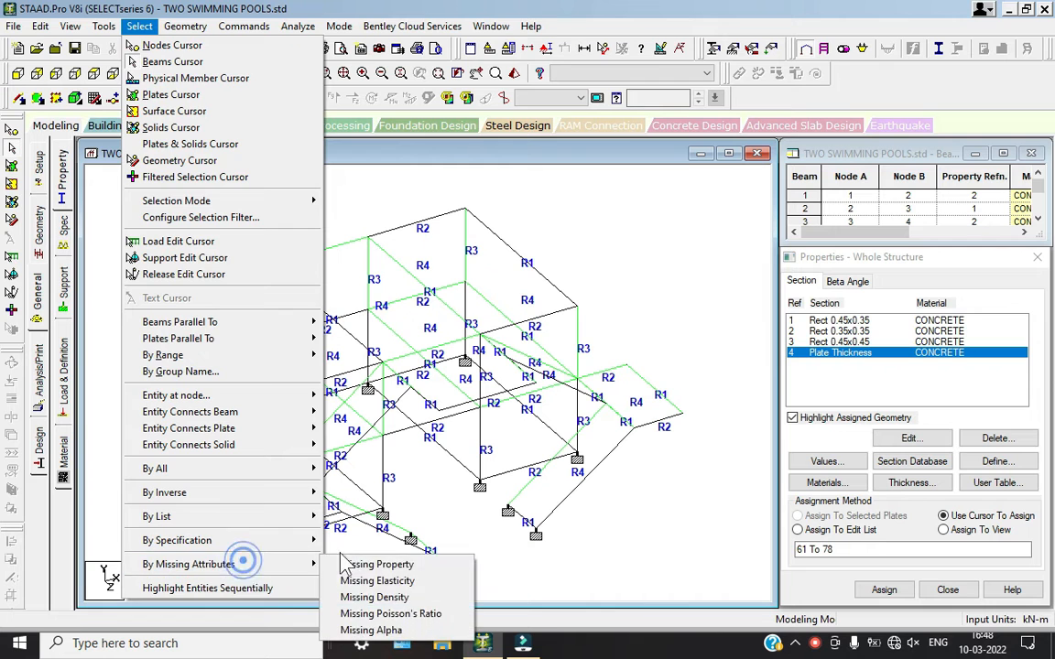
pyautogui.click(348, 558)
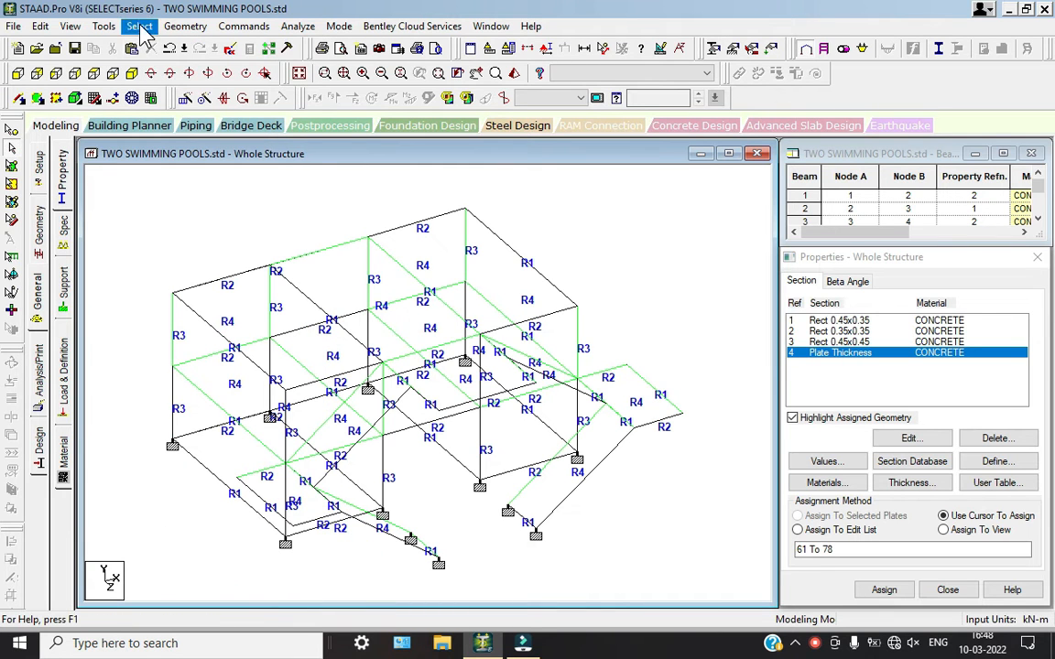
pyautogui.click(139, 25)
pyautogui.click(256, 564)
pyautogui.click(329, 564)
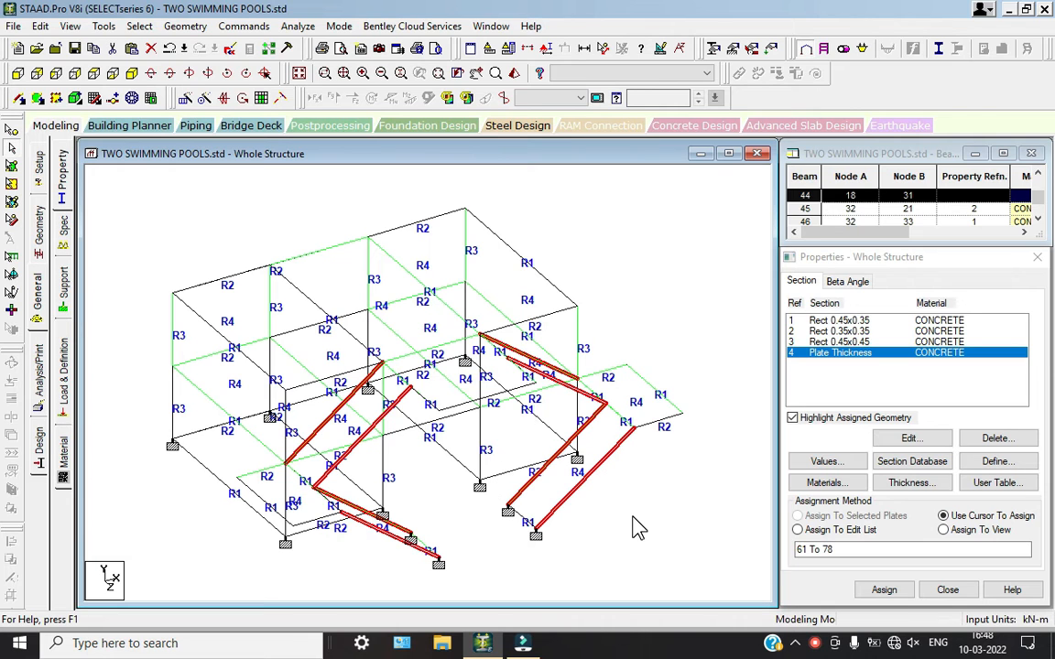
# Assign the Rect 0.35x0.35 section to all members with a missing property.
pyautogui.click(863, 332)
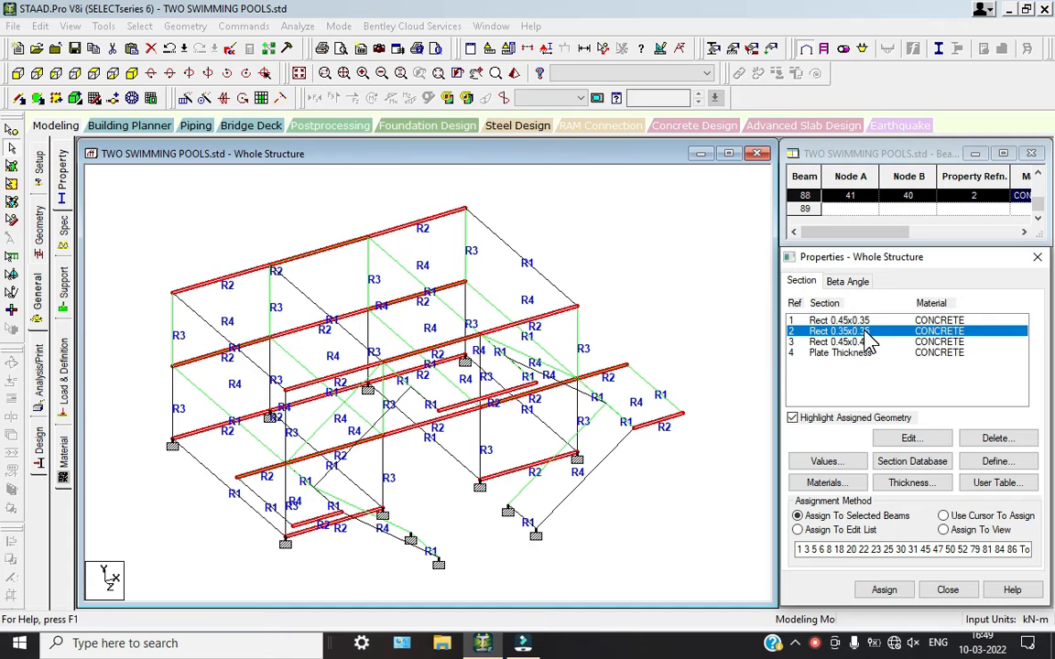
pyautogui.click(569, 220)
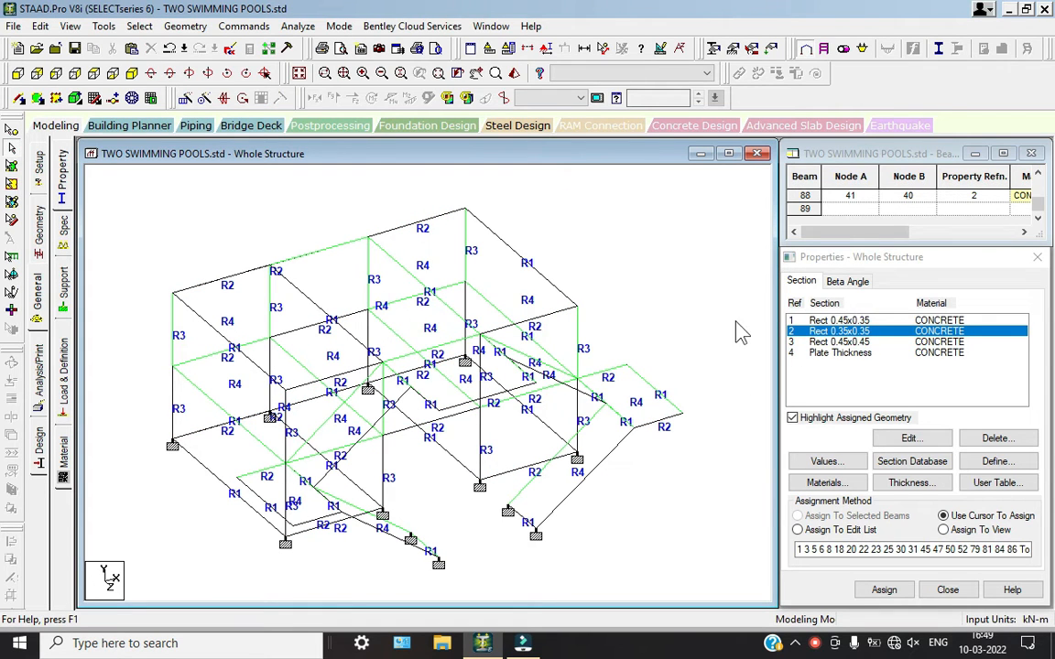
pyautogui.click(139, 26)
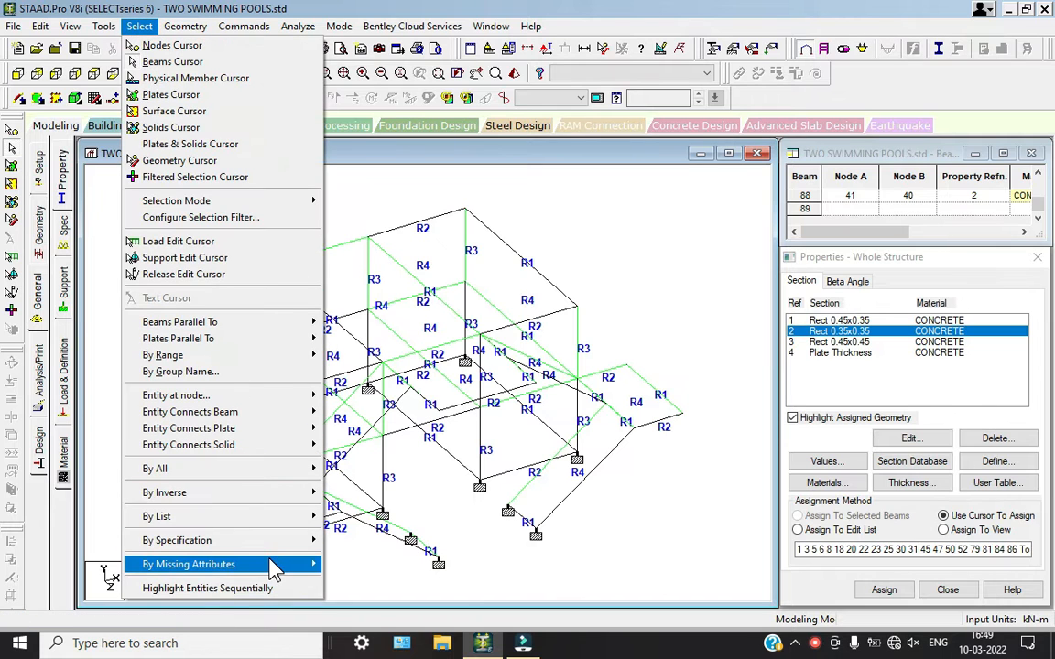
pyautogui.click(271, 564)
pyautogui.click(359, 564)
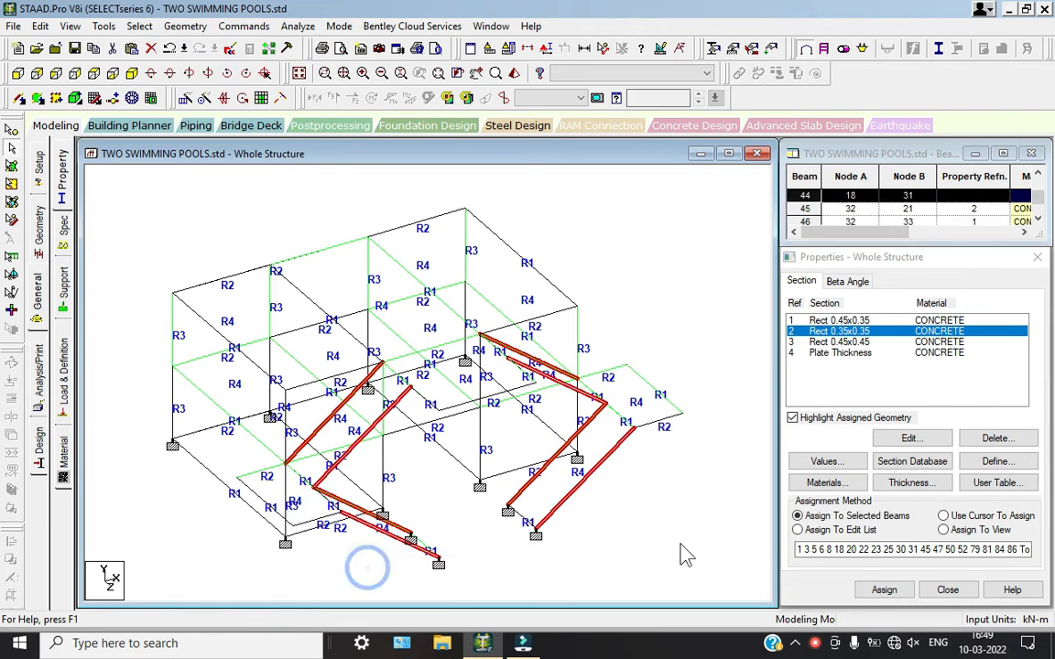
pyautogui.click(895, 592)
pyautogui.click(874, 468)
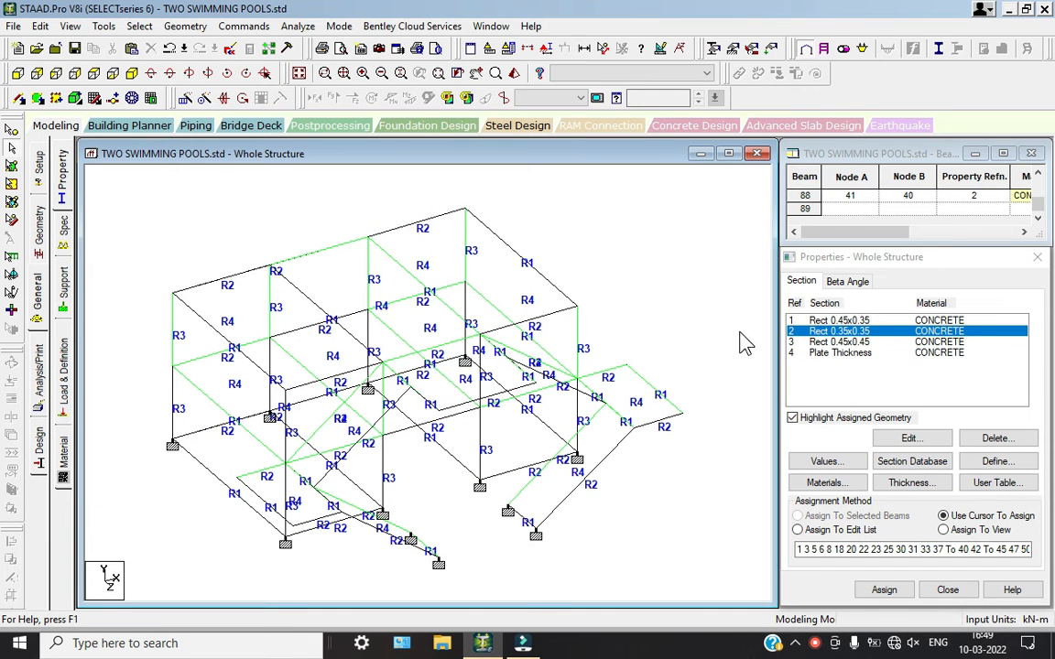
# Check the structure for any remaining entities with a missing property.
pyautogui.click(140, 25)
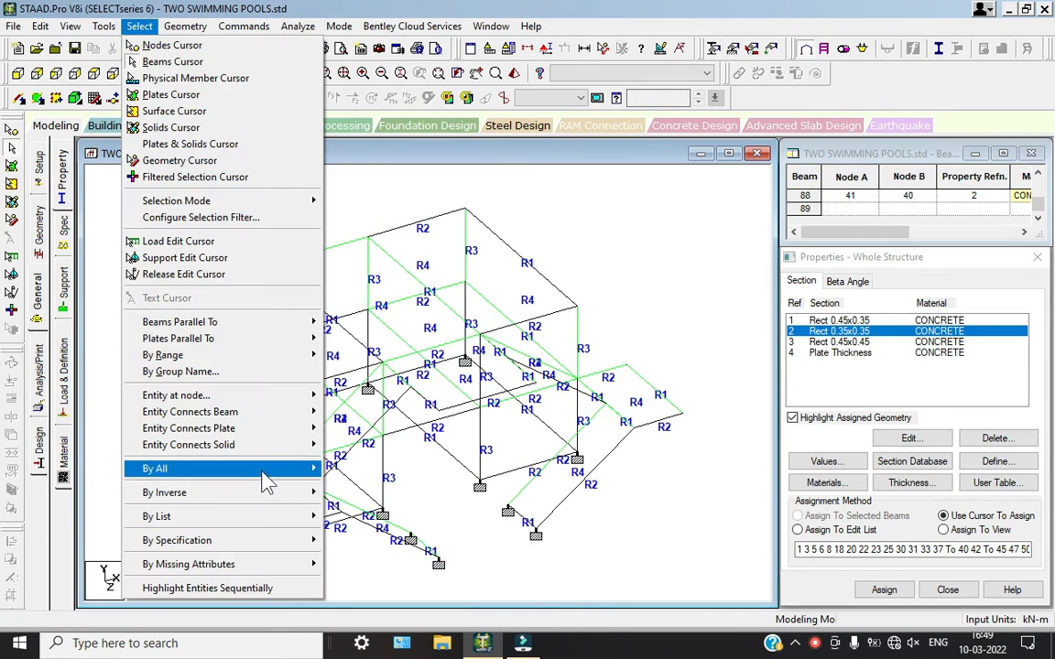
pyautogui.moveTo(286, 568)
pyautogui.click(370, 565)
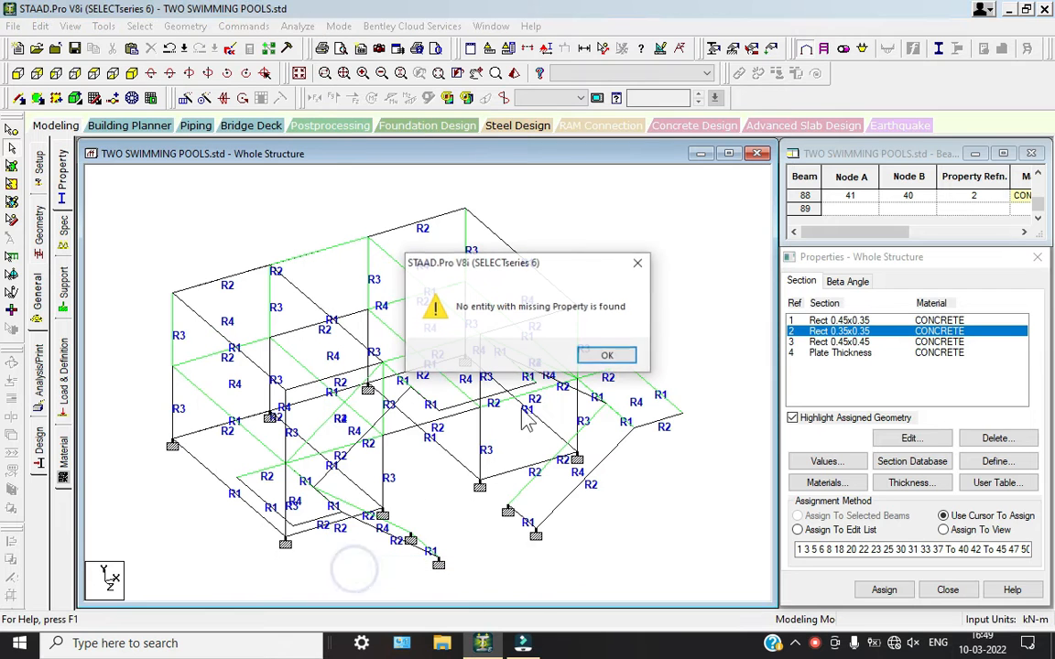
pyautogui.click(604, 356)
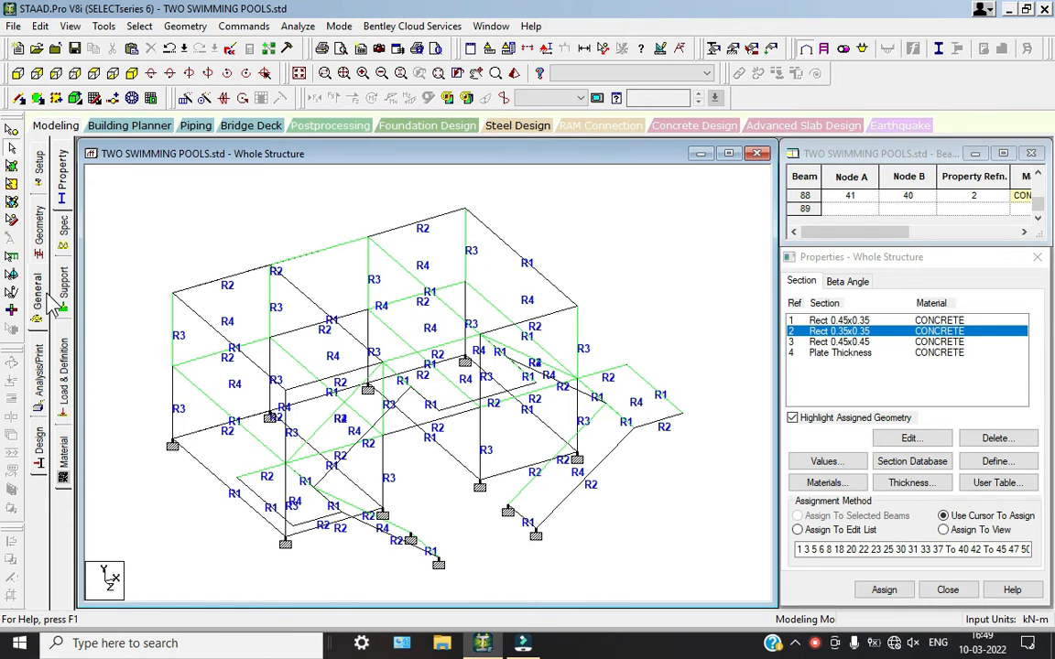
# Assign the isotropic CONCRETE material to the whole structure with the Assign To View method.
pyautogui.click(61, 458)
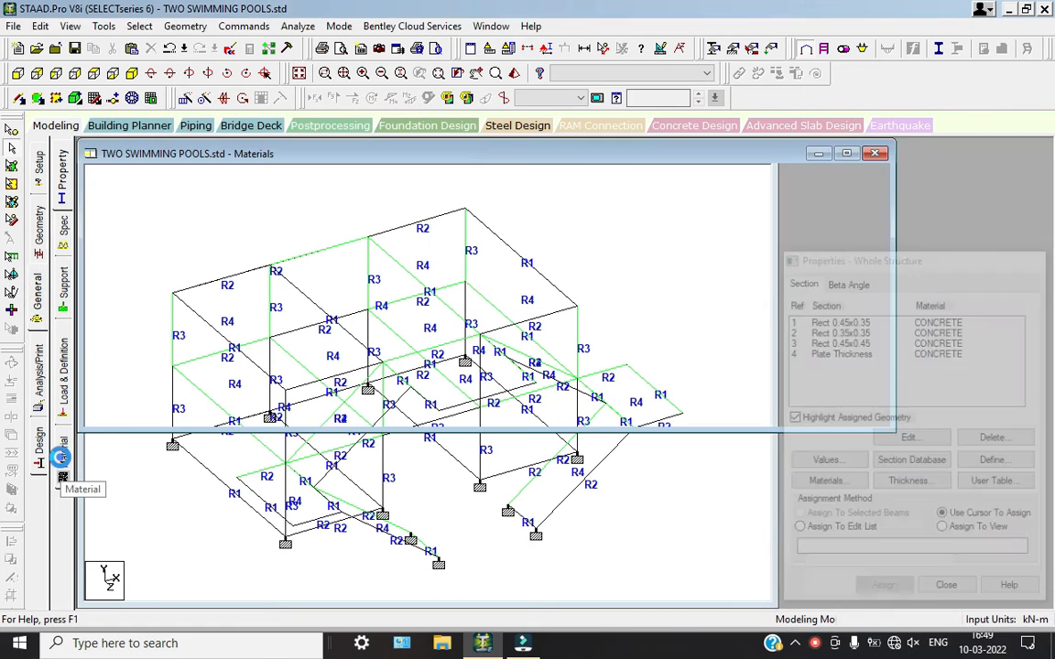
pyautogui.click(850, 395)
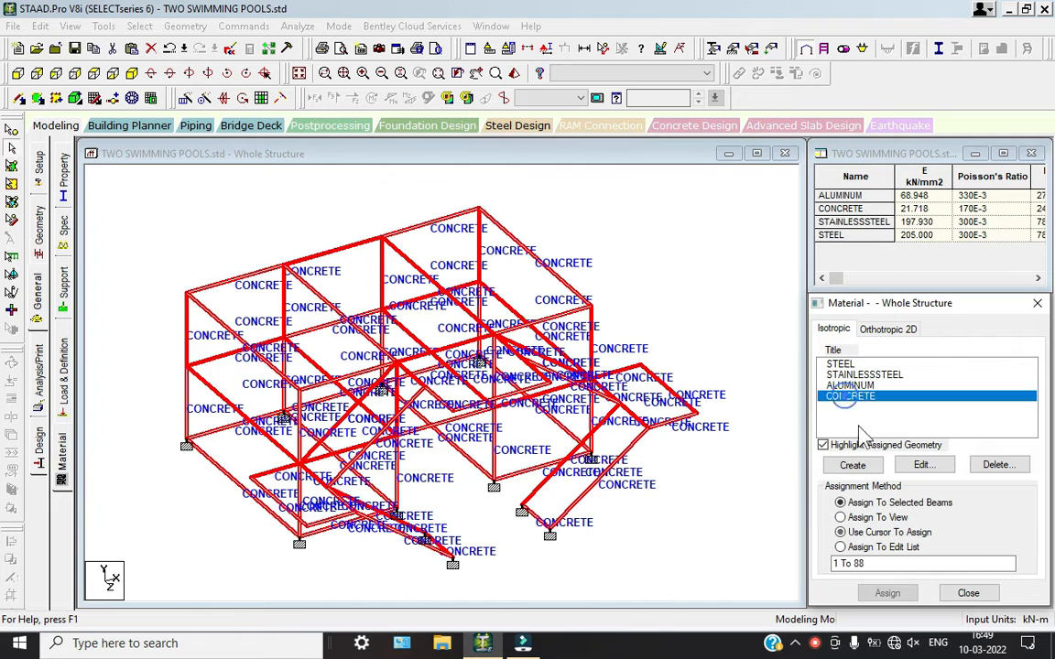
pyautogui.click(874, 519)
pyautogui.click(886, 591)
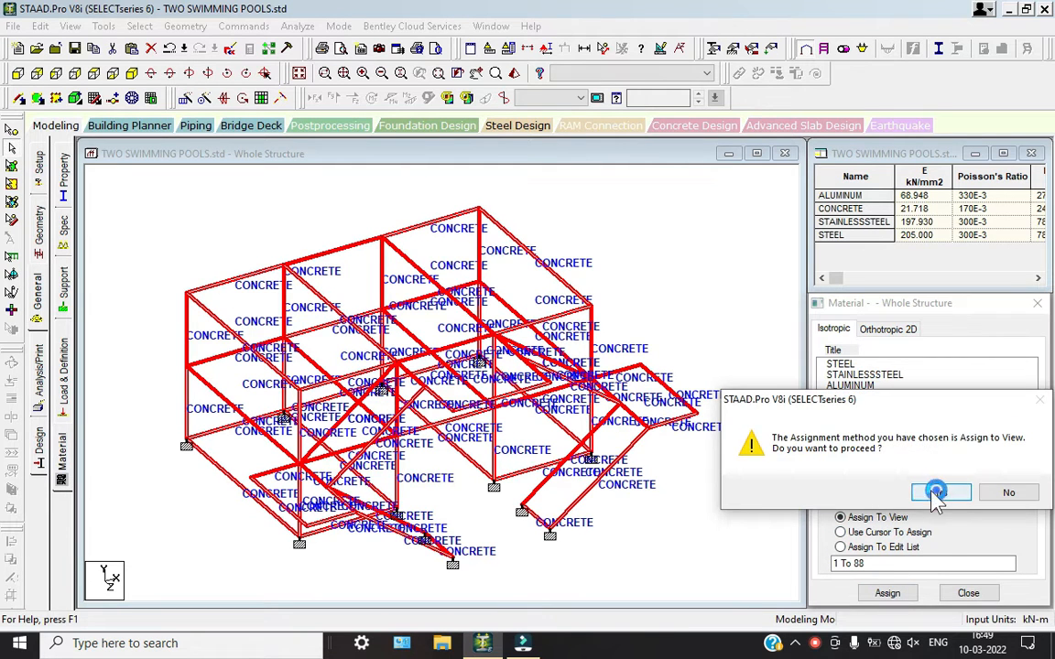
pyautogui.click(936, 492)
pyautogui.click(633, 453)
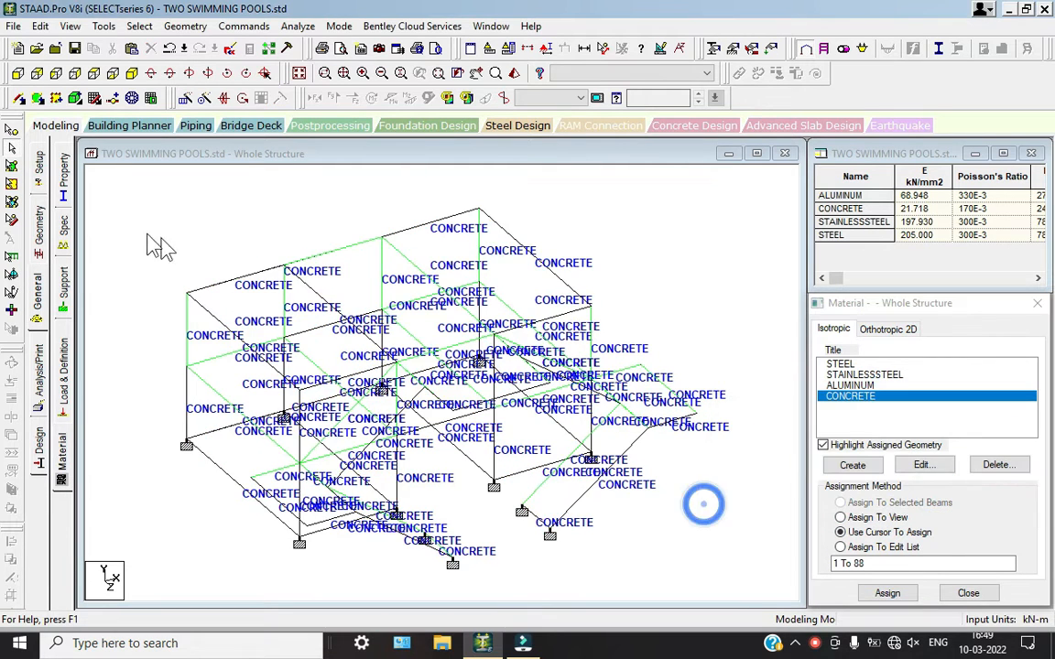
# Add primary load case 1 with the Dead loading type and the title DL.
pyautogui.click(62, 366)
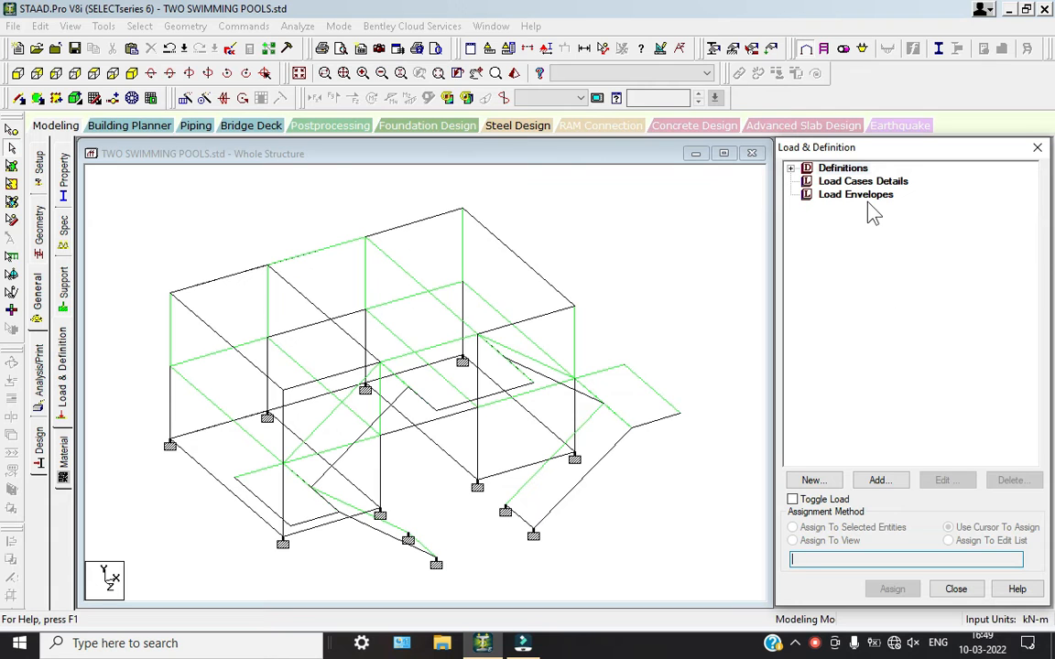
pyautogui.click(853, 189)
pyautogui.click(878, 479)
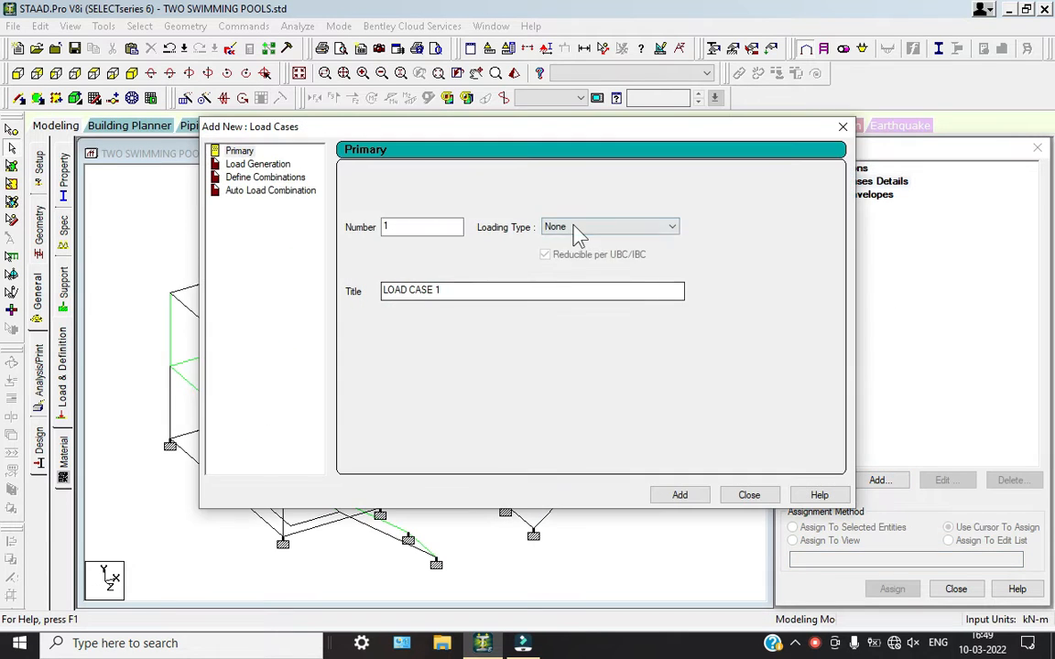
pyautogui.click(577, 231)
pyautogui.click(559, 238)
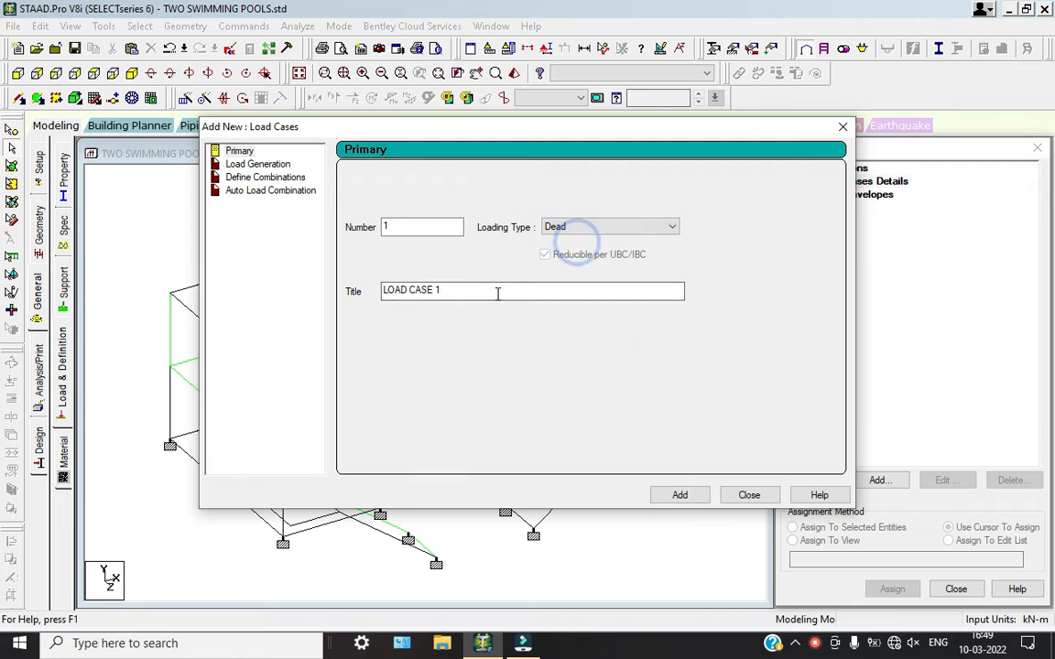
pyautogui.click(495, 291)
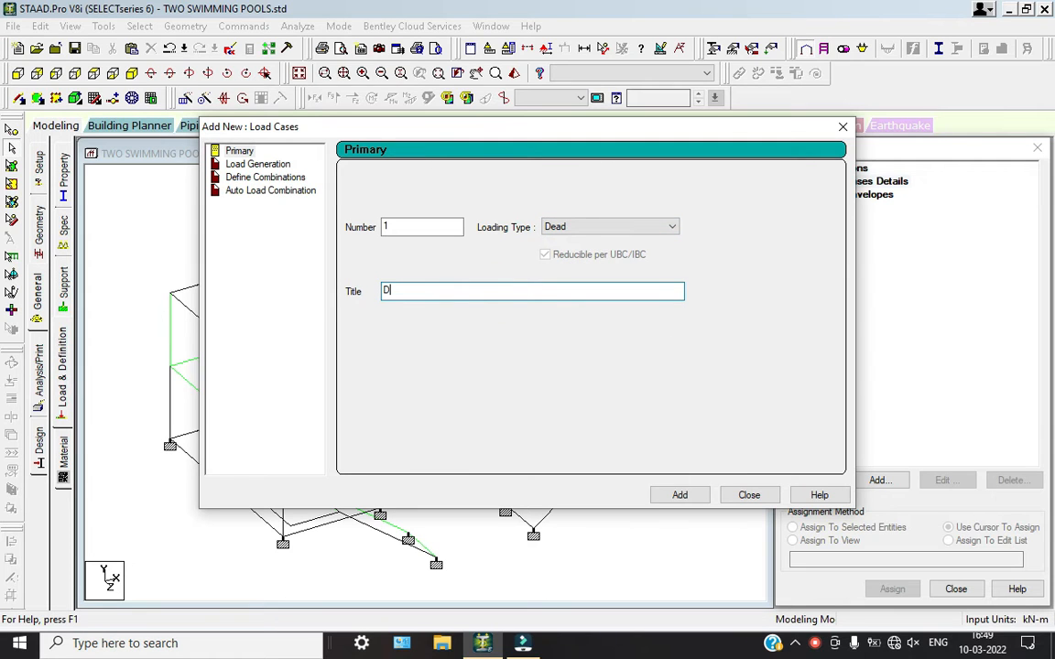
pyautogui.press('Return')
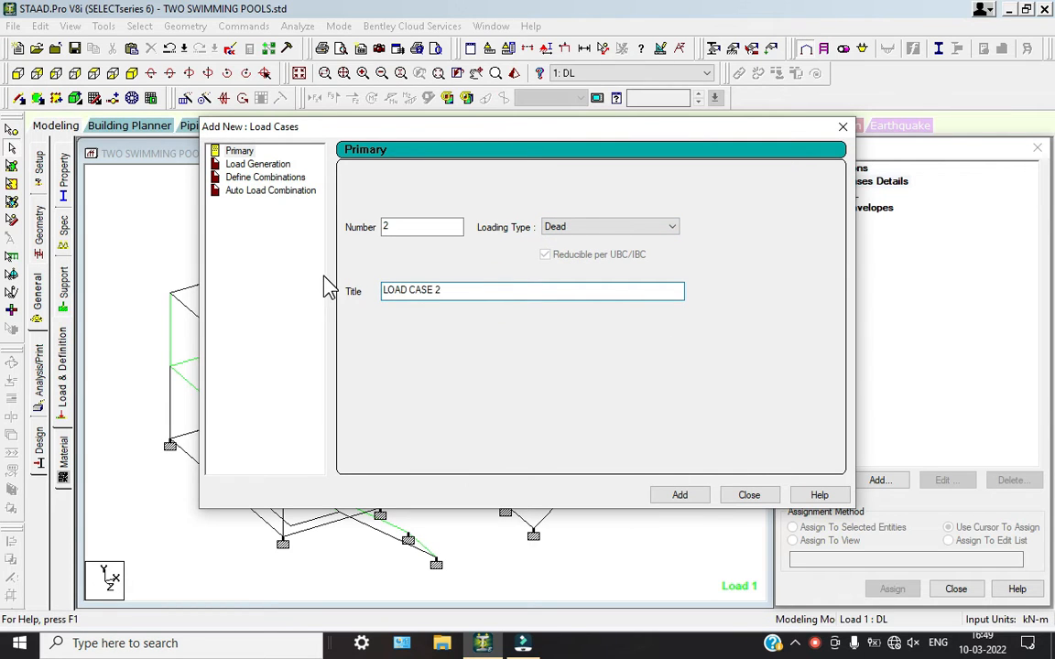
# Add primary load case 2 with the Fluids loading type, keeping its default title, and finish adding load cases.
pyautogui.click(646, 229)
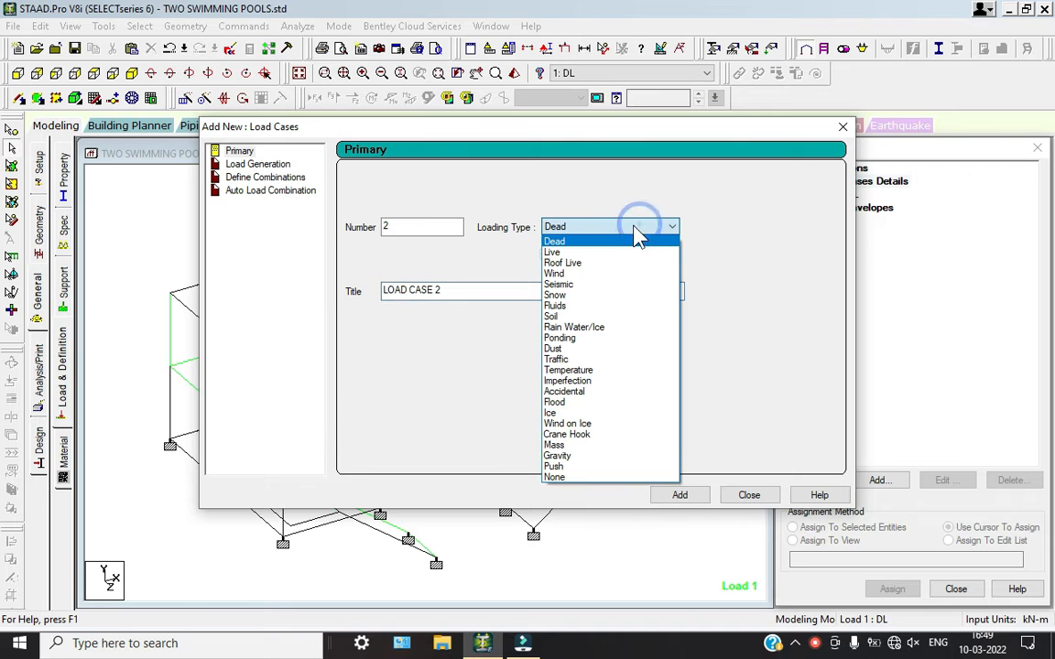
pyautogui.click(565, 306)
pyautogui.click(515, 291)
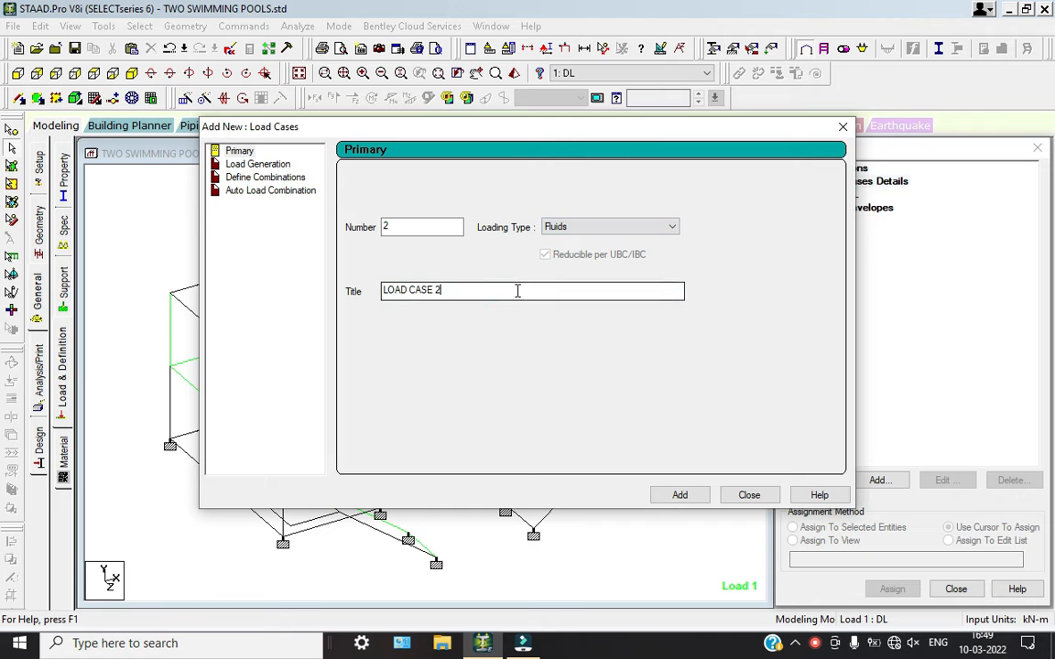
pyautogui.click(682, 494)
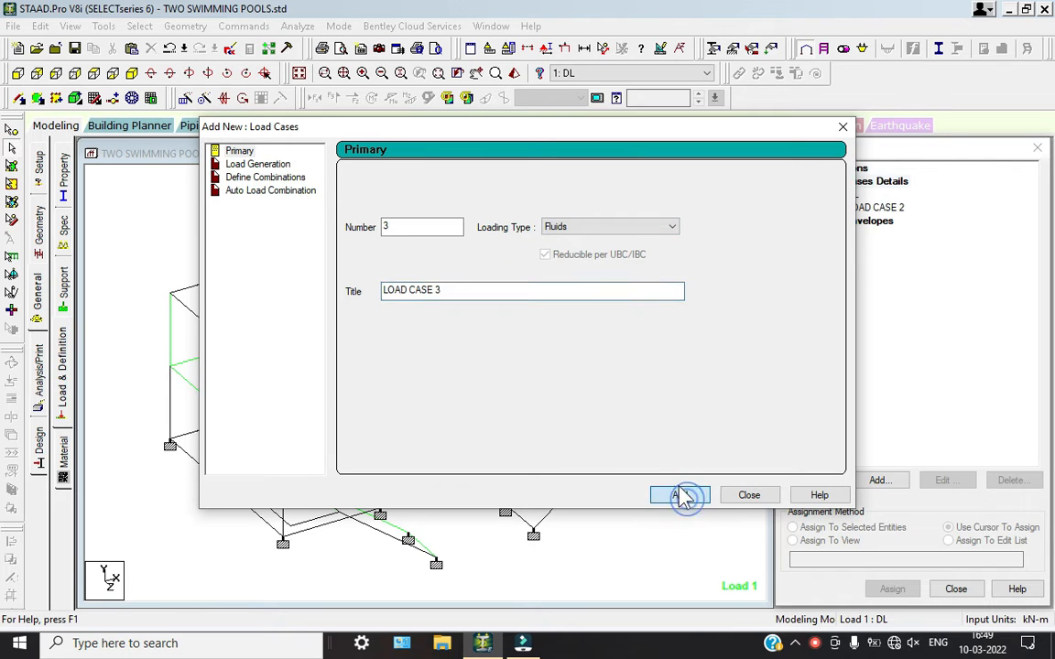
pyautogui.click(257, 164)
pyautogui.click(263, 178)
pyautogui.click(267, 190)
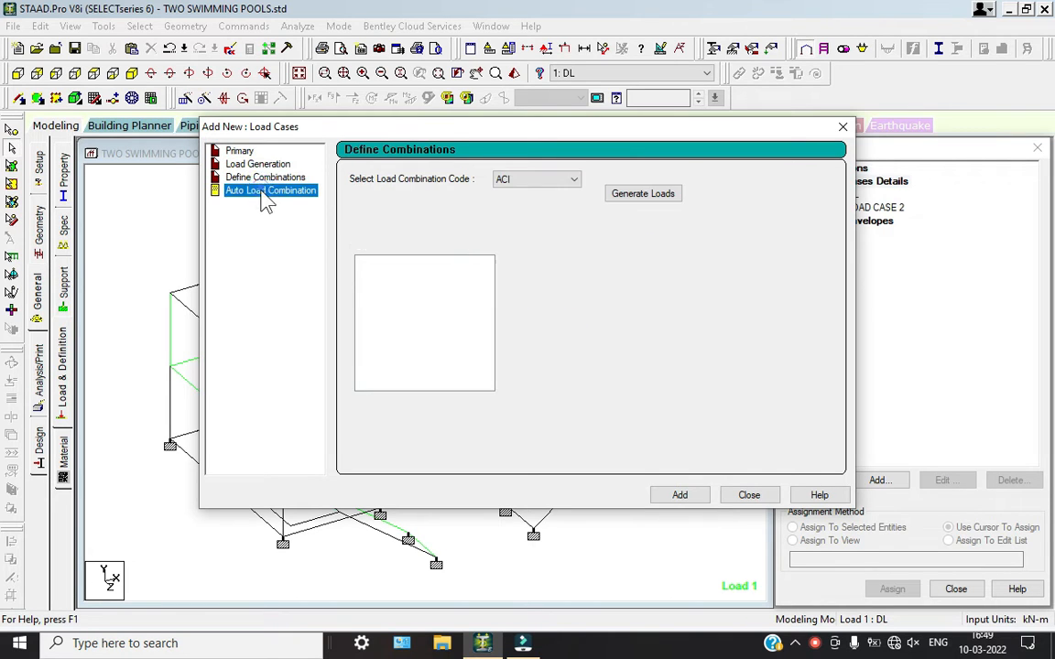
pyautogui.click(750, 497)
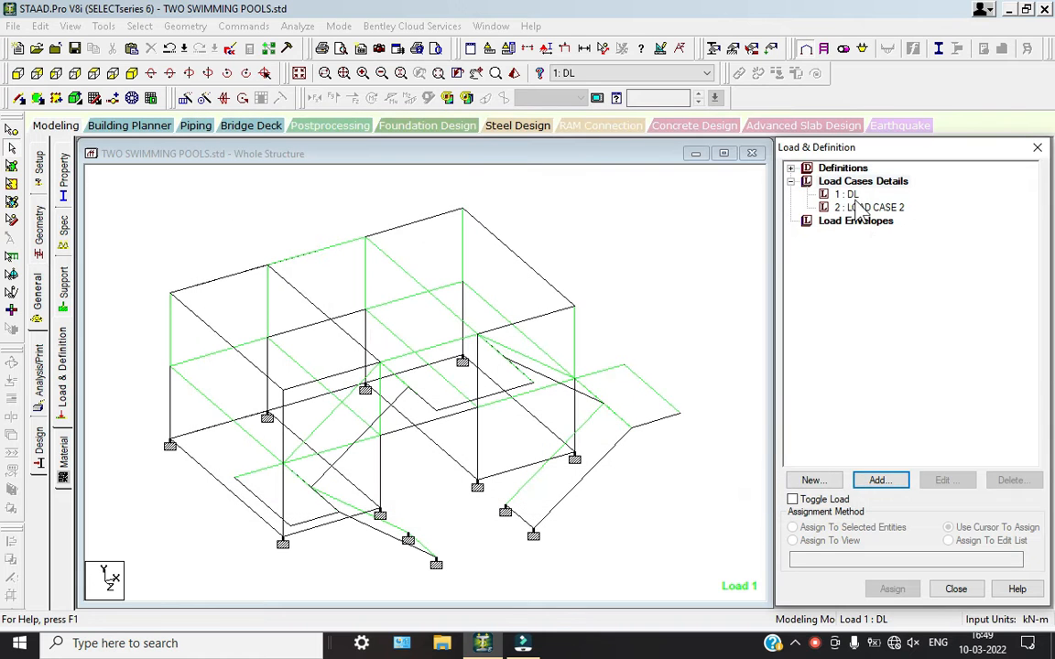
# Add a selfweight load in the Y direction with factor -1 to load case DL.
pyautogui.click(878, 481)
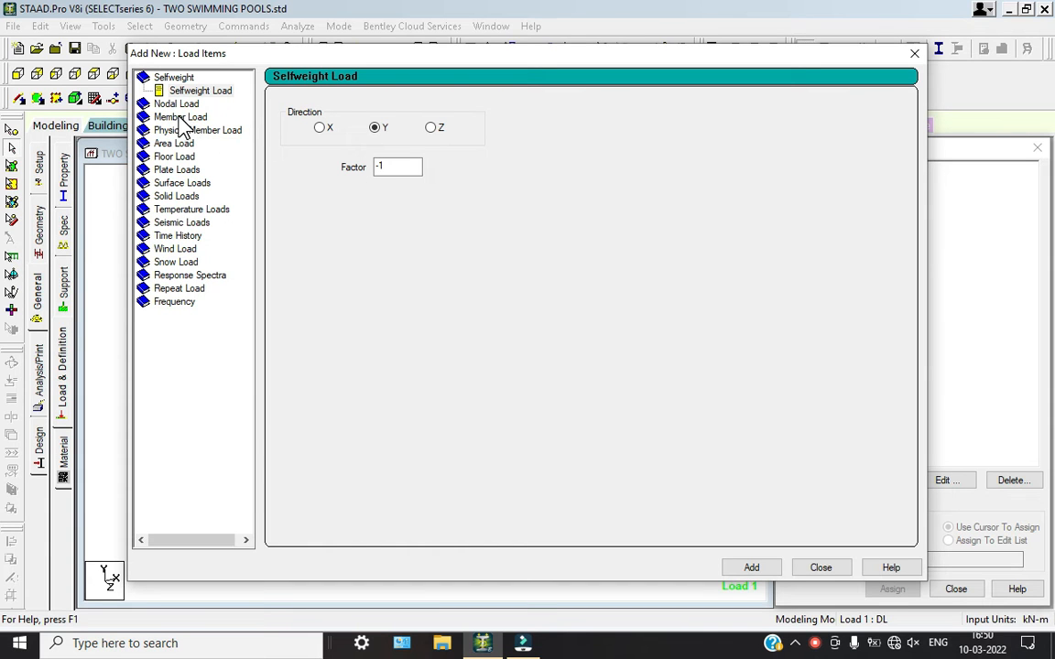
pyautogui.click(751, 568)
pyautogui.click(818, 568)
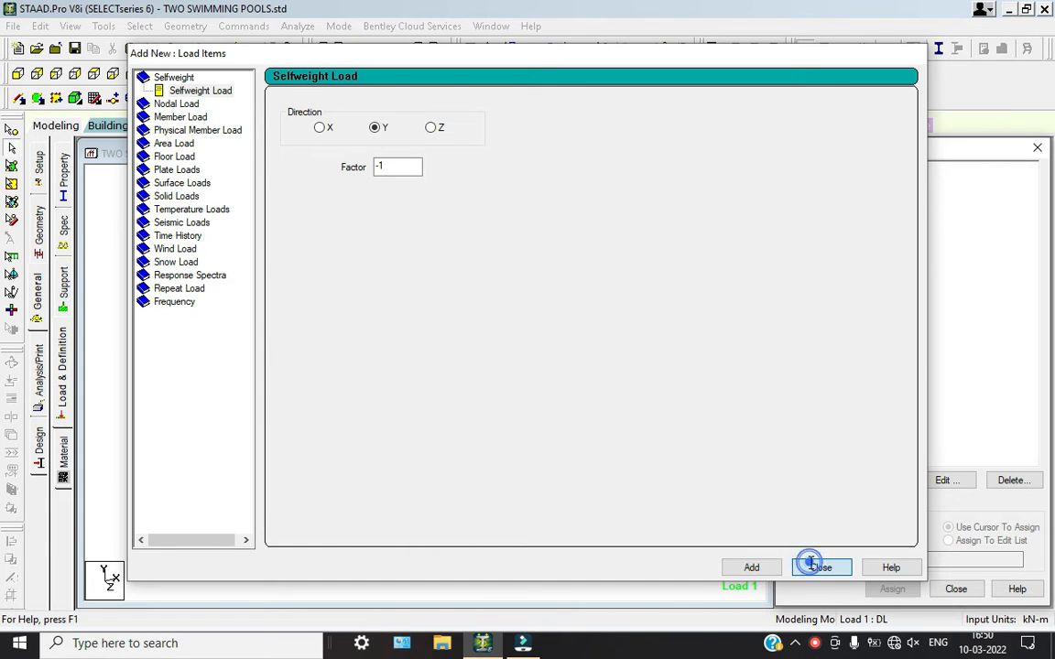
# Assign the SELFWEIGHT Y -1 load to the whole structure with the Assign To View method.
pyautogui.click(881, 209)
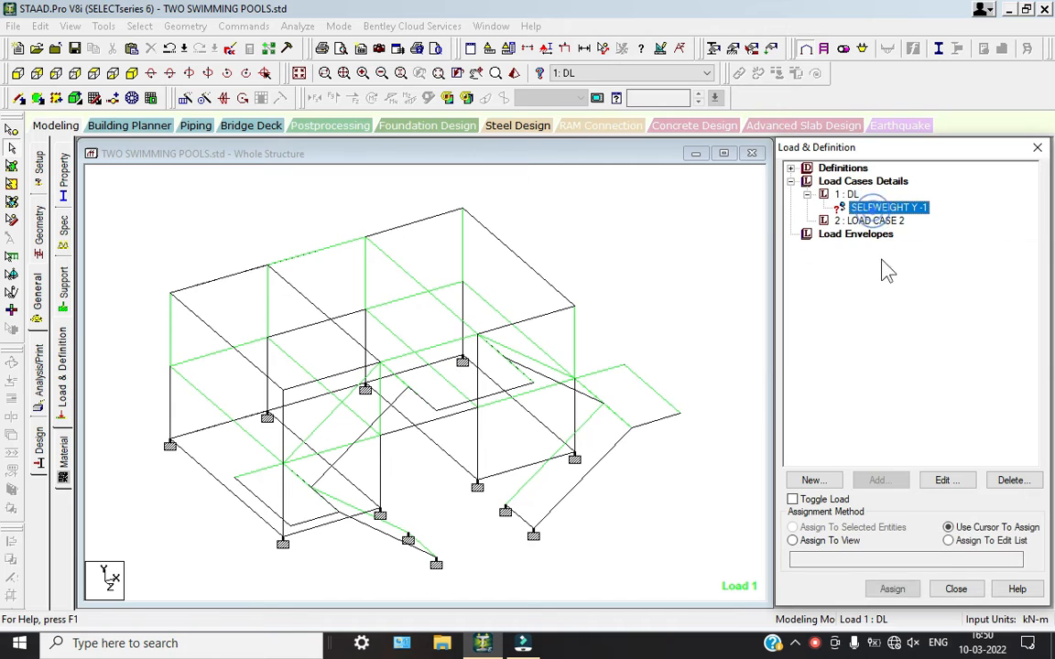
pyautogui.click(828, 544)
pyautogui.click(890, 589)
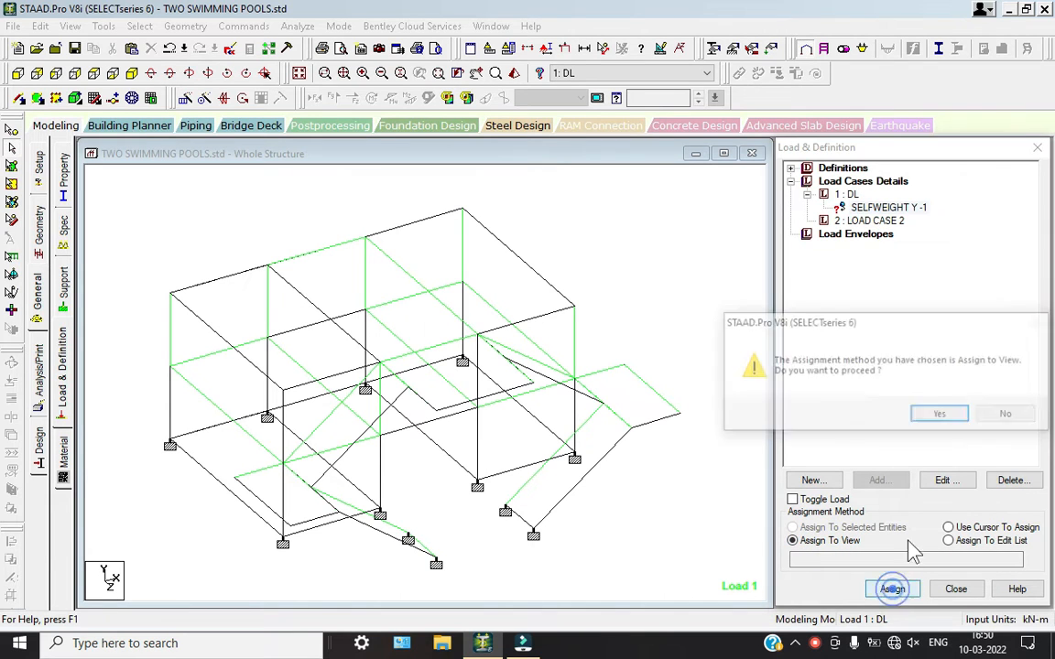
pyautogui.click(949, 415)
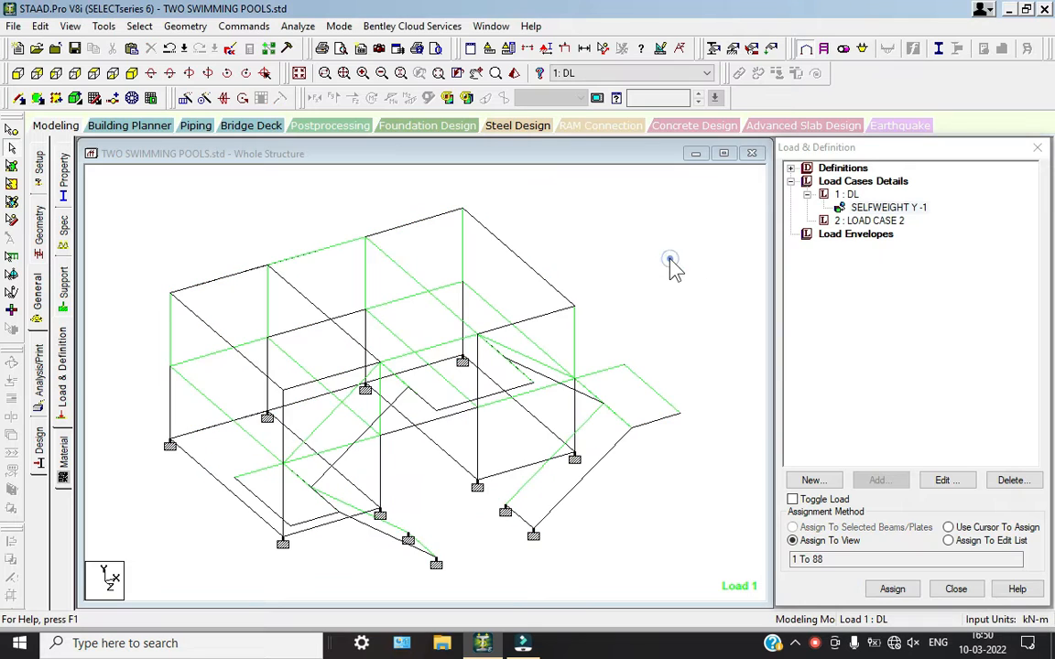
pyautogui.click(669, 260)
# Return to the section properties of the whole structure and save the modified file.
pyautogui.click(38, 311)
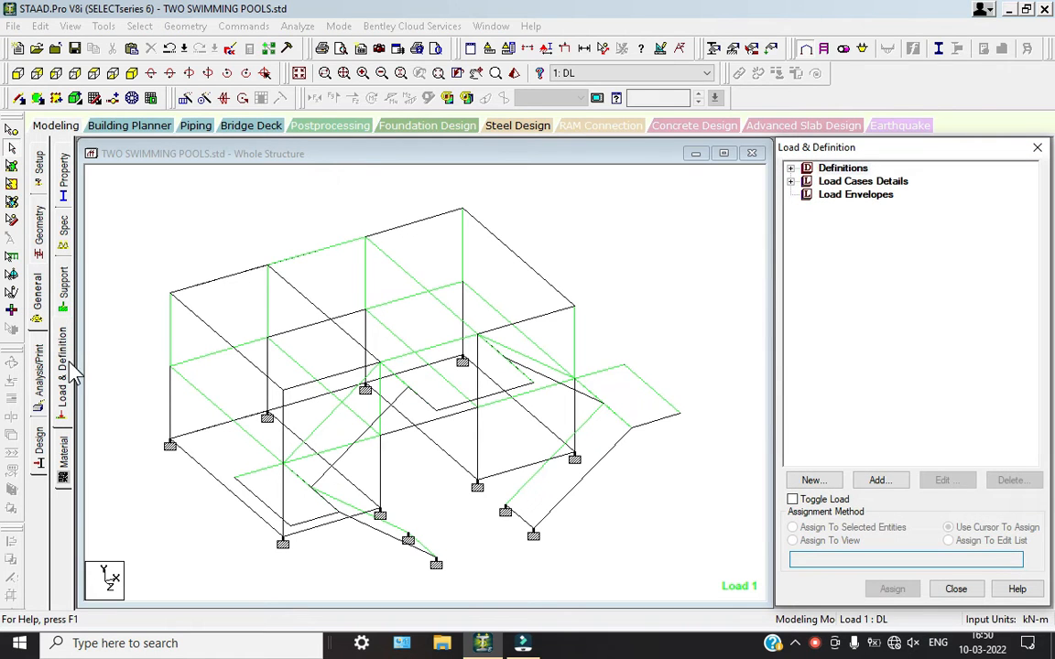
pyautogui.click(64, 183)
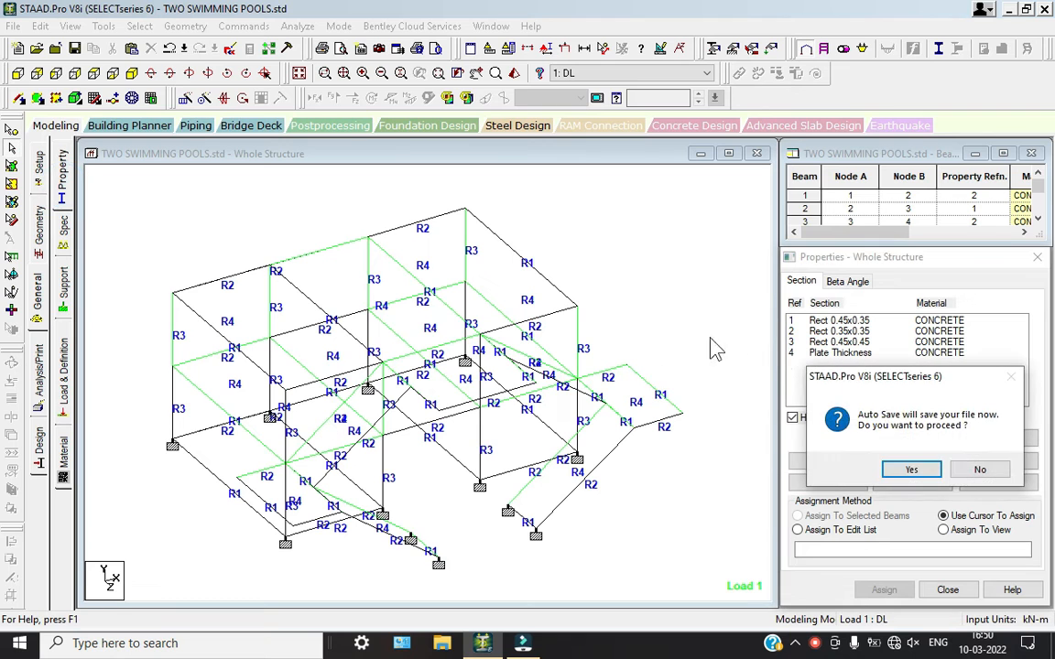
pyautogui.click(920, 469)
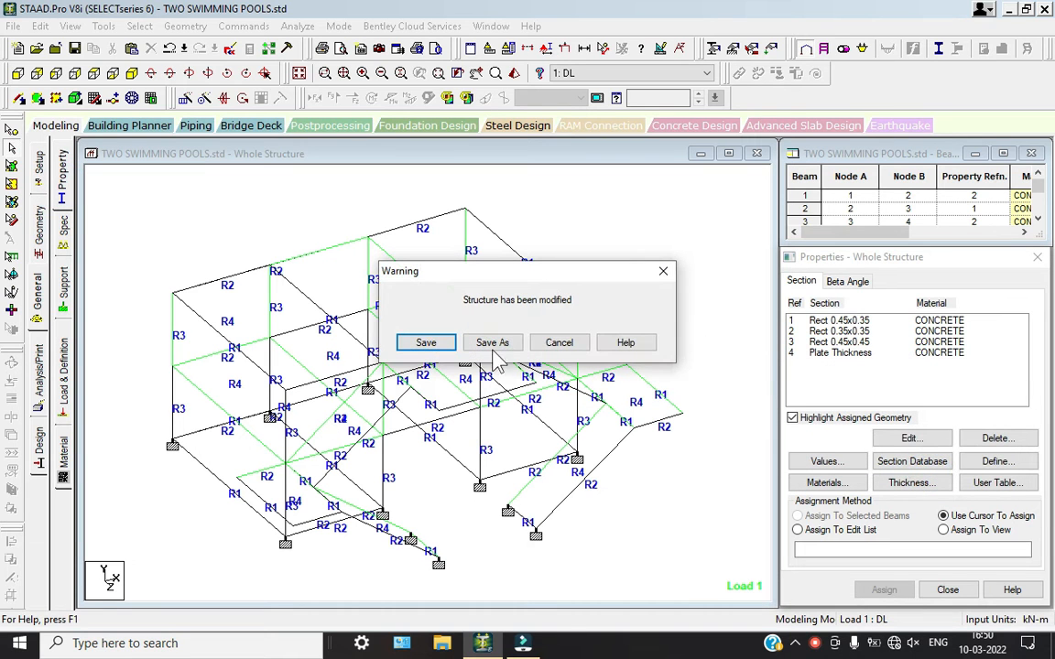
pyautogui.click(423, 342)
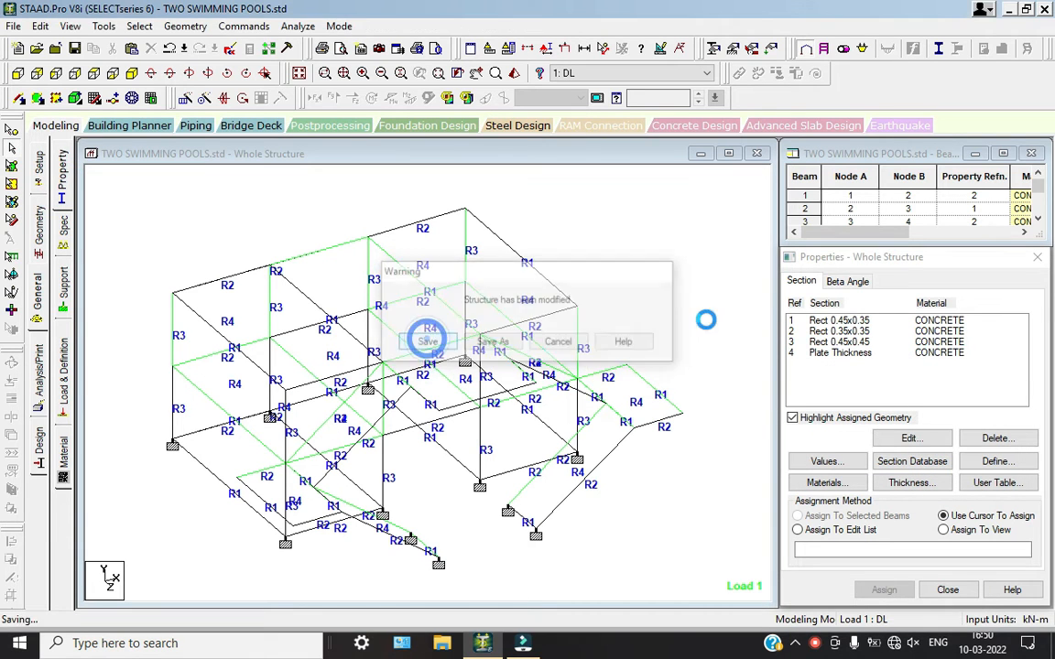
# Highlight the members assigned the Rect 0.45x0.35 section, followed by those assigned Rect 0.45x0.45.
pyautogui.click(838, 322)
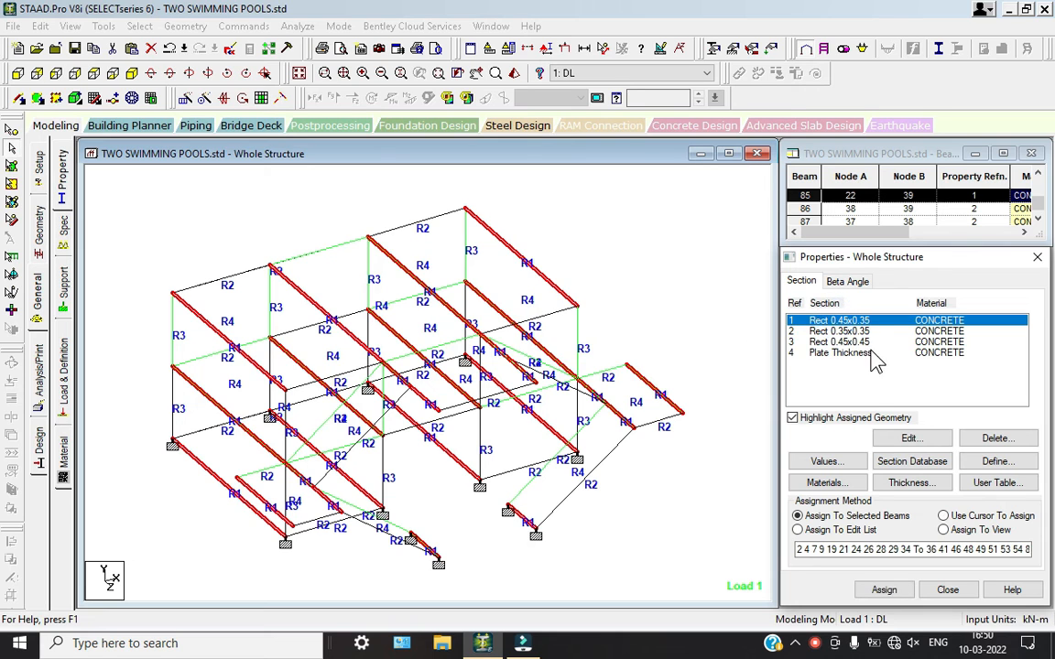
pyautogui.click(847, 341)
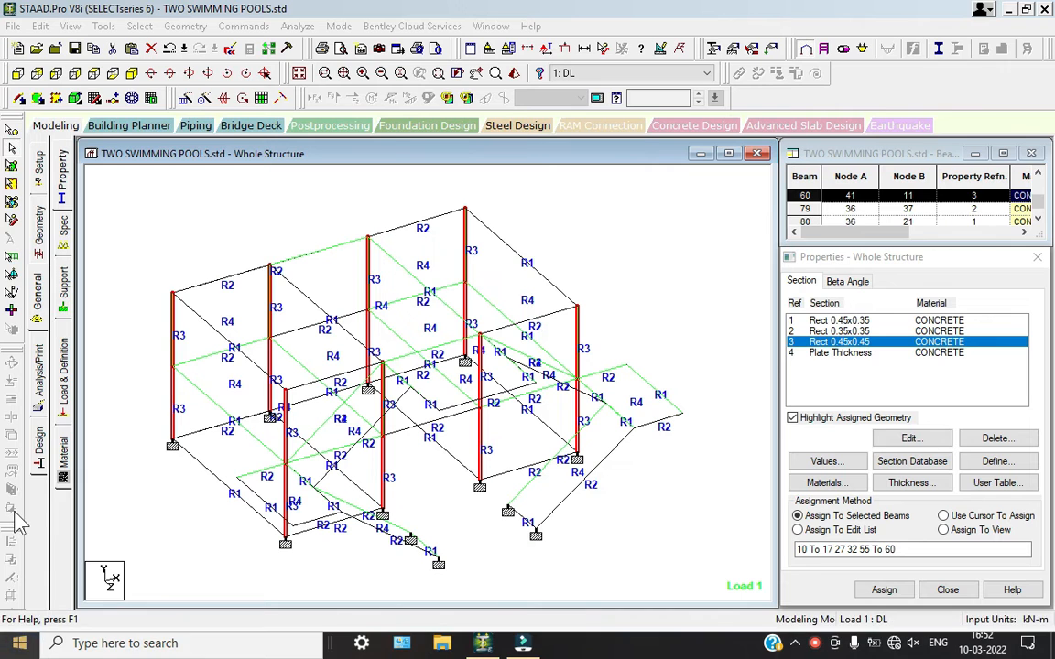
# Open Calculator and compute the 0.45 x 0.45 column's weight per metre as 0.45 × 0.45 × 25.
pyautogui.click(20, 643)
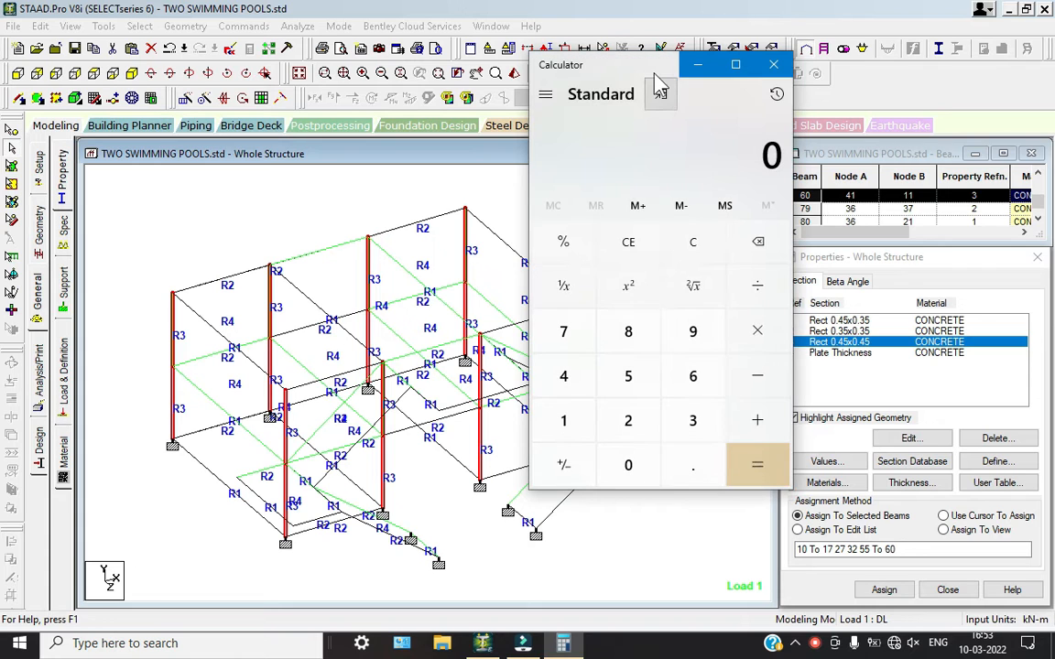
pyautogui.click(645, 463)
pyautogui.click(705, 462)
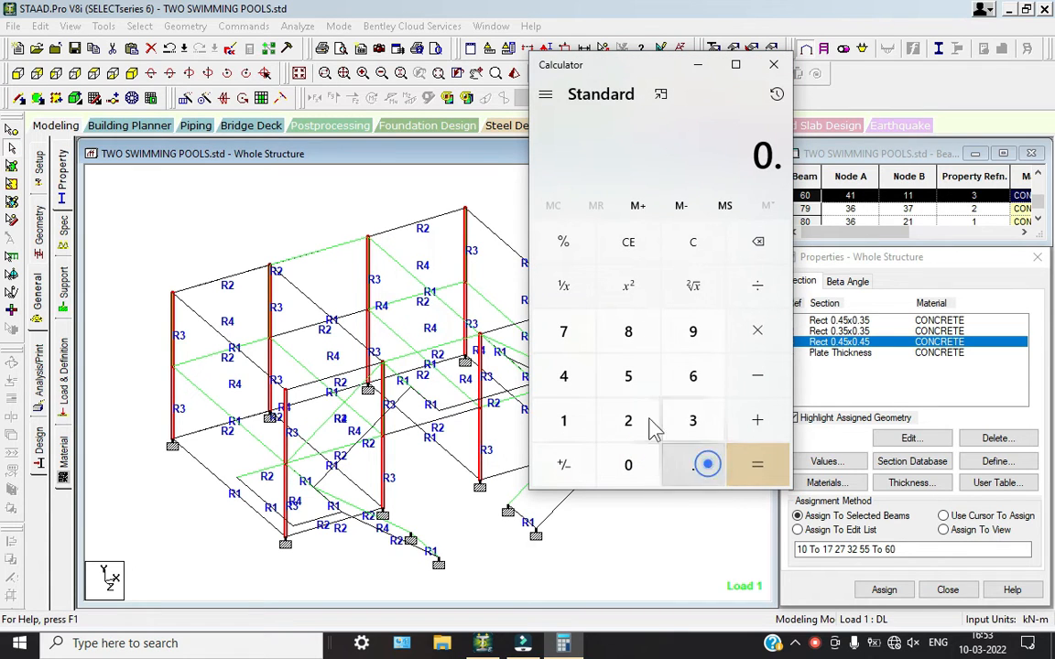
pyautogui.click(563, 375)
pyautogui.click(611, 385)
pyautogui.click(756, 330)
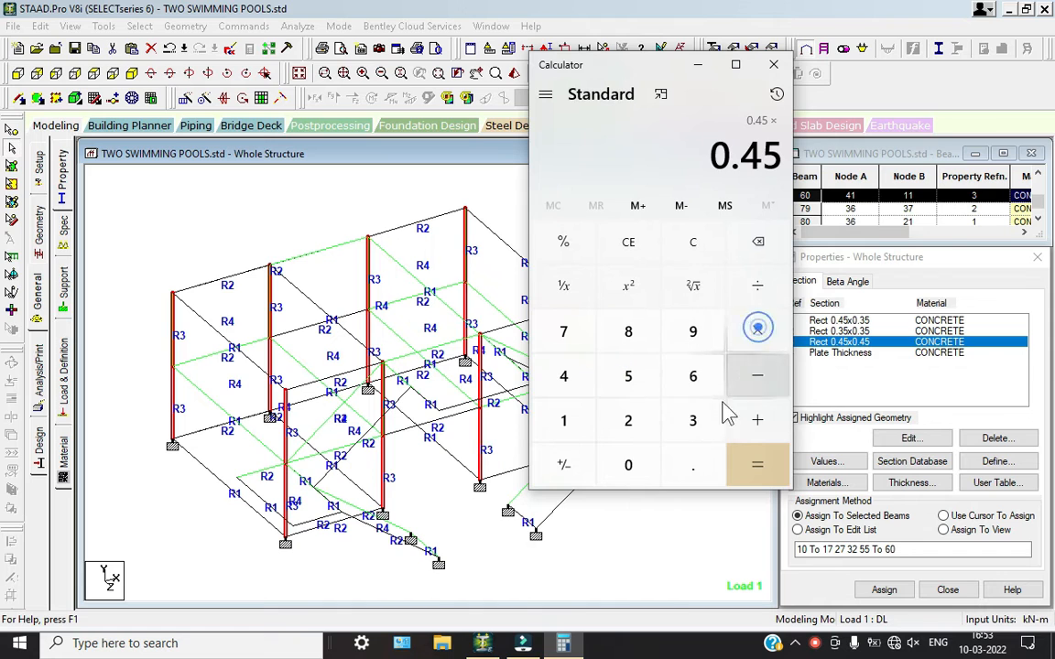
pyautogui.click(628, 464)
pyautogui.click(705, 469)
pyautogui.click(562, 373)
pyautogui.click(627, 377)
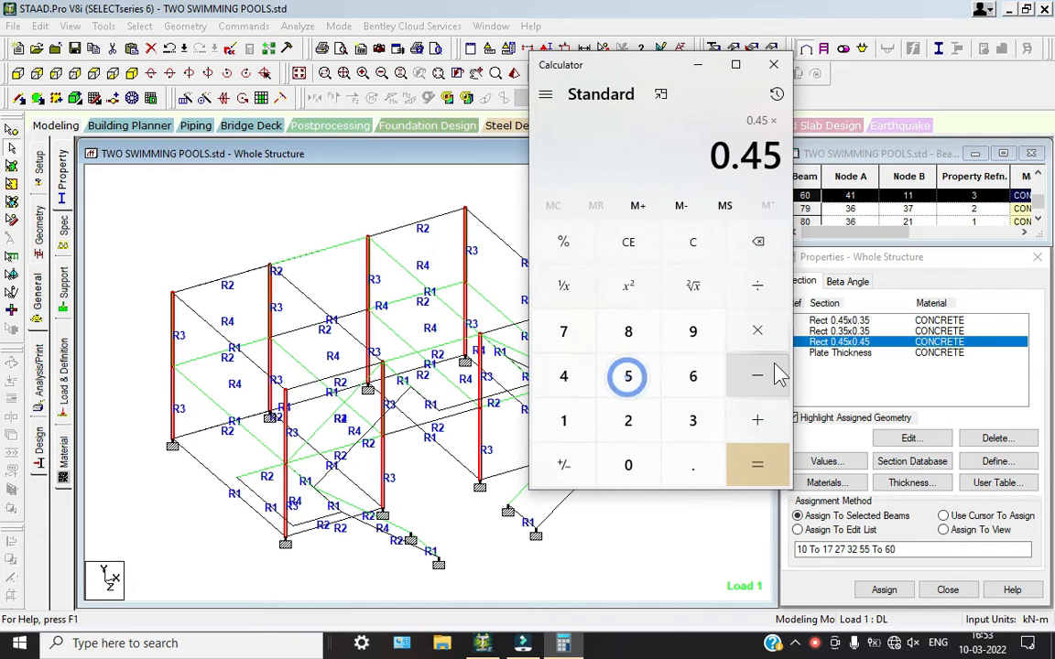
pyautogui.click(758, 331)
pyautogui.click(630, 420)
pyautogui.click(628, 374)
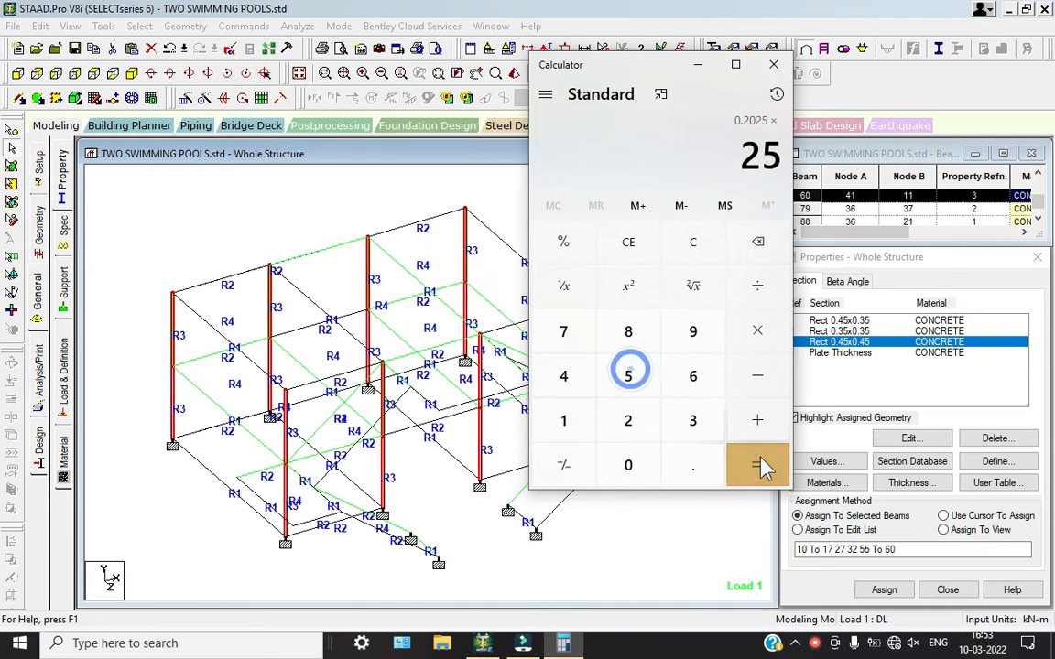
pyautogui.click(758, 460)
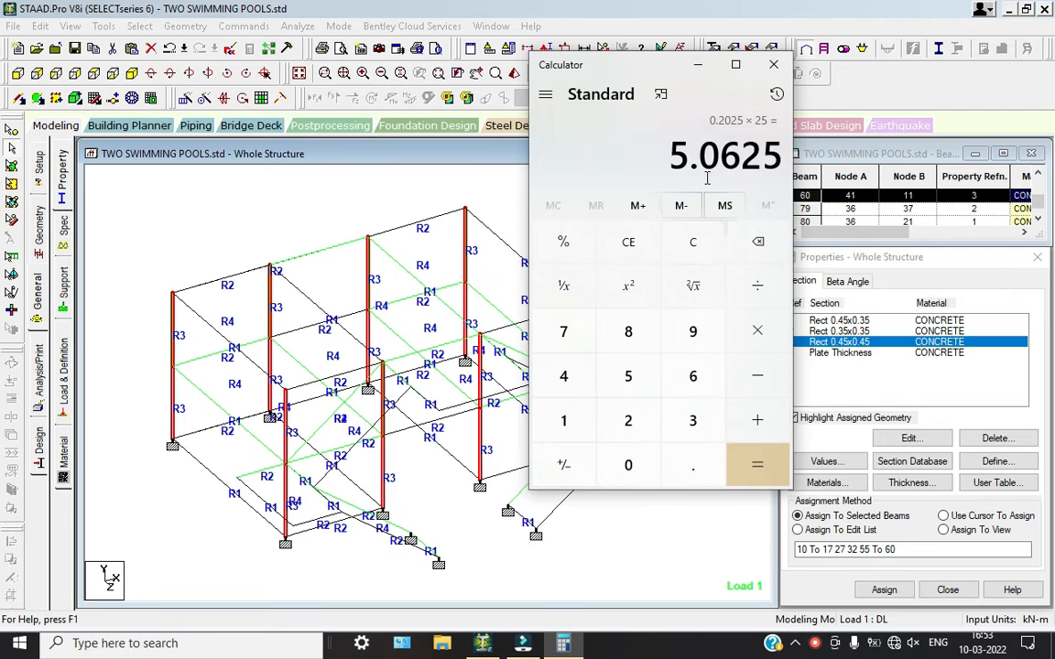
# Return to STAAD.Pro and add a uniform member force of -5.0625 kN/m in the GY direction to load case DL.
pyautogui.click(66, 362)
pyautogui.doubleClick(821, 181)
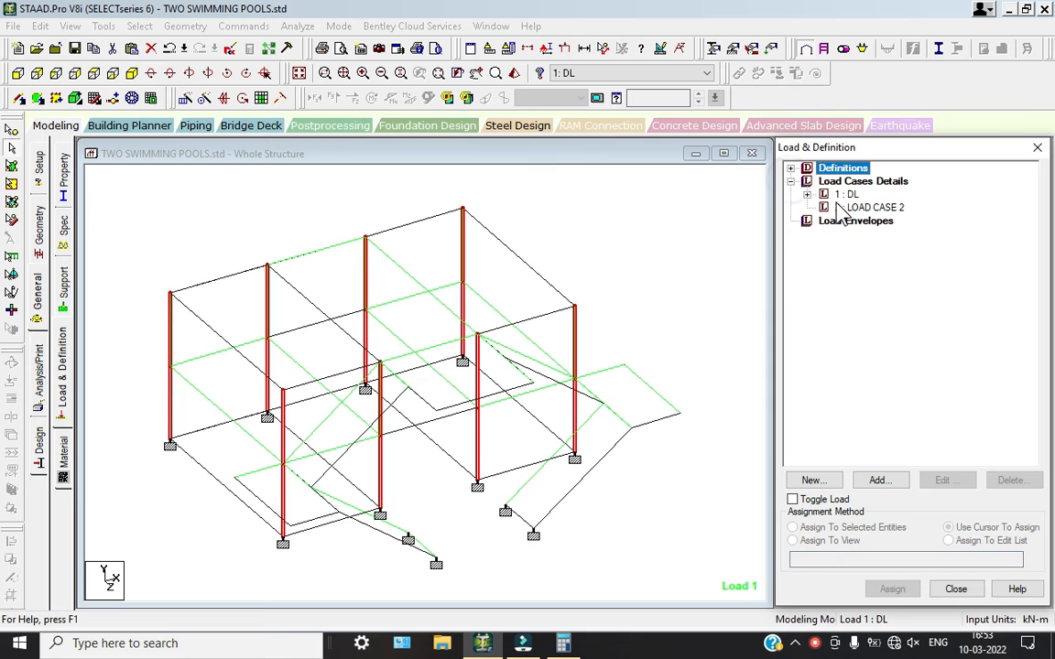
pyautogui.click(806, 195)
pyautogui.click(847, 194)
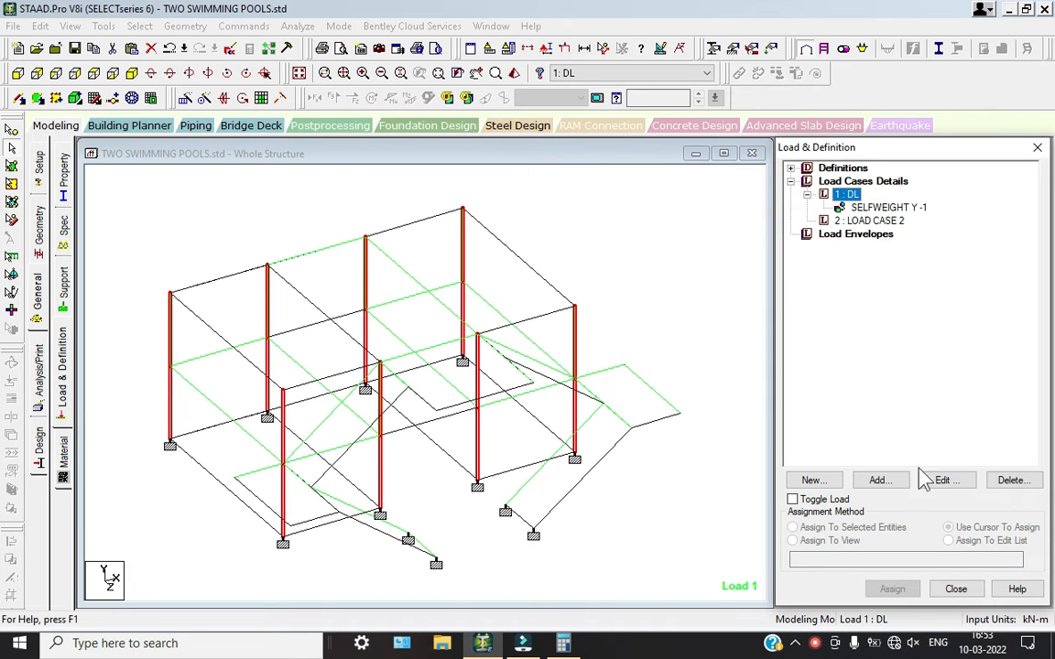
pyautogui.click(878, 480)
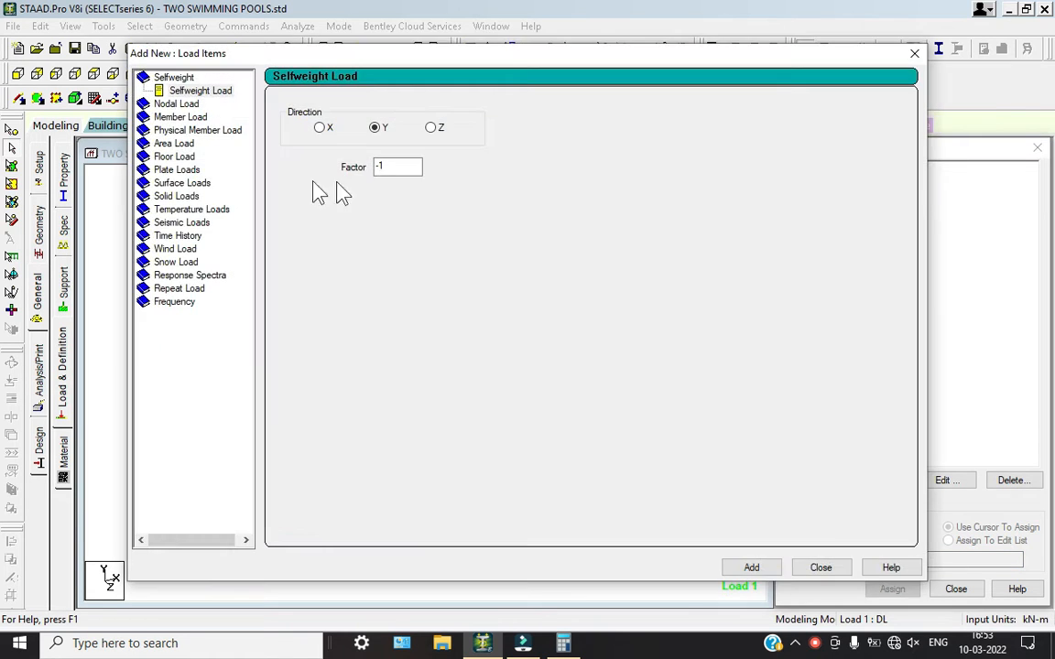
pyautogui.click(179, 118)
pyautogui.doubleClick(437, 146)
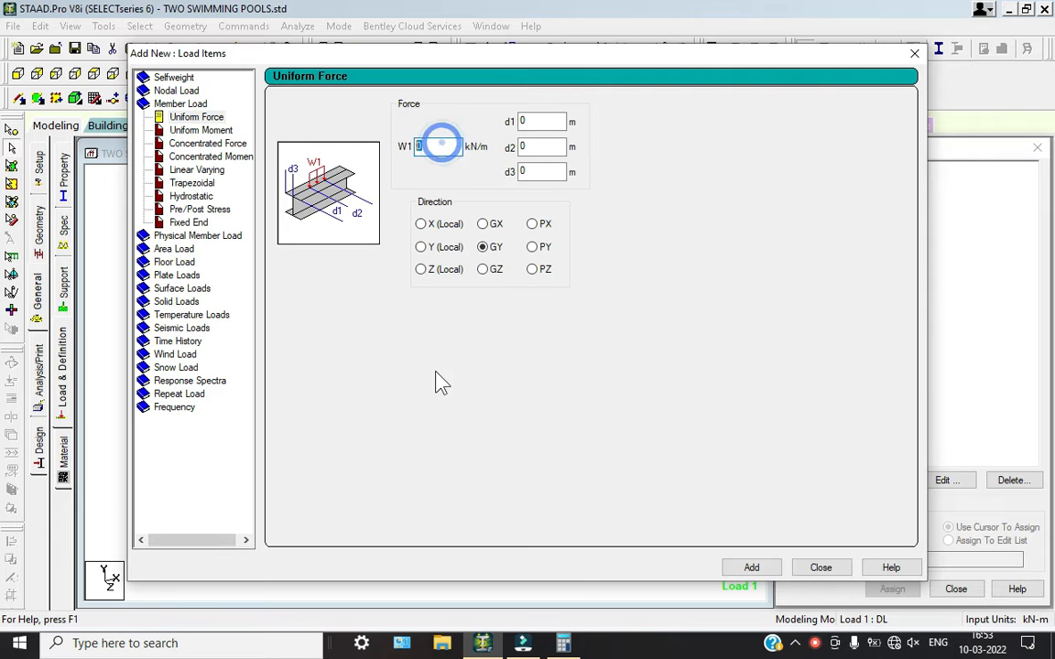
pyautogui.click(562, 643)
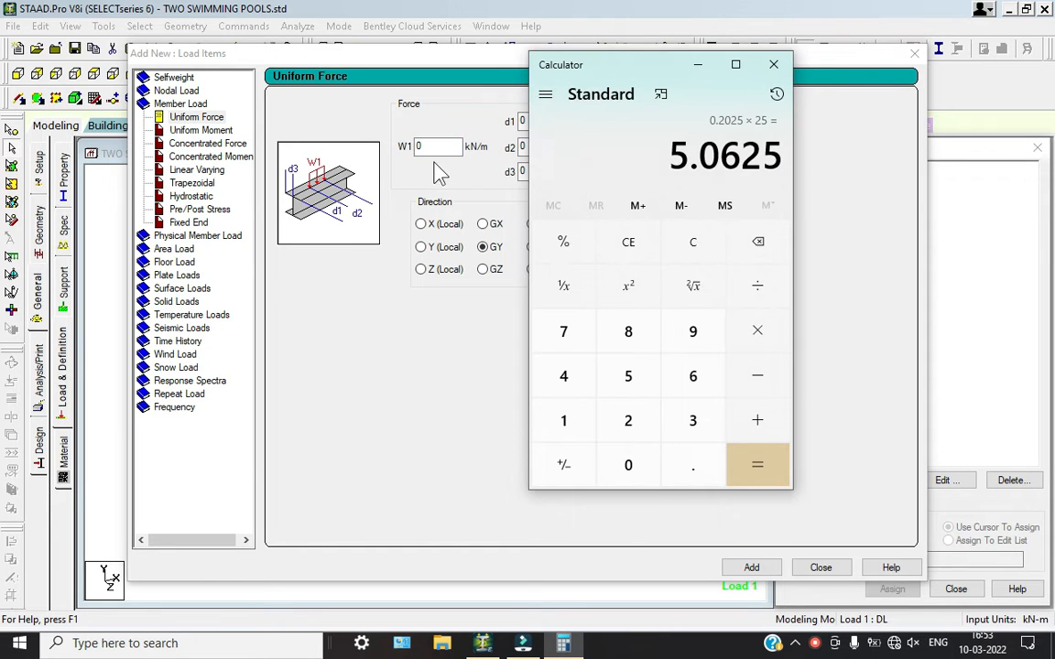
pyautogui.moveTo(435, 145); pyautogui.dragTo(384, 139)
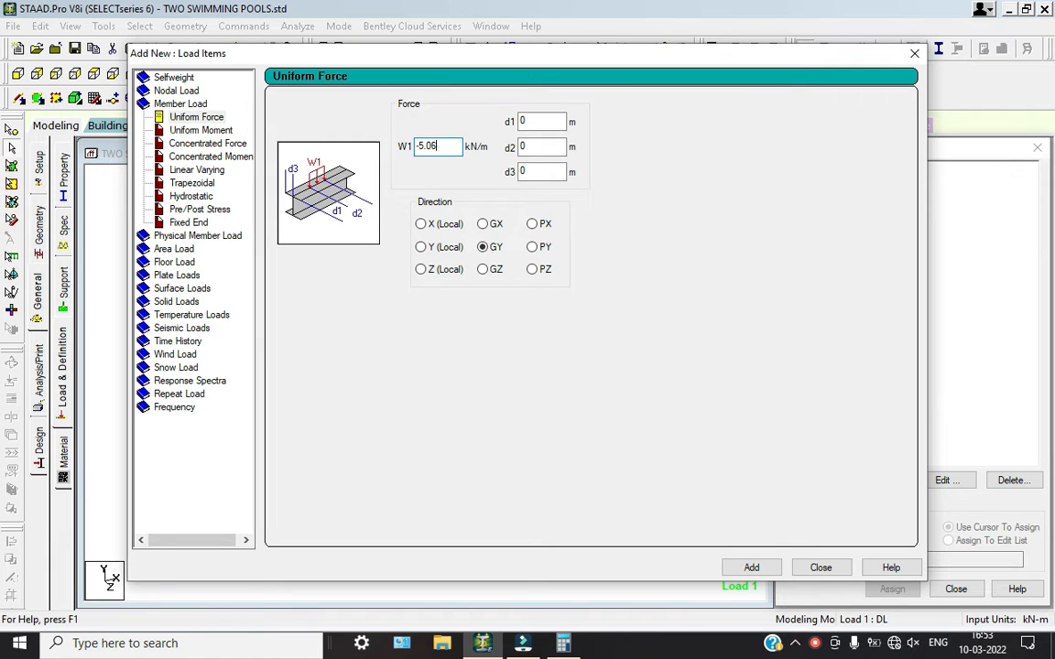
pyautogui.click(745, 571)
# Switch to Calculator and compute the 0.45 x 0.35 section's weight per metre as 0.35 × 0.45 × 25.
pyautogui.click(562, 643)
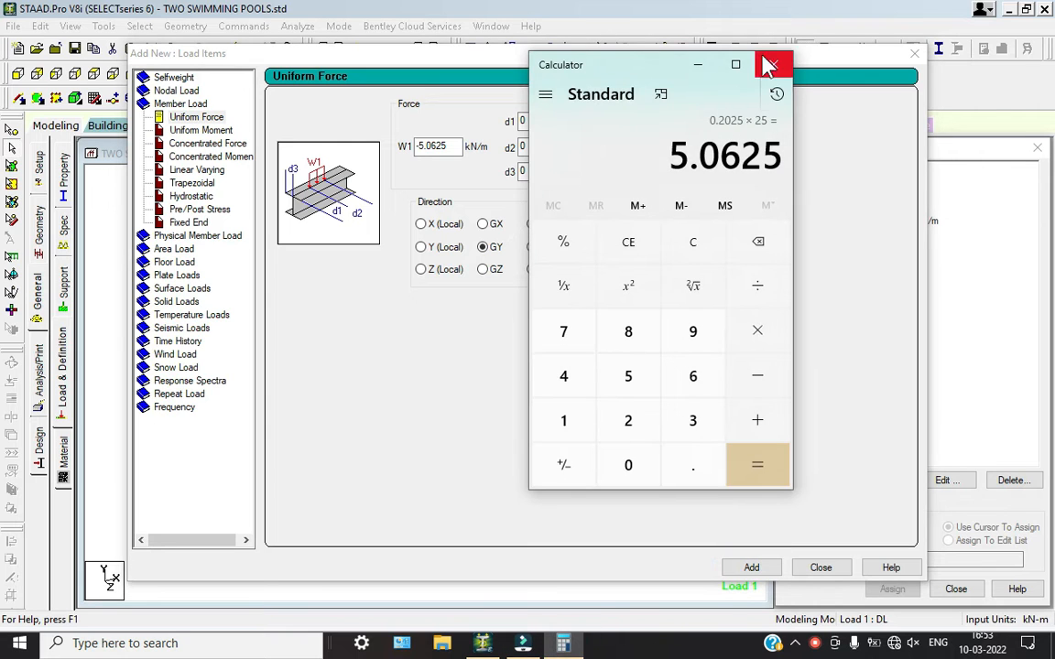
pyautogui.click(684, 242)
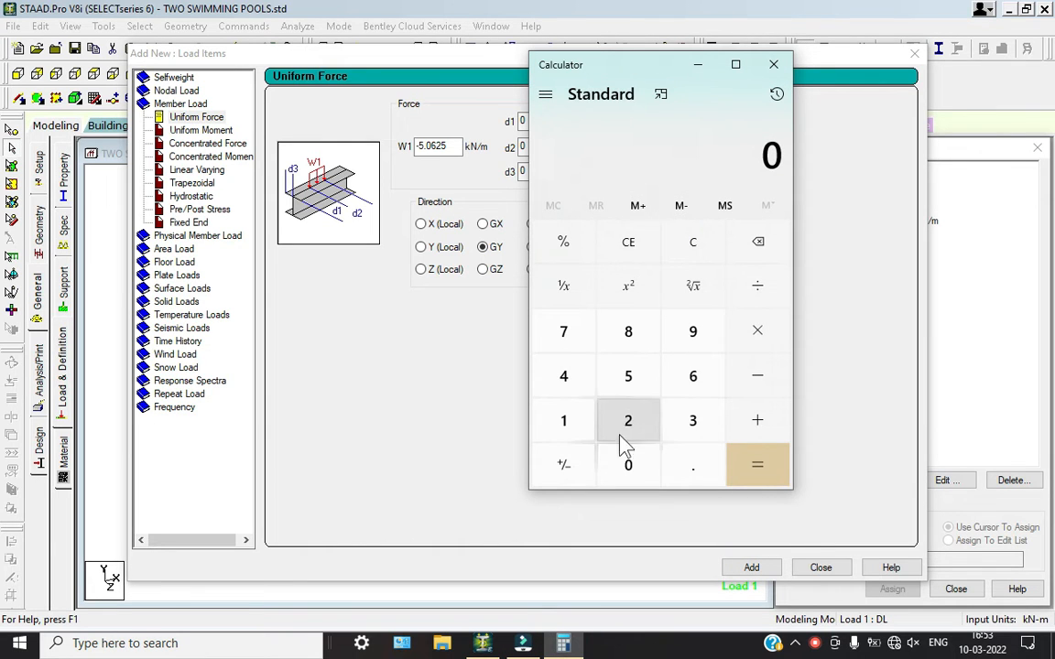
pyautogui.click(686, 463)
pyautogui.click(693, 423)
pyautogui.click(632, 399)
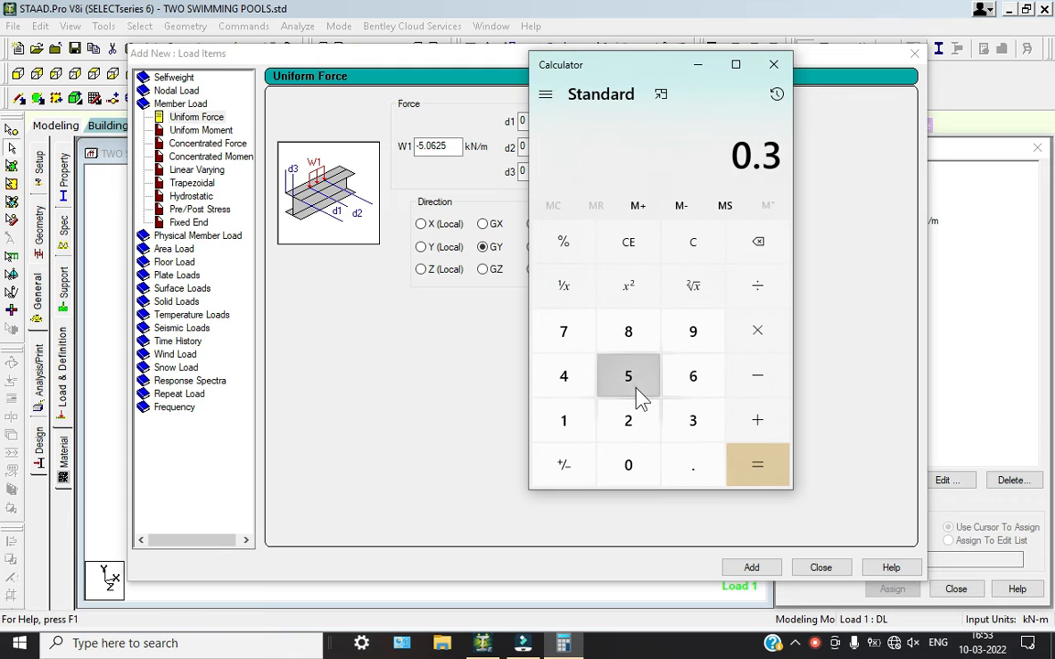
pyautogui.click(628, 464)
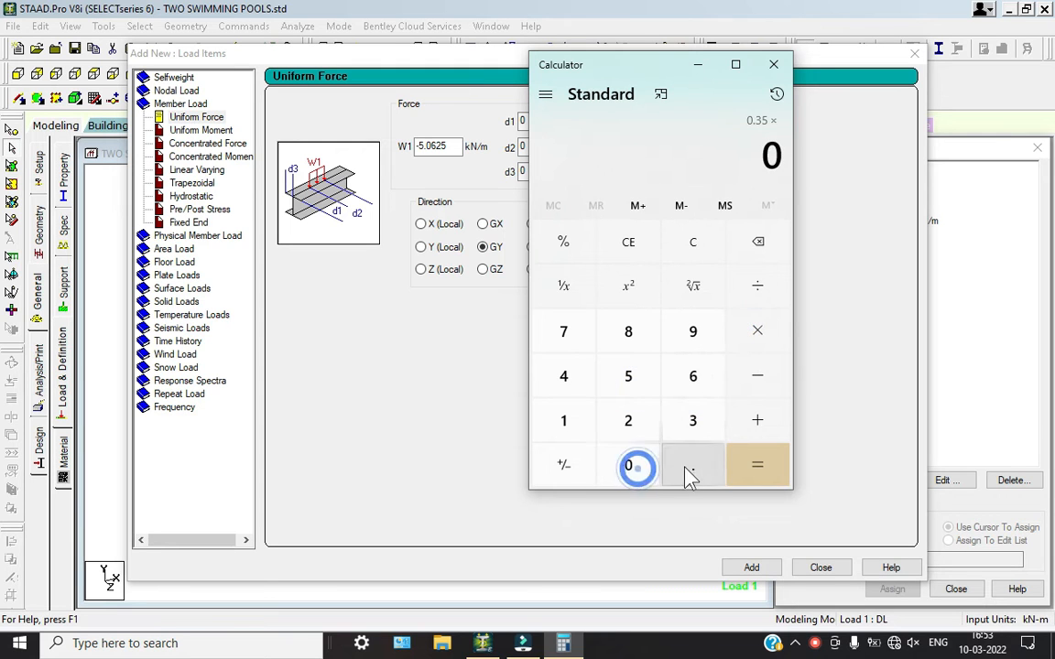
pyautogui.click(688, 464)
pyautogui.click(564, 380)
pyautogui.click(628, 380)
pyautogui.click(760, 331)
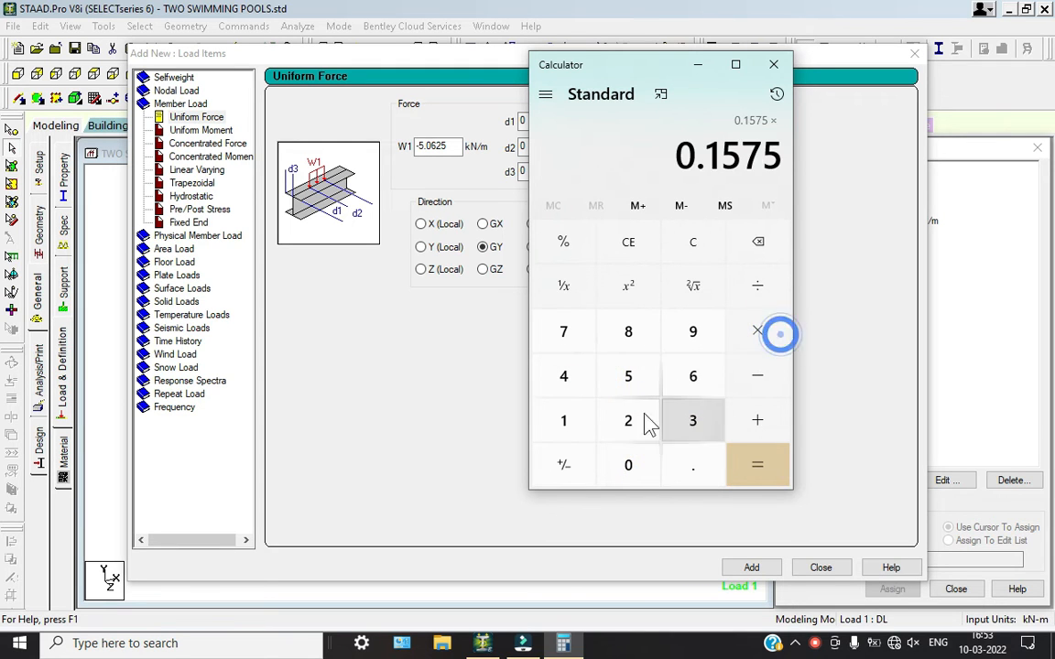
pyautogui.click(624, 419)
pyautogui.click(623, 383)
pyautogui.click(760, 467)
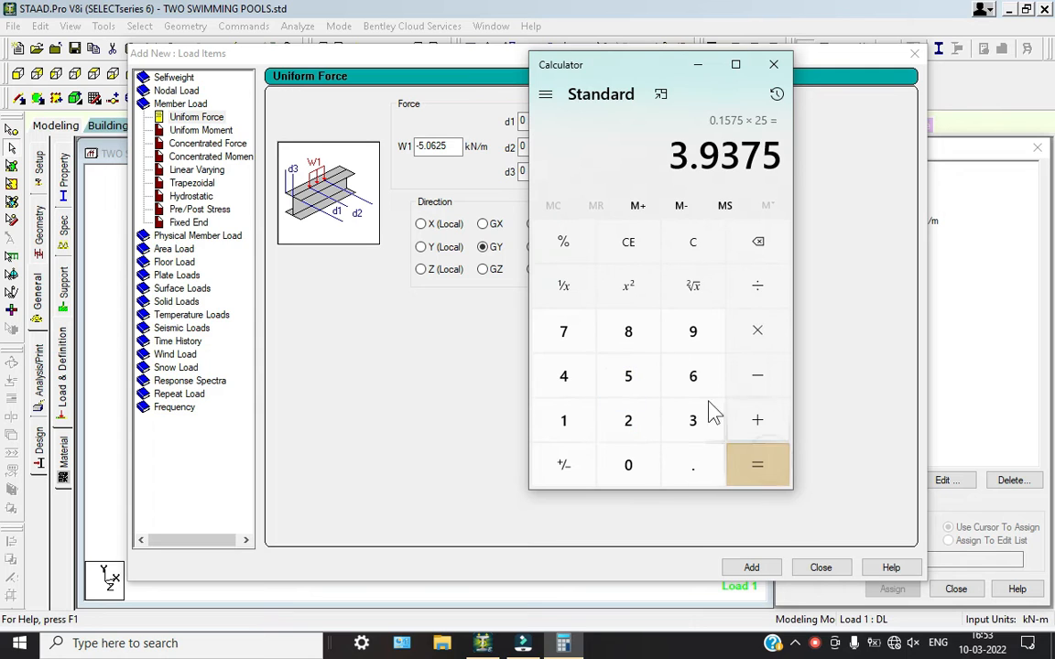
# Return to STAAD.Pro and add a uniform GY member force of -3.9375 kN/m to load case DL.
pyautogui.doubleClick(455, 146)
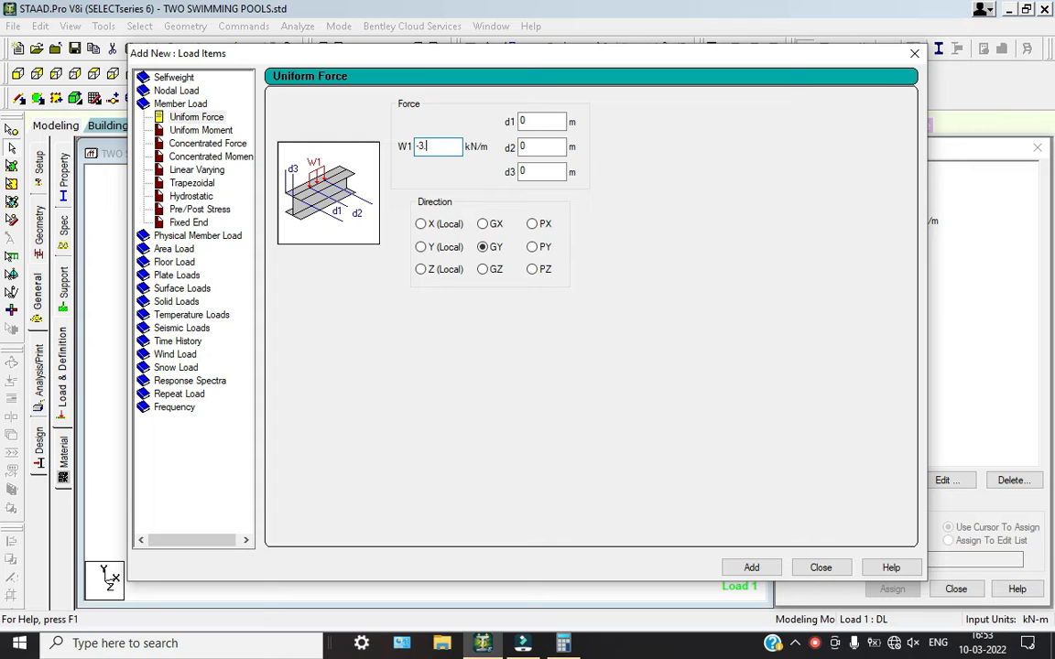
pyautogui.click(563, 642)
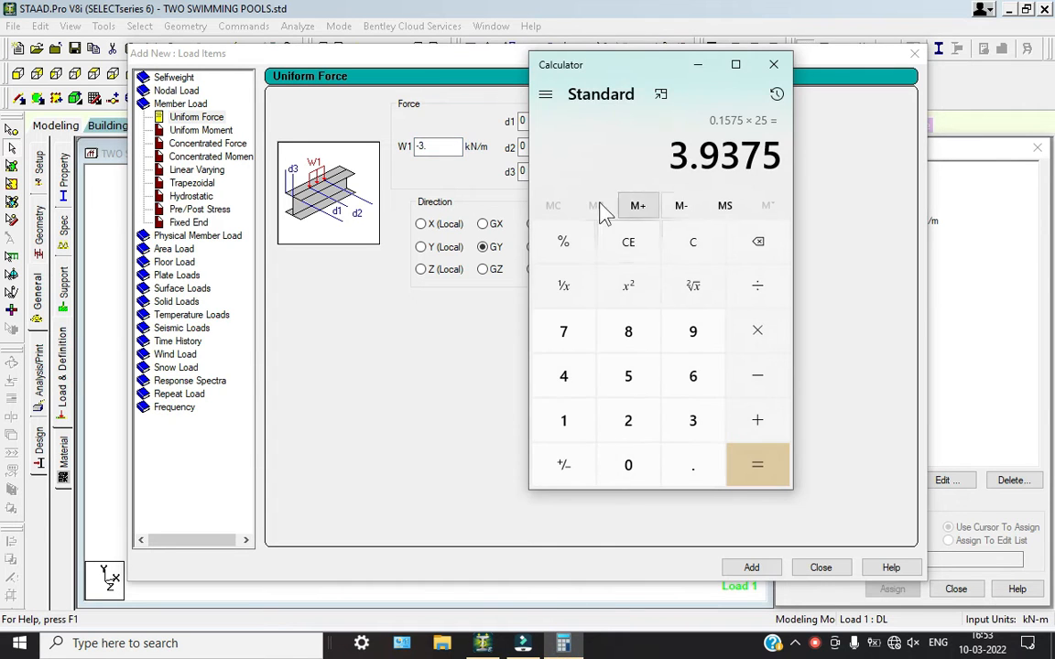
pyautogui.click(431, 146)
pyautogui.write('-3.')
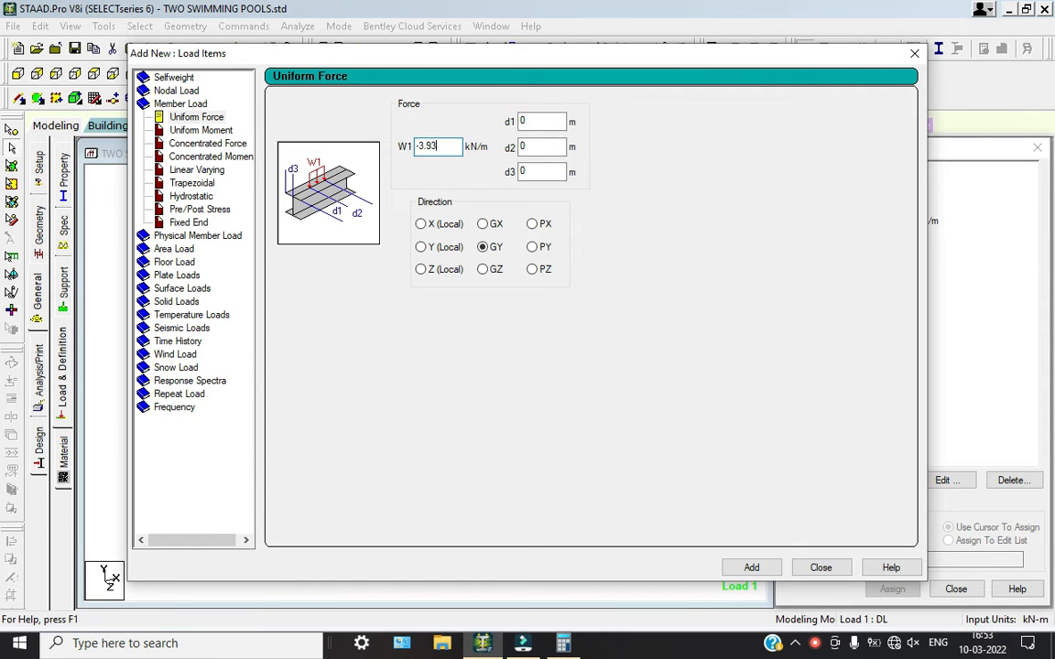
pyautogui.click(752, 571)
# Switch to Calculator and compute the 0.35 x 0.35 section's weight per metre as 0.35 × 0.35 × 25.
pyautogui.click(563, 643)
pyautogui.click(693, 245)
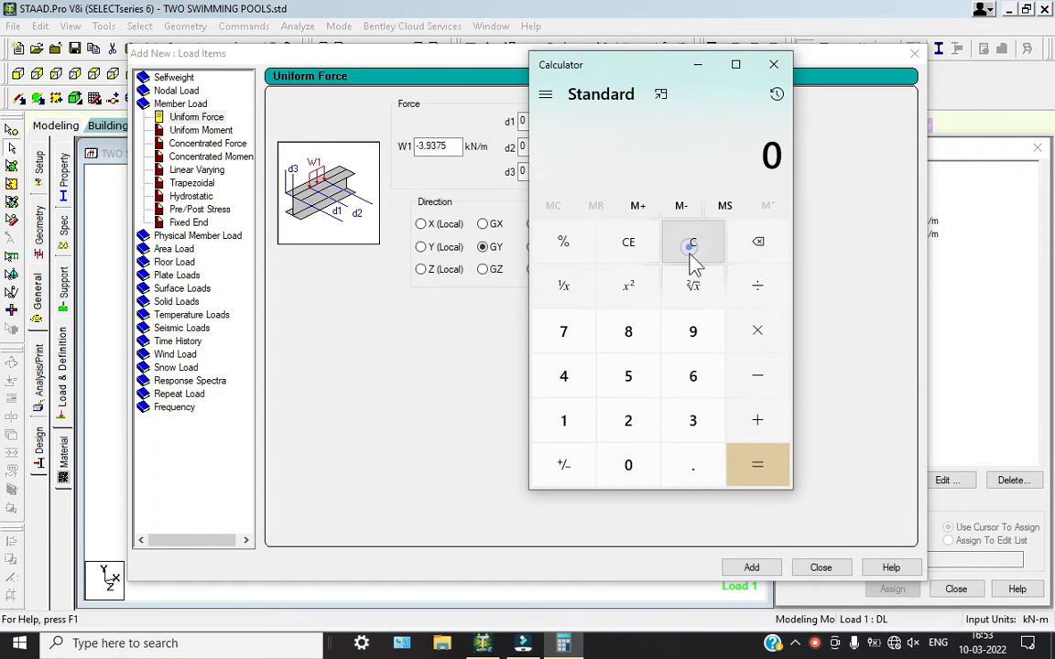
pyautogui.click(693, 467)
pyautogui.click(693, 420)
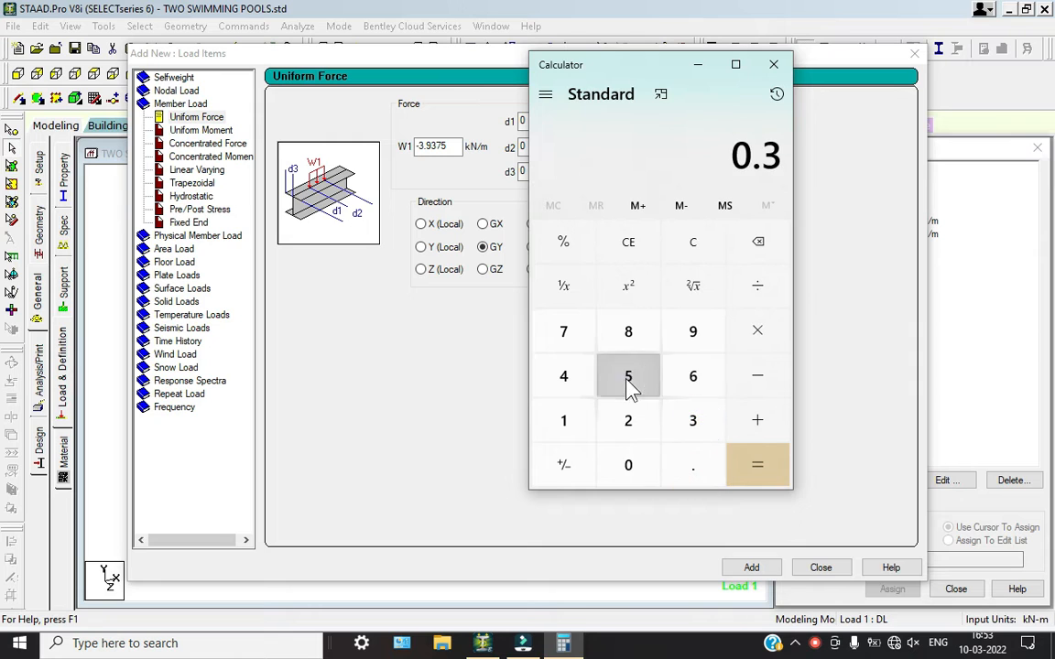
pyautogui.click(628, 376)
pyautogui.click(757, 330)
pyautogui.click(693, 465)
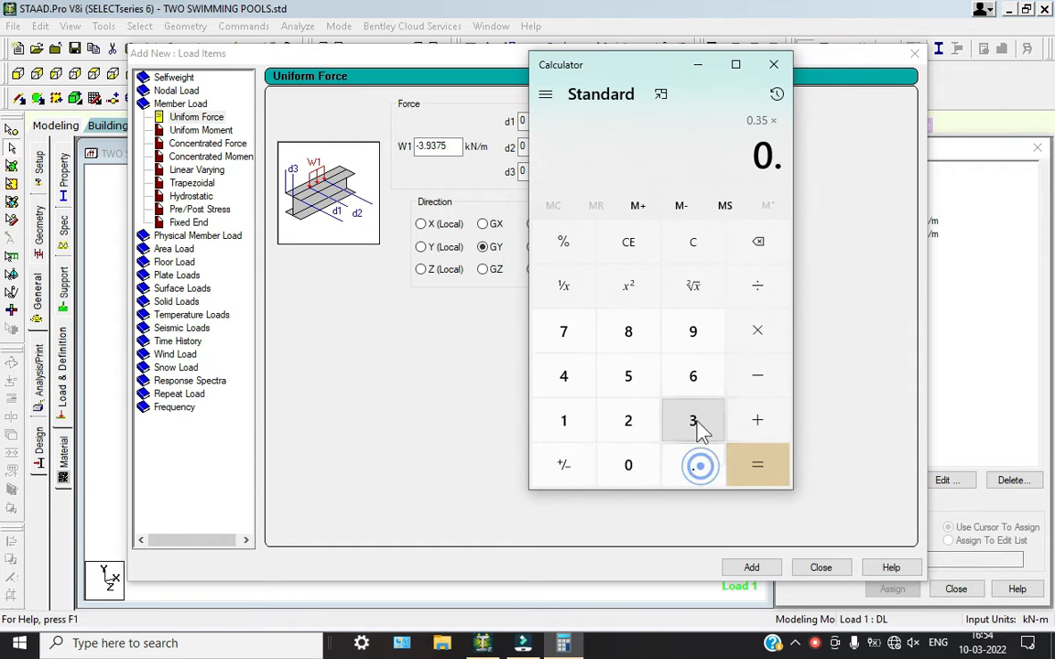
pyautogui.click(693, 420)
pyautogui.click(625, 377)
pyautogui.click(757, 331)
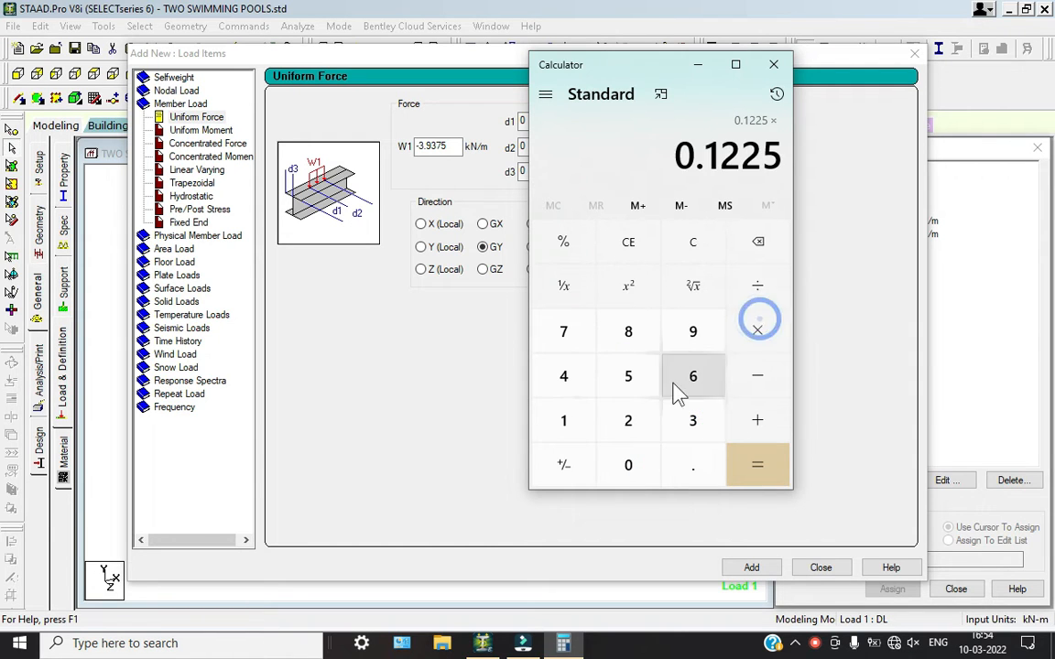
pyautogui.click(629, 418)
pyautogui.click(630, 376)
pyautogui.click(746, 467)
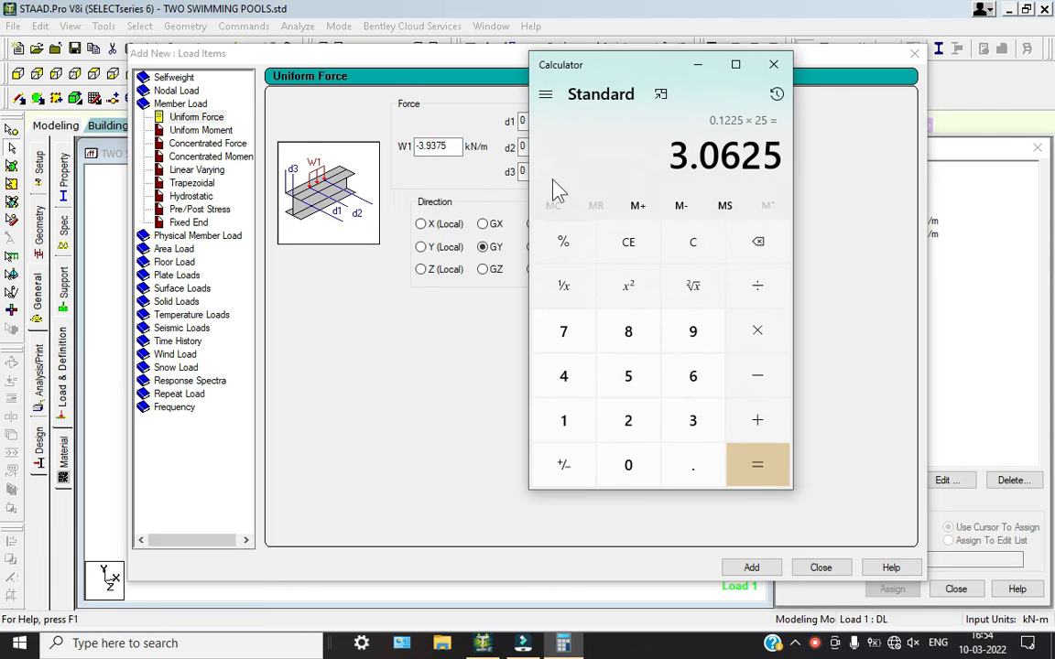
# Return to STAAD.Pro and add a uniform GY member force of -3.0625 kN/m to load case DL.
pyautogui.doubleClick(448, 146)
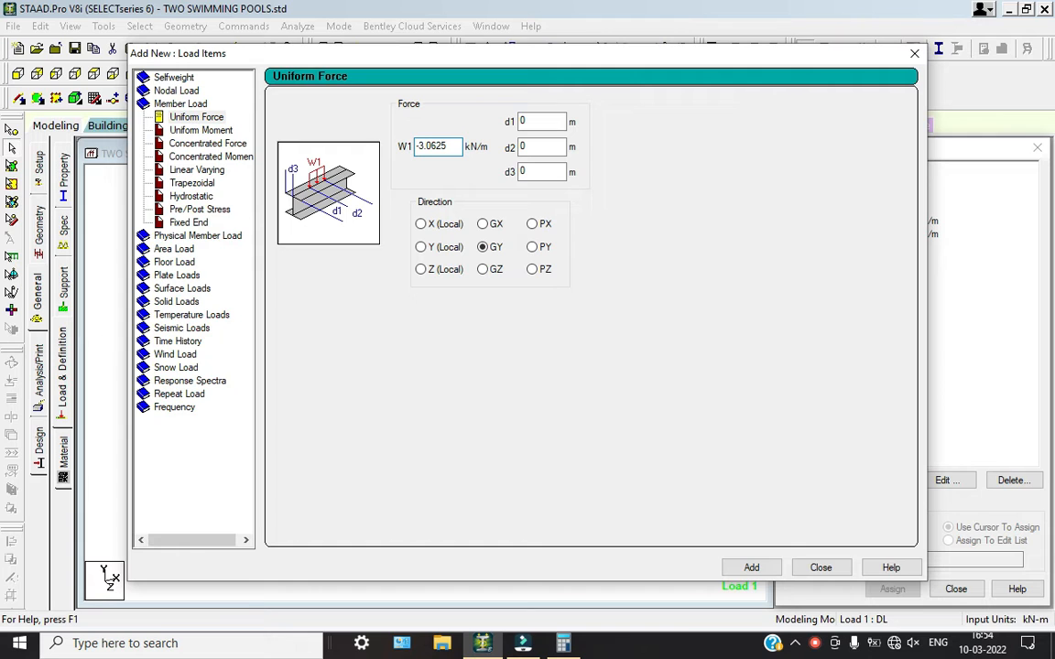
pyautogui.click(753, 568)
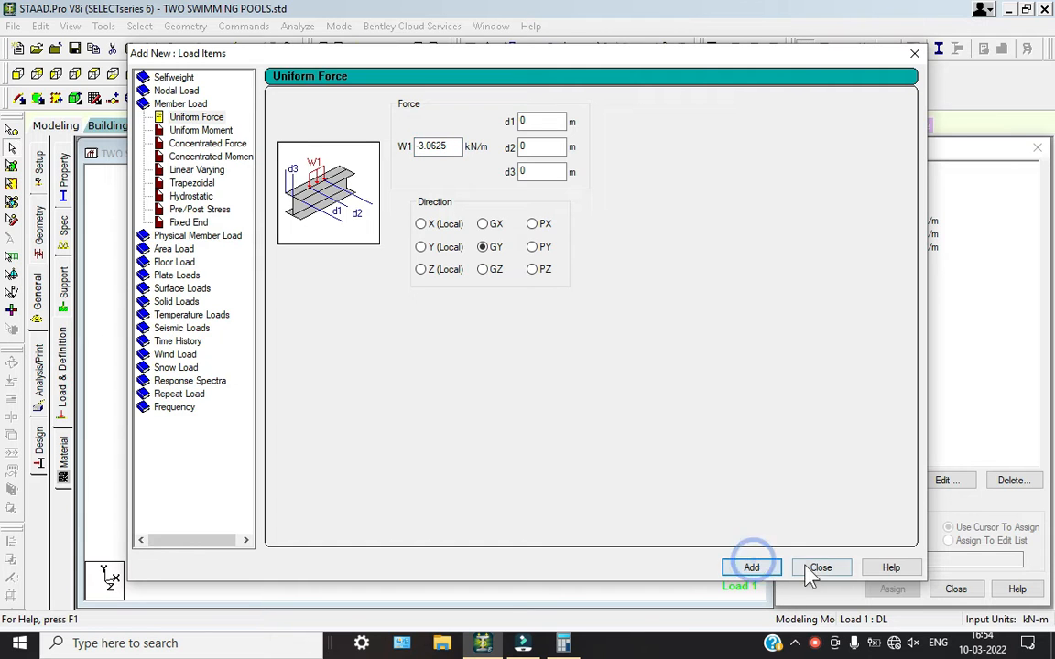
pyautogui.click(456, 146)
# Switch to Calculator, clear the previous calculation and compute 0.3 × 25.
pyautogui.click(563, 642)
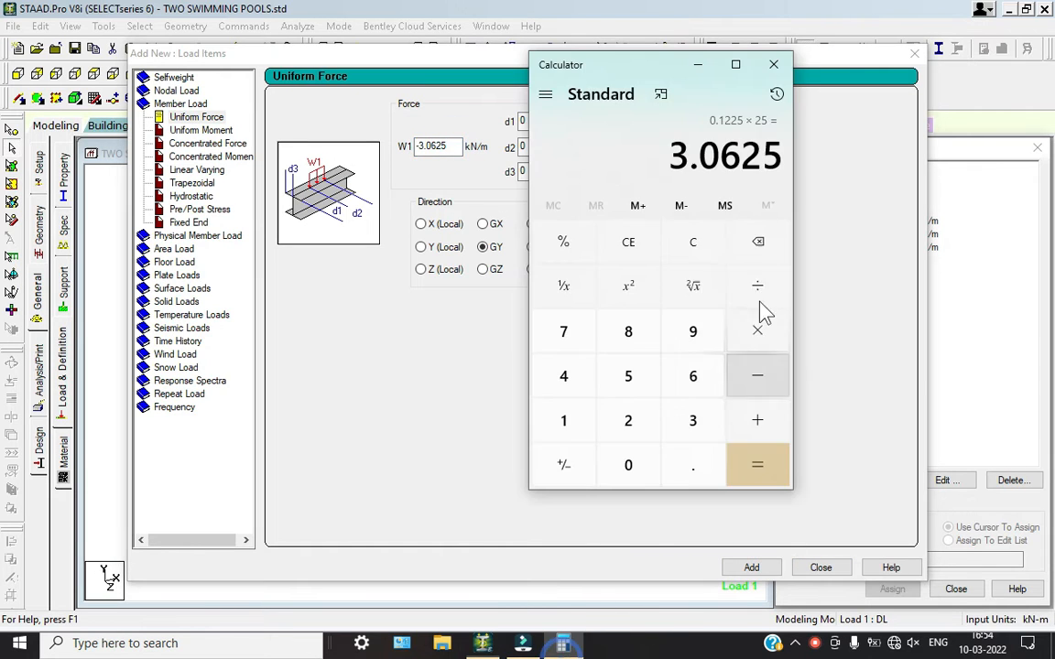
pyautogui.click(687, 246)
pyautogui.click(645, 472)
pyautogui.click(696, 463)
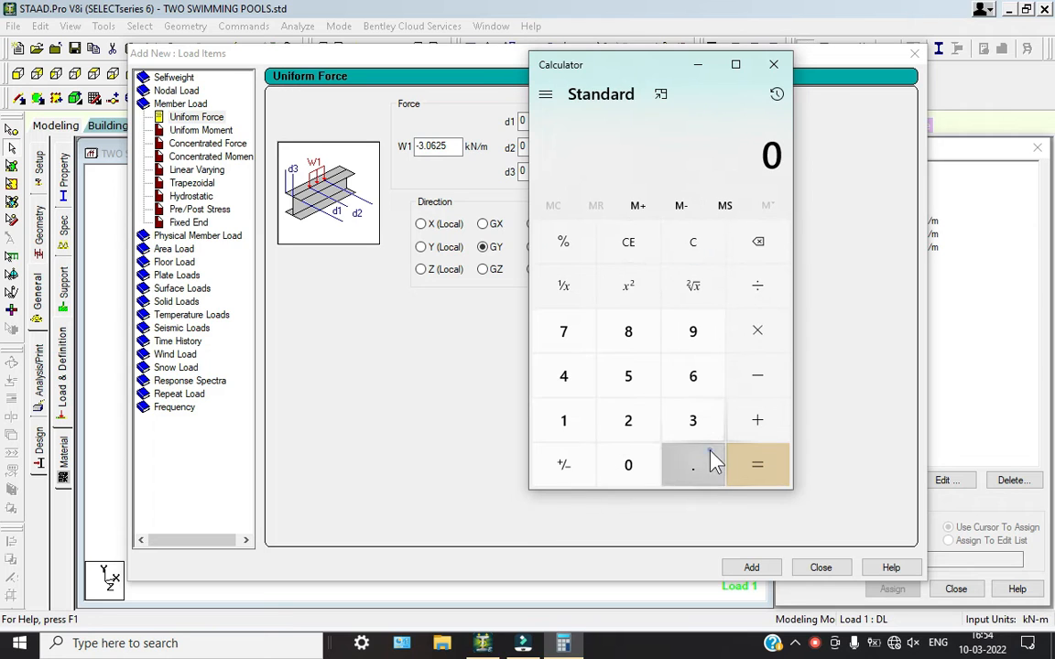
pyautogui.click(695, 409)
pyautogui.click(755, 329)
pyautogui.click(628, 420)
pyautogui.click(628, 375)
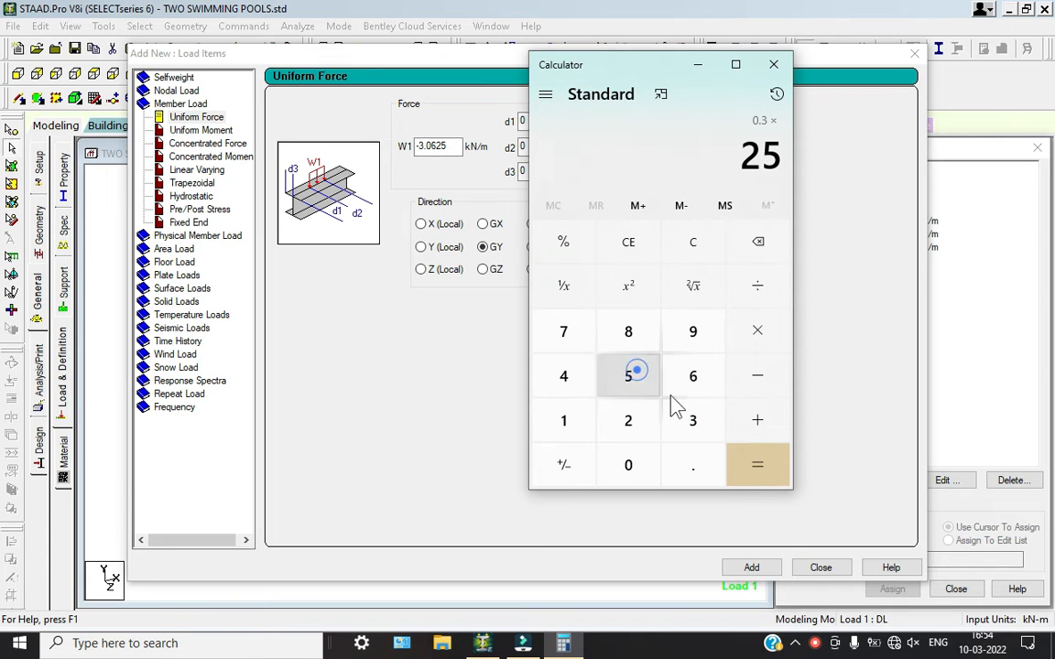
pyautogui.click(759, 465)
# Close Calculator, add a uniform GY member force of -7.5 kN/m to load case DL, and finish adding load items.
pyautogui.click(773, 64)
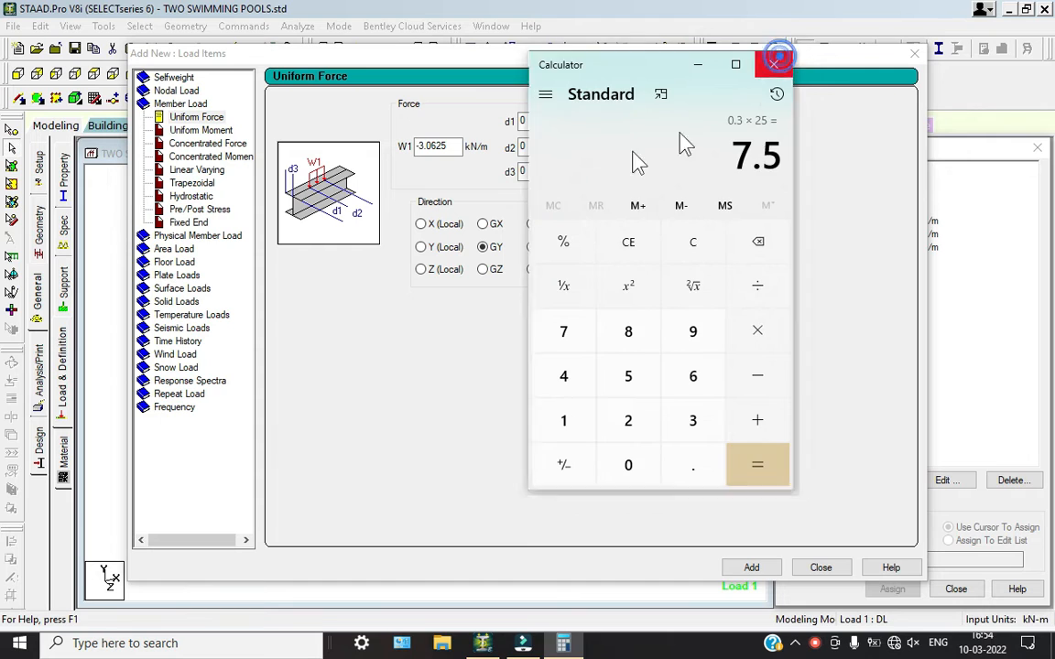
pyautogui.doubleClick(450, 145)
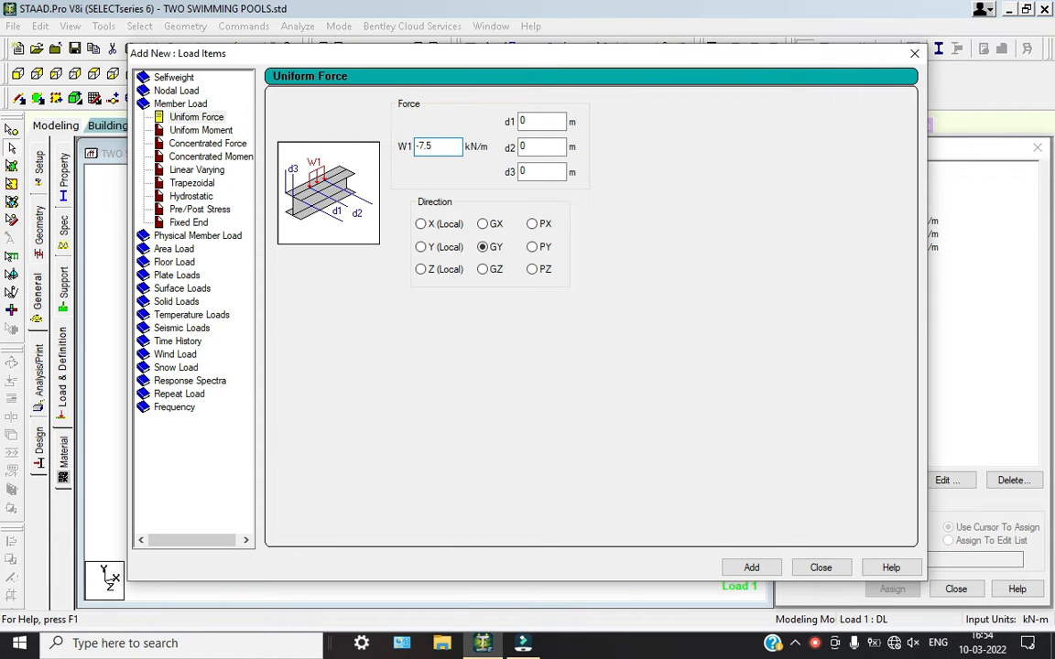
pyautogui.click(820, 566)
# Assign the -5.0625 kN/m uniform load of load case DL to the selected vertical columns.
pyautogui.click(905, 222)
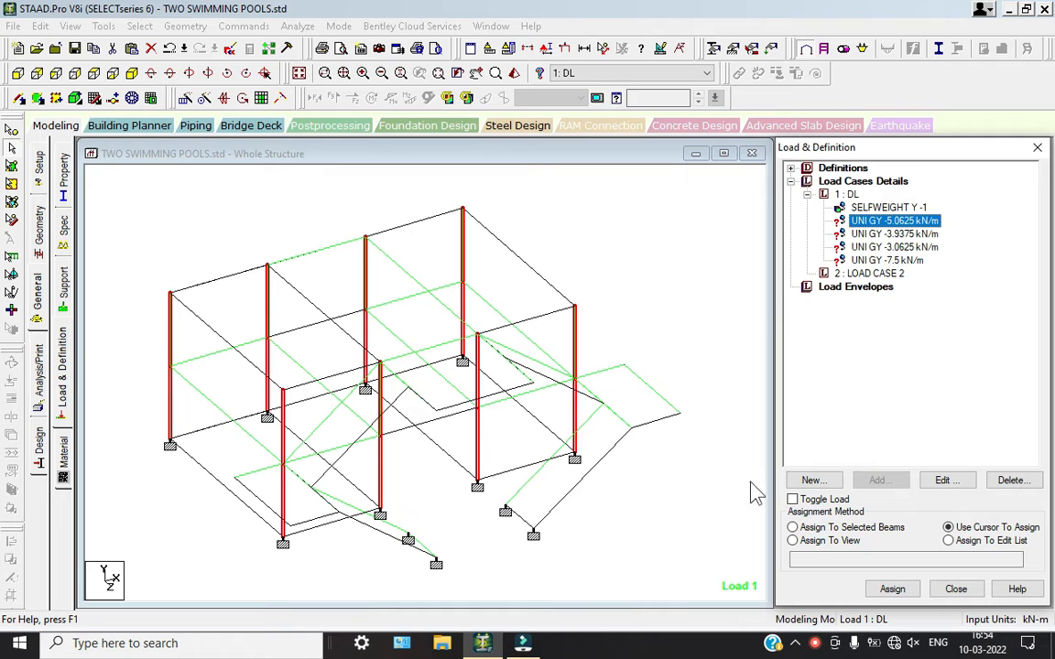
pyautogui.click(828, 528)
pyautogui.click(893, 589)
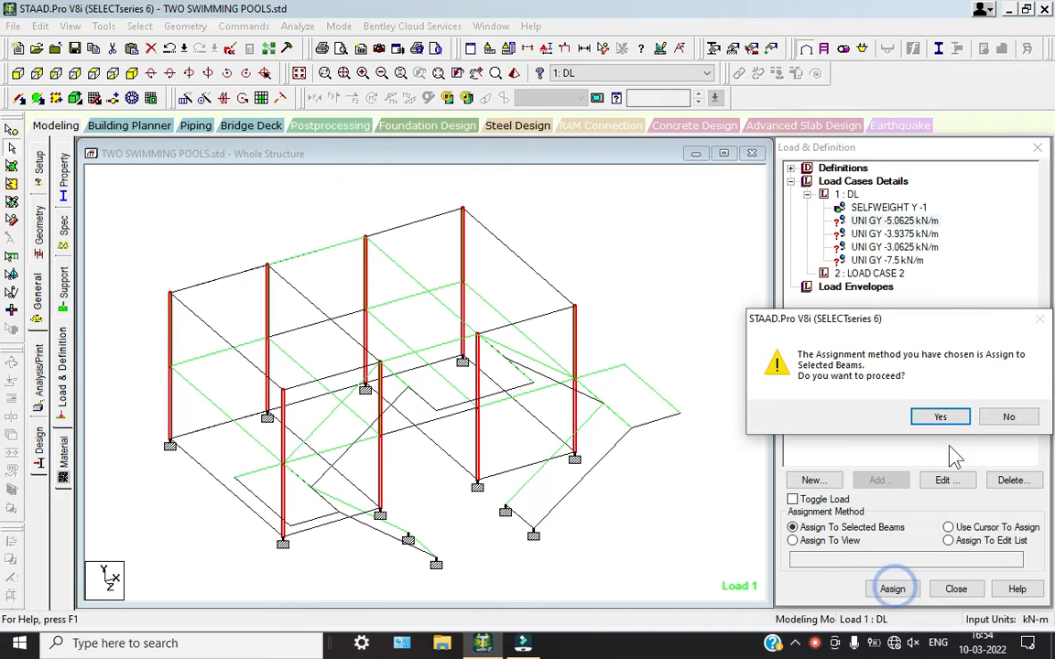
pyautogui.click(952, 418)
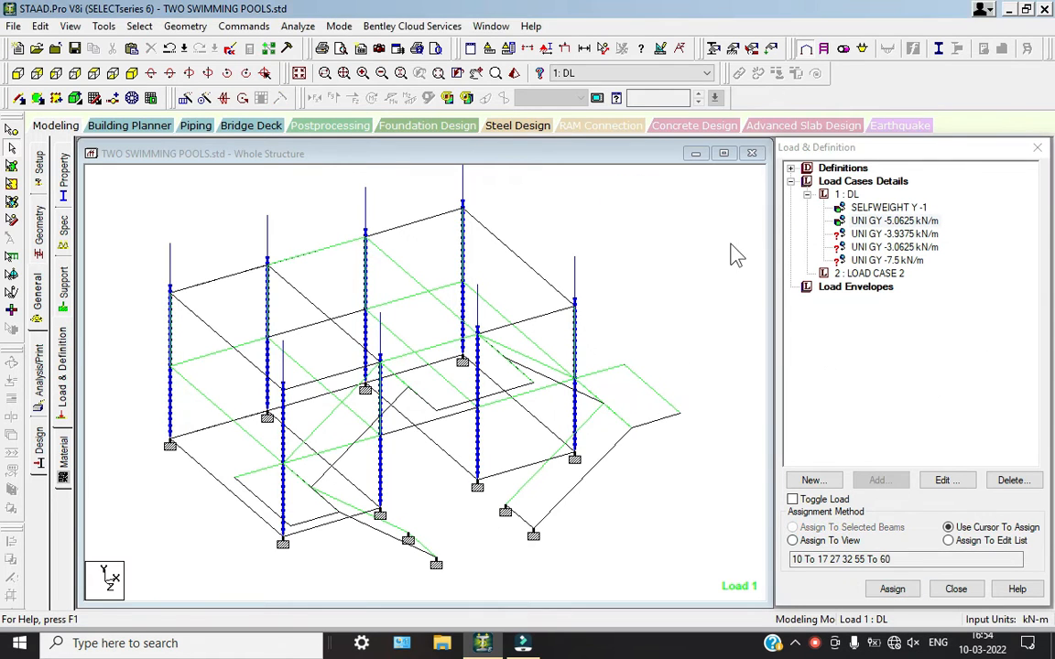
# Select all beams parallel to Z and assign the -3.9375 kN/m uniform load of load case DL to them.
pyautogui.click(865, 234)
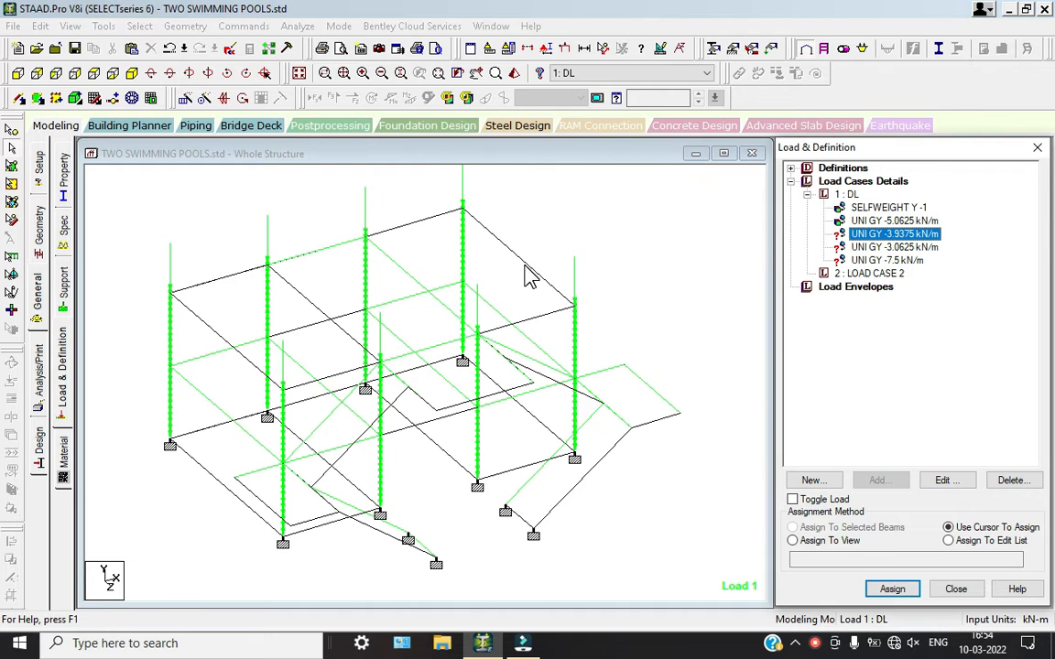
pyautogui.click(139, 26)
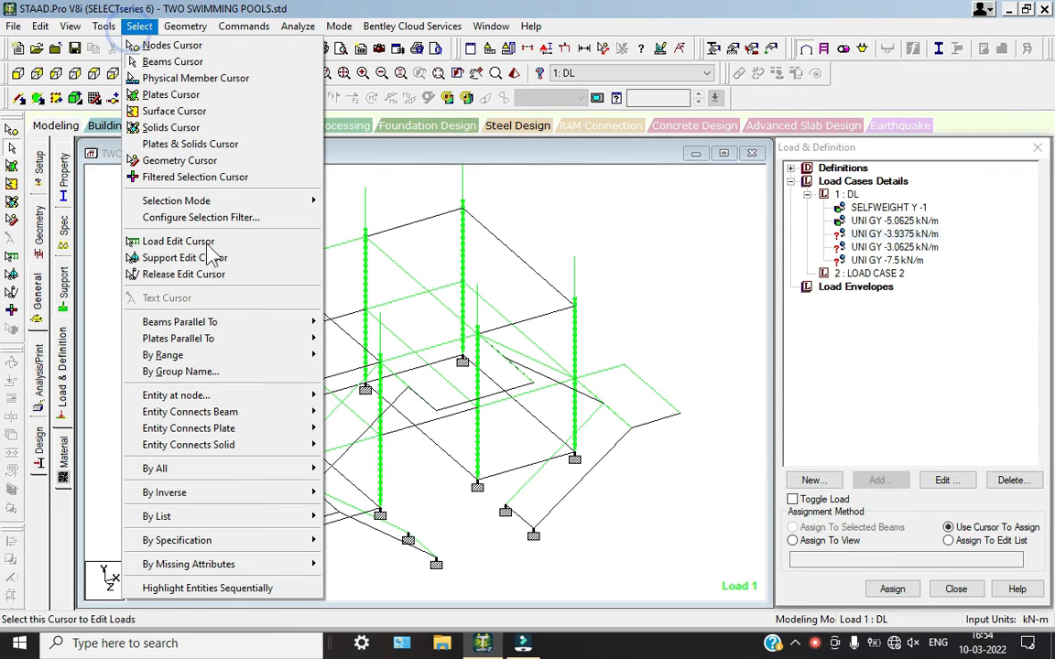
pyautogui.moveTo(275, 321)
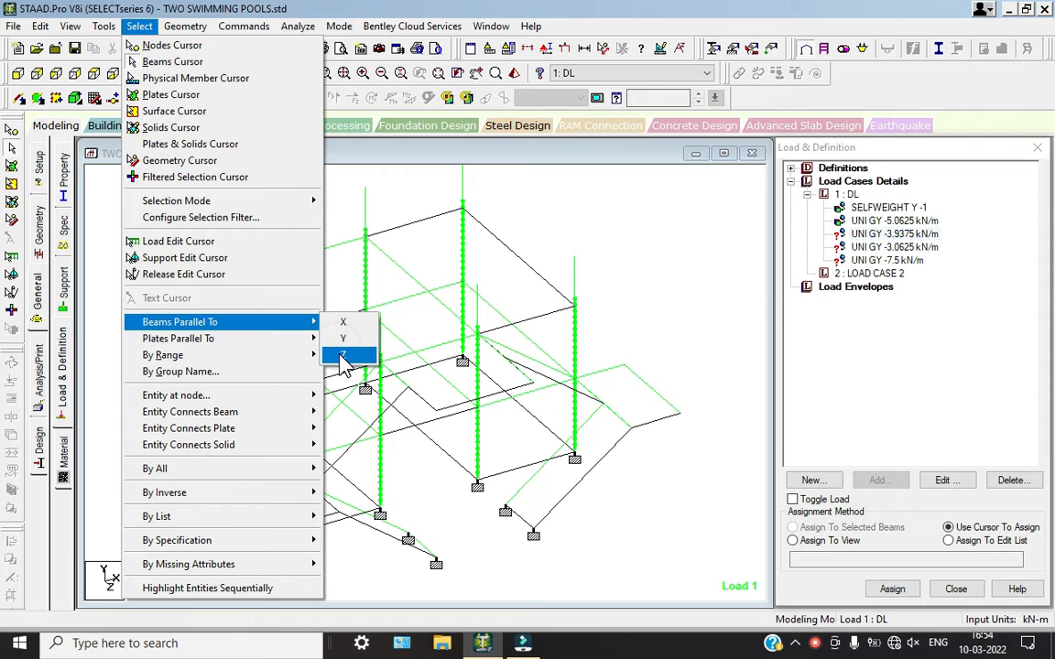
pyautogui.click(343, 354)
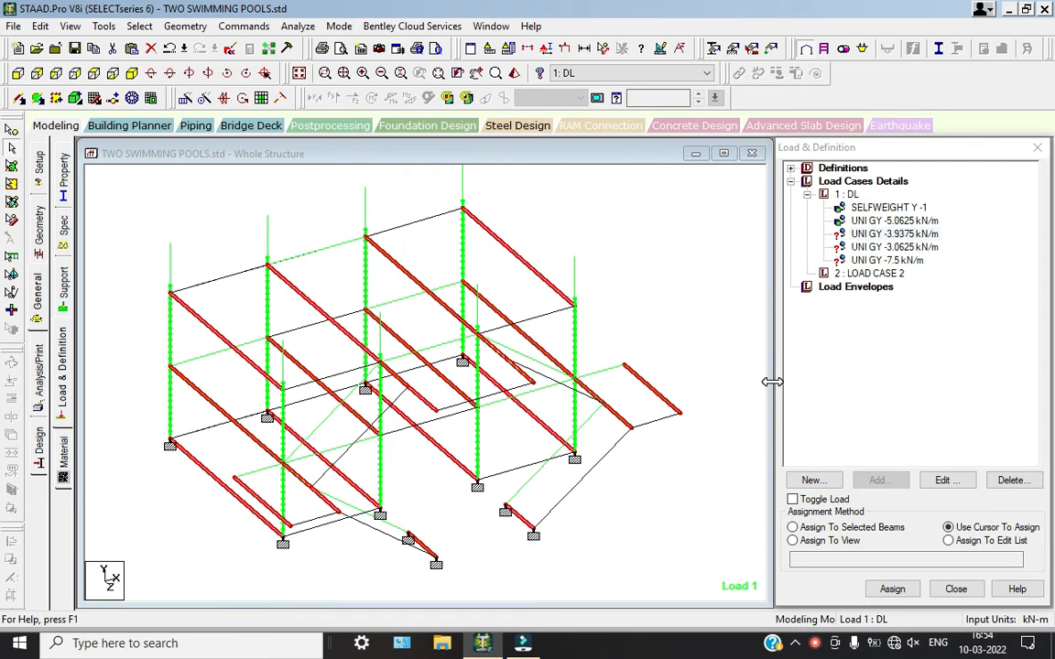
pyautogui.click(806, 527)
pyautogui.click(892, 589)
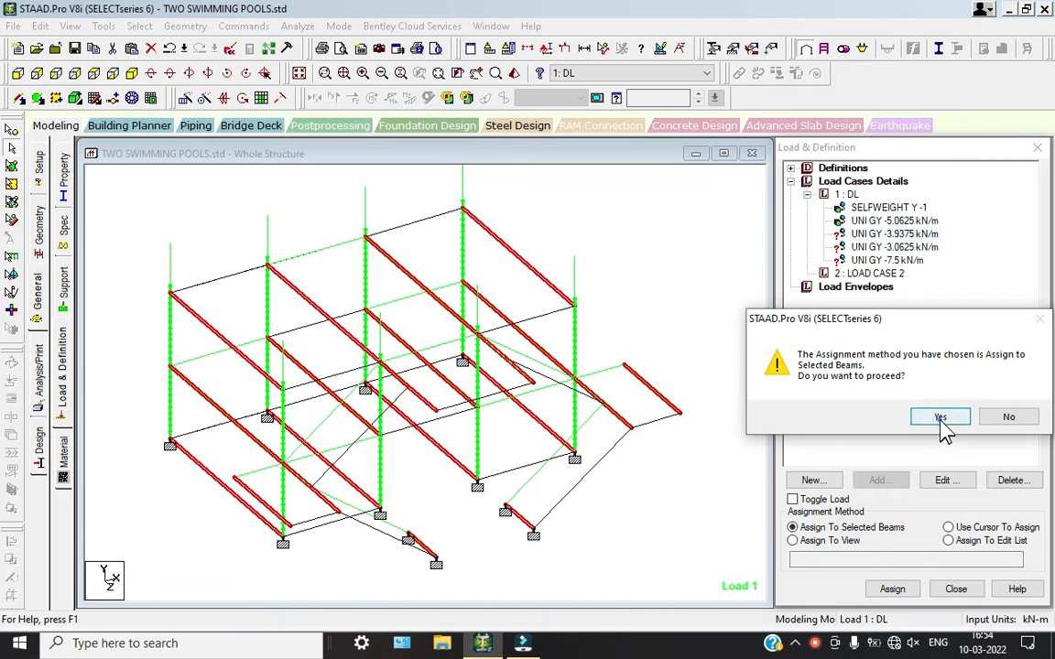
pyautogui.click(939, 418)
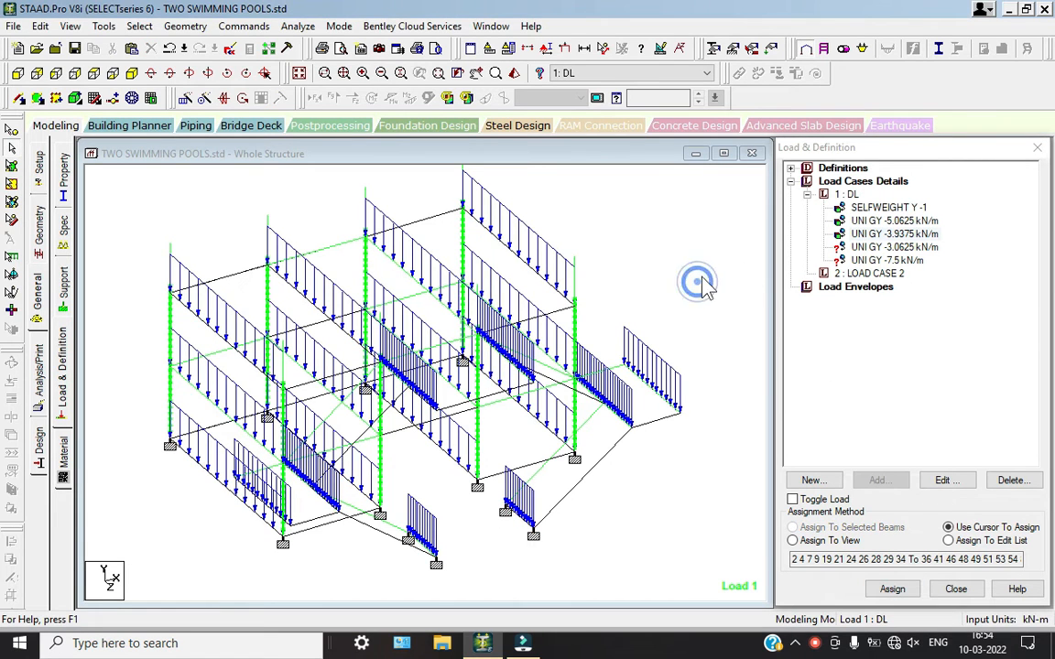
# Select all beams parallel to X and assign the -3.0625 kN/m uniform load of load case DL to them.
pyautogui.click(892, 247)
pyautogui.click(137, 26)
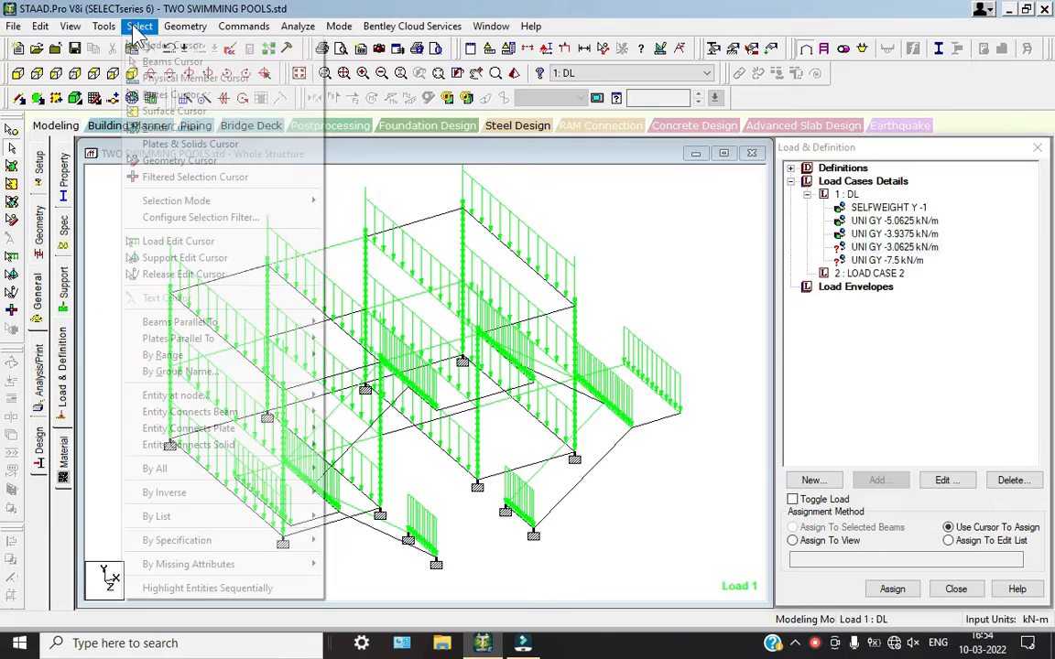
pyautogui.moveTo(274, 325)
pyautogui.click(342, 324)
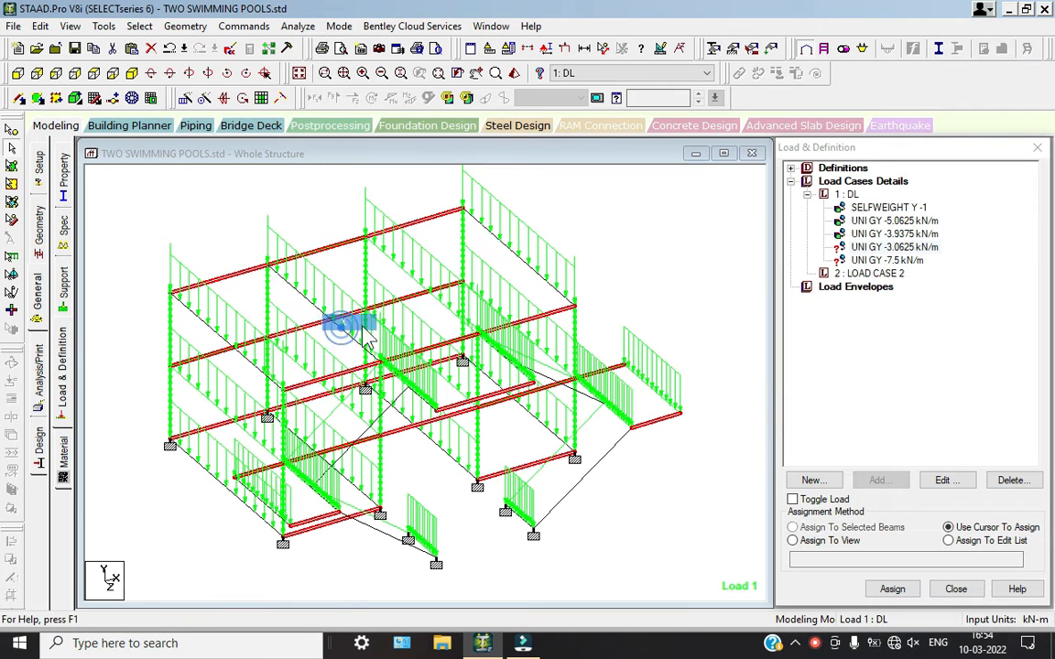
pyautogui.click(863, 530)
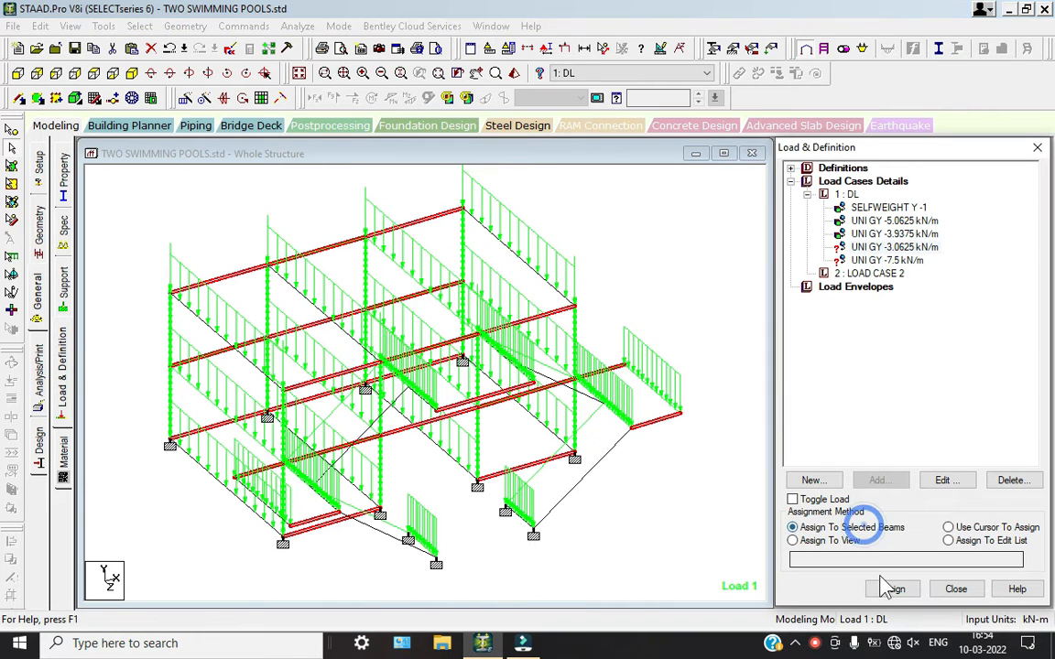
pyautogui.click(890, 588)
pyautogui.click(934, 417)
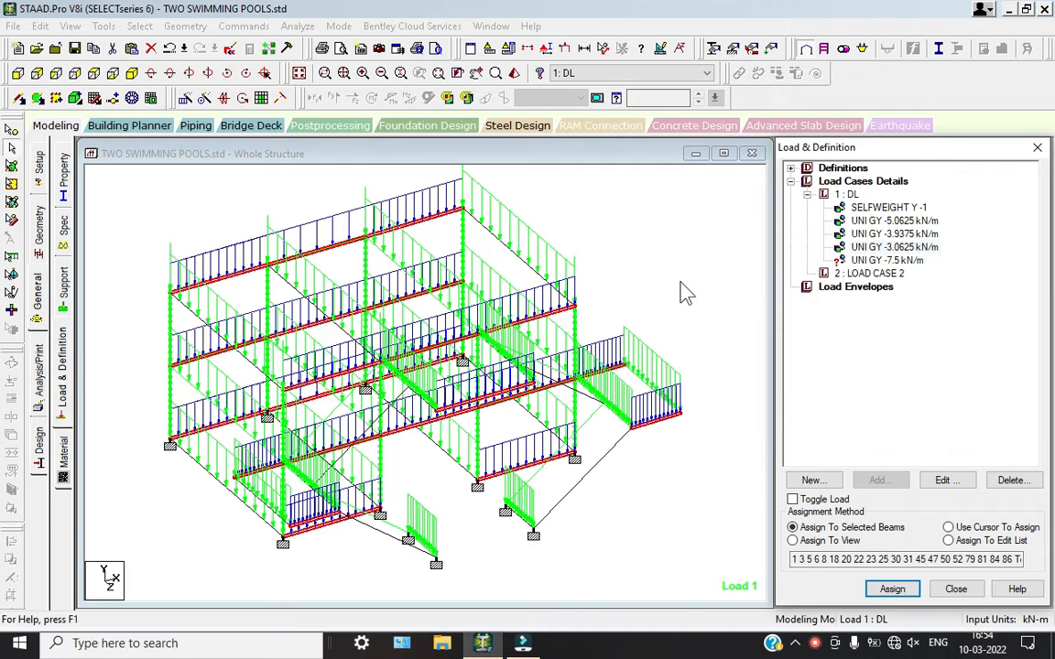
# Select the plates and assign the -7.5 kN/m uniform load of load case DL using the Assign To View method.
pyautogui.click(865, 261)
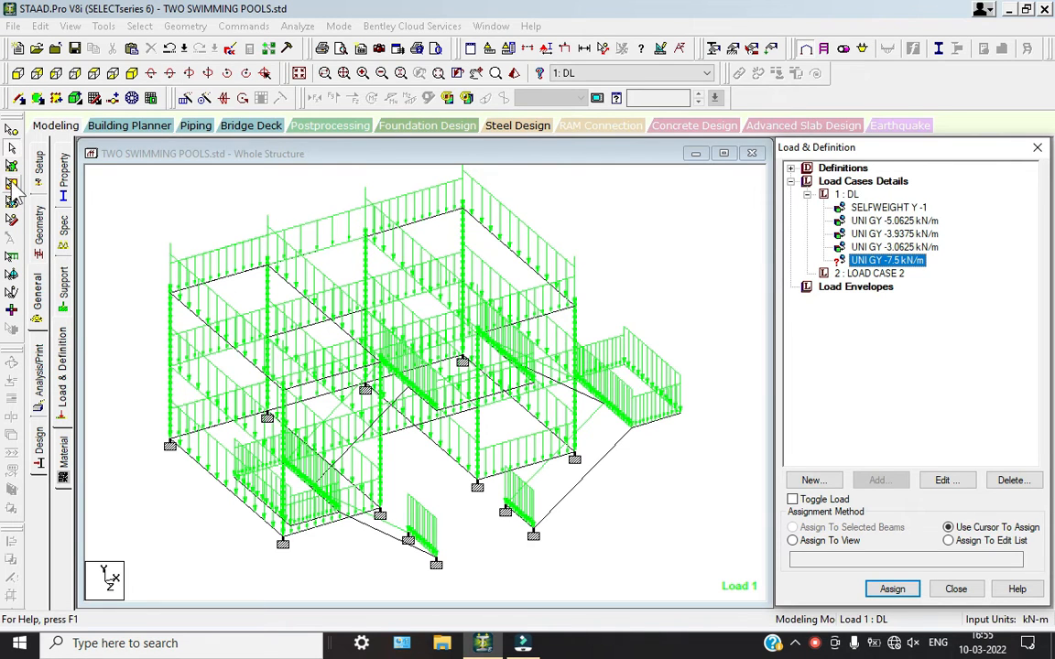
pyautogui.click(12, 166)
pyautogui.click(344, 441)
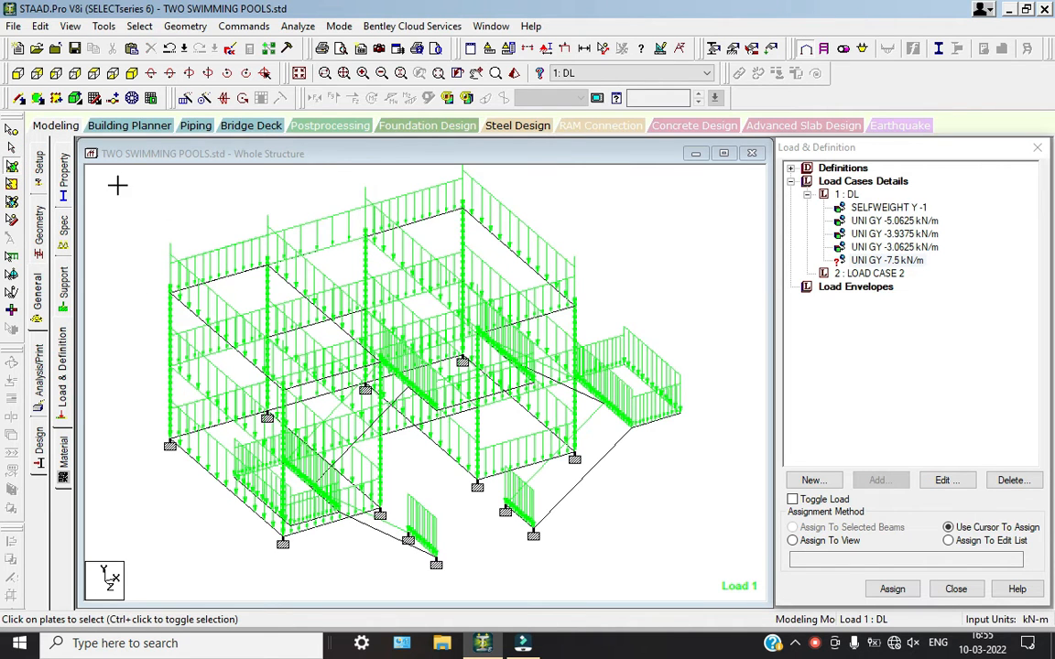
pyautogui.moveTo(118, 185); pyautogui.dragTo(737, 566)
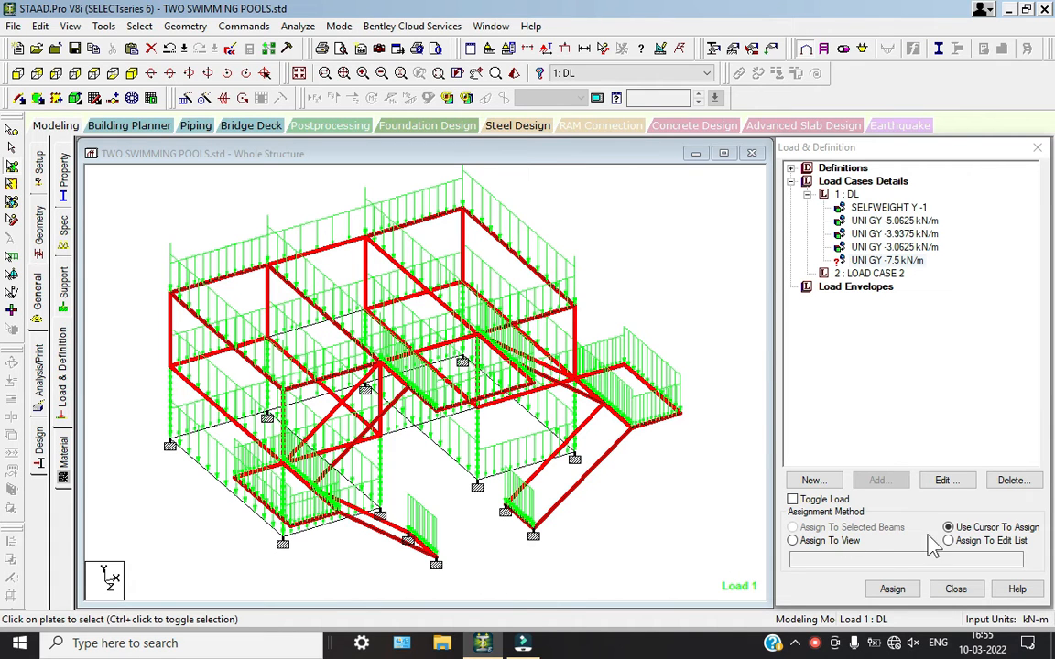
pyautogui.click(830, 540)
pyautogui.click(892, 588)
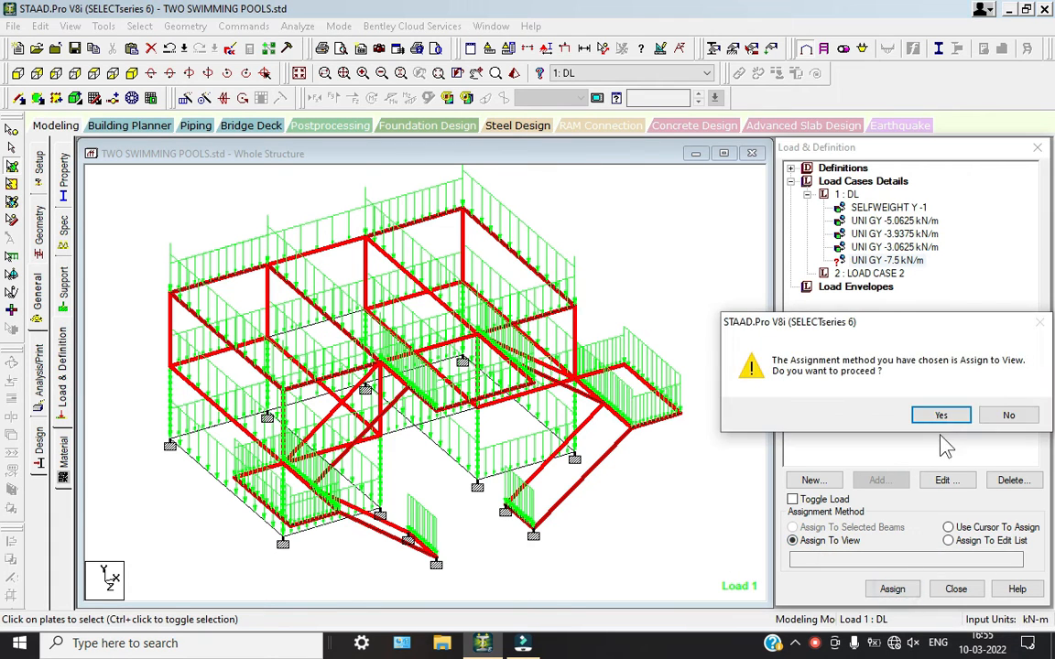
pyautogui.click(941, 416)
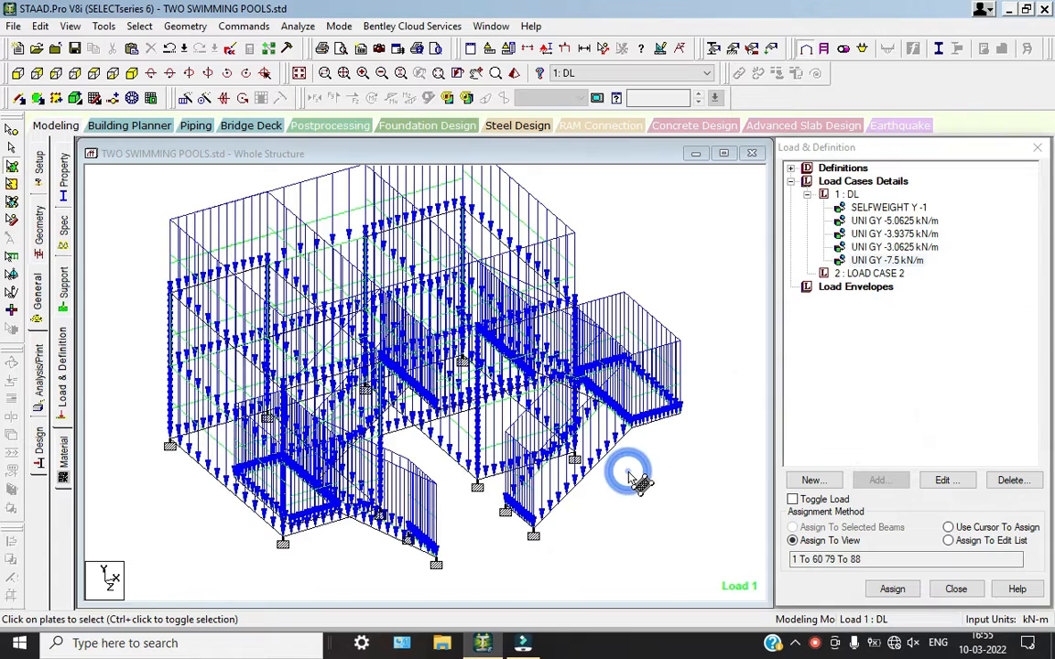
# Toggle the load display for load case DL, leaving it on, and accept the auto-save to save the modified structure.
pyautogui.click(564, 48)
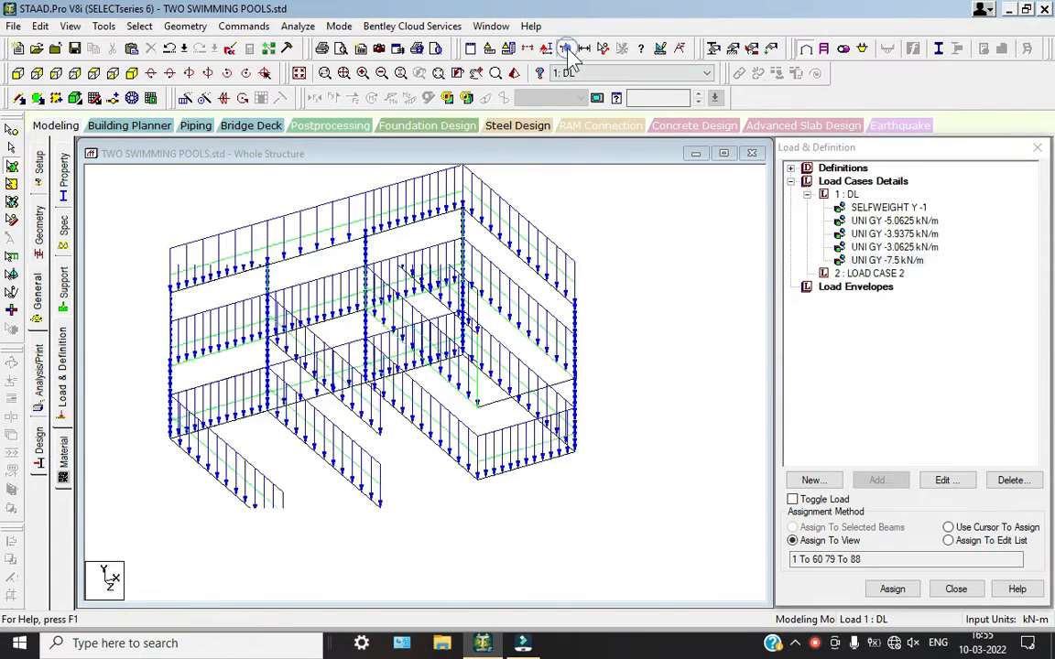
pyautogui.click(564, 47)
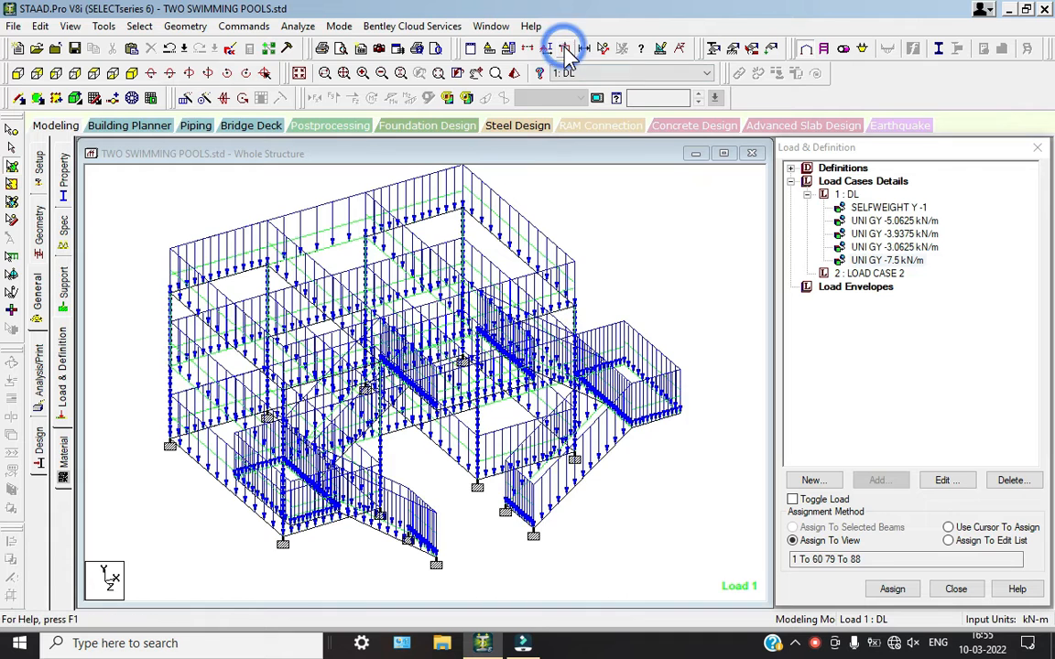
pyautogui.click(564, 47)
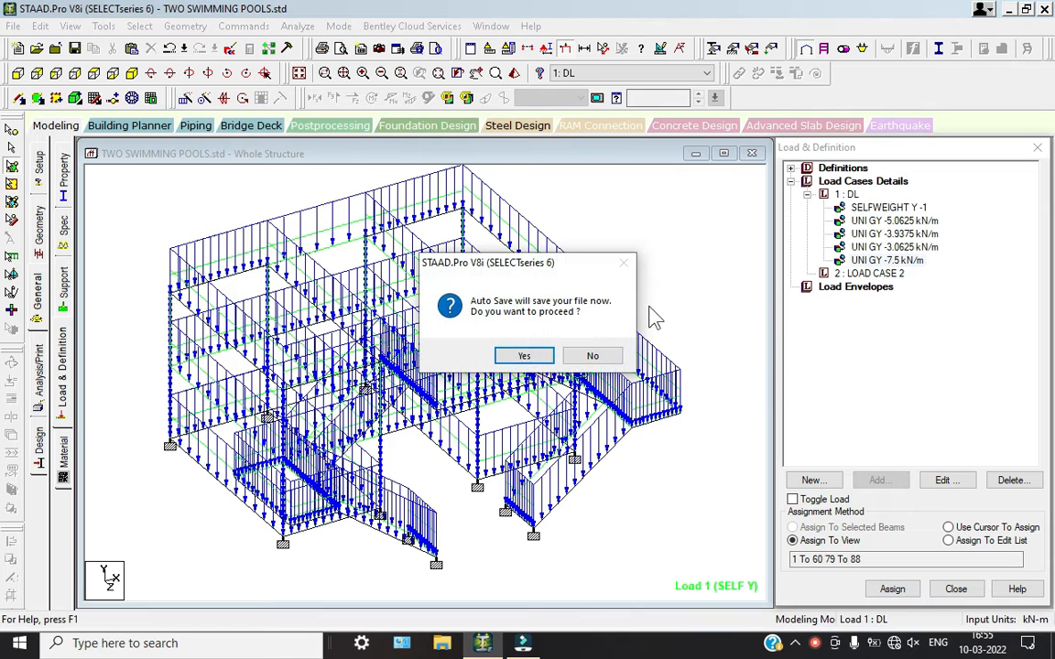
pyautogui.click(527, 355)
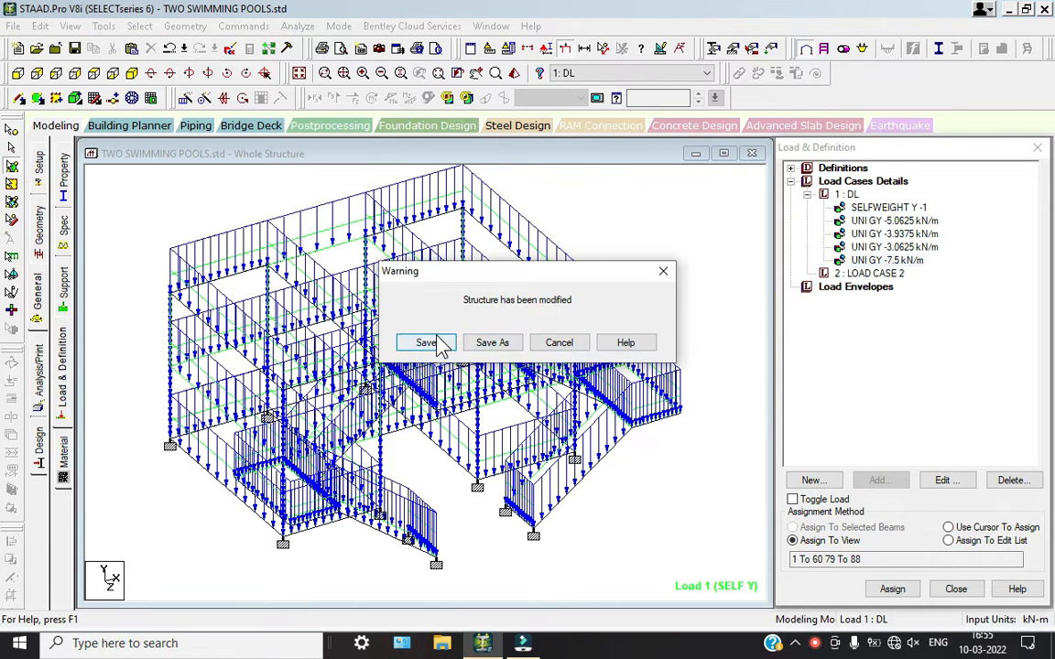
pyautogui.click(426, 342)
# Start adding a hydrostatic plate load to LOAD CASE 2 and open its plate selection, moving the selection list aside.
pyautogui.click(865, 274)
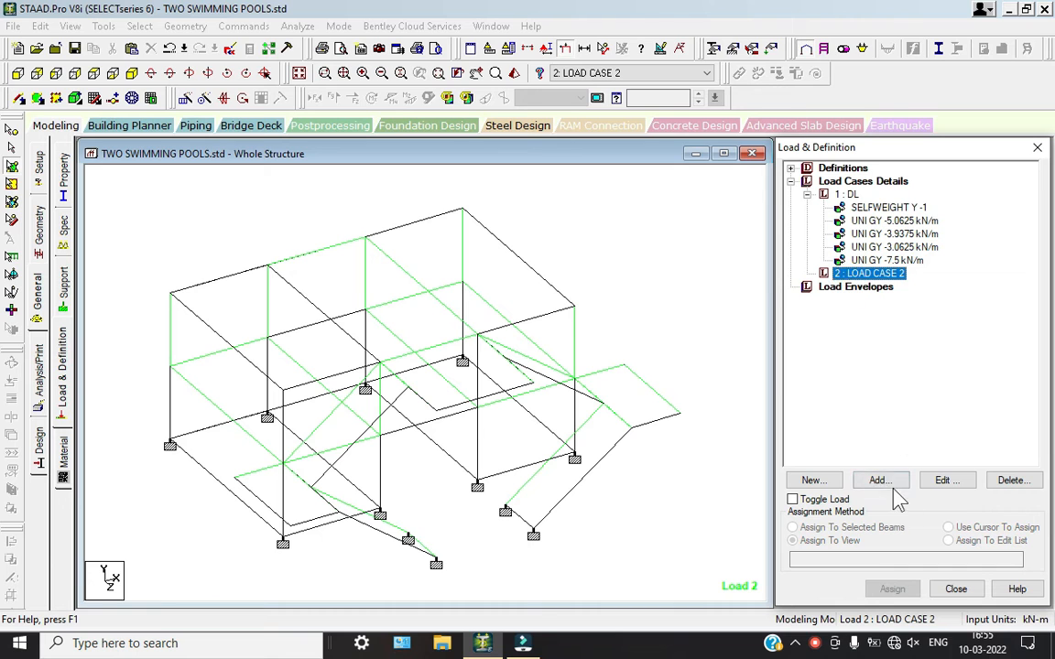
pyautogui.click(877, 480)
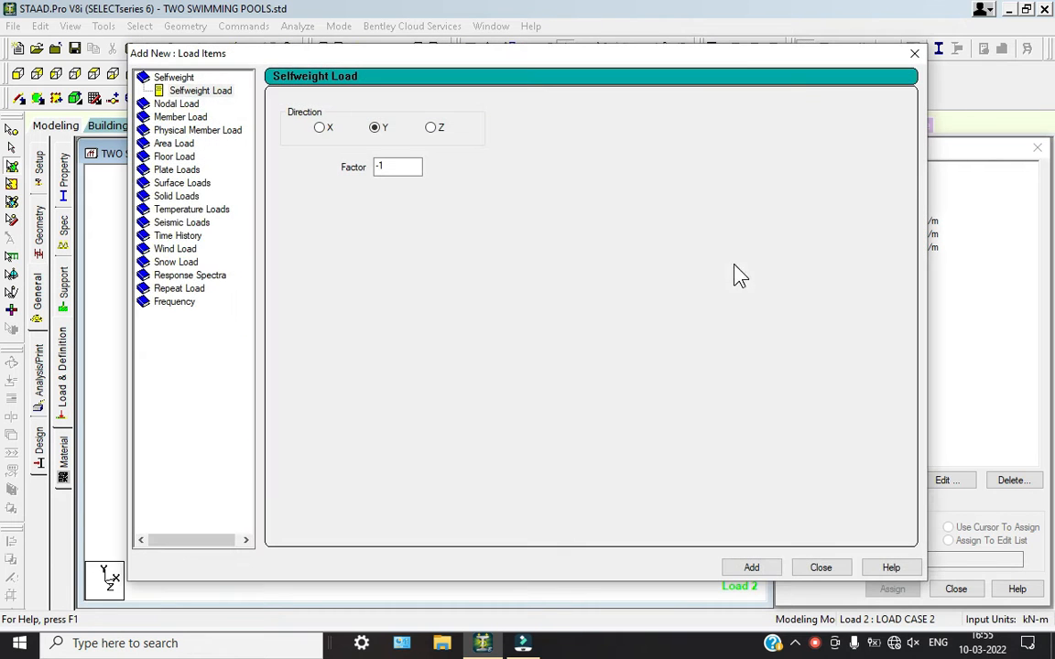
pyautogui.click(170, 170)
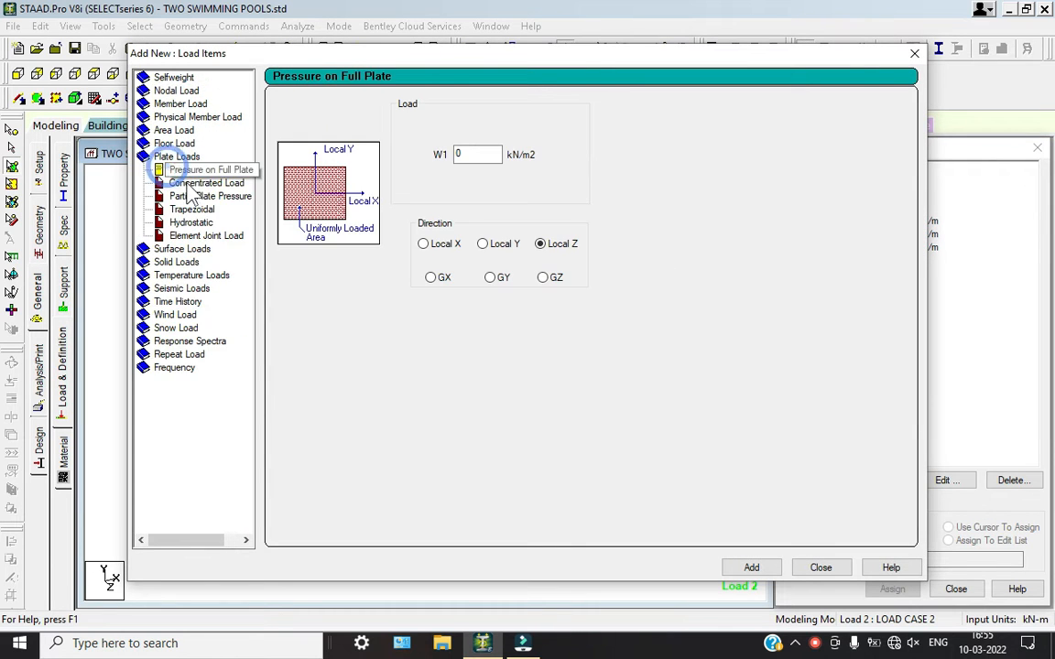
pyautogui.click(186, 222)
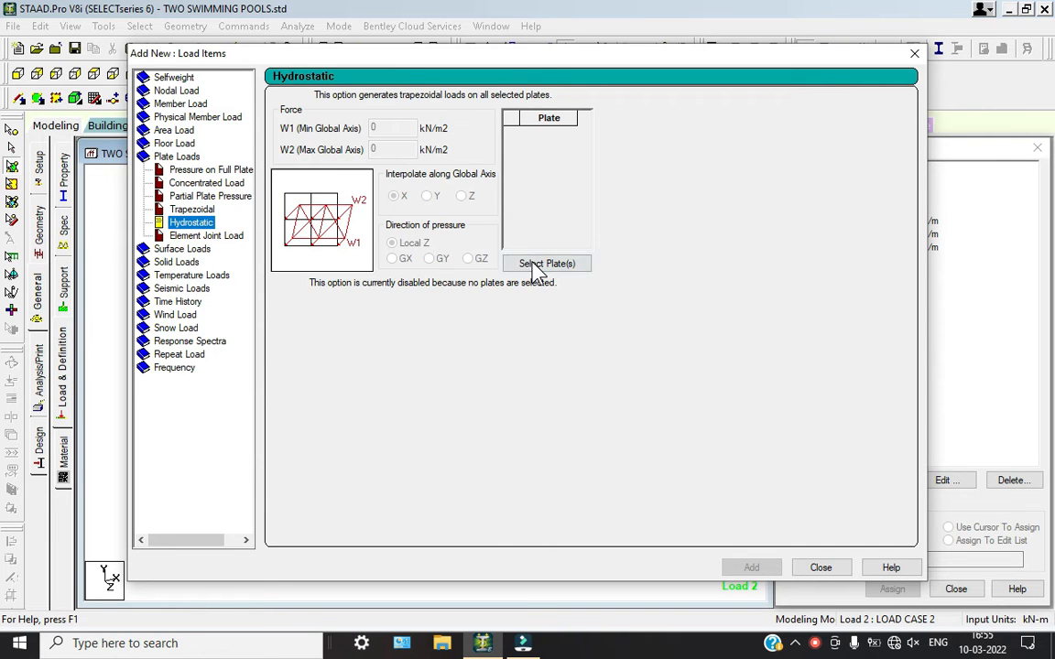
pyautogui.click(540, 264)
pyautogui.moveTo(517, 198); pyautogui.dragTo(632, 163)
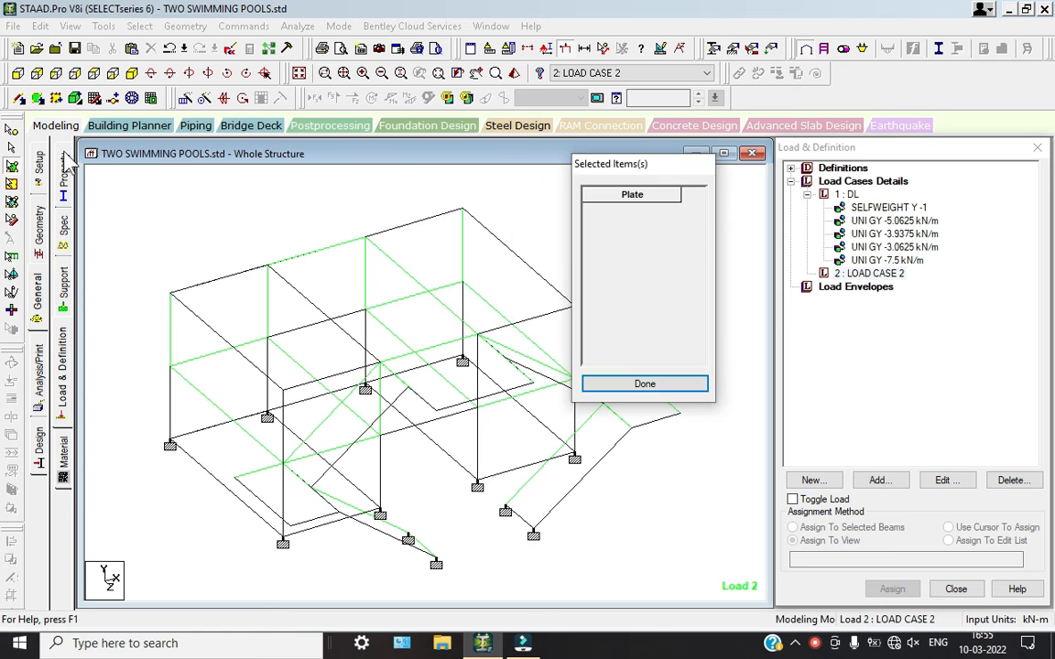
# Select the four wall plates of the first pool, 61, 66, 75 and 77, for the hydrostatic load.
pyautogui.click(205, 362)
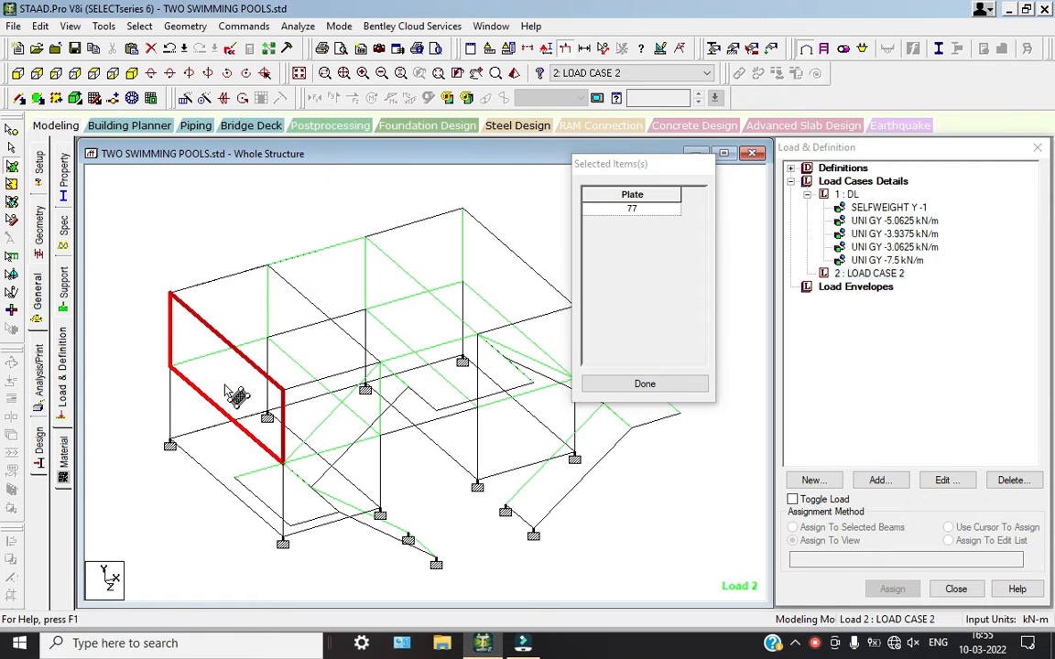
pyautogui.click(150, 73)
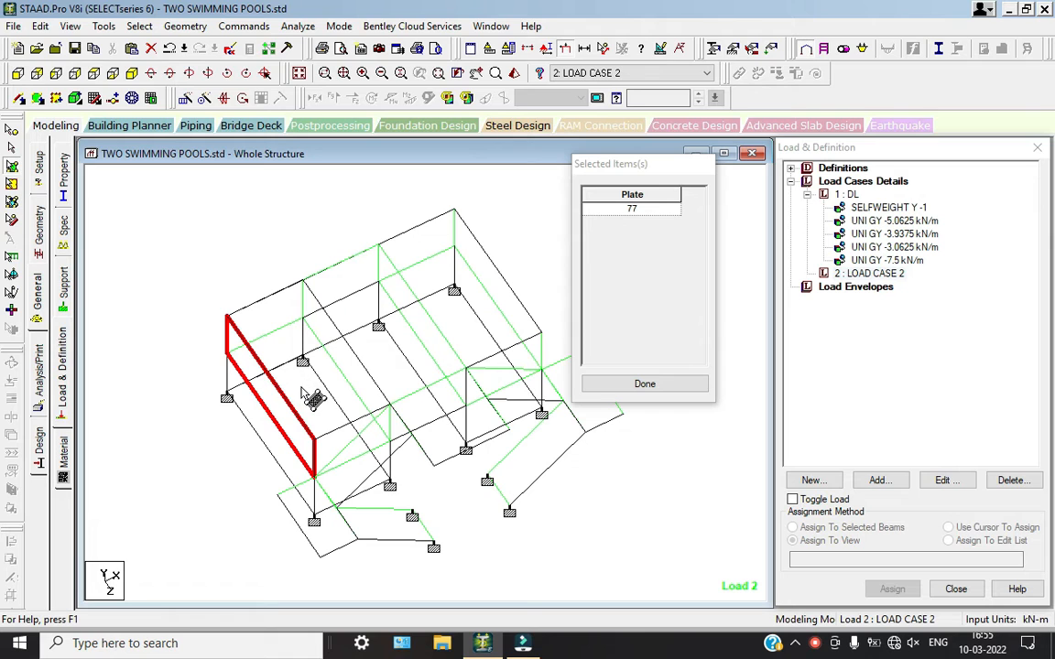
pyautogui.click(271, 312)
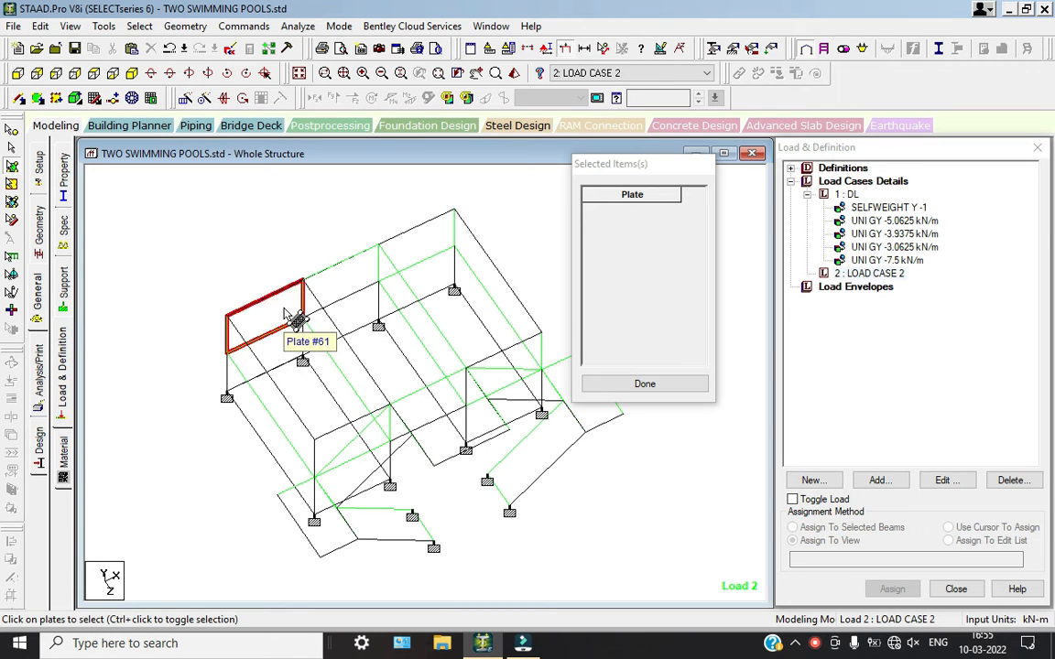
pyautogui.keyDown('ctrl'); pyautogui.click(288, 311); pyautogui.keyUp('ctrl')
pyautogui.keyDown('ctrl'); pyautogui.click(266, 393); pyautogui.keyUp('ctrl')
pyautogui.keyDown('ctrl'); pyautogui.click(346, 356); pyautogui.keyUp('ctrl')
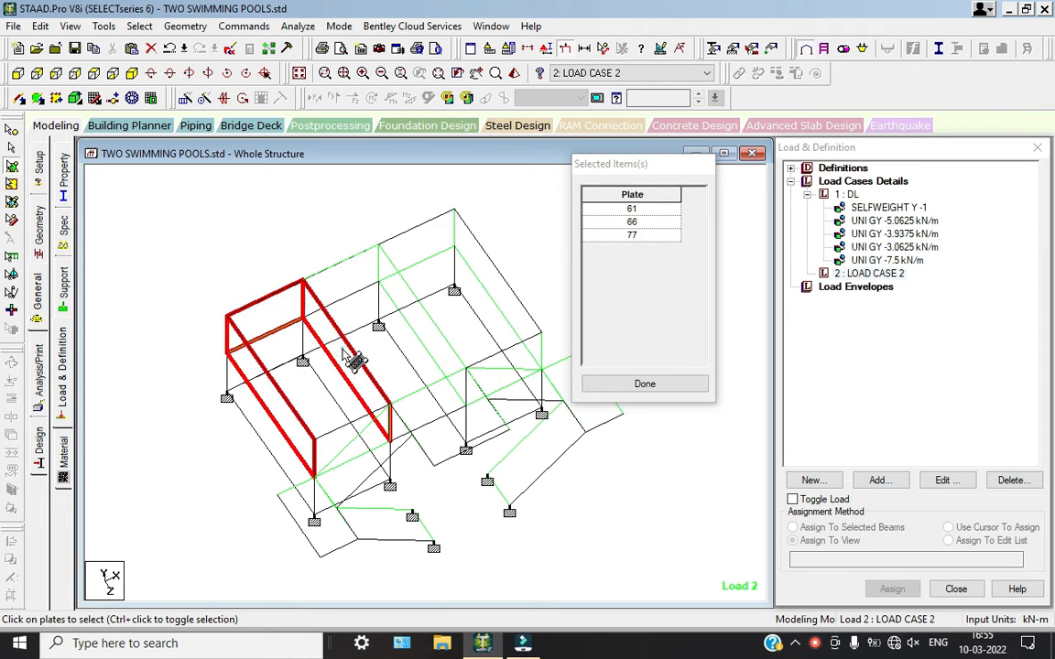
pyautogui.keyDown('ctrl'); pyautogui.click(322, 409); pyautogui.keyUp('ctrl')
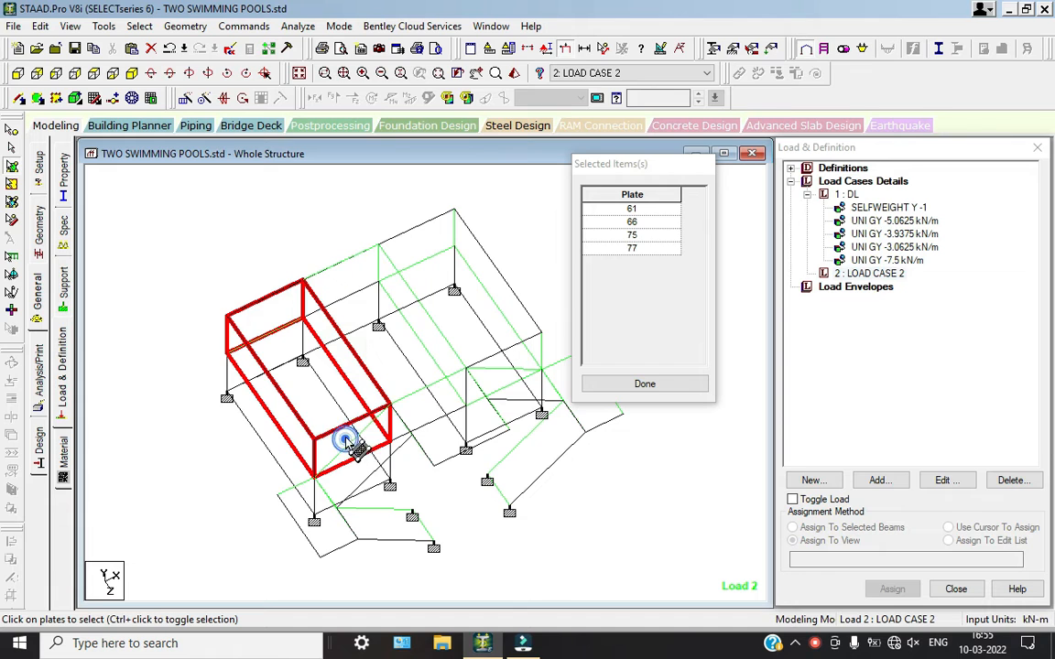
# Add the second pool's four wall plates, 63, 64, 76 and 78, to the hydrostatic load's plate selection and finish selecting.
pyautogui.keyDown('ctrl'); pyautogui.click(400, 243); pyautogui.keyUp('ctrl')
pyautogui.keyDown('ctrl'); pyautogui.click(480, 264); pyautogui.keyUp('ctrl')
pyautogui.keyDown('ctrl'); pyautogui.click(513, 359); pyautogui.keyUp('ctrl')
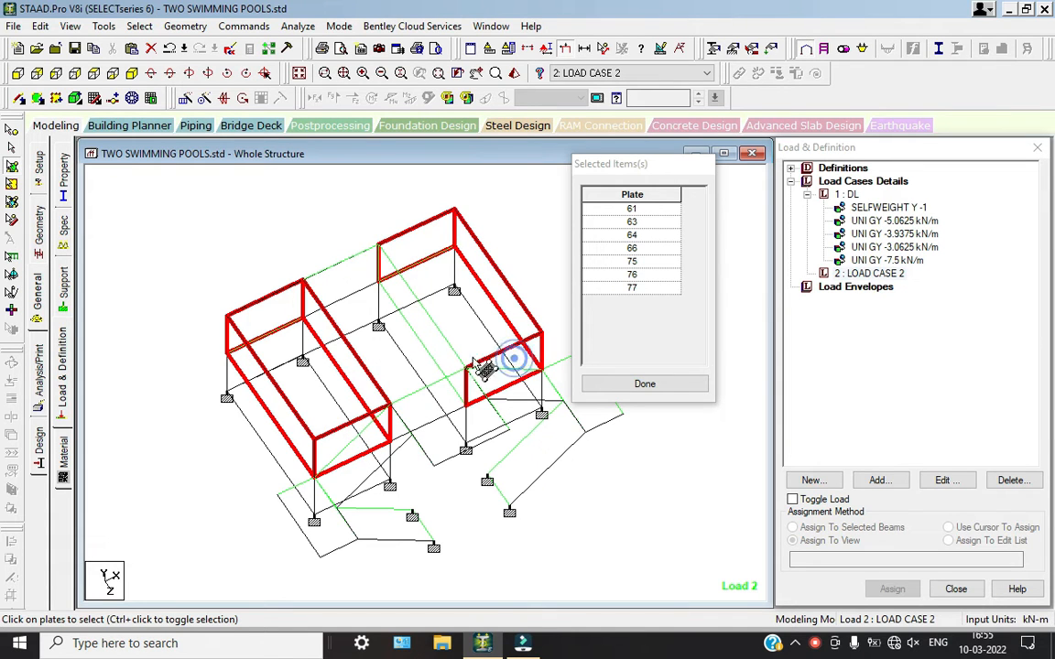
pyautogui.keyDown('ctrl'); pyautogui.click(424, 306); pyautogui.keyUp('ctrl')
pyautogui.keyDown('ctrl'); pyautogui.click(395, 311); pyautogui.keyUp('ctrl')
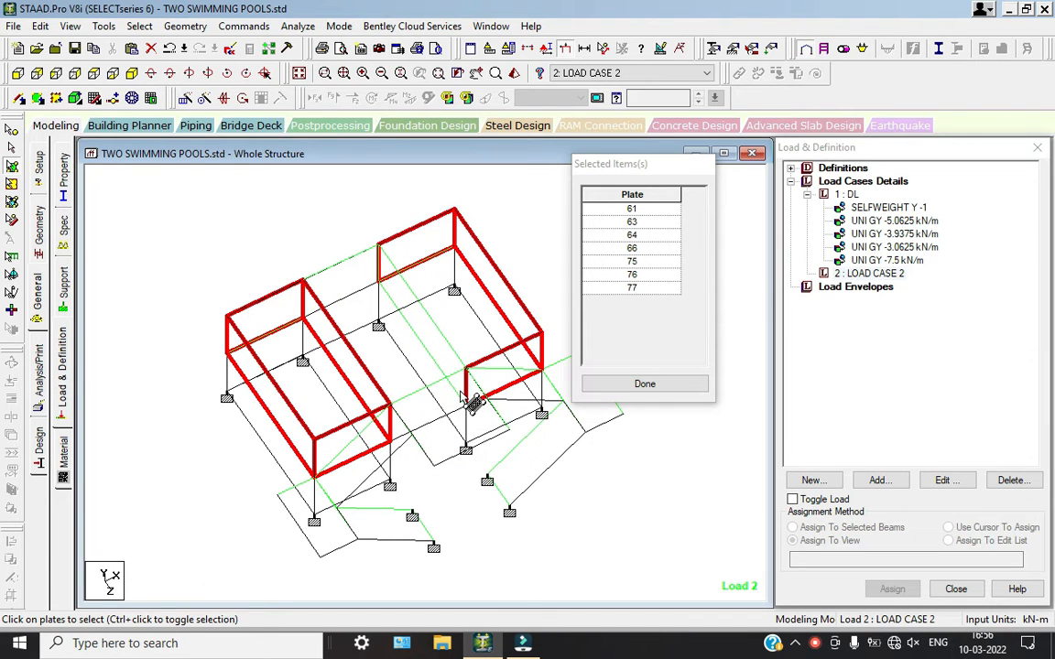
pyautogui.click(193, 73)
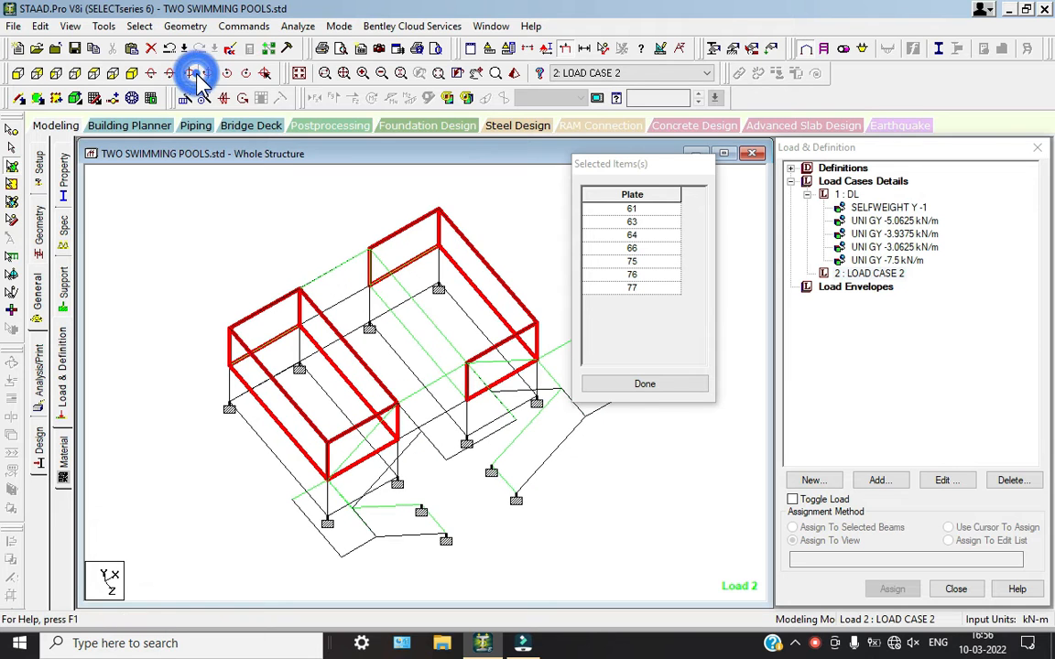
pyautogui.click(193, 74)
pyautogui.click(206, 75)
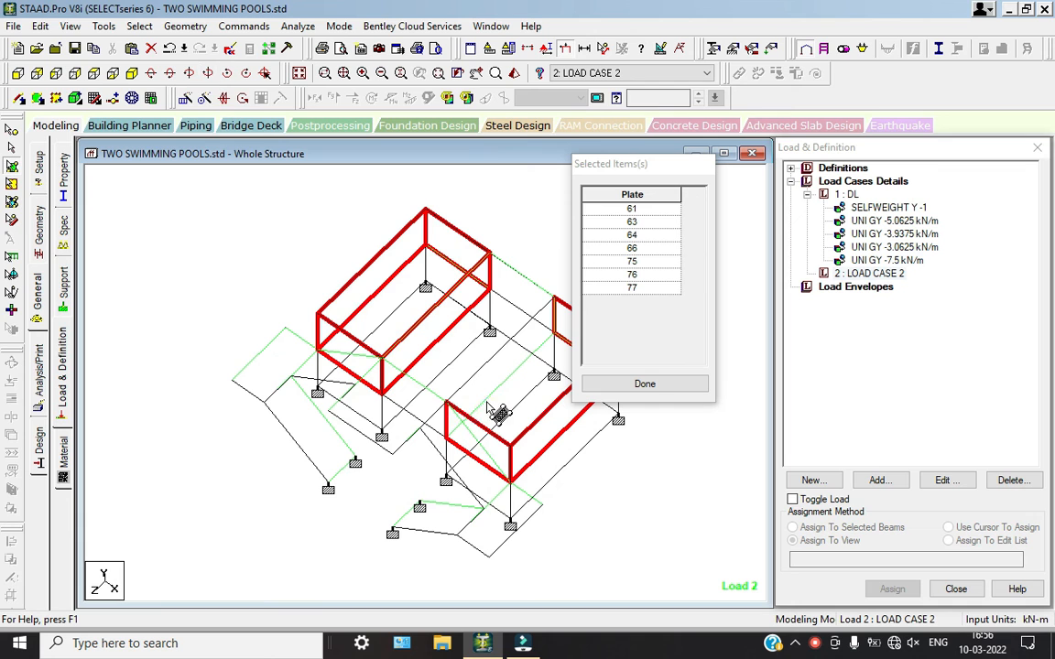
pyautogui.keyDown('ctrl'); pyautogui.click(491, 376); pyautogui.keyUp('ctrl')
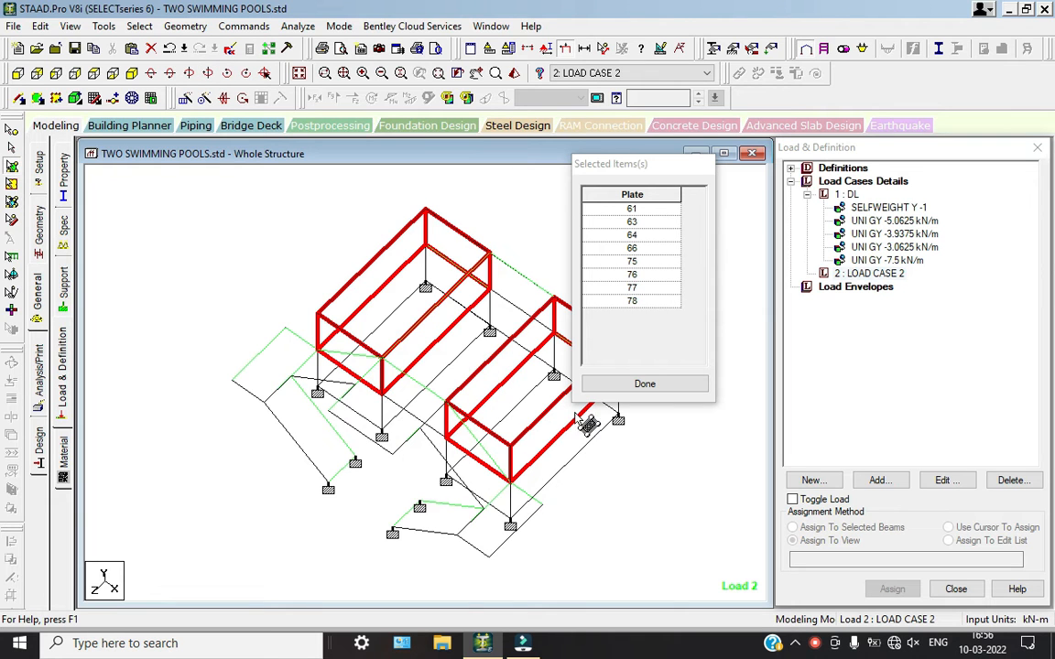
pyautogui.click(633, 385)
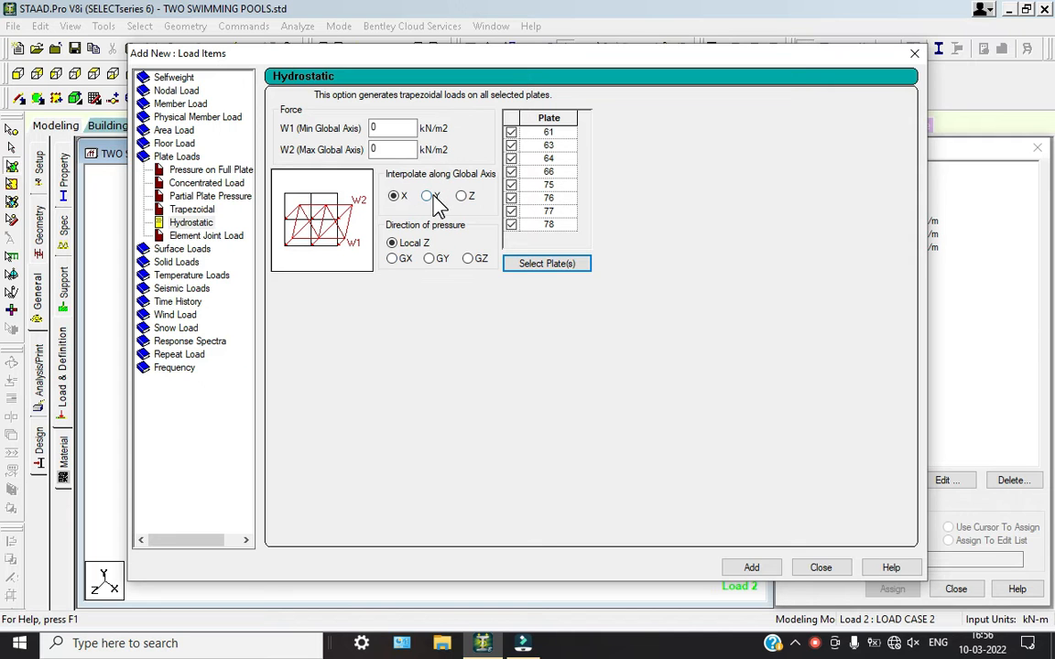
# Set the hydrostatic load to interpolate along global Z with pressure acting in the Local Z direction.
pyautogui.moveTo(494, 60); pyautogui.dragTo(639, 28)
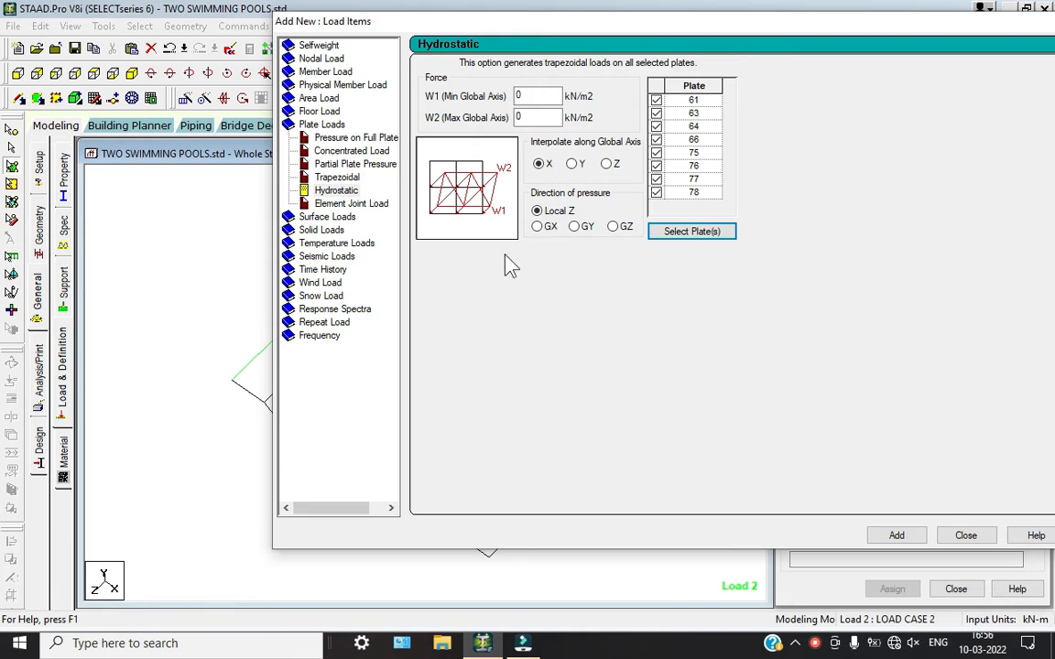
pyautogui.click(608, 164)
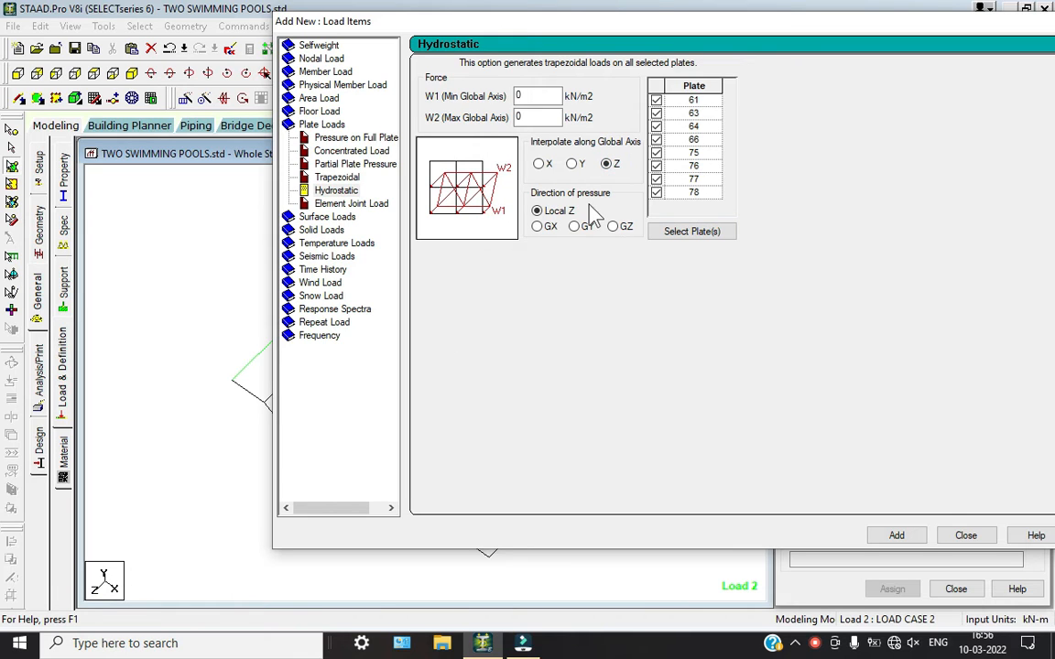
pyautogui.click(574, 227)
pyautogui.click(544, 210)
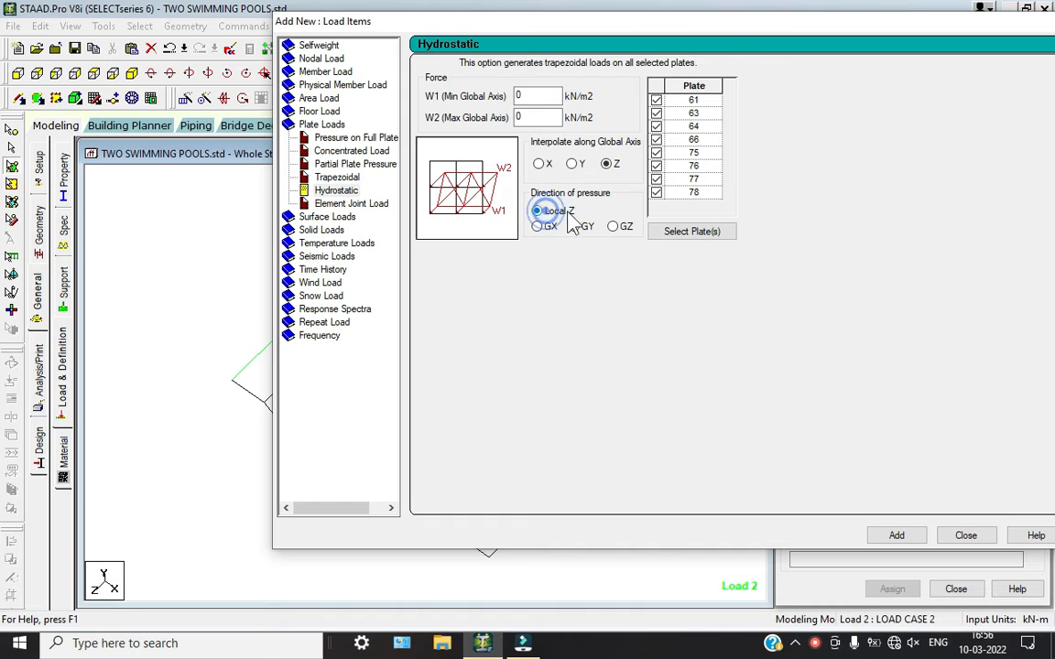
# Set W1 to 30 and W2 to 60 kN/m2, add the hydrostatic load to LOAD CASE 2, and clear the plate selection.
pyautogui.doubleClick(524, 96)
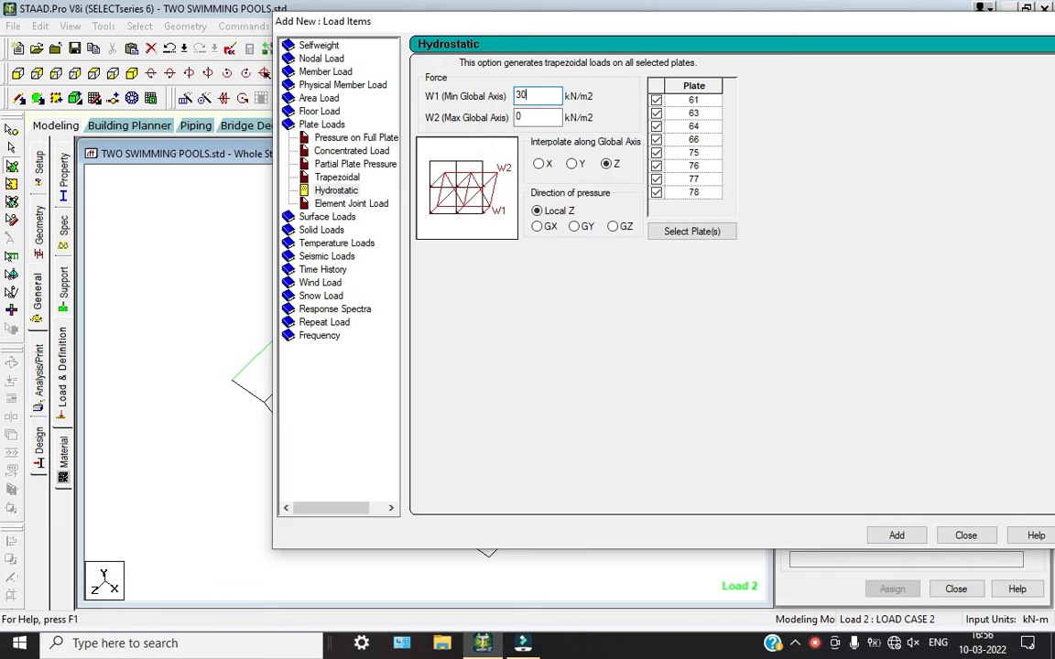
pyautogui.doubleClick(539, 116)
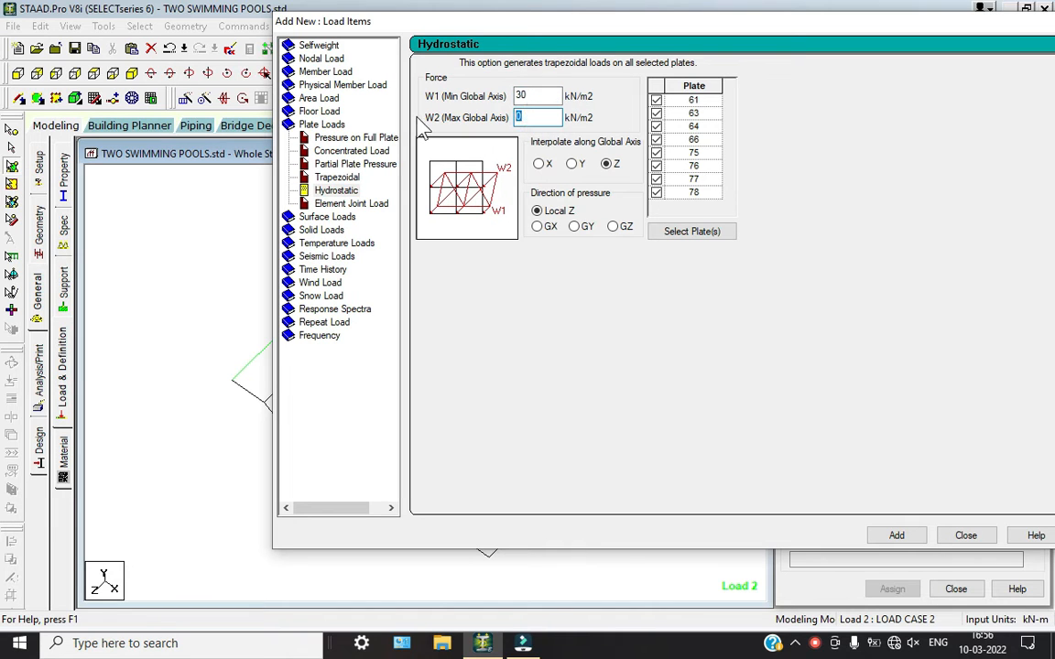
pyautogui.write('60')
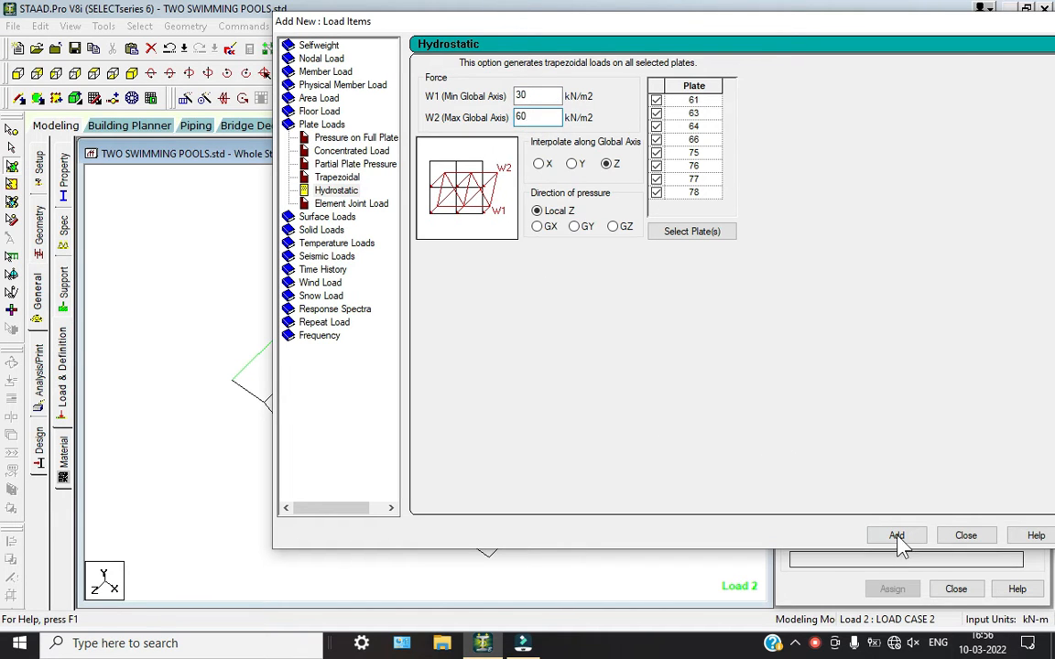
pyautogui.click(897, 536)
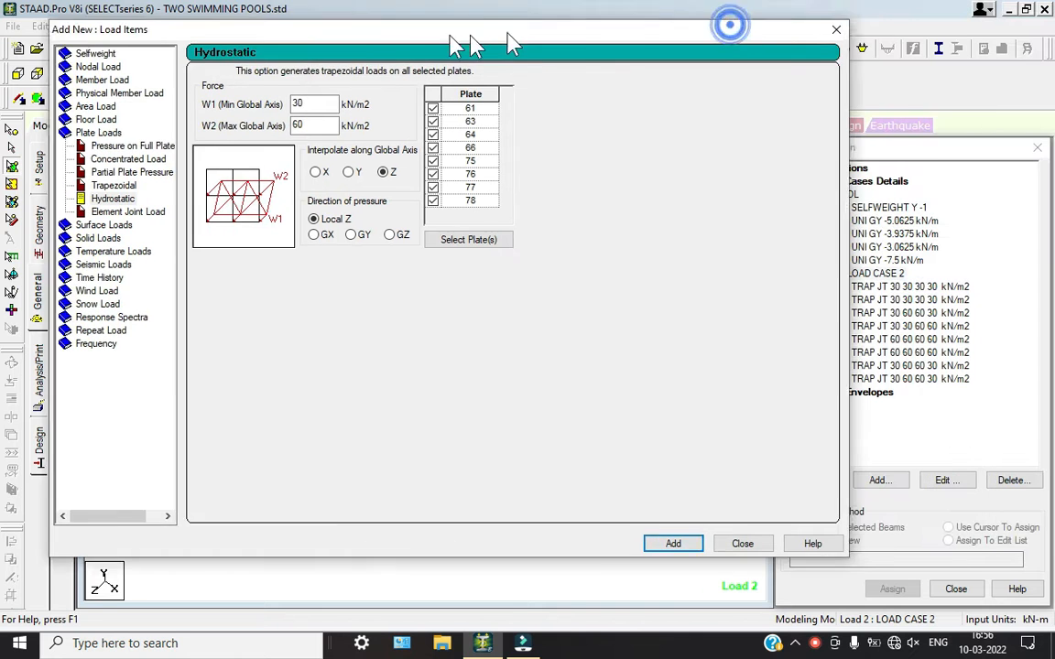
pyautogui.click(667, 550)
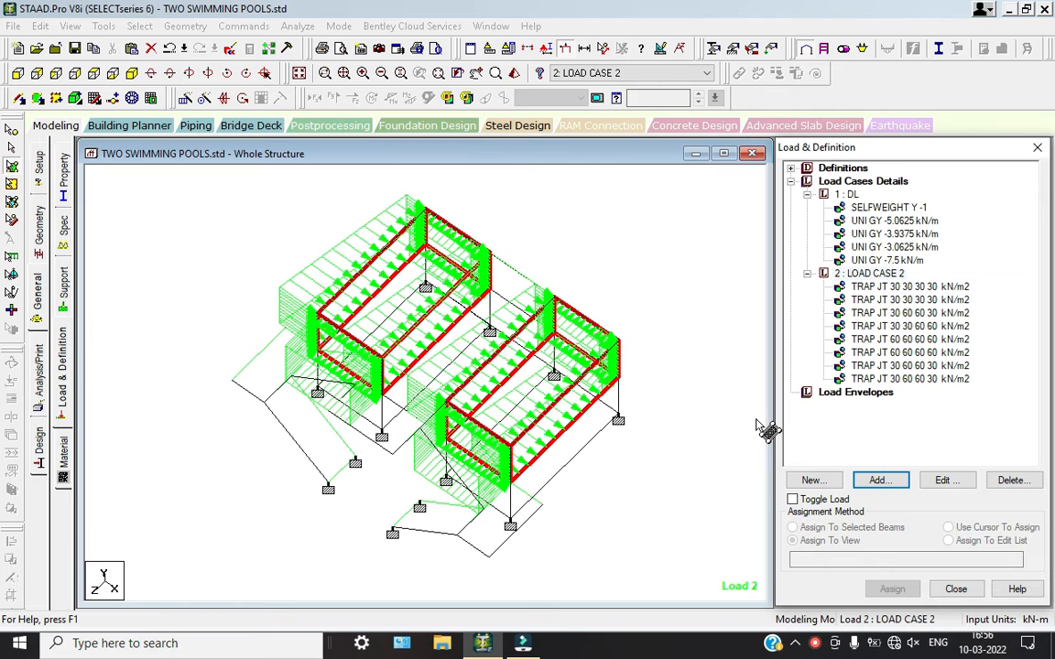
pyautogui.click(622, 291)
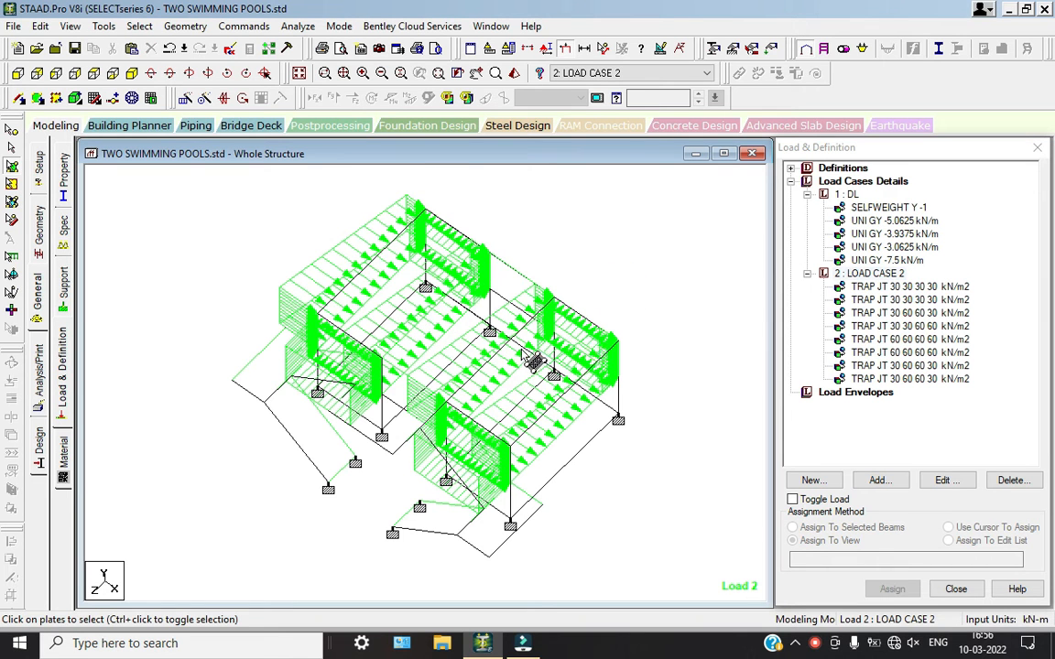
# Inspect the generated trapezoidal loads of LOAD CASE 2 on plates 61, 63, 64, 66 and 75 one by one.
pyautogui.scroll(1, 534, 361)
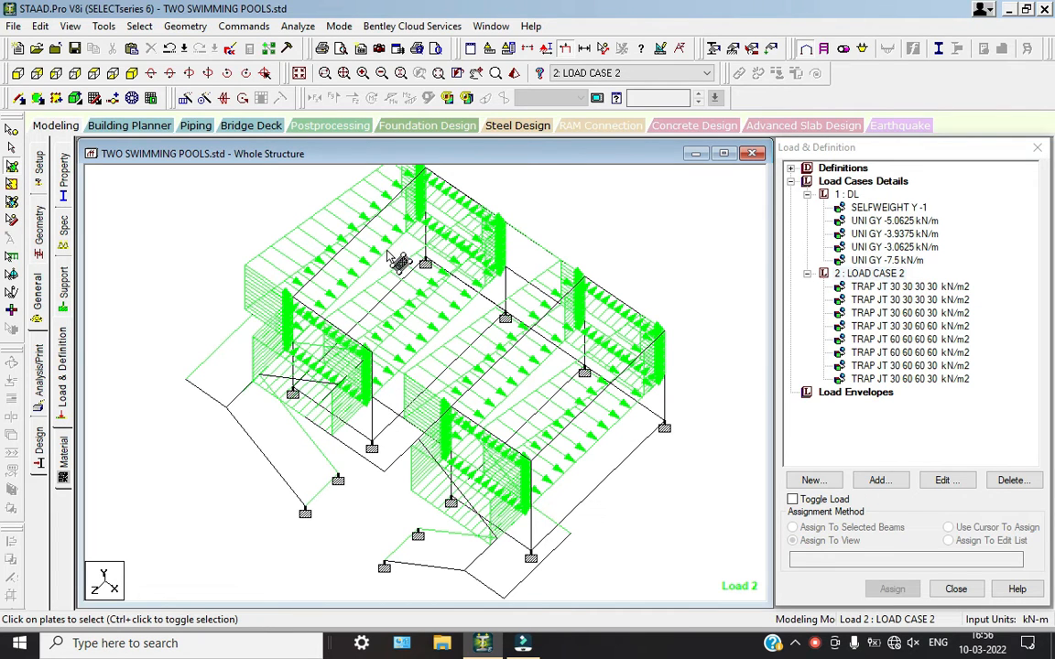
pyautogui.click(941, 288)
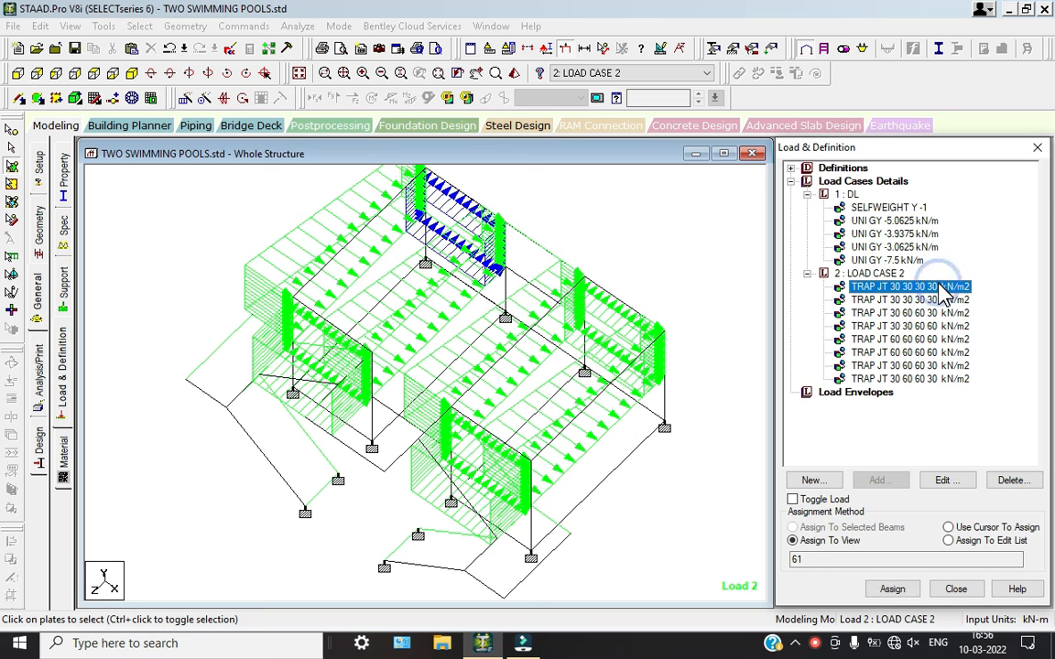
pyautogui.click(915, 302)
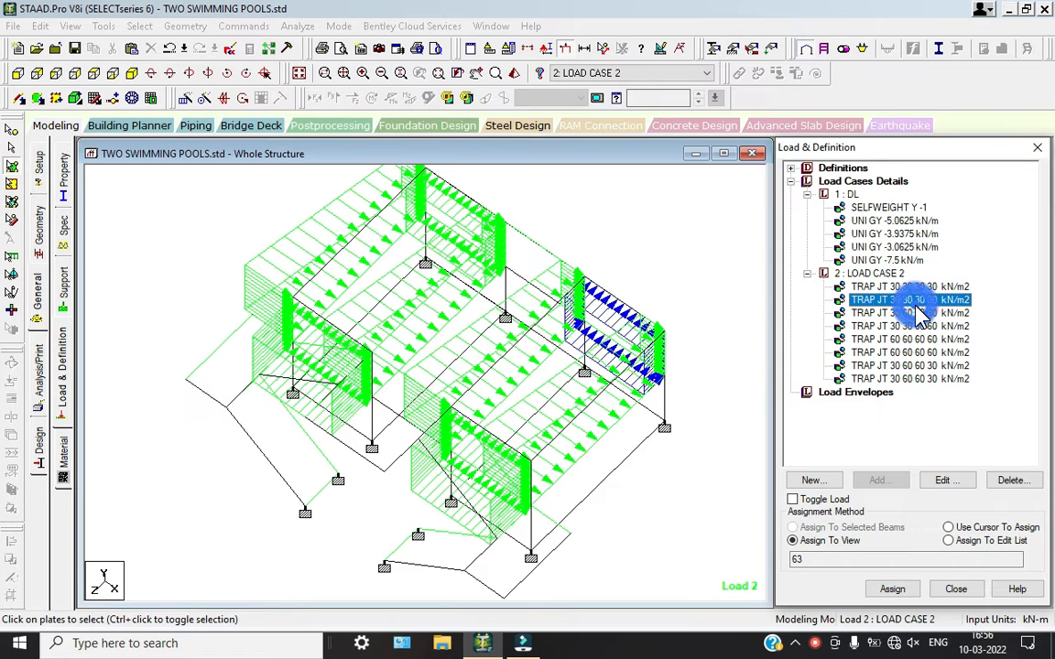
pyautogui.click(907, 314)
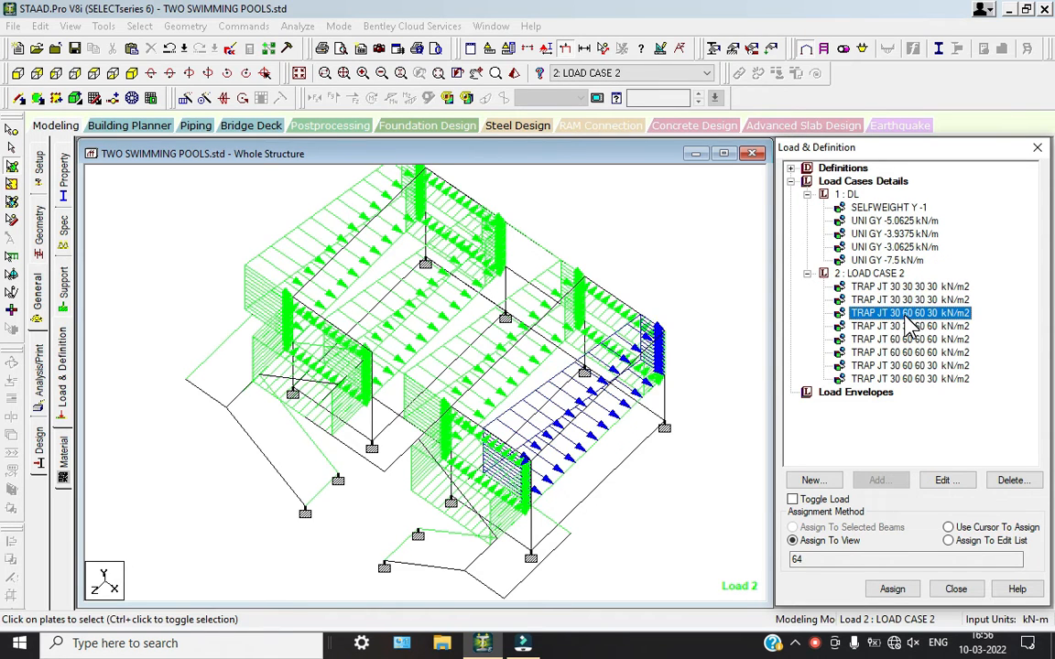
pyautogui.click(907, 327)
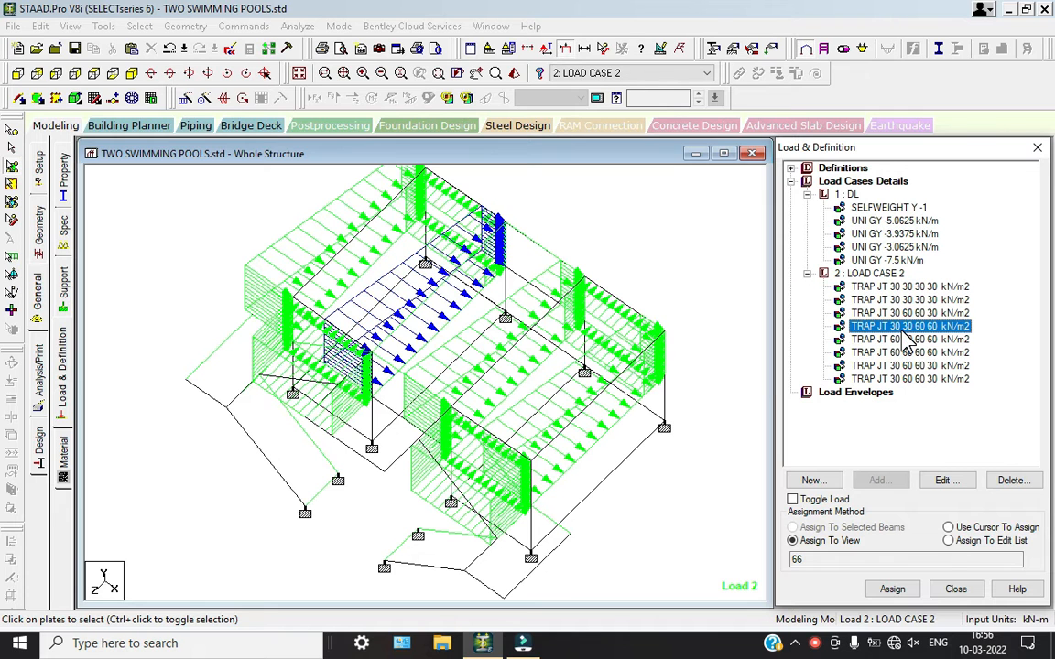
pyautogui.doubleClick(907, 338)
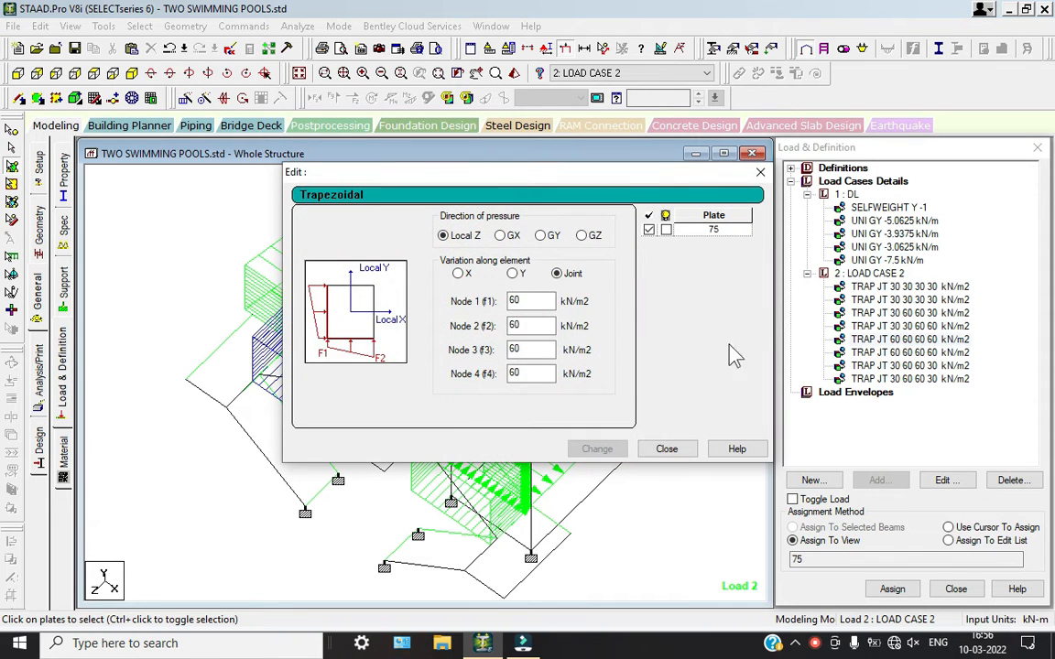
pyautogui.click(667, 449)
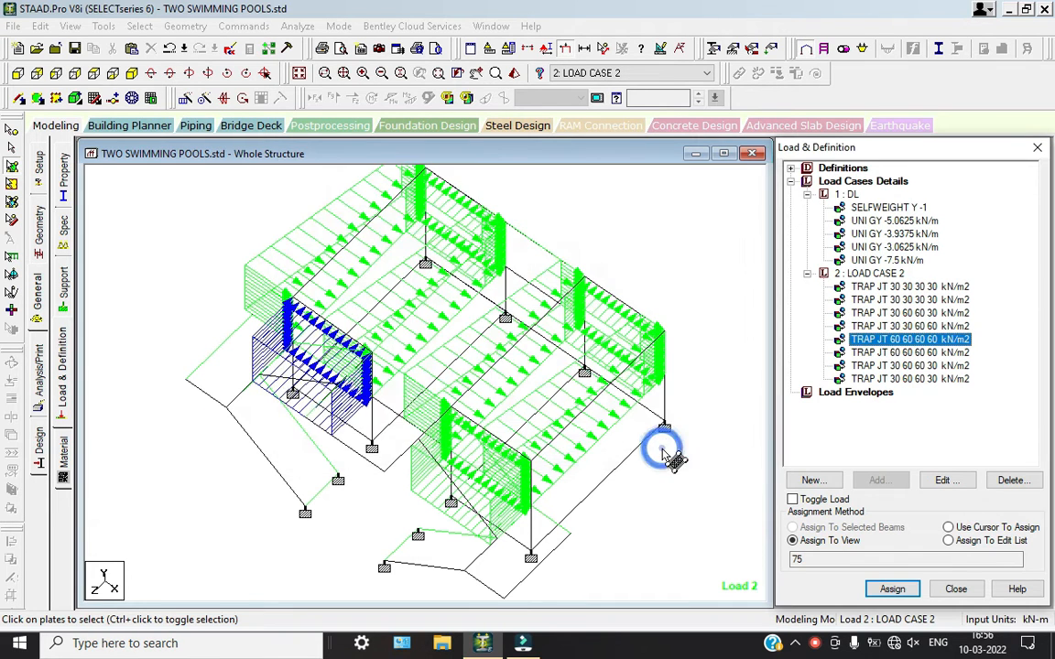
# Change the pressure direction of plate 75's trapezoidal load to GZ.
pyautogui.doubleClick(902, 342)
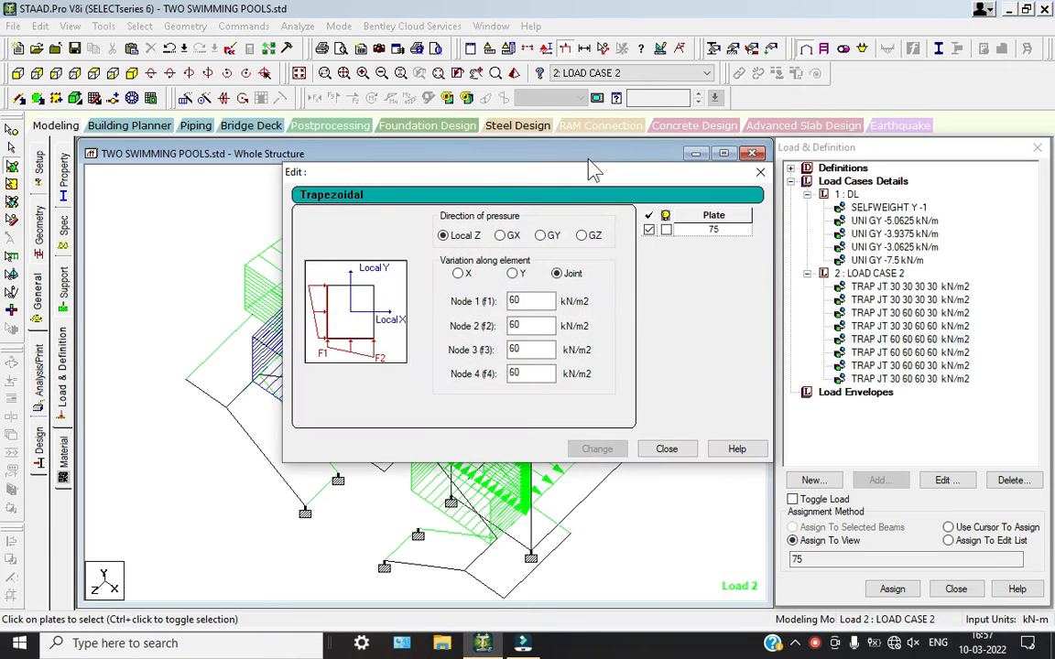
pyautogui.moveTo(594, 190); pyautogui.dragTo(728, 156)
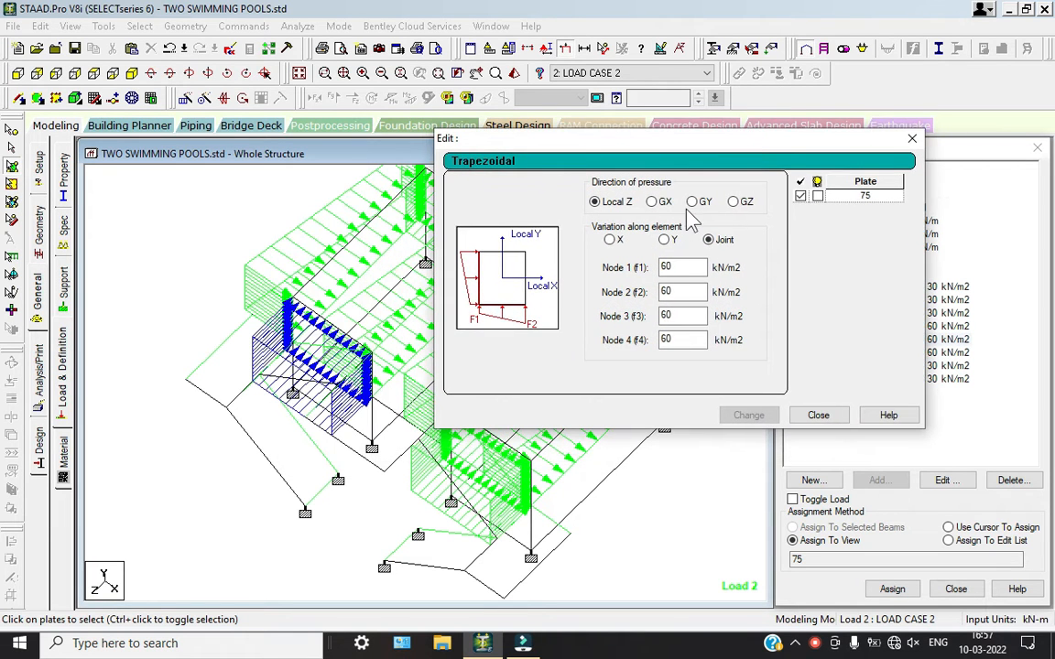
pyautogui.click(693, 202)
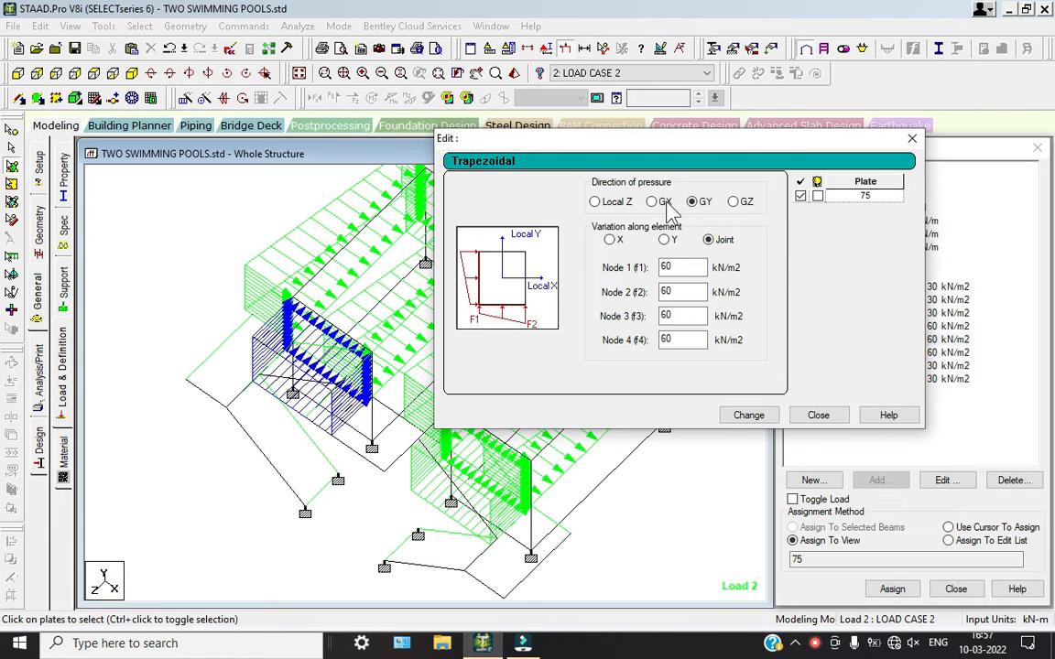
pyautogui.click(735, 203)
pyautogui.click(750, 417)
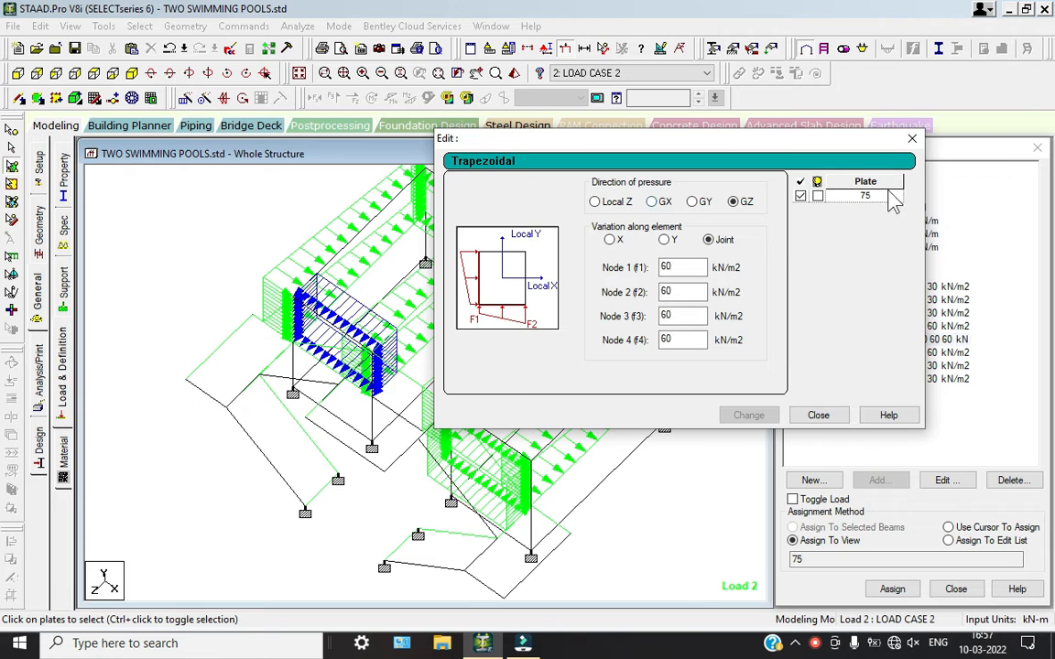
pyautogui.click(912, 139)
# Change the pressure direction of plate 76's trapezoidal load to GZ.
pyautogui.click(893, 353)
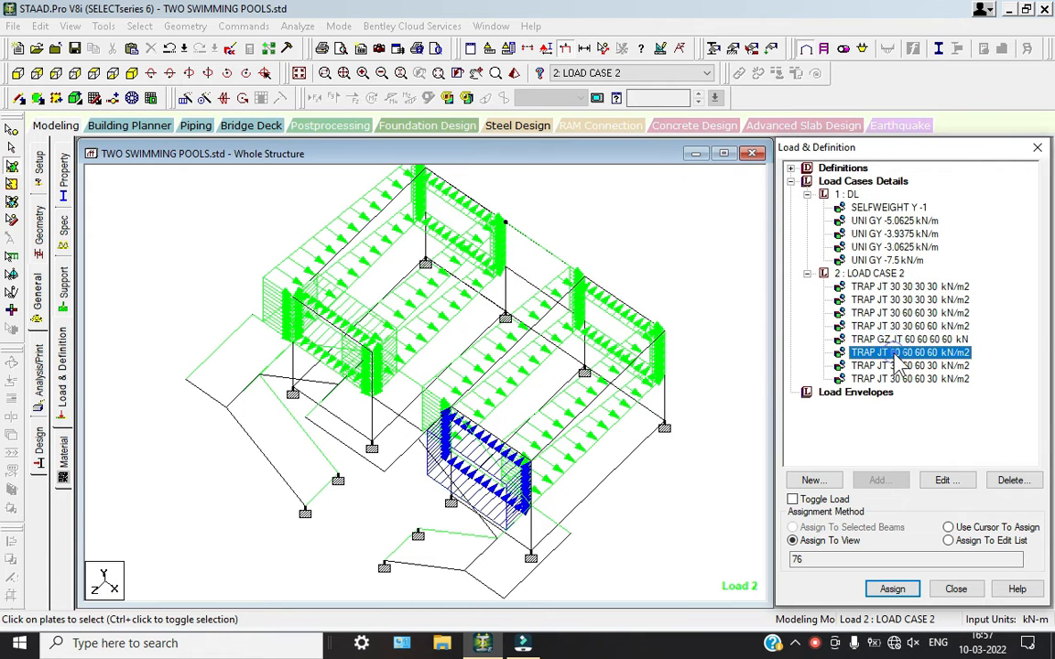
pyautogui.click(896, 359)
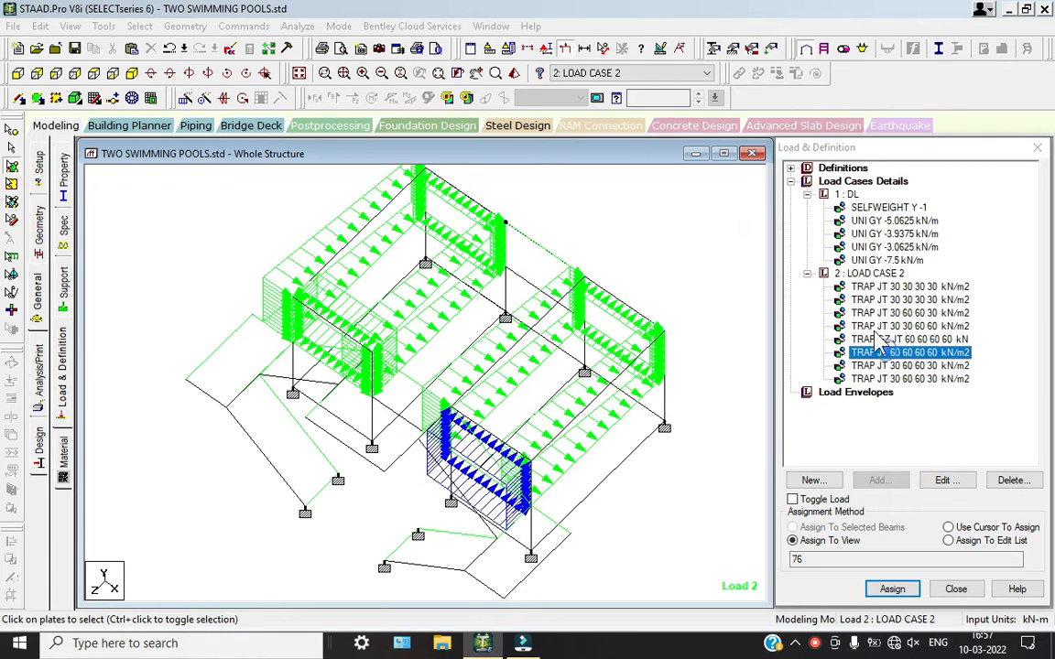
pyautogui.doubleClick(893, 359)
pyautogui.click(605, 449)
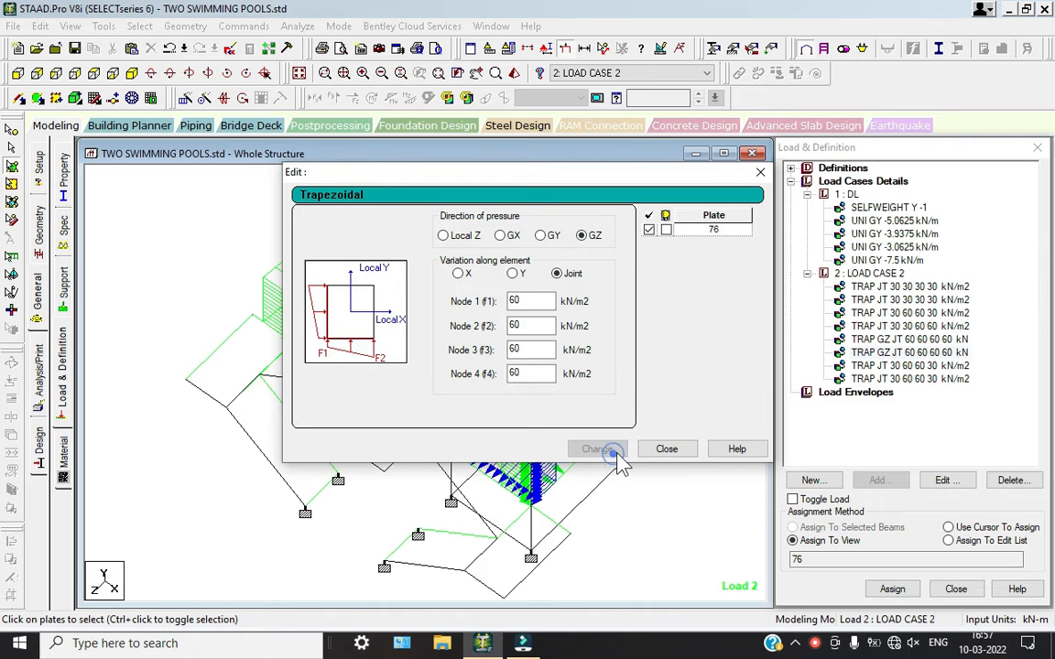
pyautogui.click(667, 450)
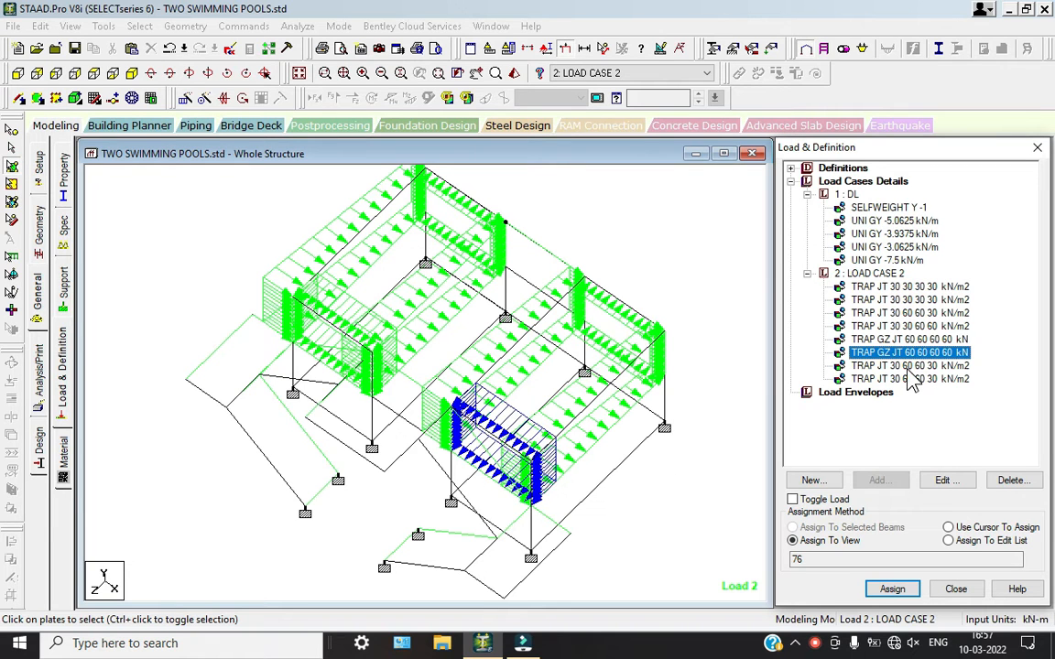
# Try the GZ pressure direction on plate 77's trapezoidal load.
pyautogui.click(907, 368)
pyautogui.doubleClick(906, 365)
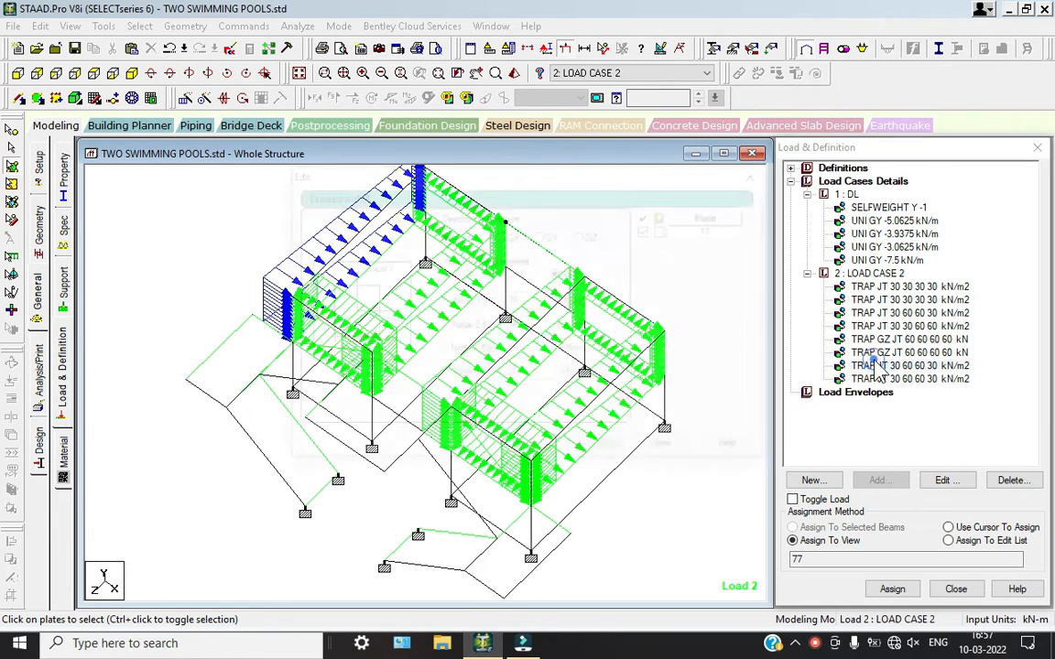
pyautogui.click(582, 235)
pyautogui.click(600, 448)
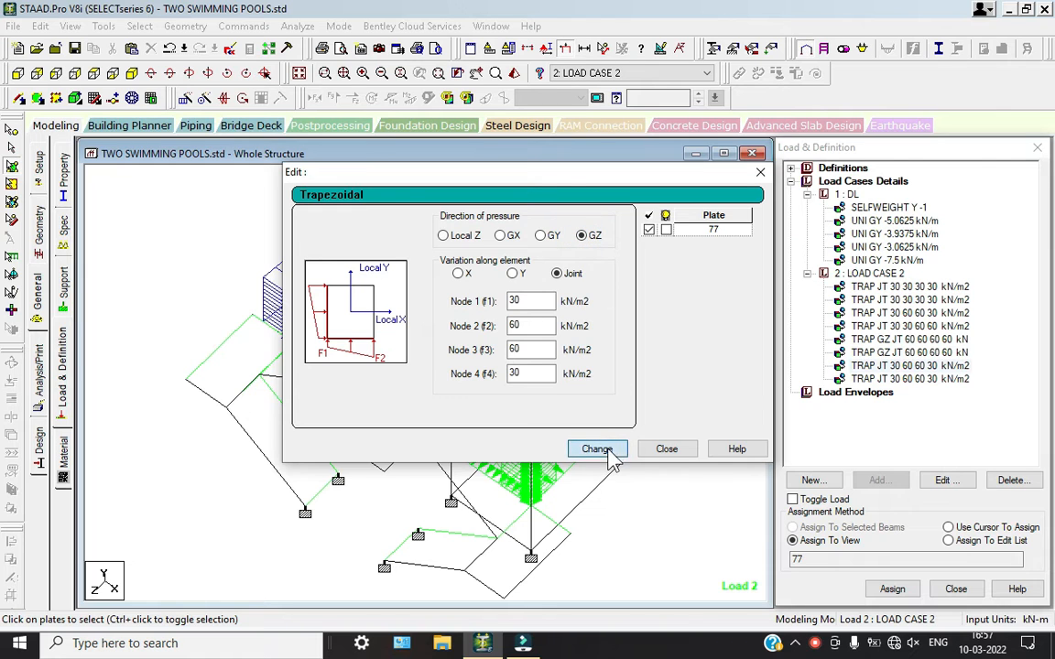
# Try the GX, GZ and Local Z pressure directions on plate 77's trapezoidal load.
pyautogui.moveTo(603, 181); pyautogui.dragTo(789, 172)
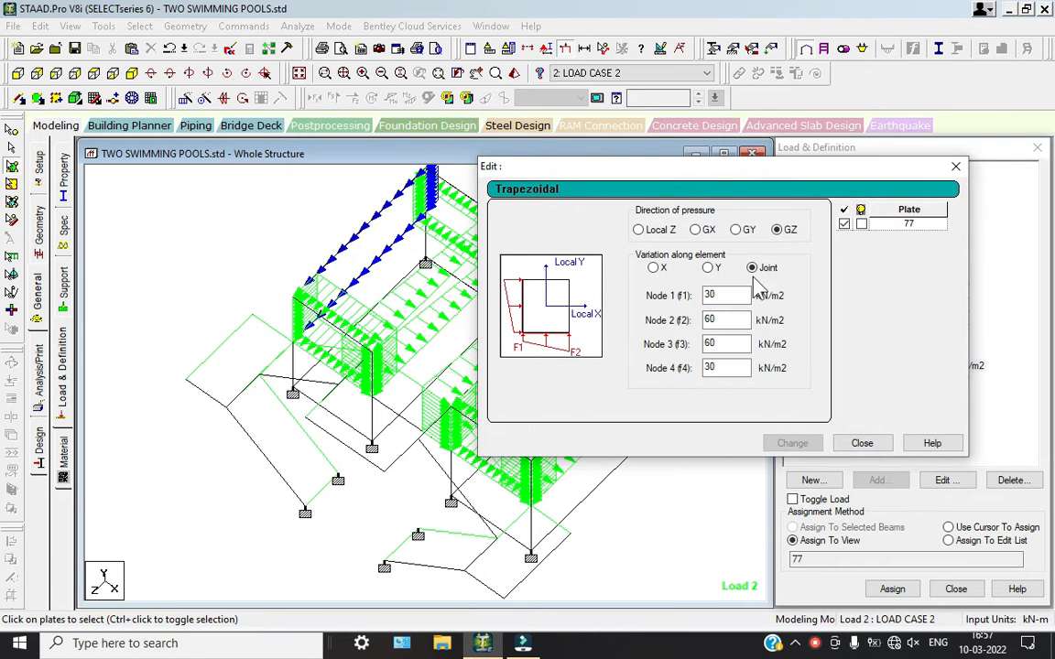
pyautogui.click(698, 229)
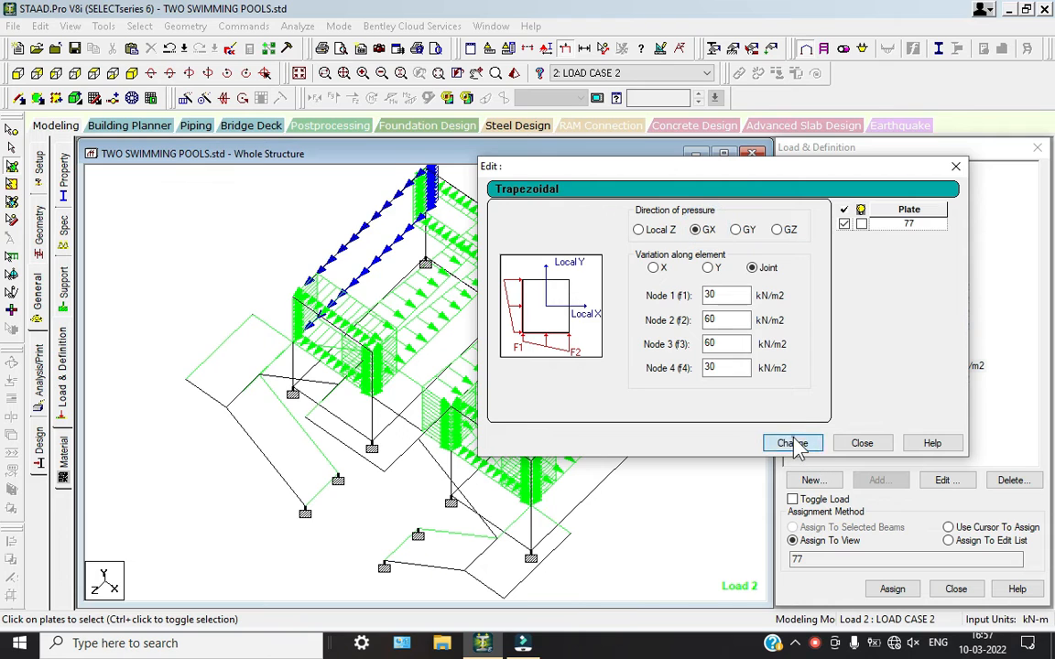
pyautogui.click(793, 443)
pyautogui.click(777, 229)
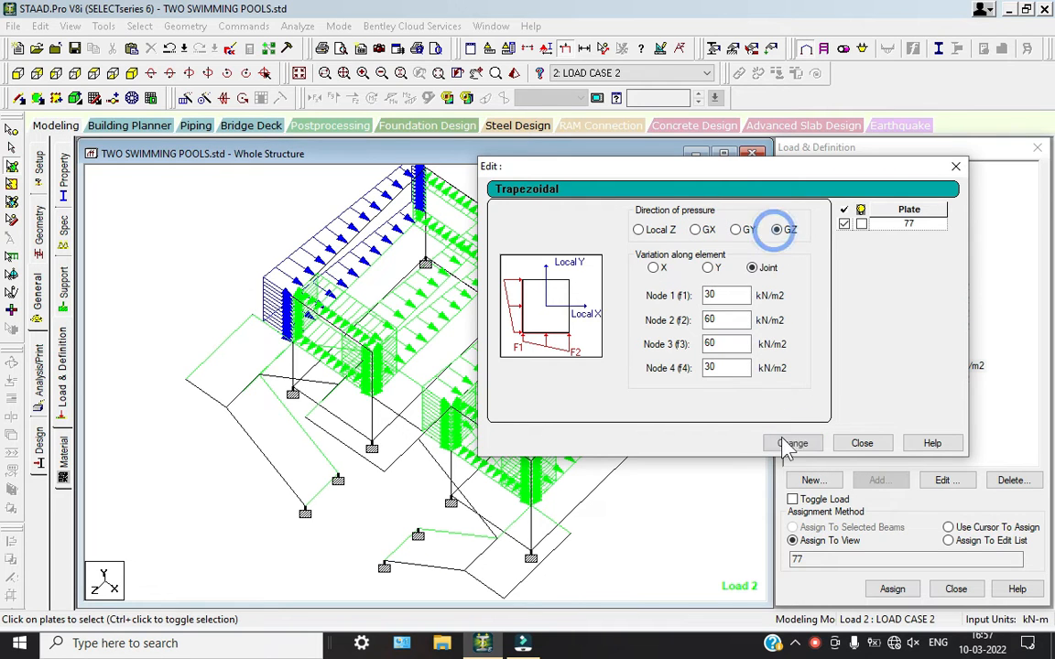
pyautogui.click(791, 443)
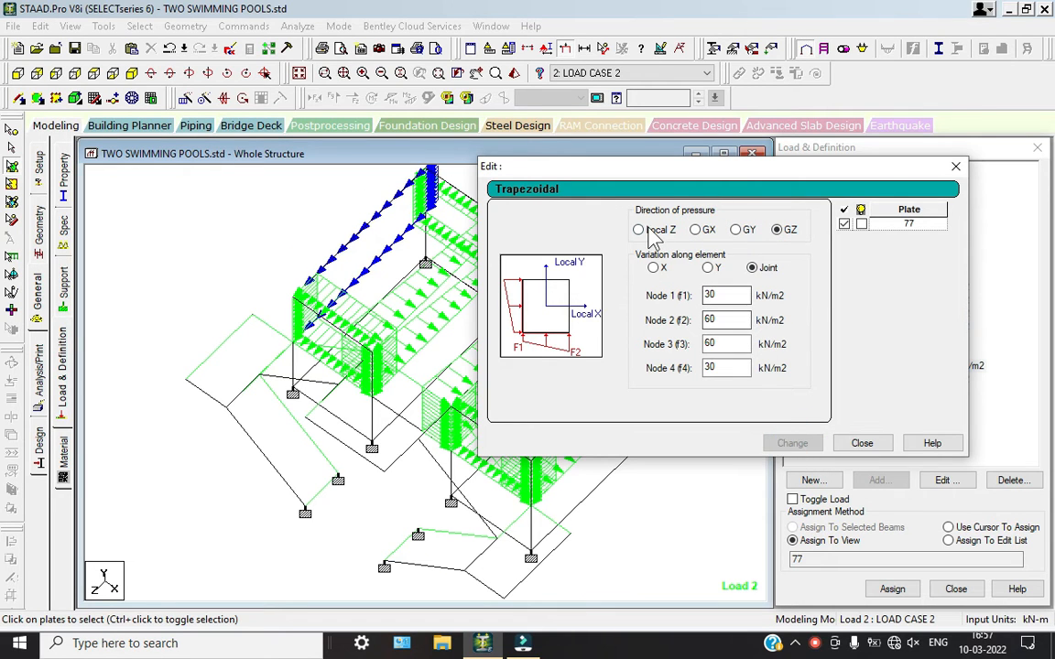
pyautogui.click(639, 230)
pyautogui.click(789, 445)
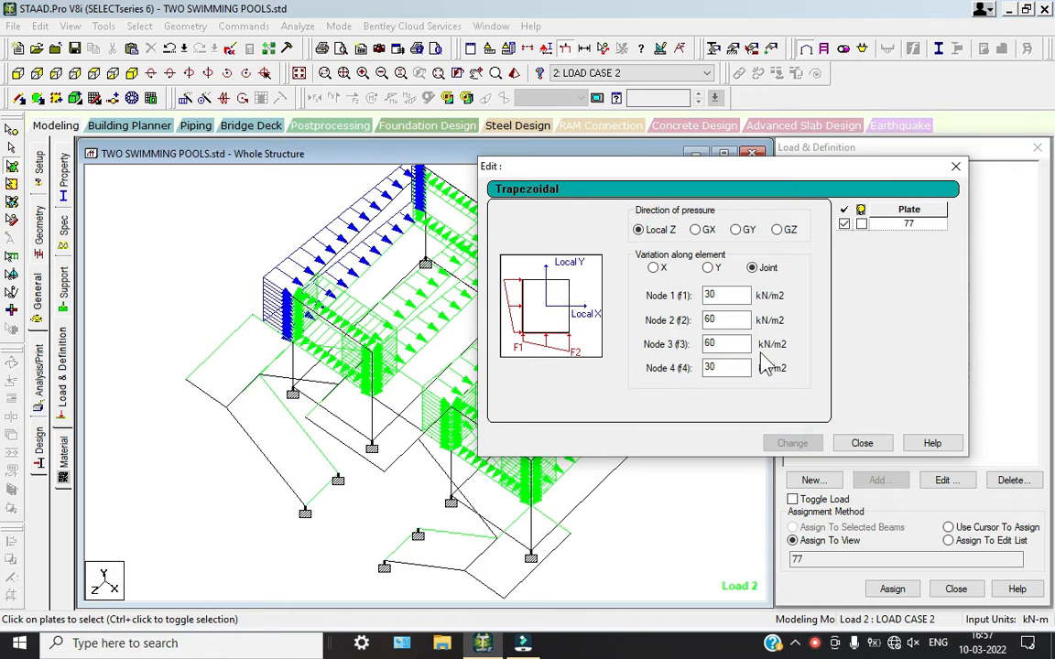
# Set plate 77's trapezoidal load to vary along X, trying the GY pressure direction and settling on GX.
pyautogui.click(653, 267)
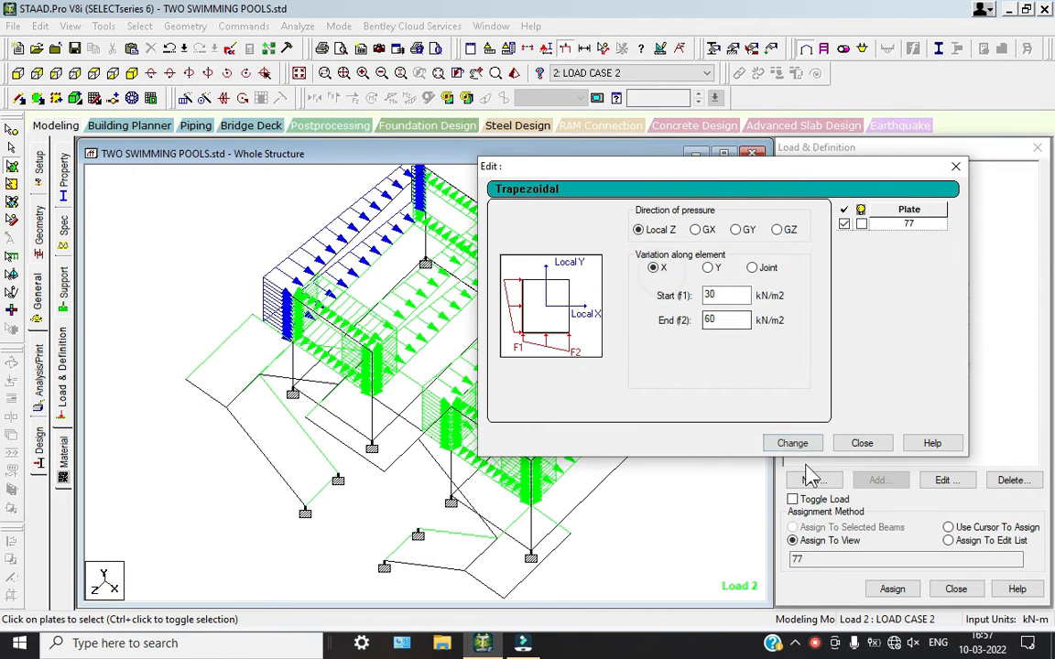
pyautogui.click(793, 444)
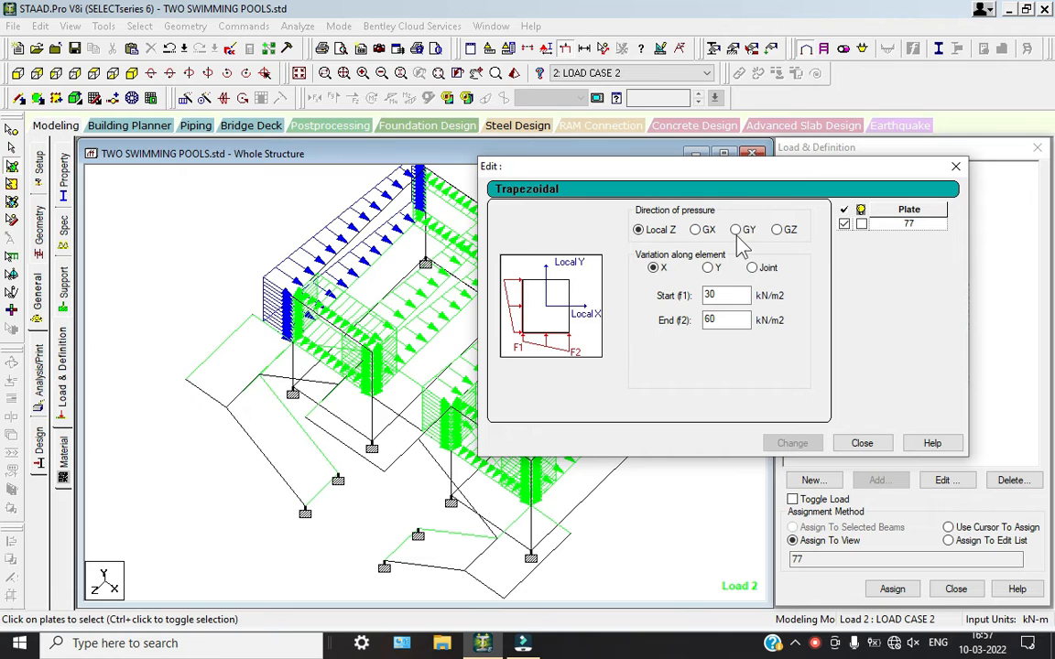
pyautogui.click(736, 230)
pyautogui.click(792, 443)
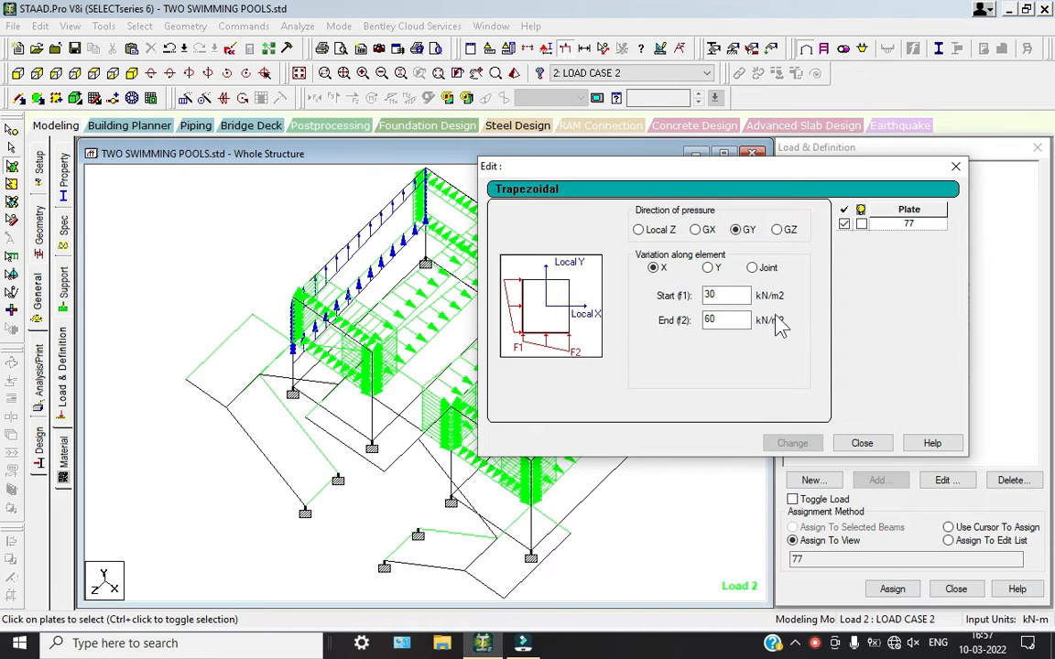
pyautogui.click(698, 230)
pyautogui.click(792, 443)
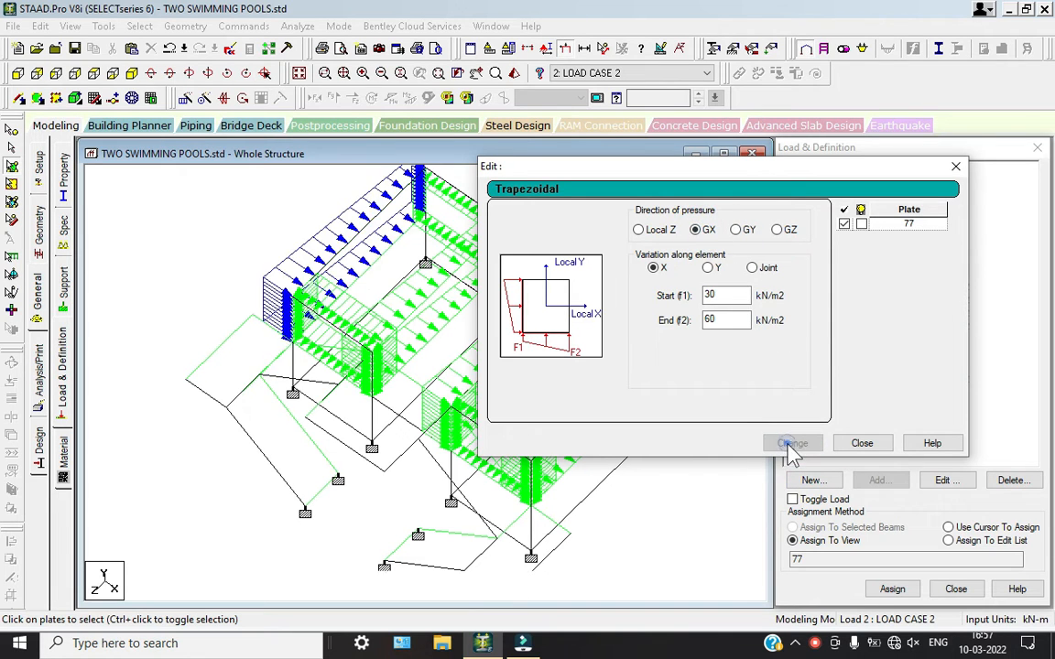
# Set plate 77's trapezoidal load to -30 kN/m2 at the start and -60 kN/m2 at the end.
pyautogui.doubleClick(707, 295)
pyautogui.write('-30')
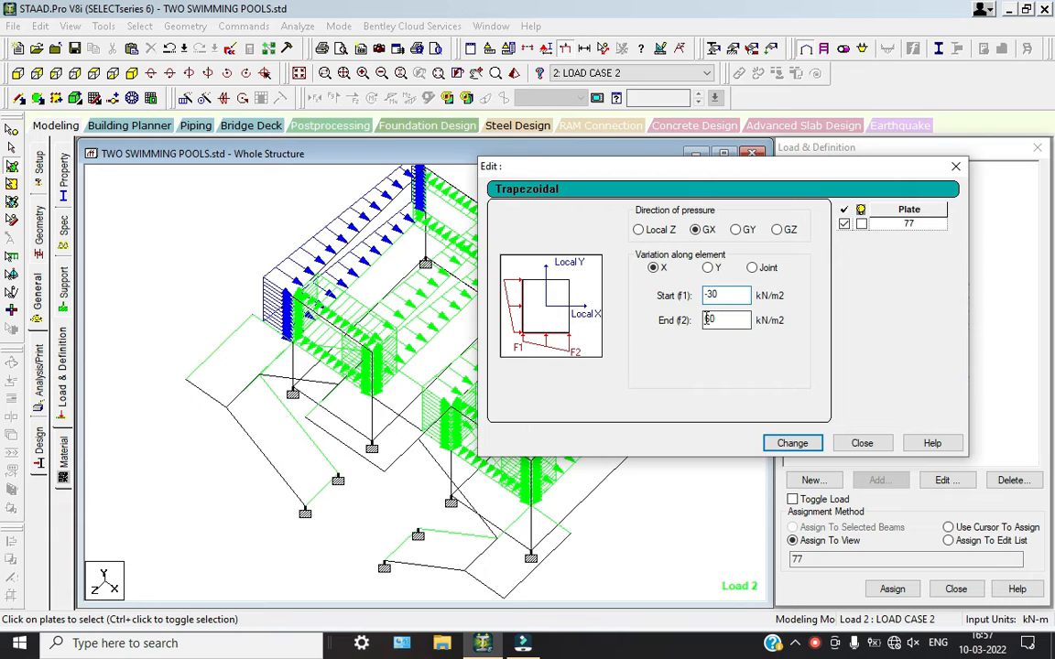
pyautogui.click(707, 319)
pyautogui.write('-')
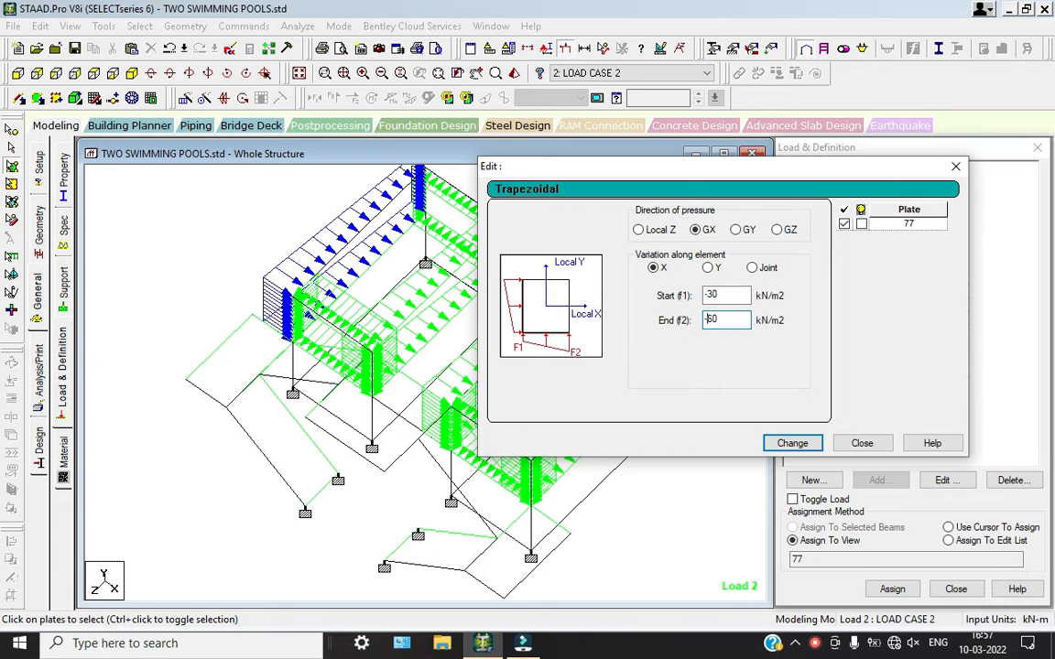
pyautogui.click(791, 442)
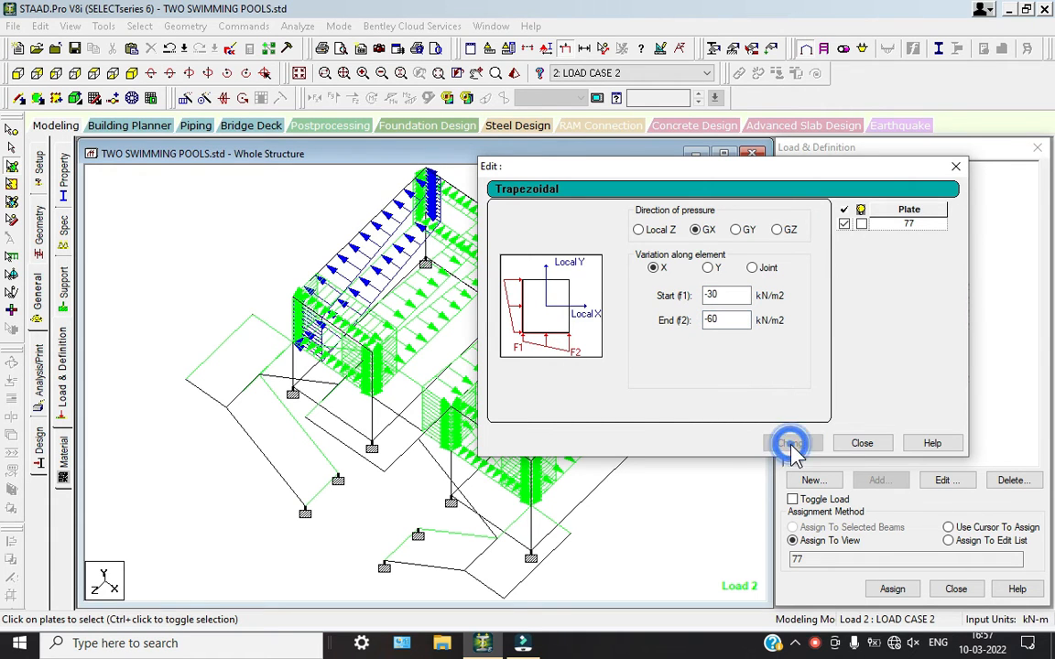
pyautogui.click(955, 165)
# Set plate 78's trapezoidal load to -30, -60, -60 and -30 kN/m2 at nodes 1 to 4.
pyautogui.doubleClick(909, 379)
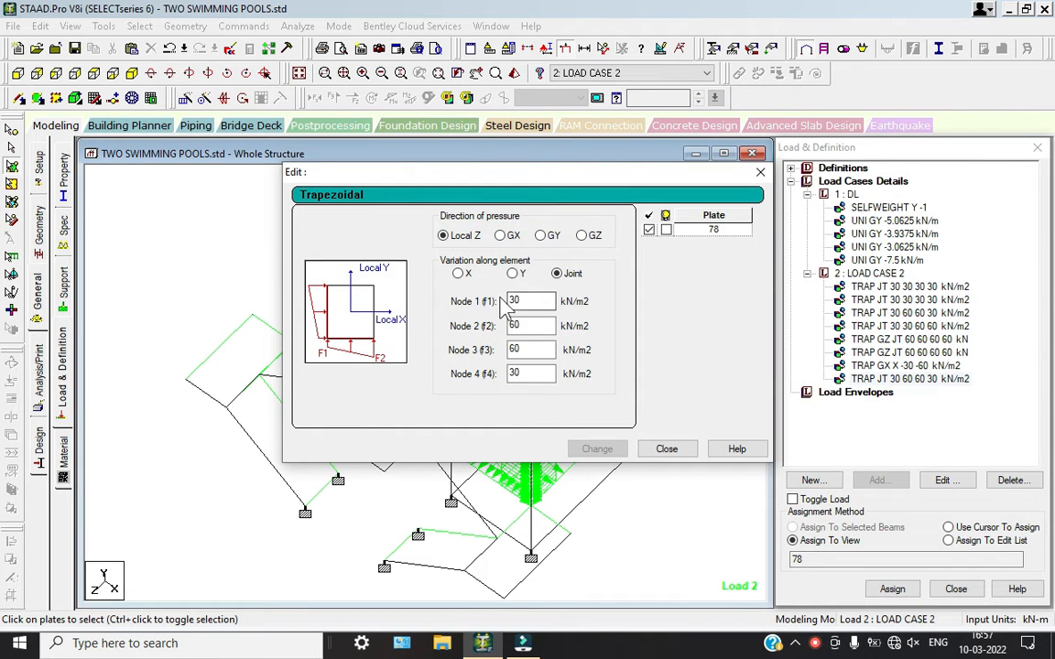
pyautogui.click(511, 300)
pyautogui.write('-')
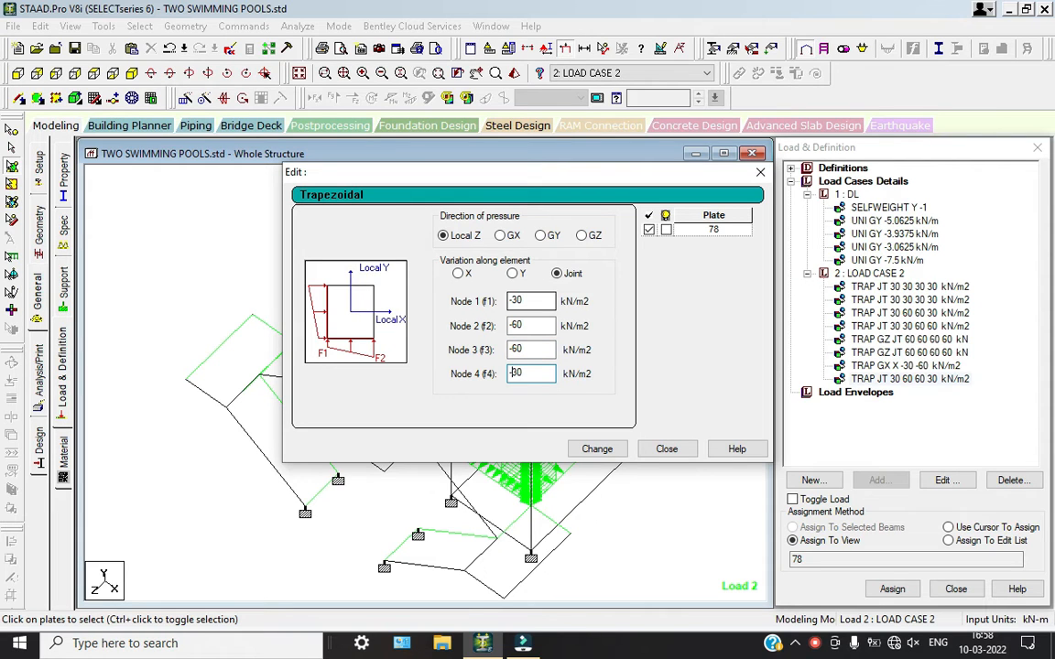
pyautogui.click(597, 448)
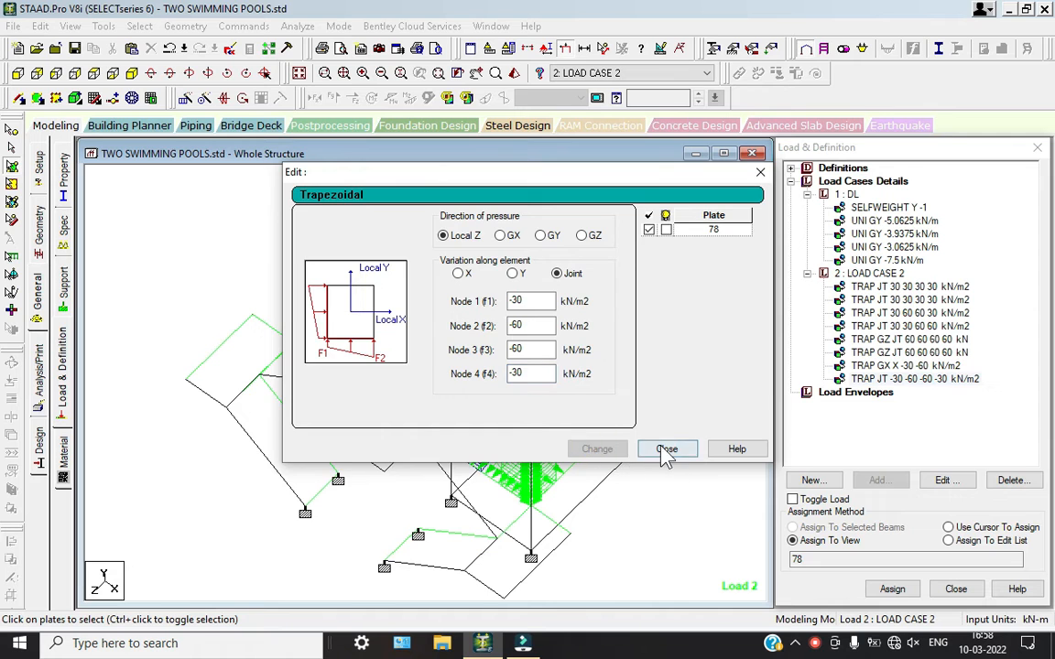
pyautogui.click(666, 448)
pyautogui.click(663, 474)
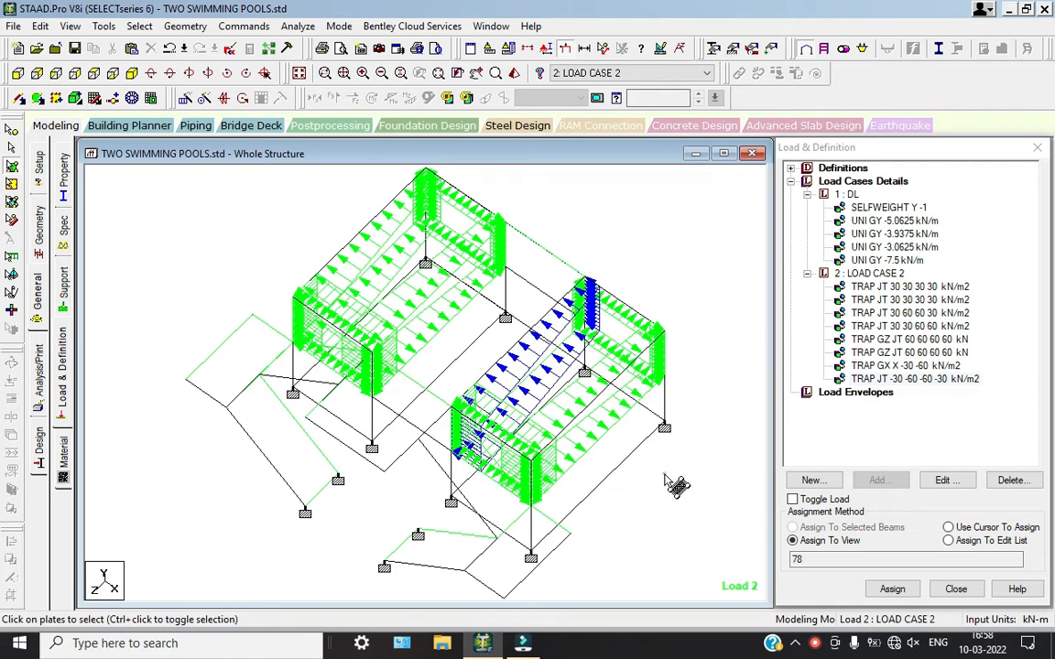
# Add primary load case 3 with the loading type None and the title LOAD CASE 3.
pyautogui.click(861, 181)
pyautogui.click(812, 480)
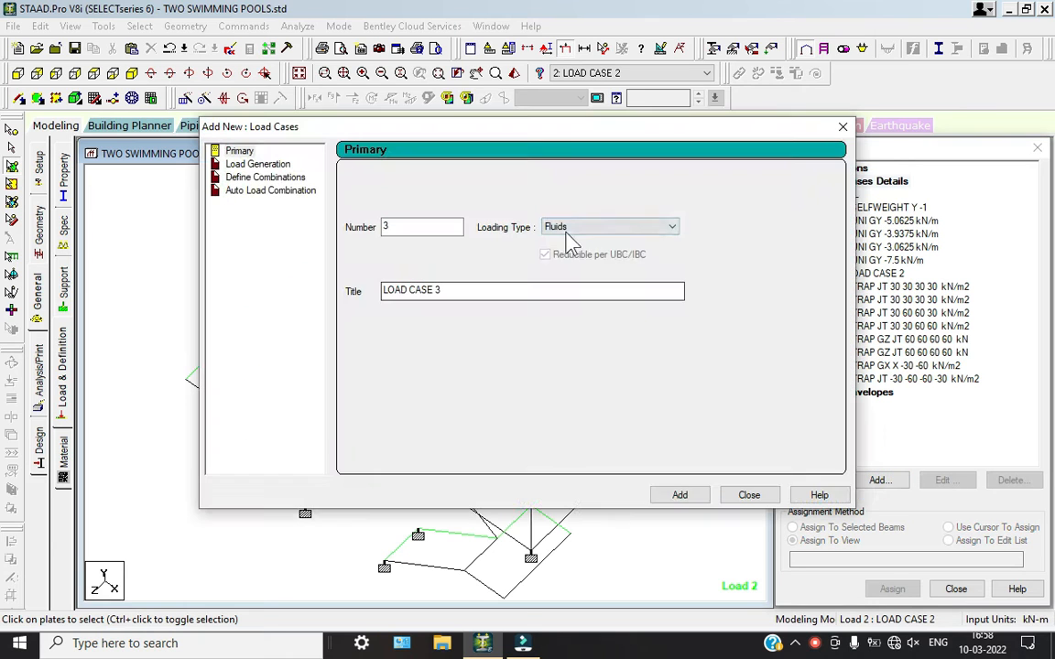
pyautogui.click(570, 231)
pyautogui.click(592, 478)
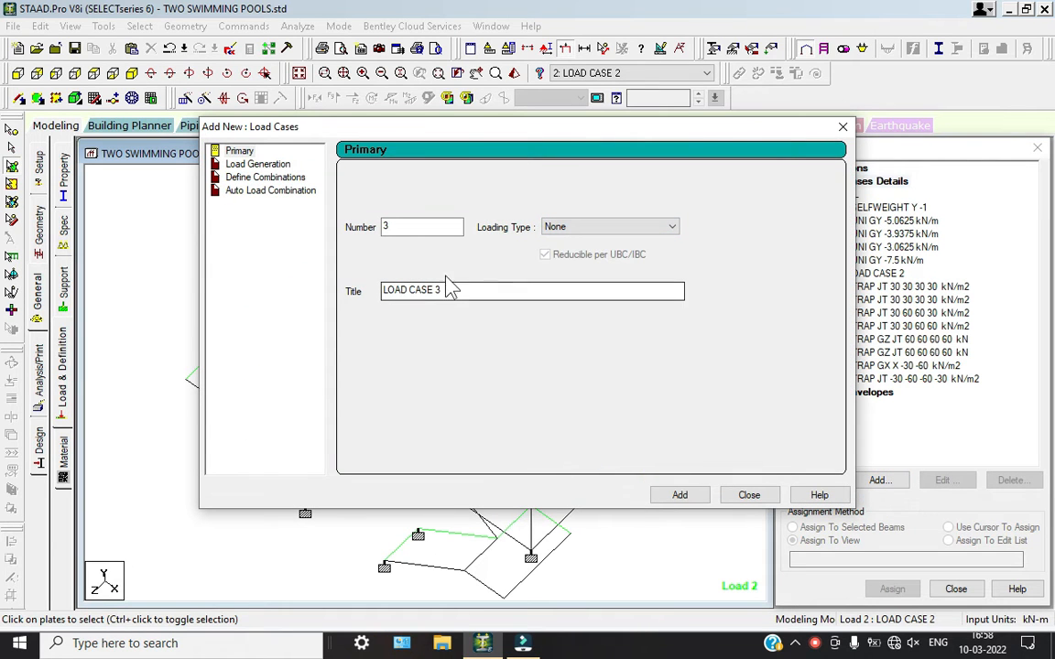
pyautogui.click(679, 494)
pyautogui.click(747, 495)
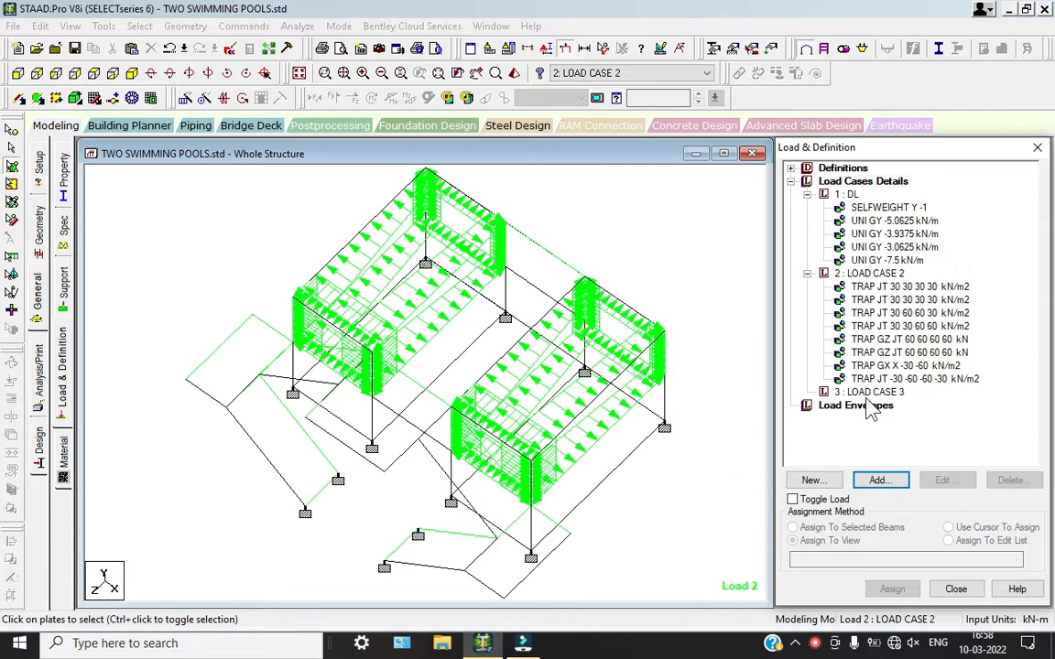
# Start a hydrostatic plate load in load case 3 and select the pool floor plates 62 and 65 for it.
pyautogui.click(868, 391)
pyautogui.click(880, 479)
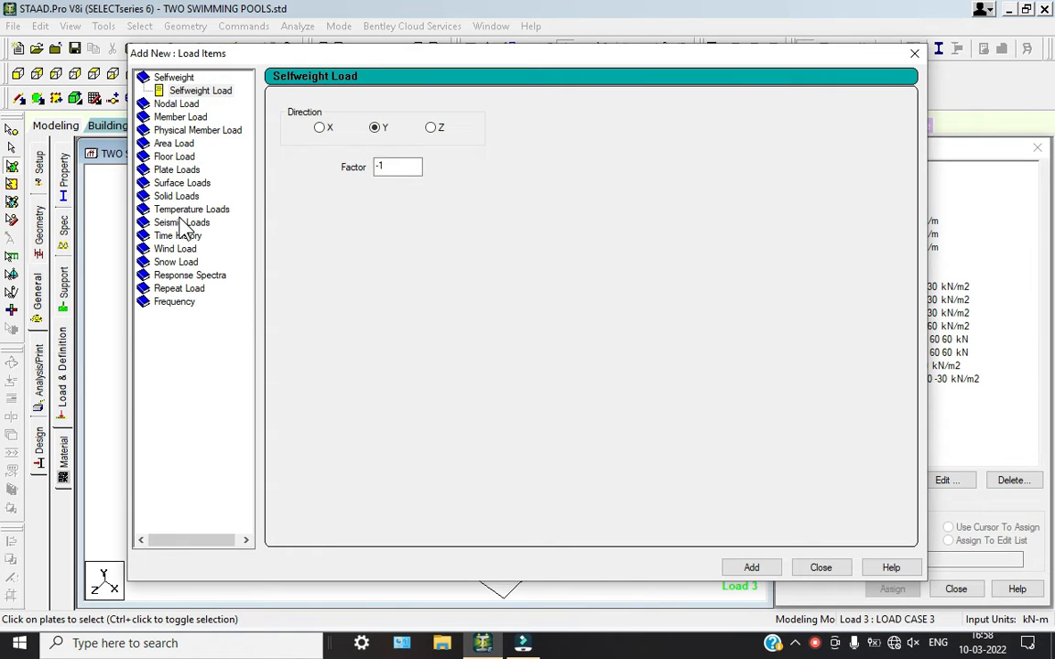
pyautogui.click(175, 170)
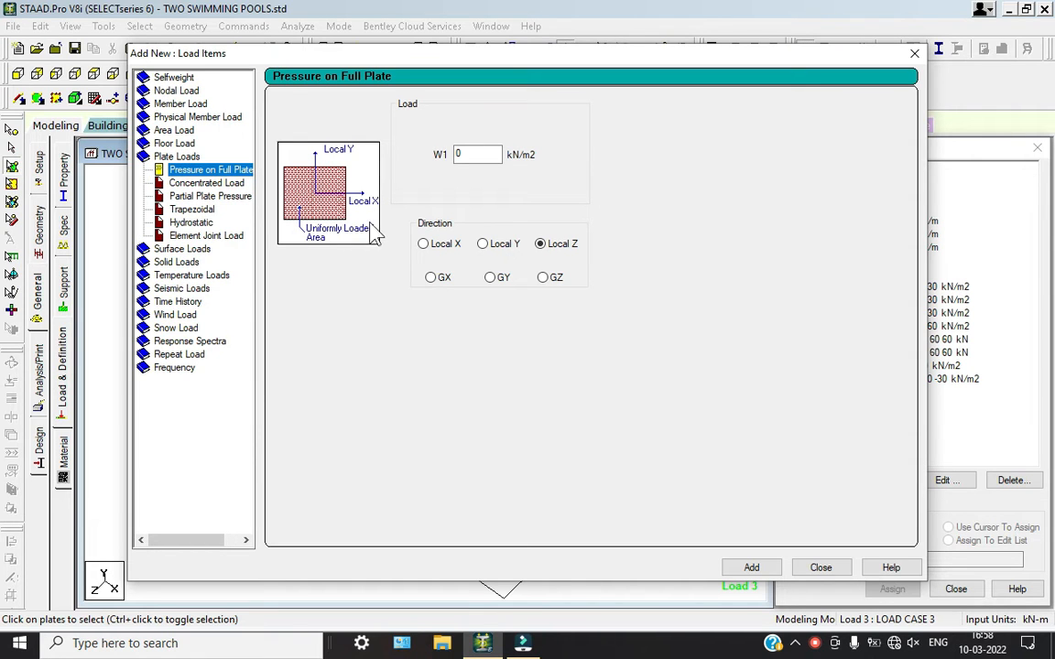
pyautogui.click(190, 224)
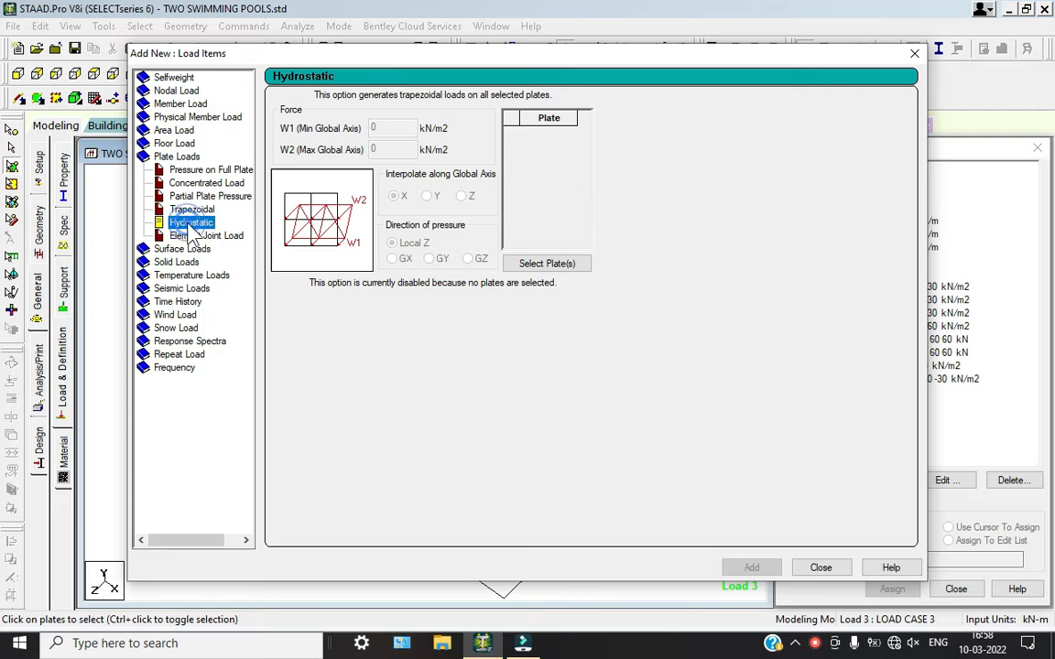
pyautogui.click(546, 263)
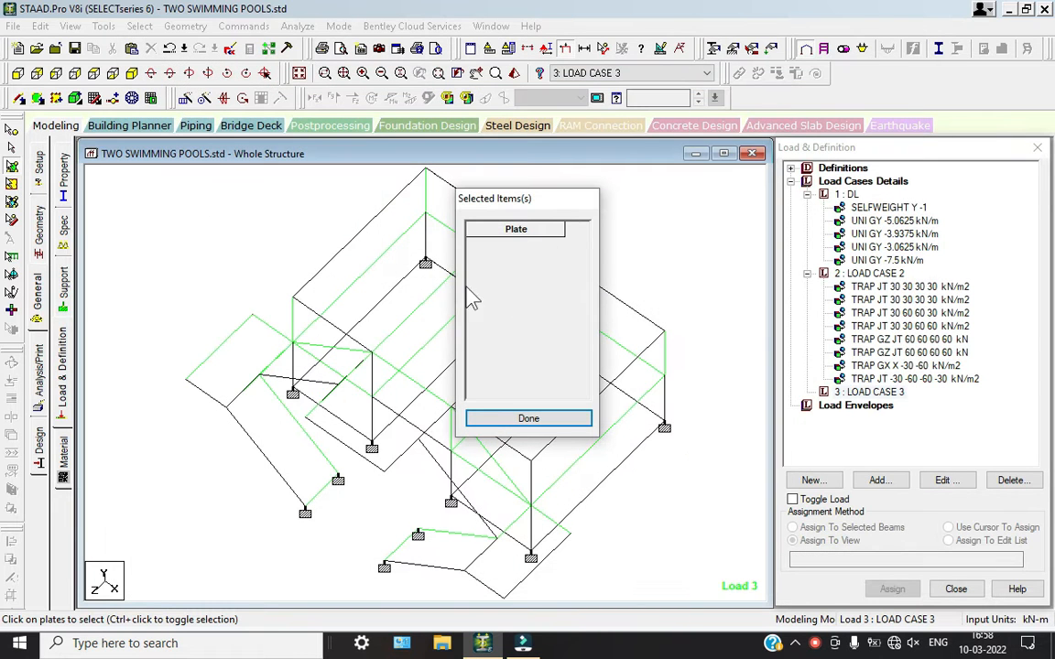
pyautogui.click(190, 75)
pyautogui.click(190, 75)
pyautogui.click(190, 75)
pyautogui.click(190, 74)
pyautogui.click(190, 74)
pyautogui.click(191, 73)
pyautogui.click(190, 73)
pyautogui.click(190, 74)
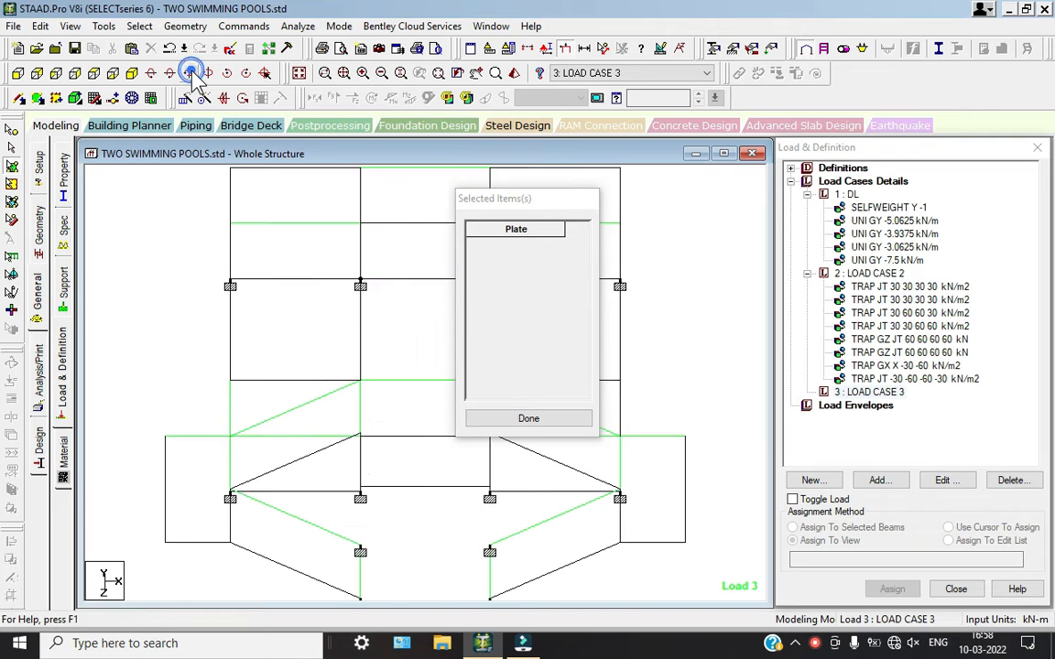
pyautogui.click(190, 73)
pyautogui.click(190, 74)
pyautogui.click(168, 74)
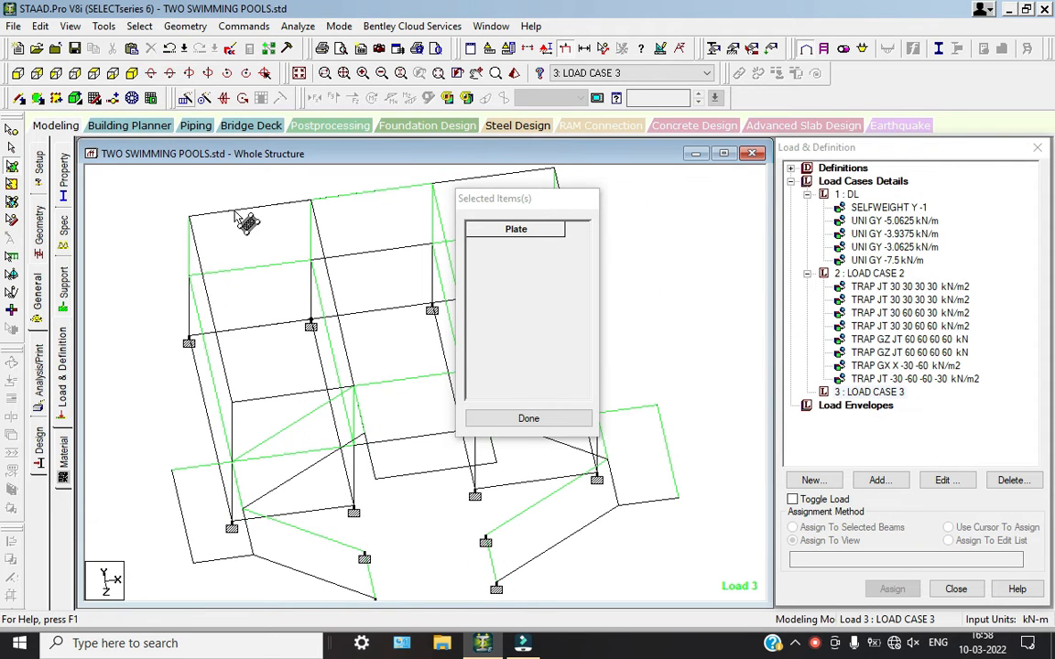
pyautogui.click(271, 294)
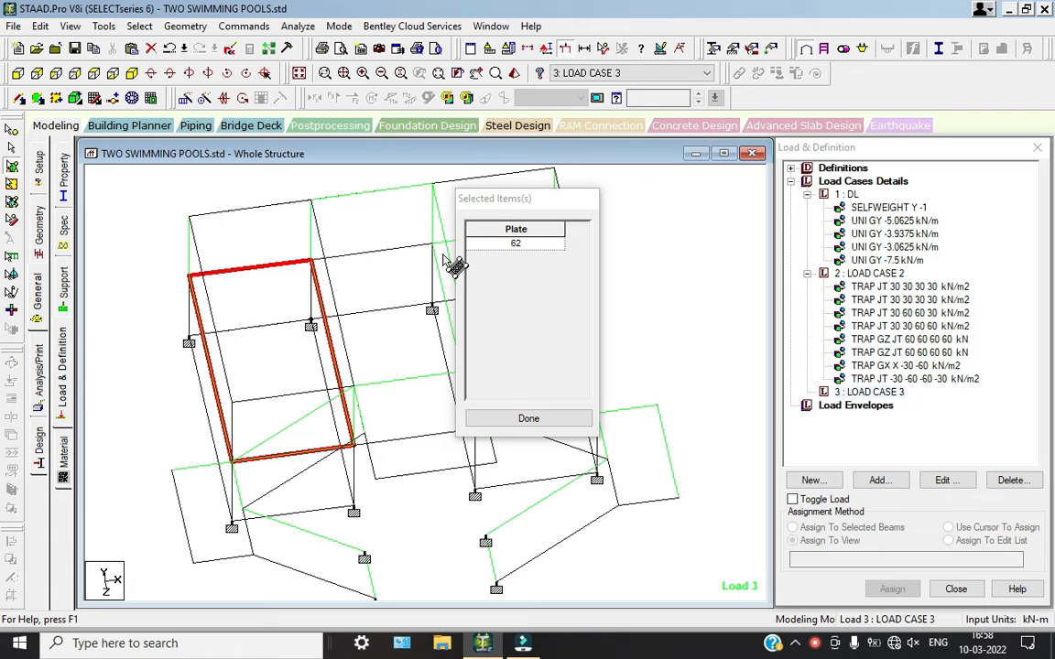
pyautogui.moveTo(539, 200); pyautogui.dragTo(780, 187)
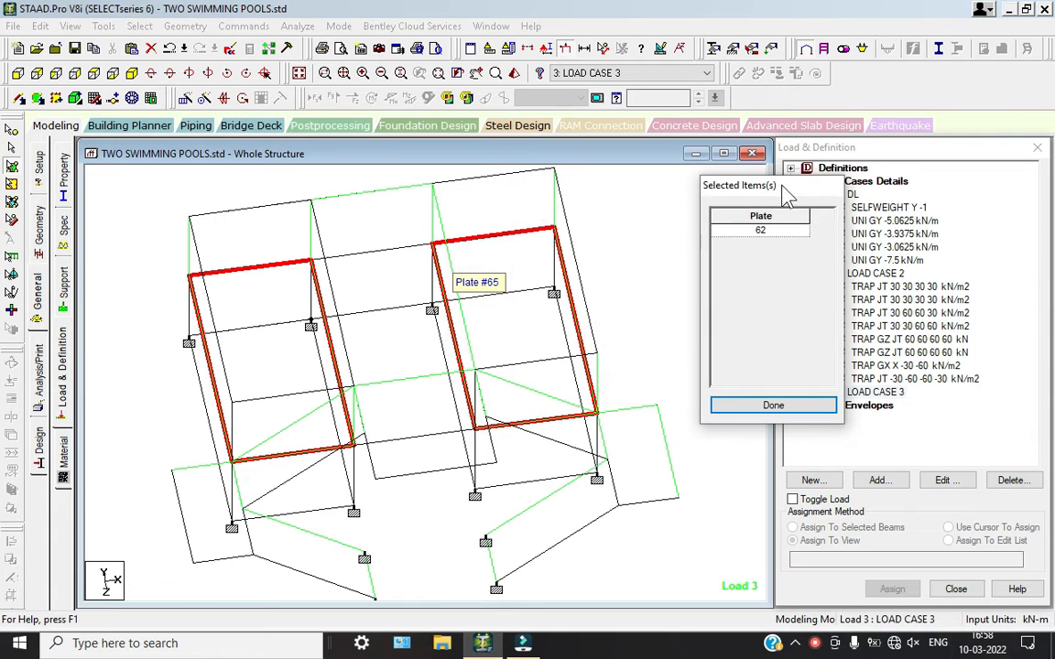
pyautogui.keyDown('ctrl'); pyautogui.click(521, 247); pyautogui.keyUp('ctrl')
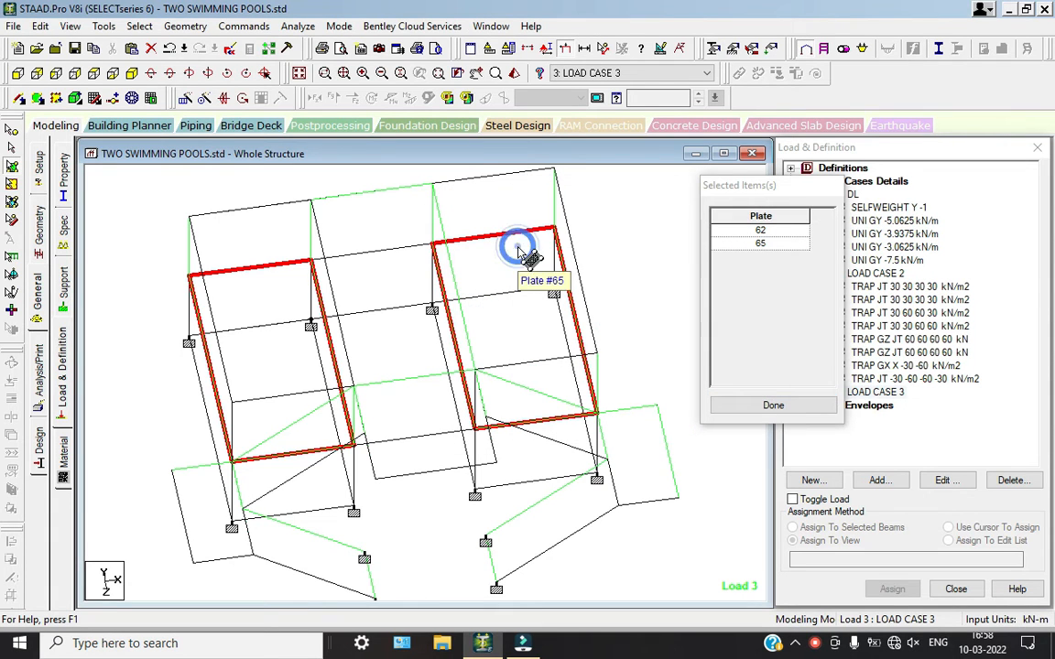
pyautogui.click(784, 411)
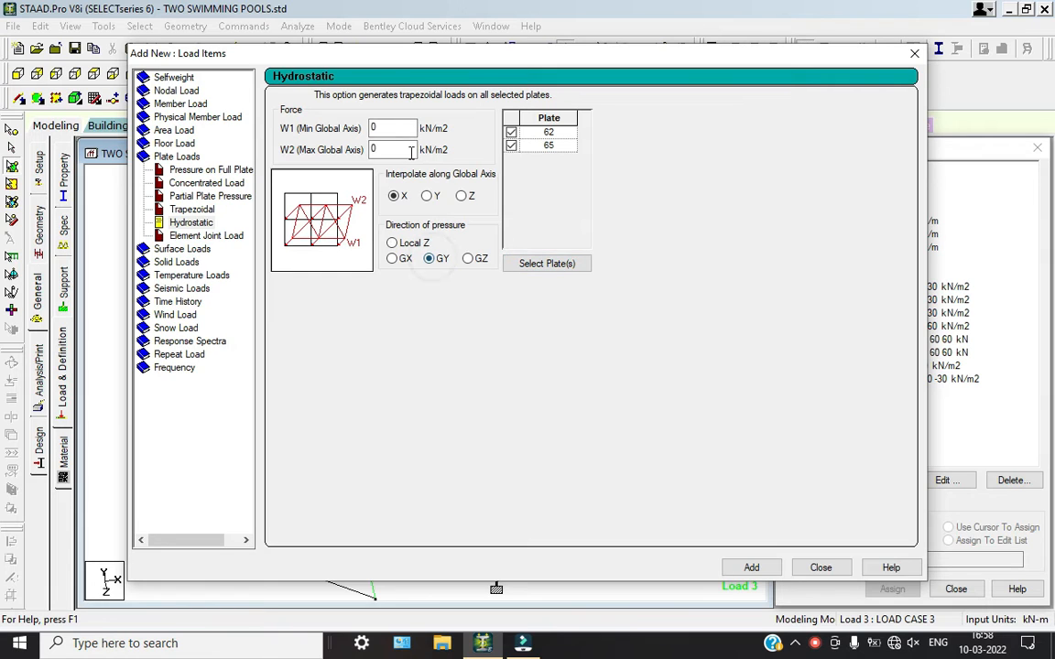
# Add the hydrostatic load with W1 -60 and W2 -100 kN/m2, interpolated along X and acting in GY.
pyautogui.doubleClick(381, 127)
pyautogui.doubleClick(388, 148)
pyautogui.write('-100')
pyautogui.click(752, 569)
pyautogui.click(821, 568)
# Display plate 62's trapezoidal load from load case 3 on the model and check the load entries.
pyautogui.click(930, 406)
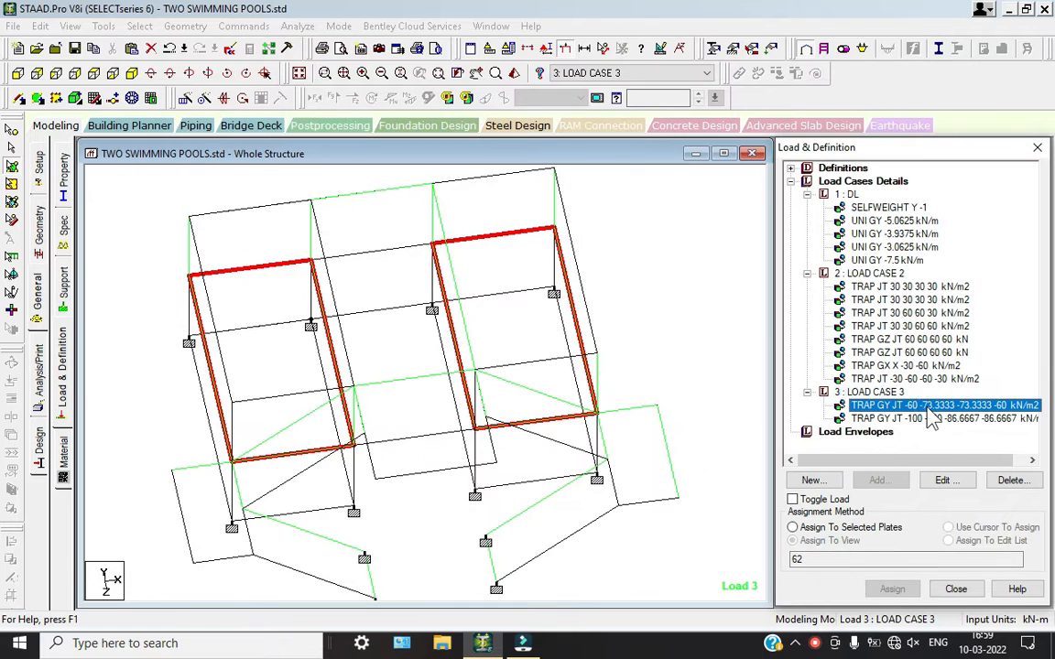
pyautogui.click(677, 350)
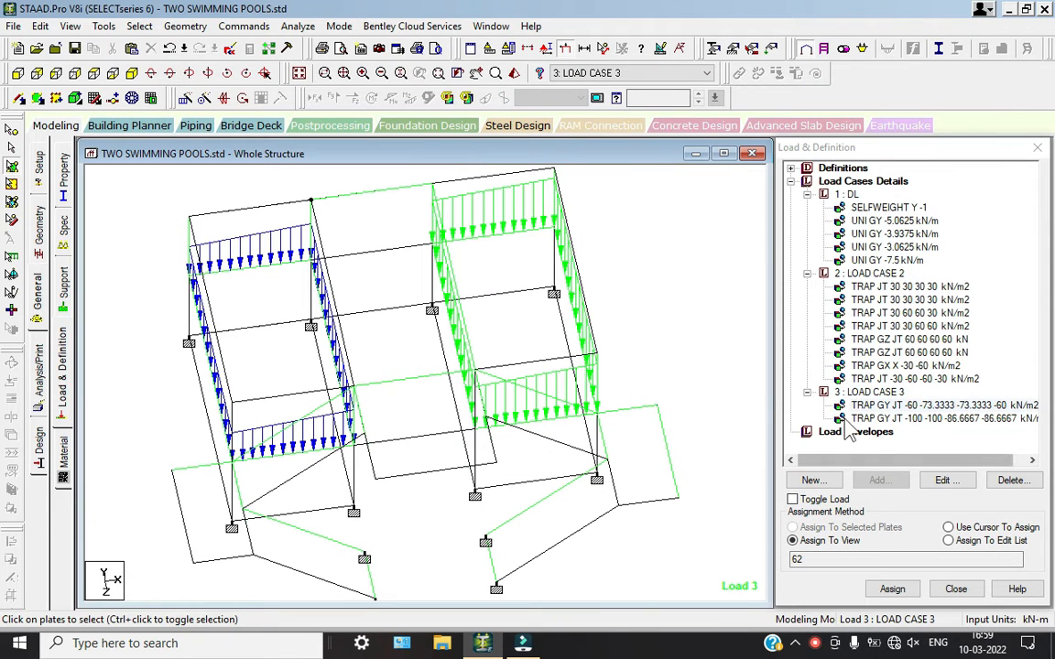
pyautogui.scroll(-1, 918, 398)
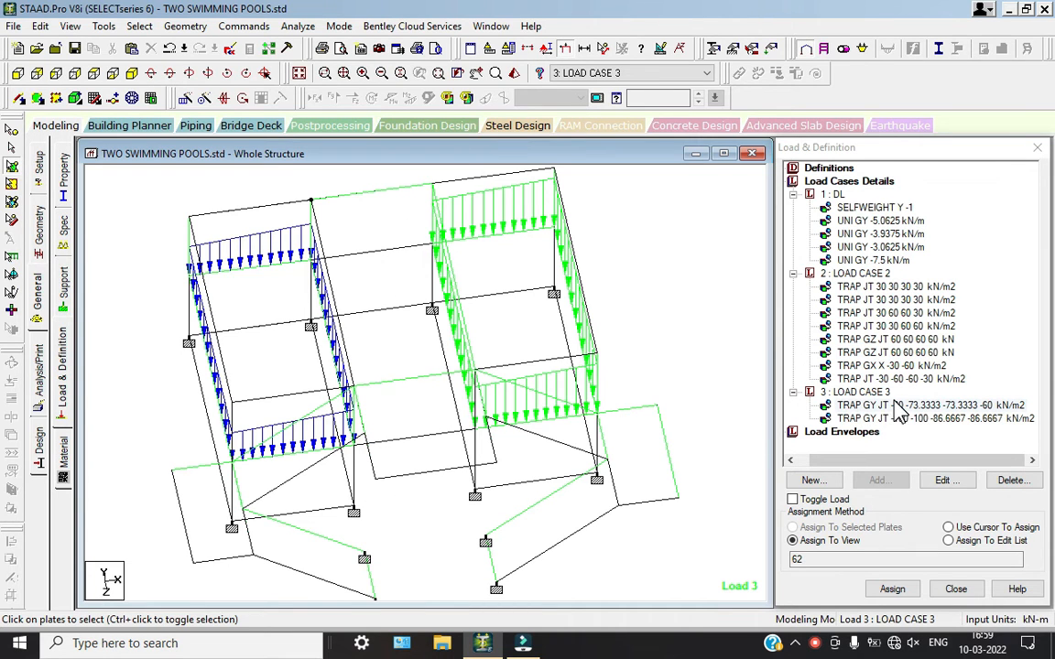
# Add primary load case 4 with the loading type Live and the title LOAD CASE 4.
pyautogui.click(849, 182)
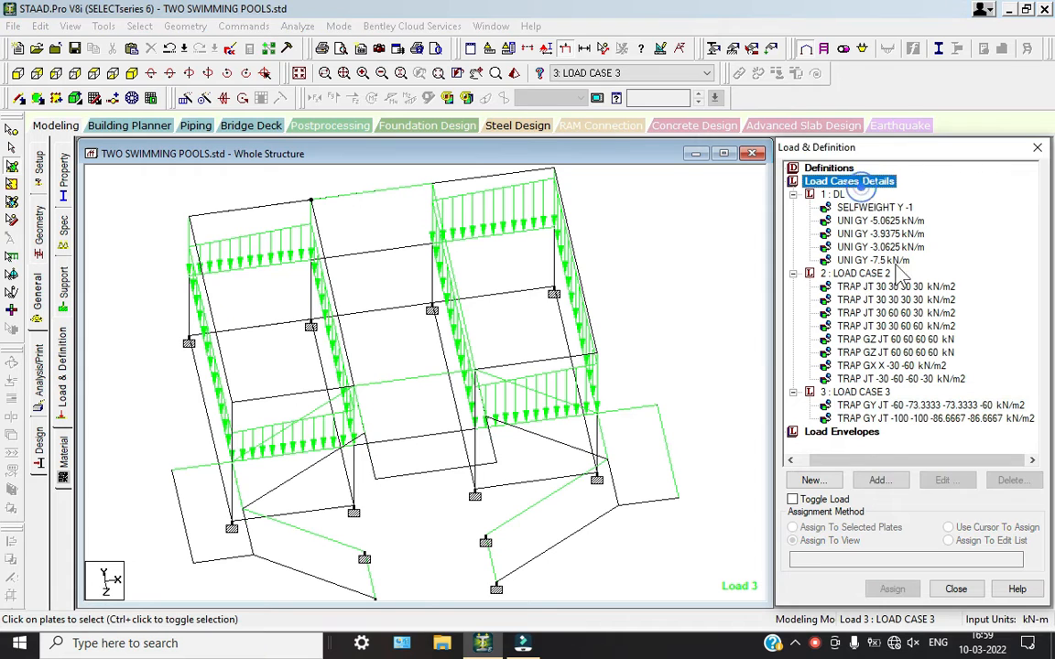
pyautogui.click(876, 480)
pyautogui.click(586, 226)
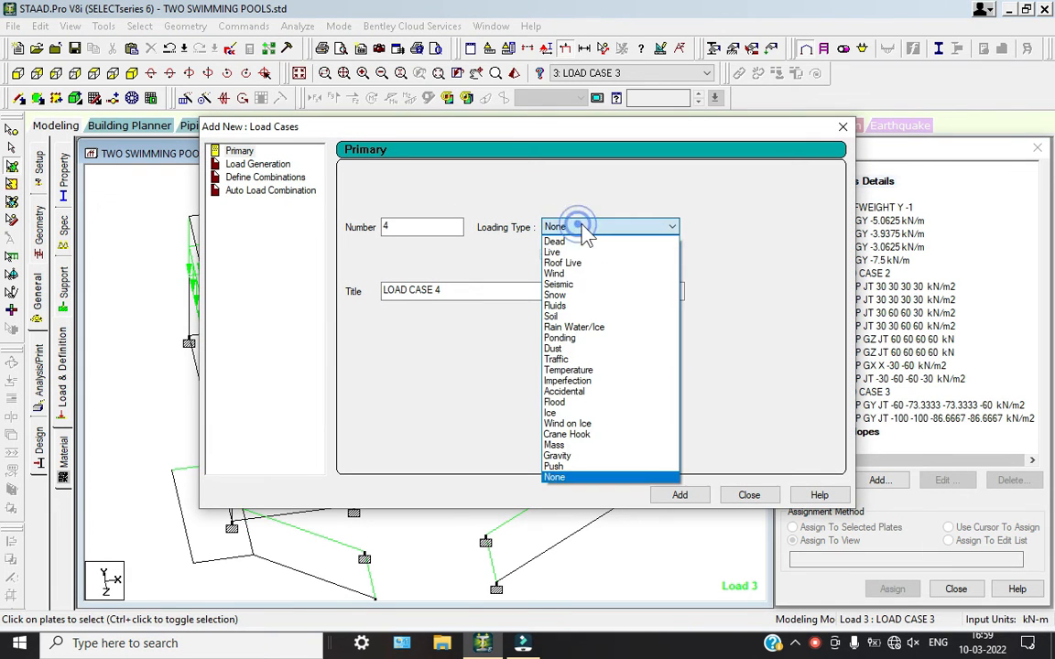
pyautogui.click(549, 247)
pyautogui.click(680, 492)
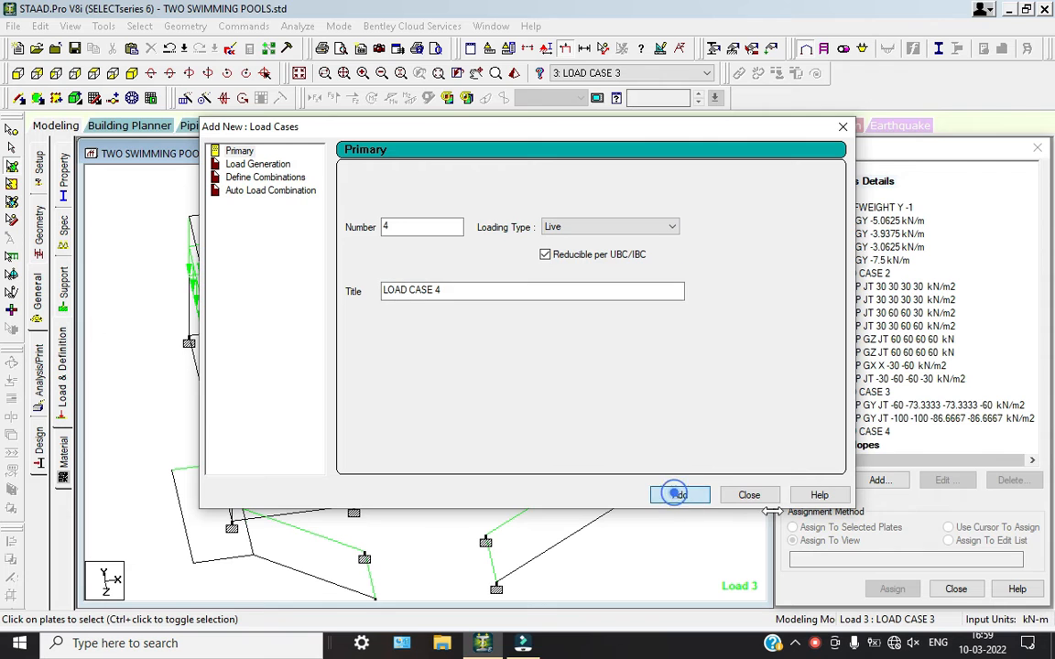
# Try a floor load of -5 kN/m2 in Global Y over the Y range 0 to 3 m in load case 4.
pyautogui.click(749, 494)
pyautogui.click(855, 431)
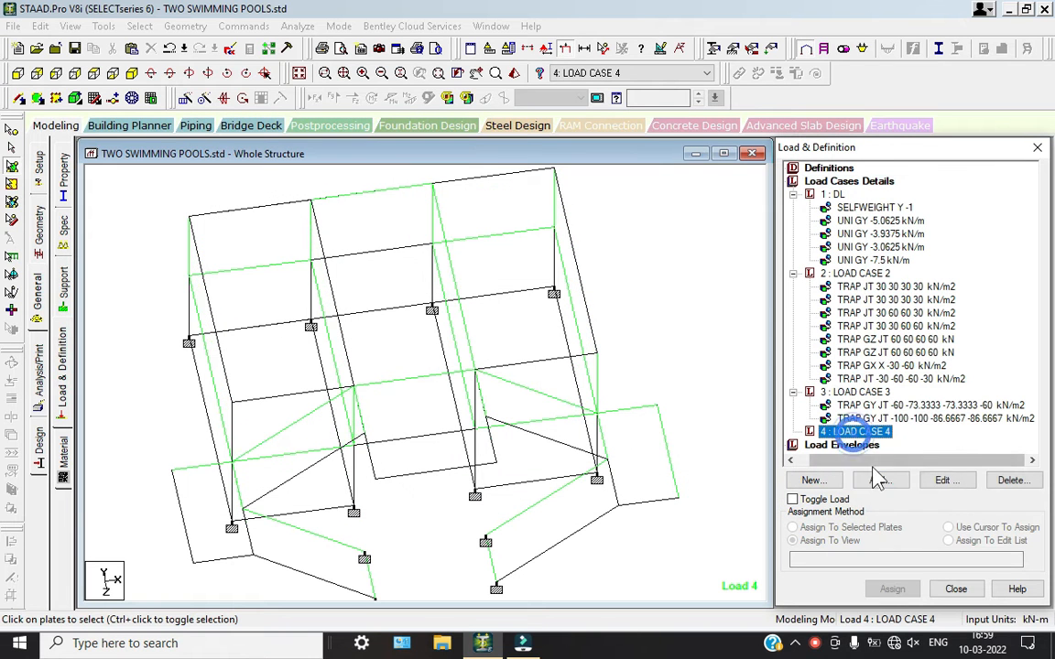
pyautogui.click(876, 480)
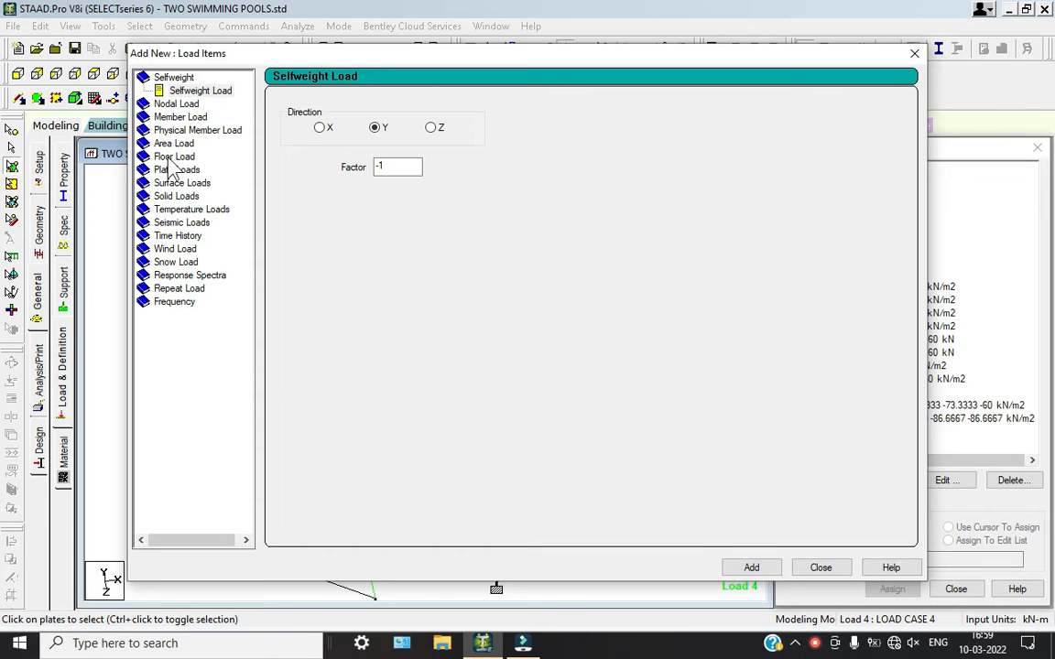
pyautogui.click(169, 158)
pyautogui.doubleClick(353, 181)
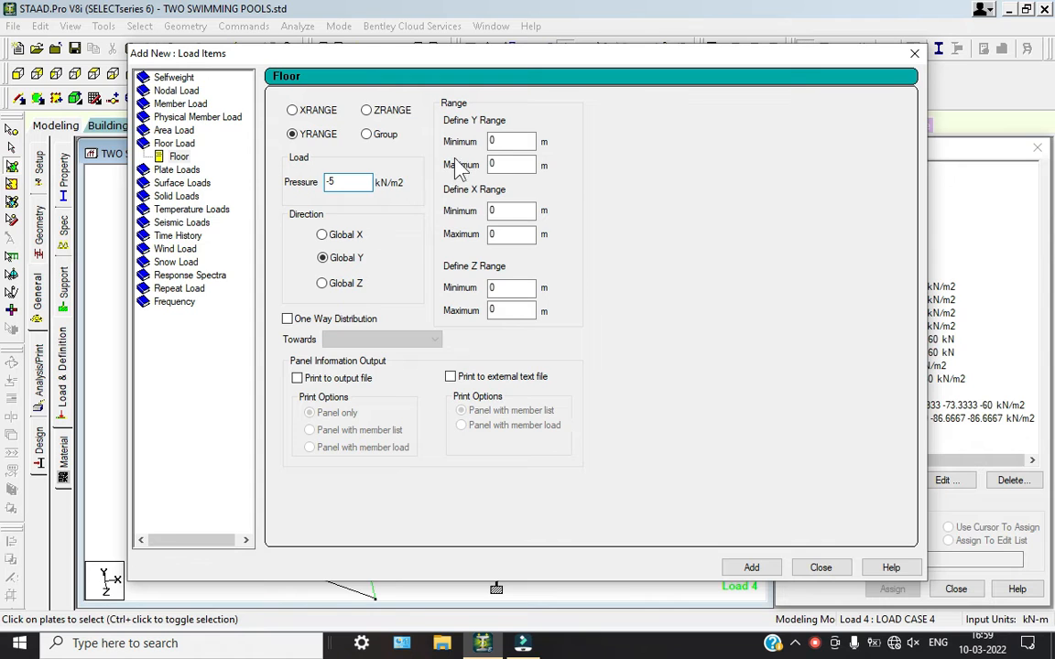
pyautogui.doubleClick(508, 165)
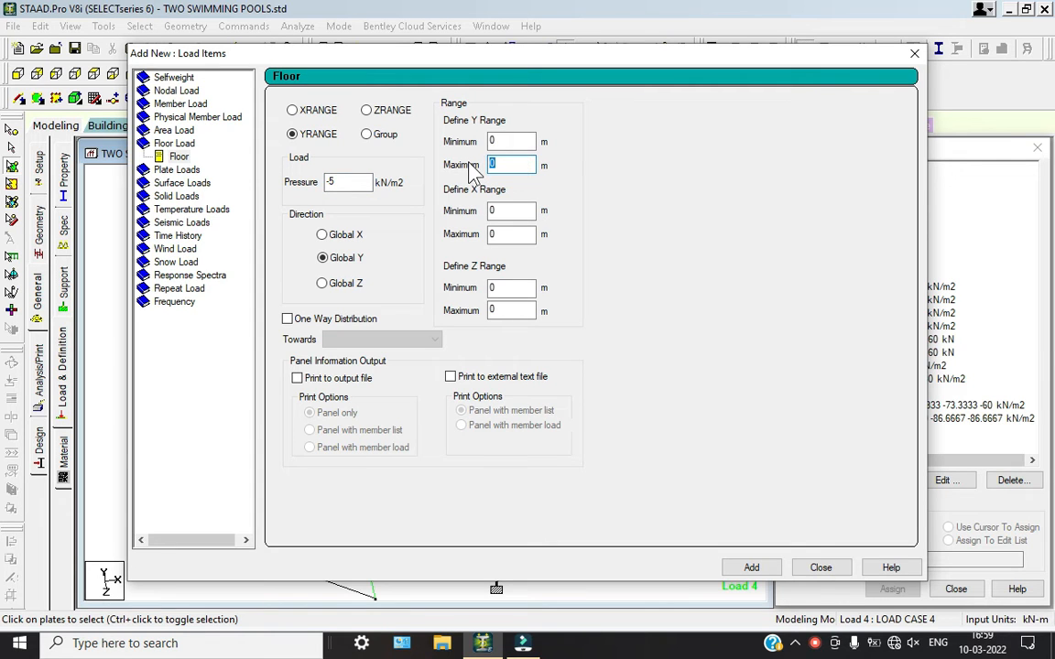
pyautogui.click(751, 567)
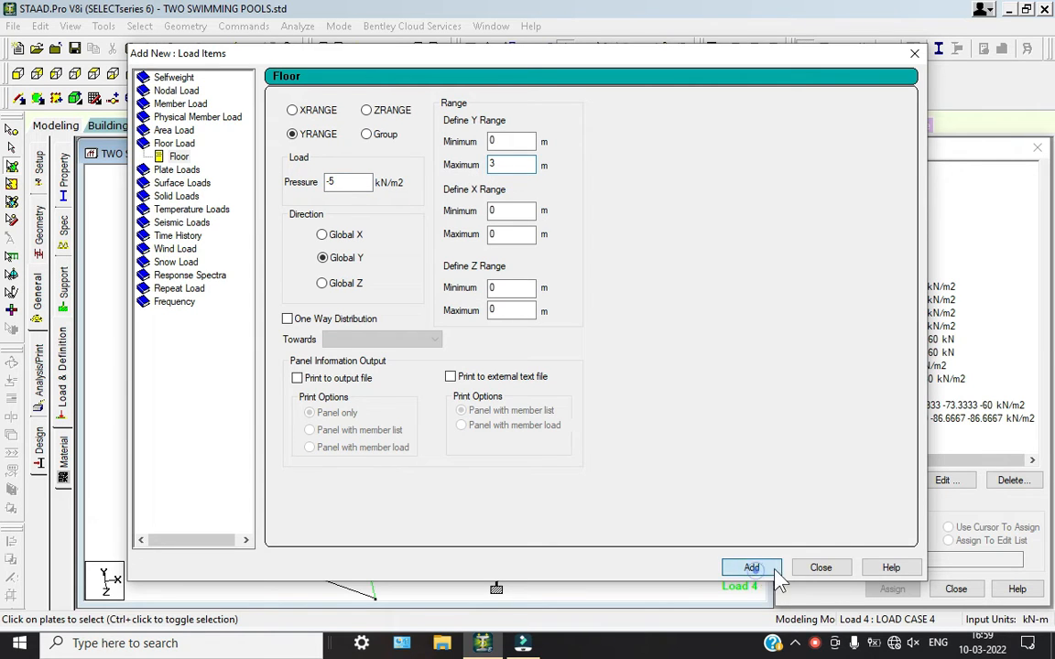
pyautogui.click(820, 567)
pyautogui.click(877, 446)
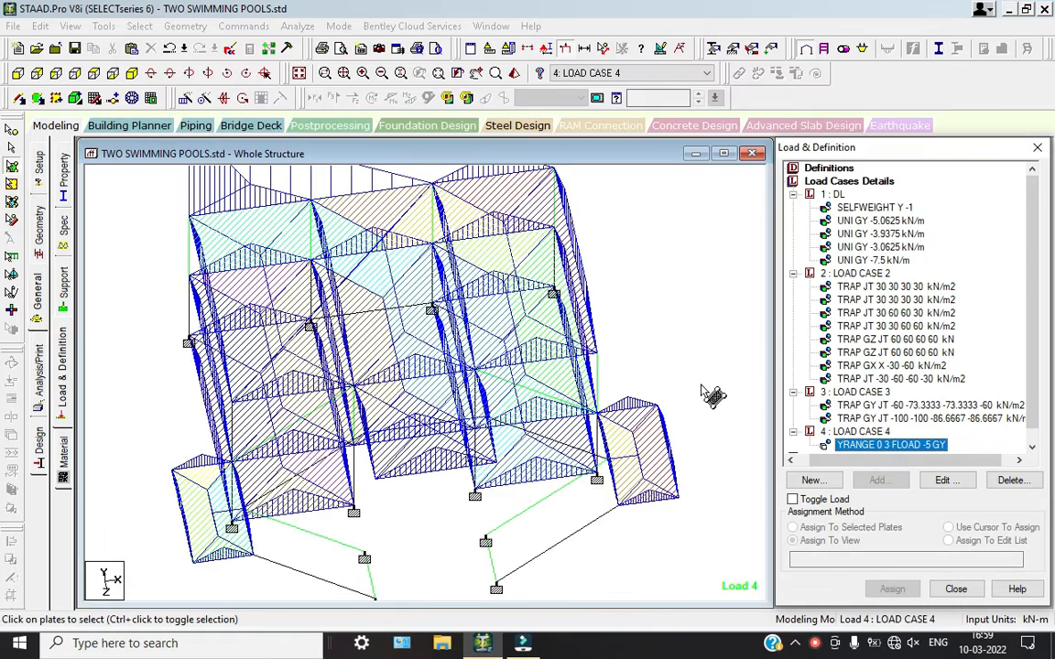
pyautogui.scroll(-2, 698, 387)
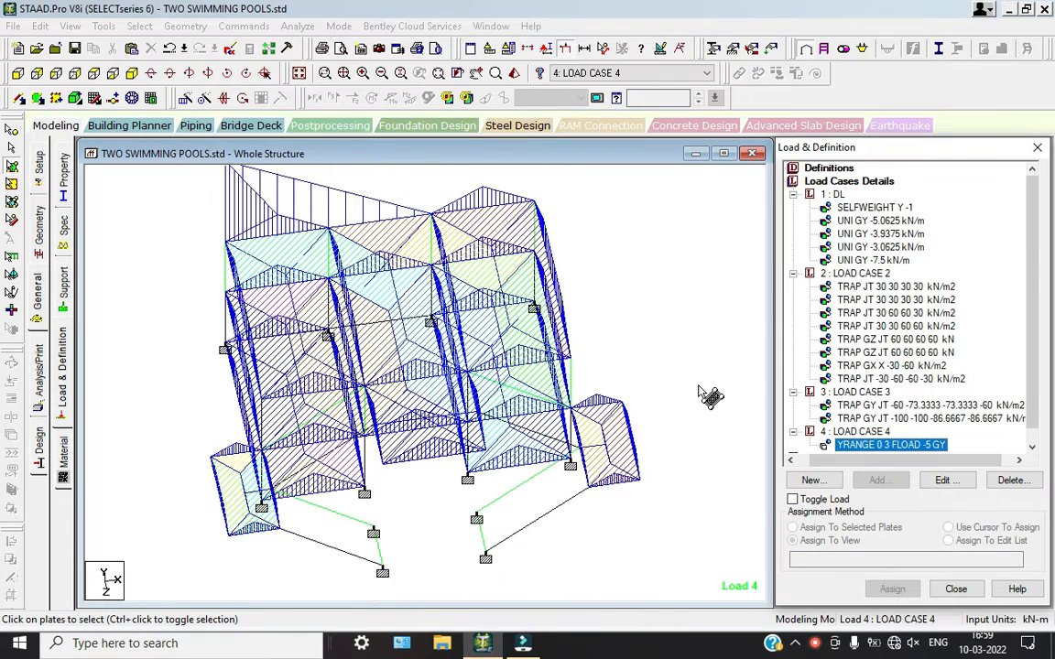
# Delete load case 4 together with its floor load.
pyautogui.click(868, 432)
pyautogui.click(1011, 480)
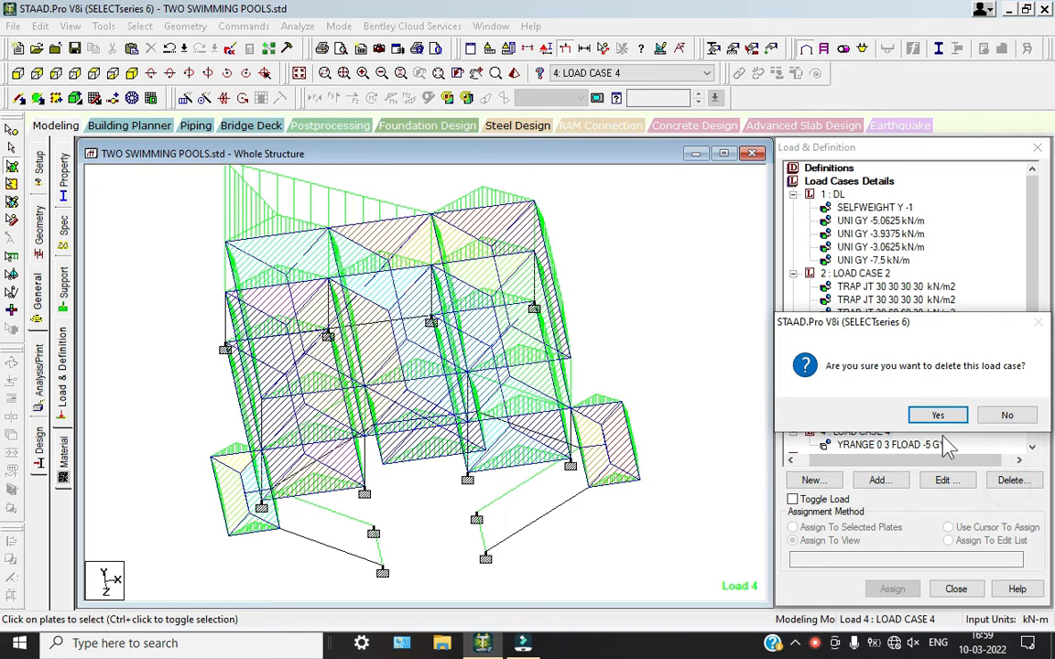
pyautogui.click(938, 417)
# Add primary load case 4 with the loading type None and the title LOAD CASE 4.
pyautogui.click(829, 181)
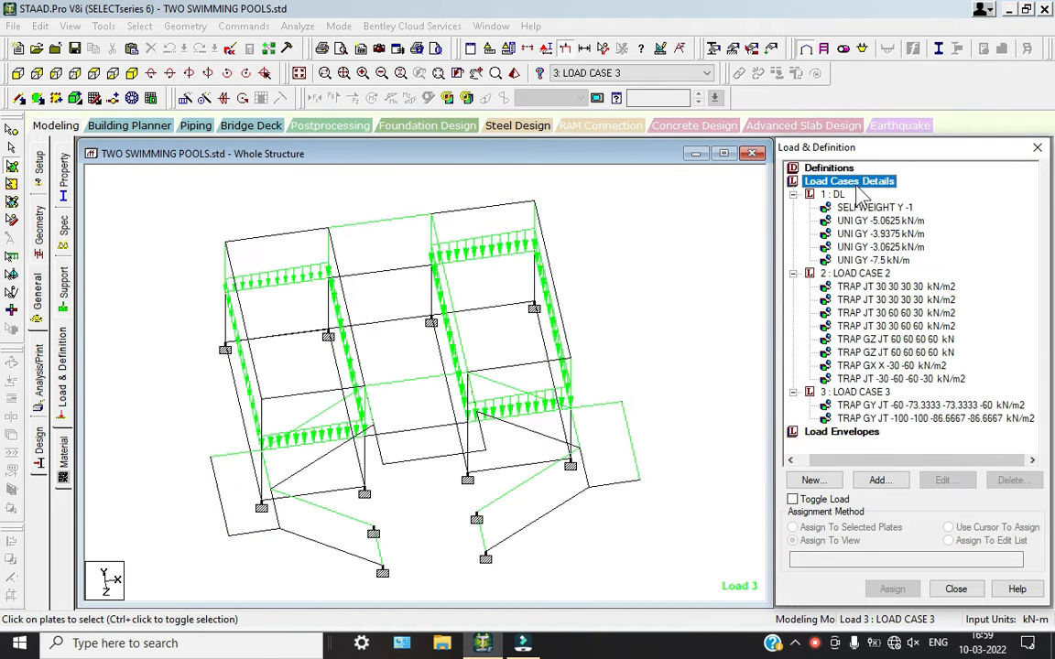
pyautogui.click(879, 478)
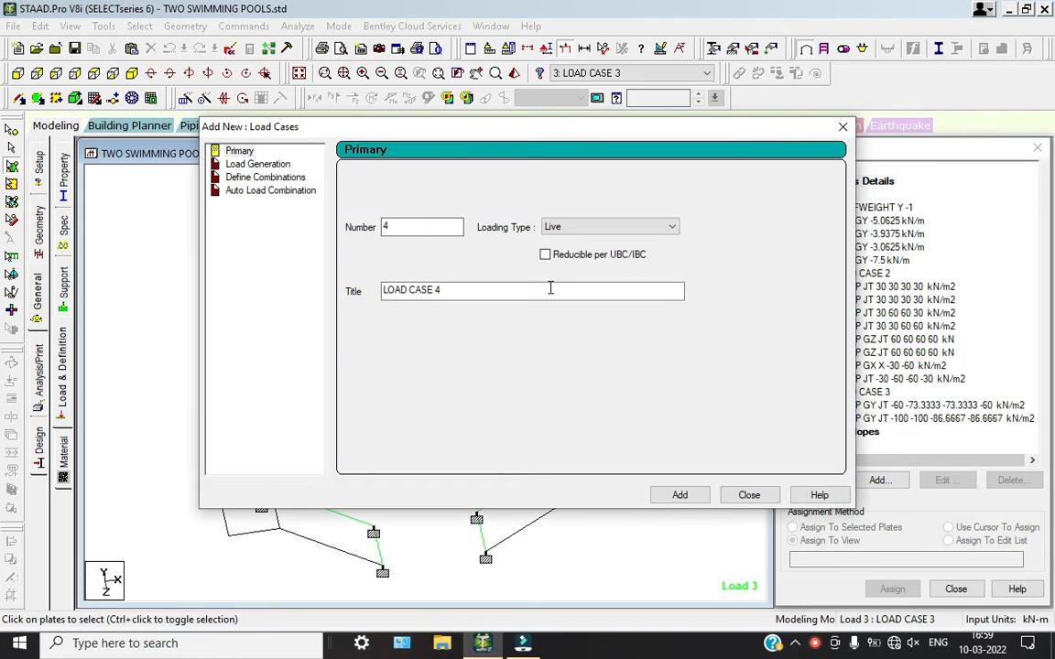
pyautogui.click(597, 229)
pyautogui.click(584, 480)
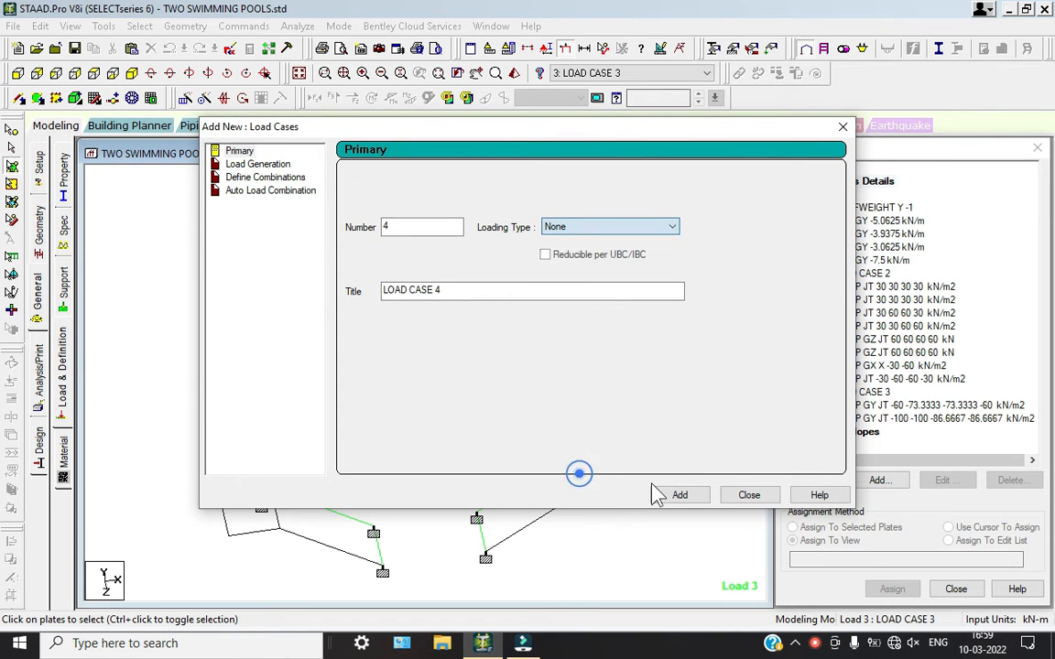
pyautogui.click(679, 494)
pyautogui.click(751, 494)
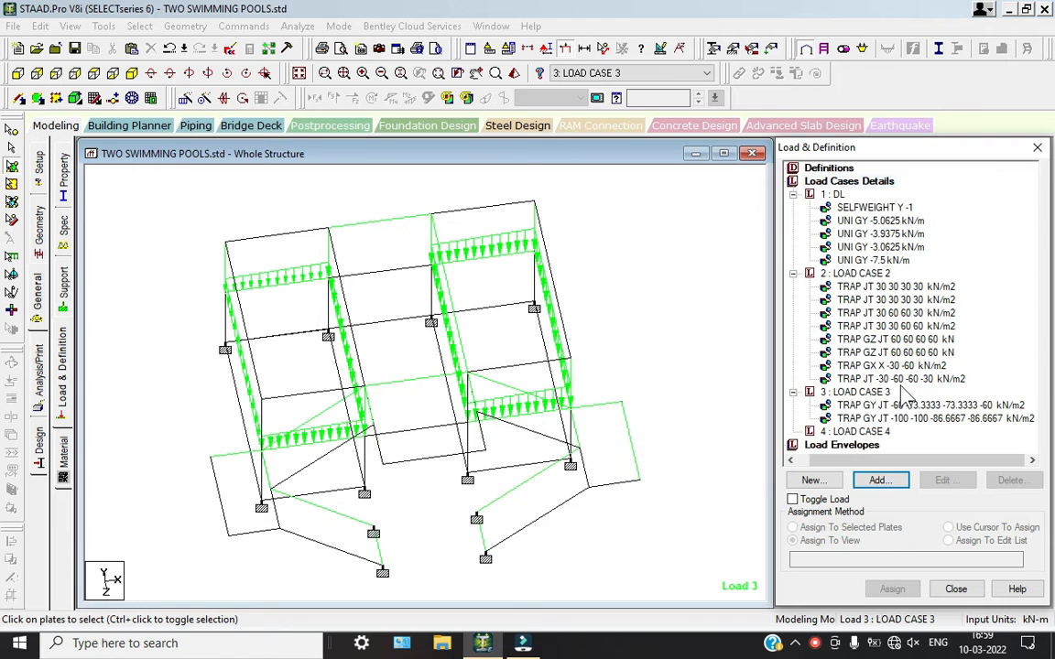
# Add a full-plate pressure load of -5 kN/m2 in the GY direction to load case 4.
pyautogui.click(856, 431)
pyautogui.click(879, 480)
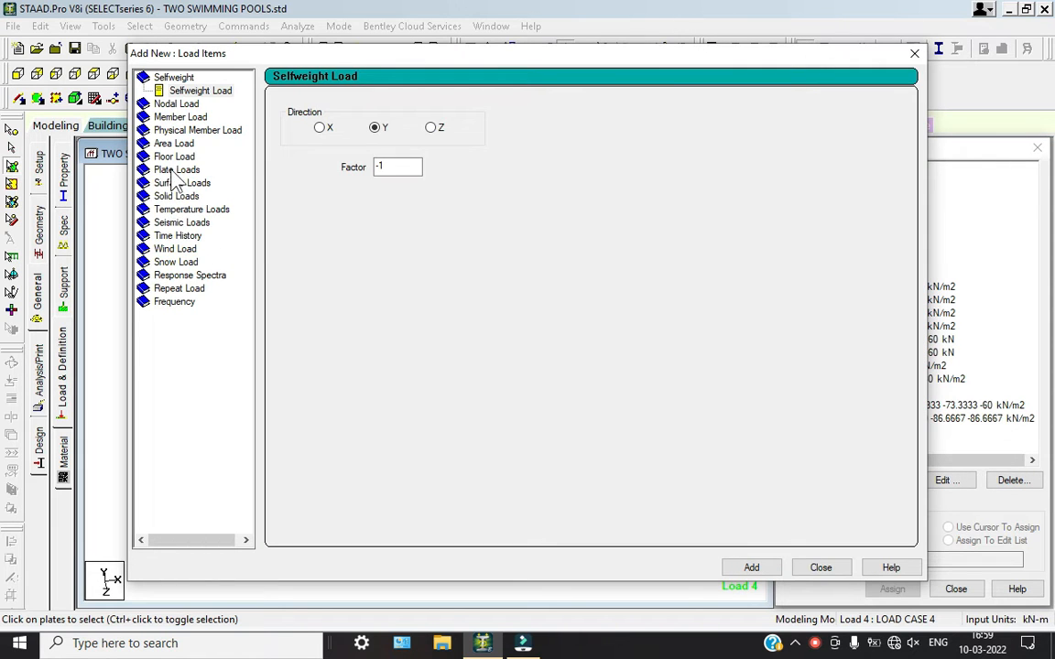
pyautogui.click(175, 171)
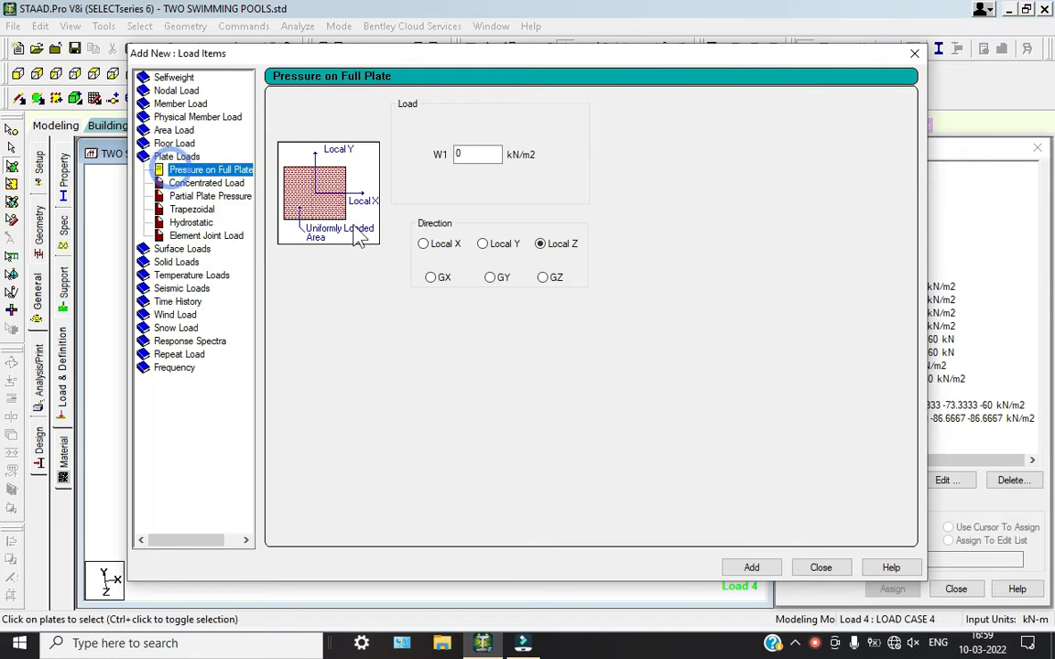
pyautogui.doubleClick(471, 154)
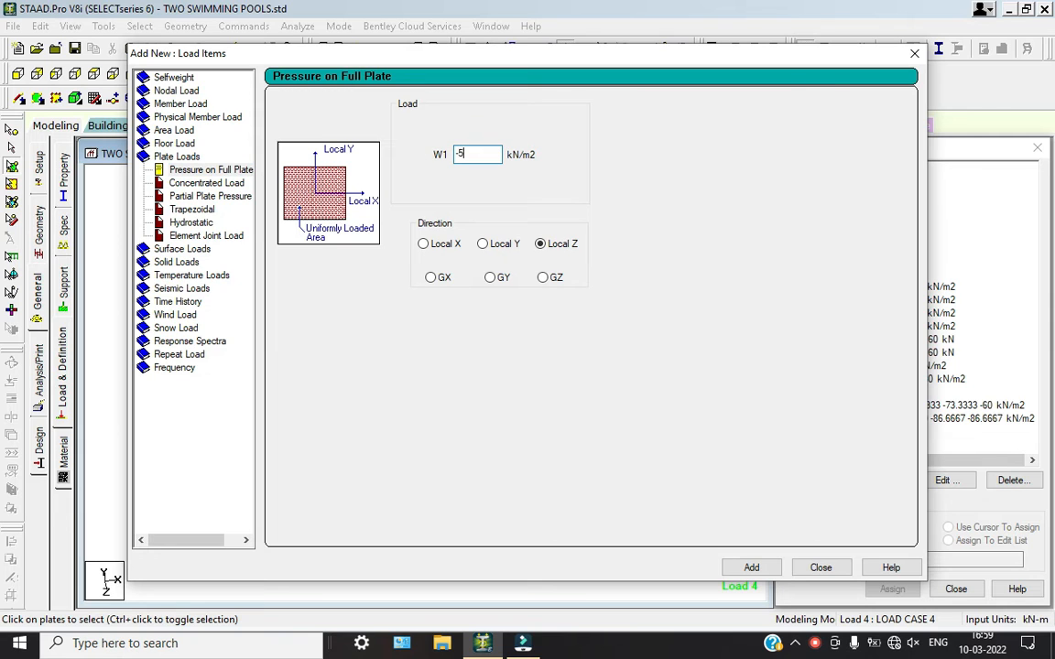
pyautogui.click(492, 276)
pyautogui.click(749, 568)
pyautogui.click(820, 567)
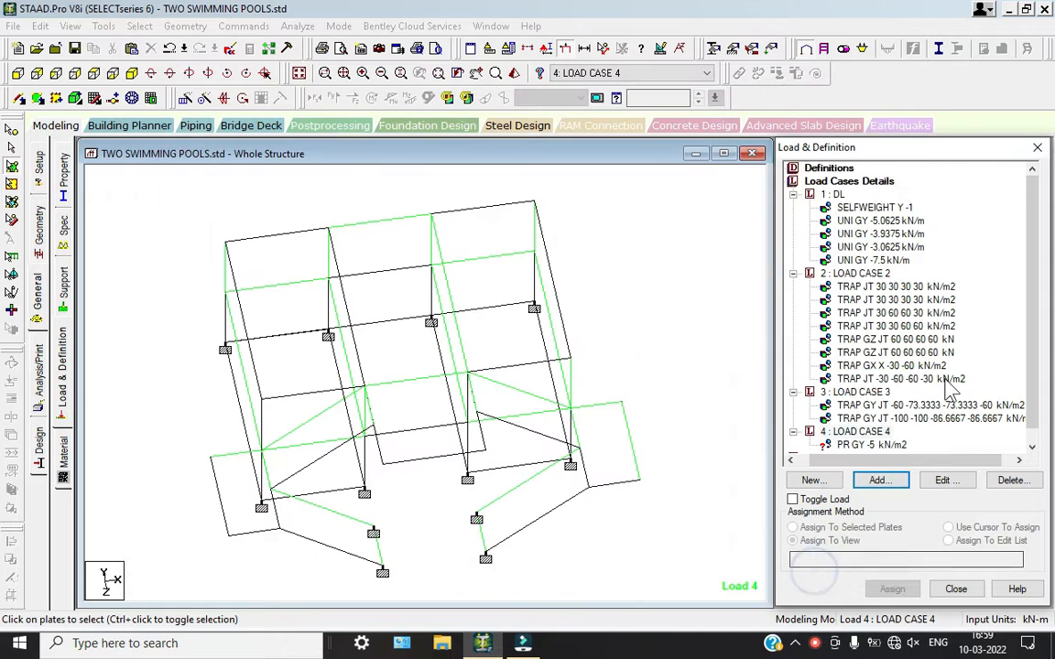
# Assign the -5 kN/m2 GY pressure to the walkway plate between the pools and the landing and stair plates, 67 to 74.
pyautogui.click(365, 251)
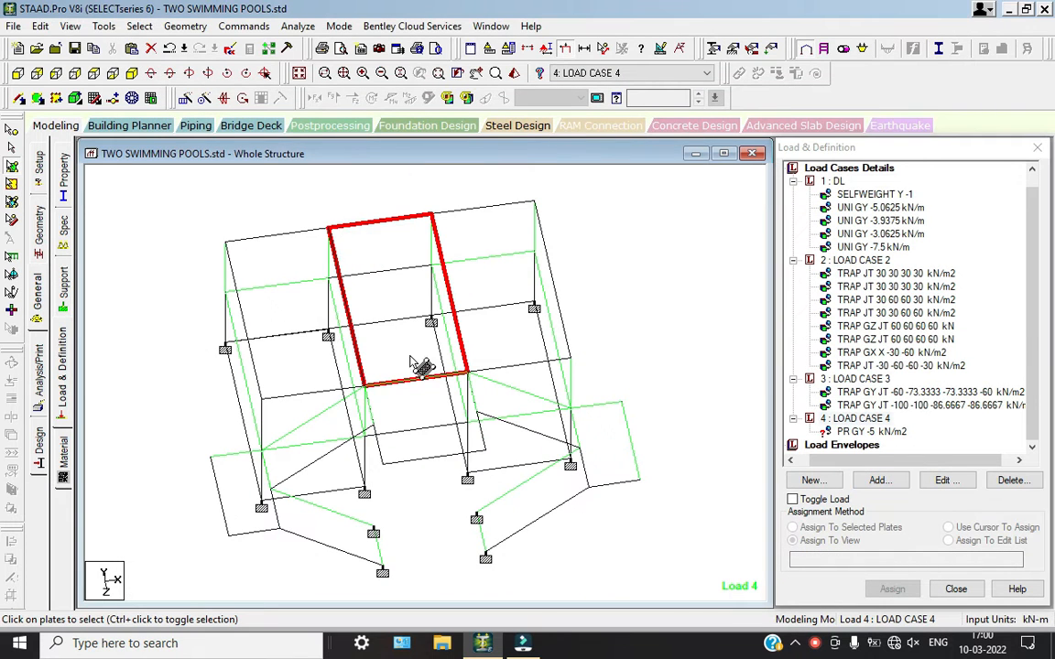
pyautogui.keyDown('ctrl'); pyautogui.click(408, 407); pyautogui.keyUp('ctrl')
pyautogui.keyDown('ctrl'); pyautogui.click(523, 407); pyautogui.keyUp('ctrl')
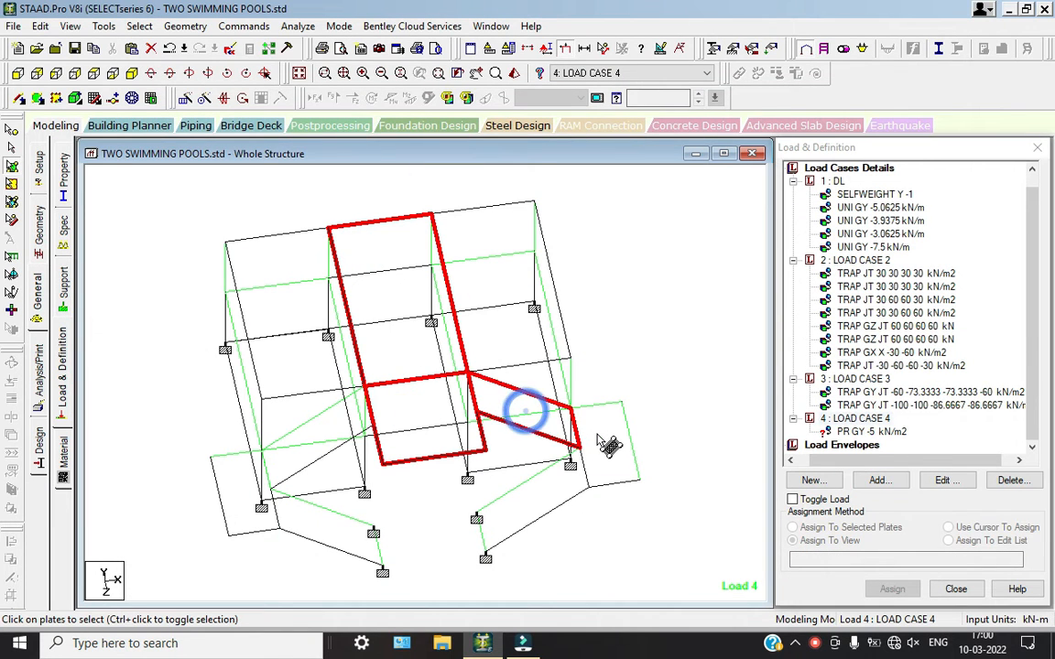
pyautogui.keyDown('ctrl'); pyautogui.click(603, 443); pyautogui.keyUp('ctrl')
pyautogui.keyDown('ctrl'); pyautogui.click(548, 485); pyautogui.keyUp('ctrl')
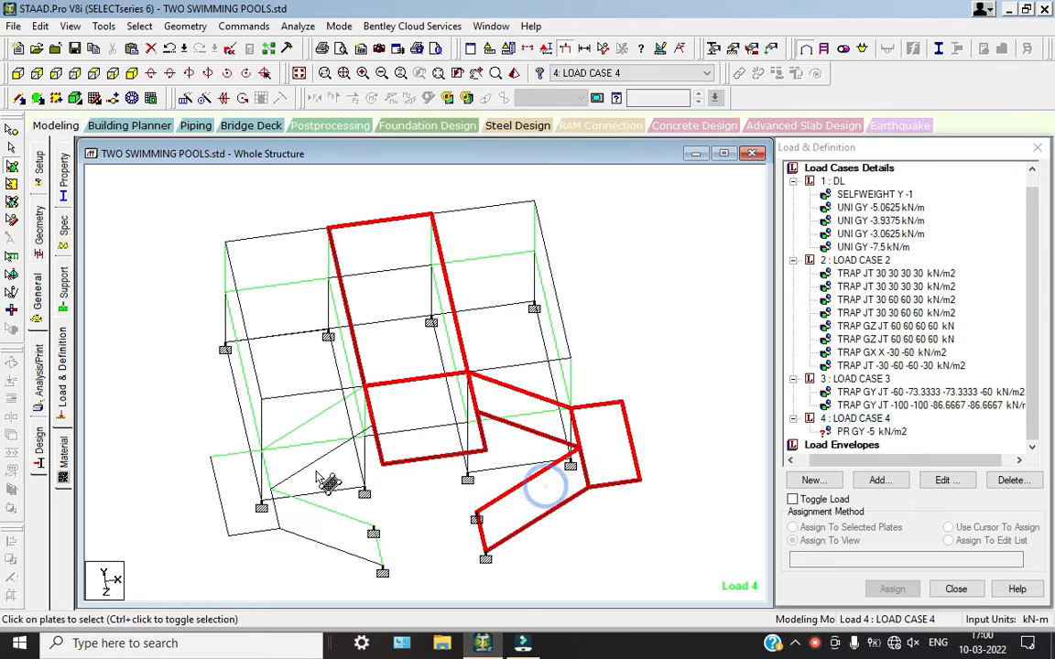
pyautogui.keyDown('ctrl'); pyautogui.click(300, 448); pyautogui.keyUp('ctrl')
pyautogui.keyDown('ctrl'); pyautogui.click(263, 523); pyautogui.keyUp('ctrl')
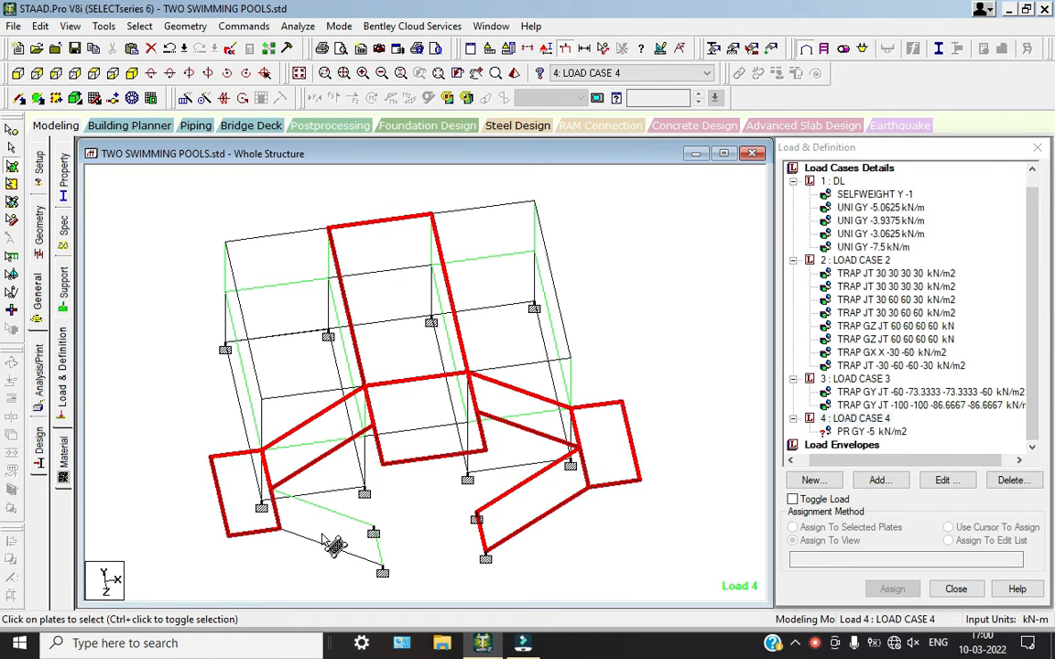
pyautogui.keyDown('ctrl'); pyautogui.click(325, 538); pyautogui.keyUp('ctrl')
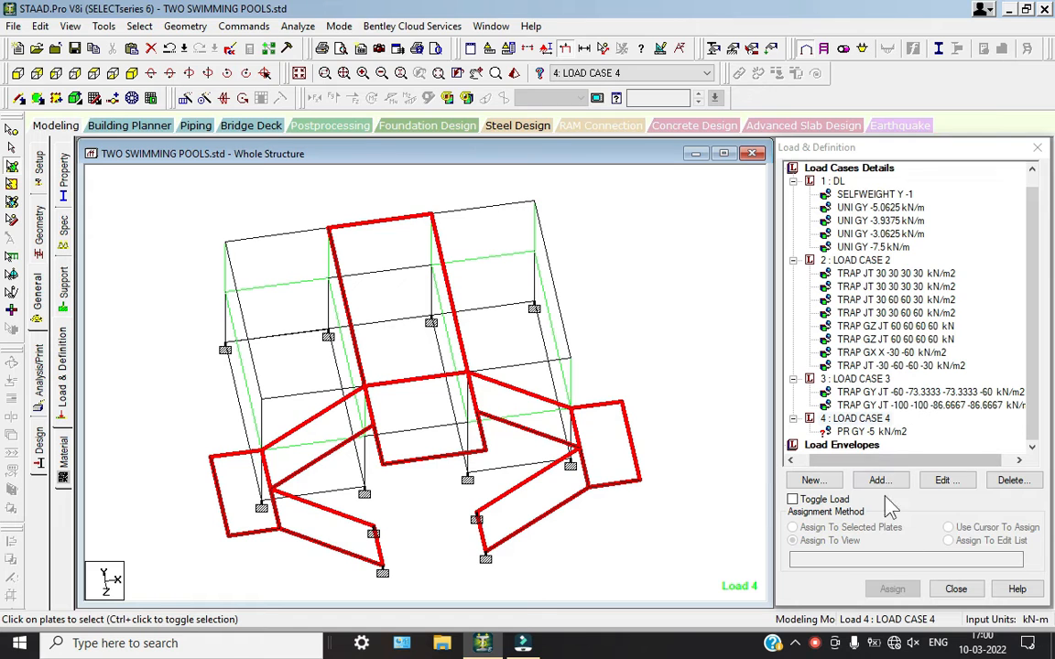
pyautogui.click(866, 431)
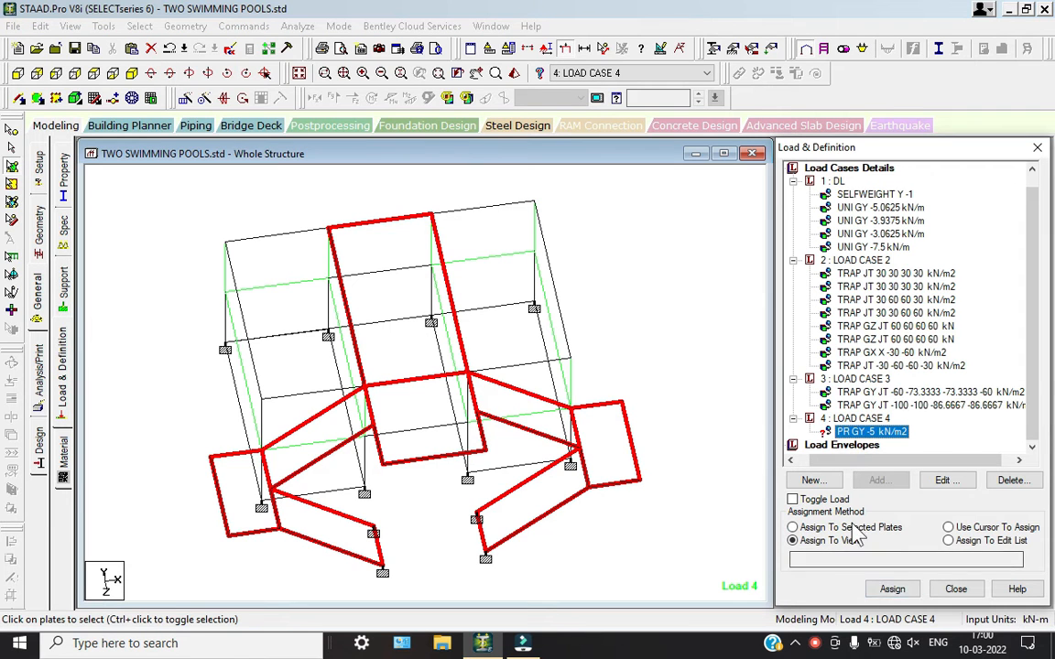
pyautogui.click(852, 527)
pyautogui.click(888, 591)
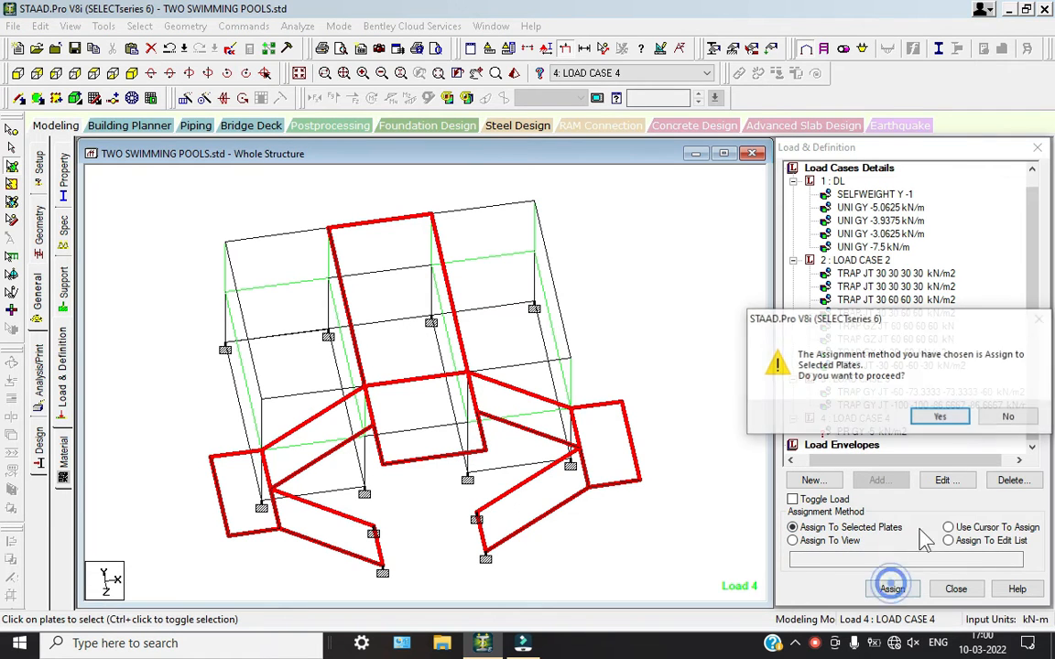
pyautogui.click(940, 417)
pyautogui.click(632, 273)
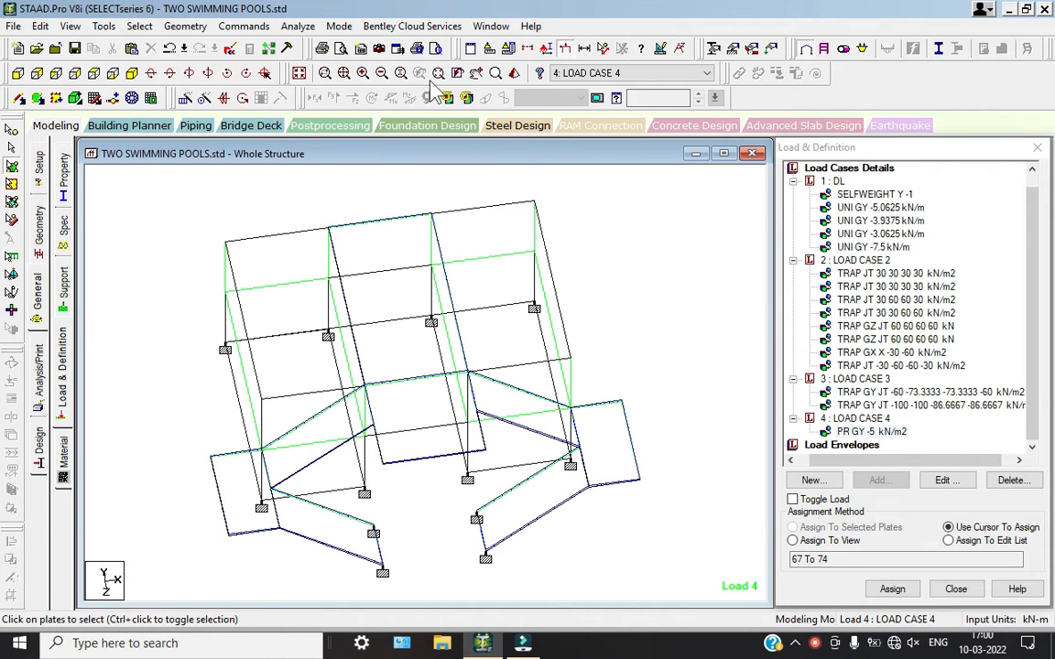
# Save the modified structure with its load case 4 pressure load.
pyautogui.click(299, 73)
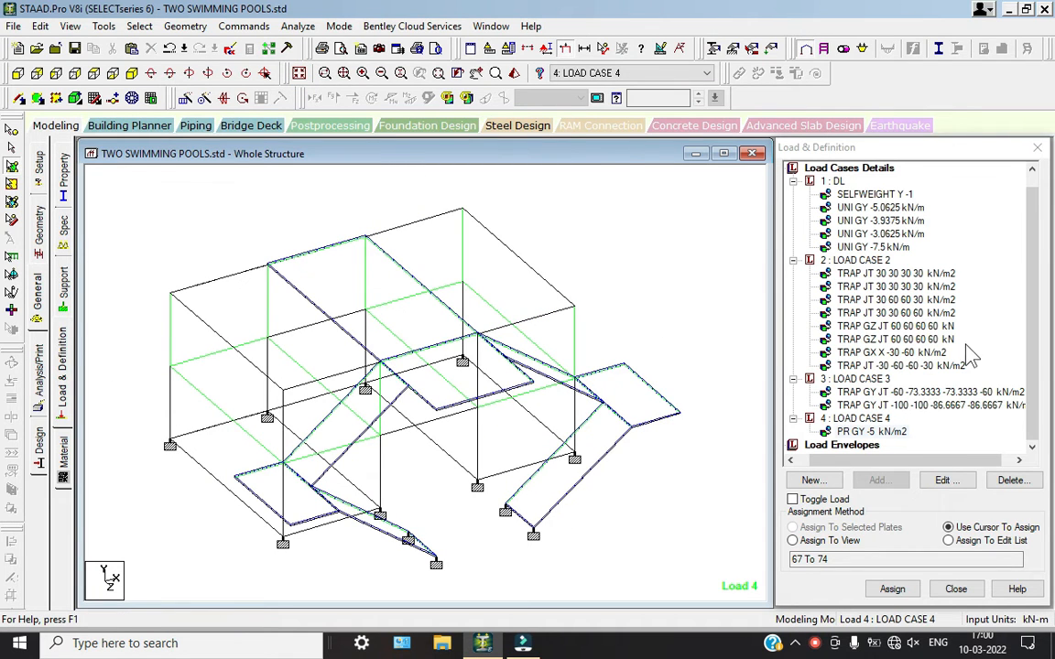
pyautogui.scroll(1, 958, 301)
pyautogui.click(1032, 306)
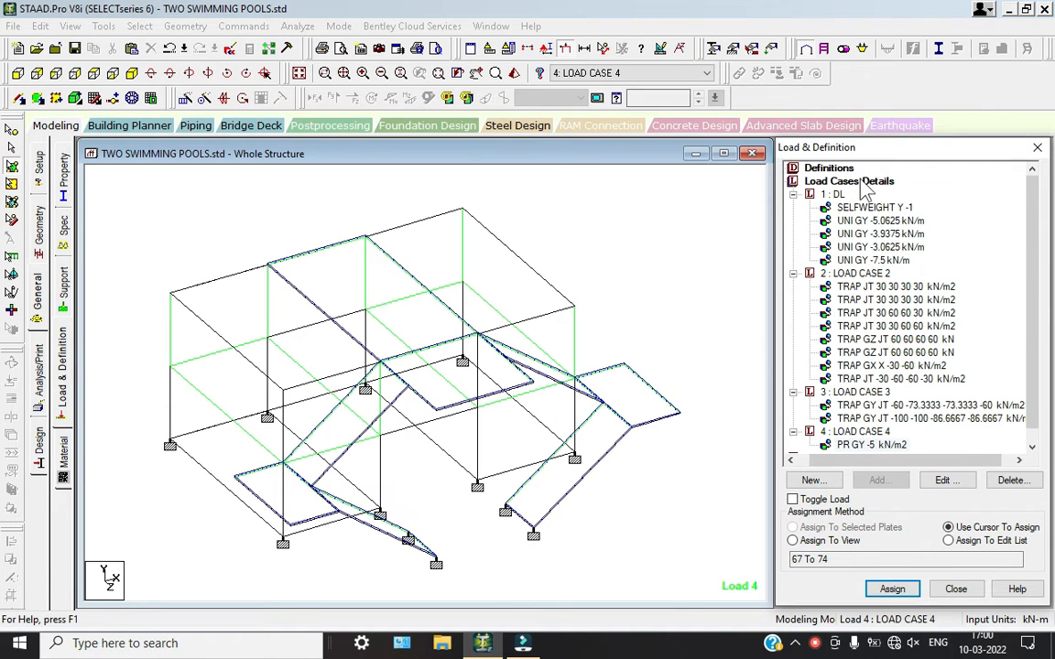
pyautogui.click(909, 415)
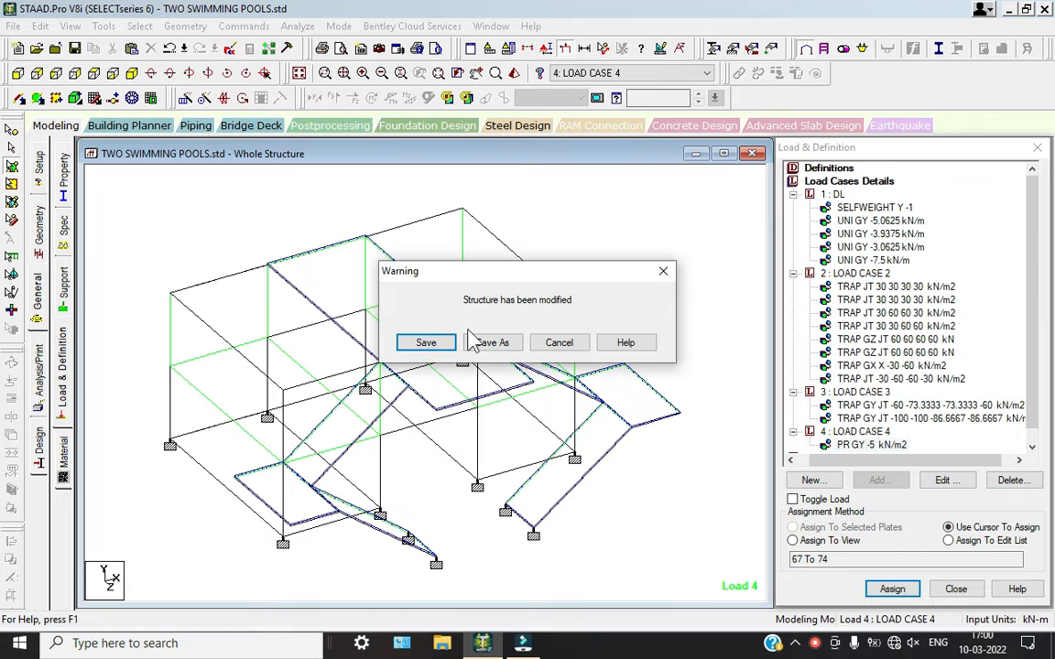
pyautogui.click(423, 342)
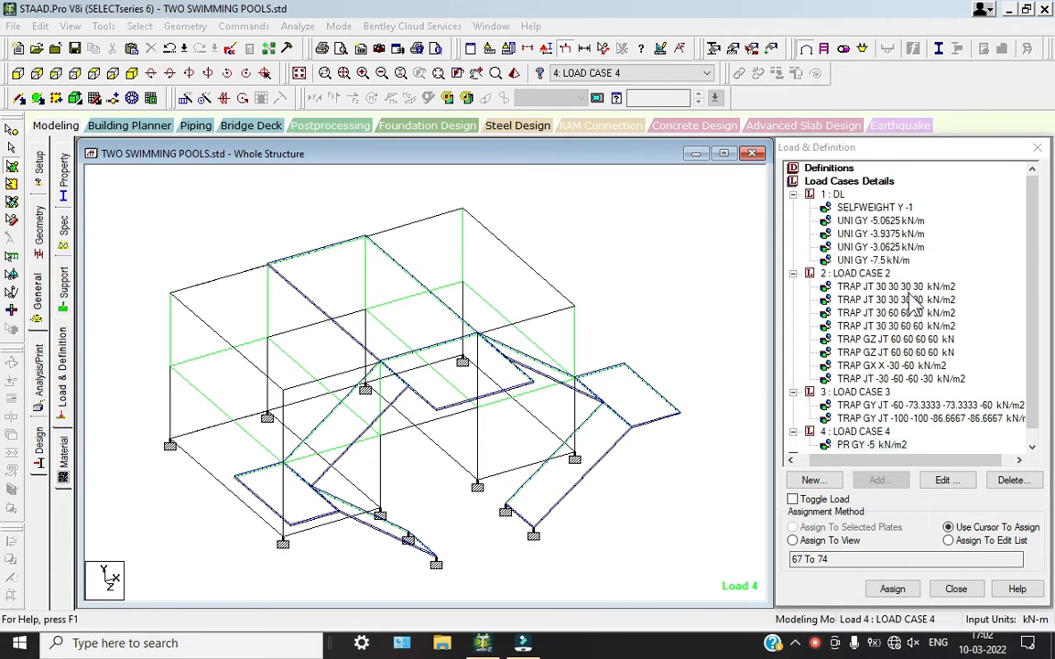
# Check the trapezoidal wall loads of load case 2 and the floor plate load of load case 3 on the model.
pyautogui.click(893, 286)
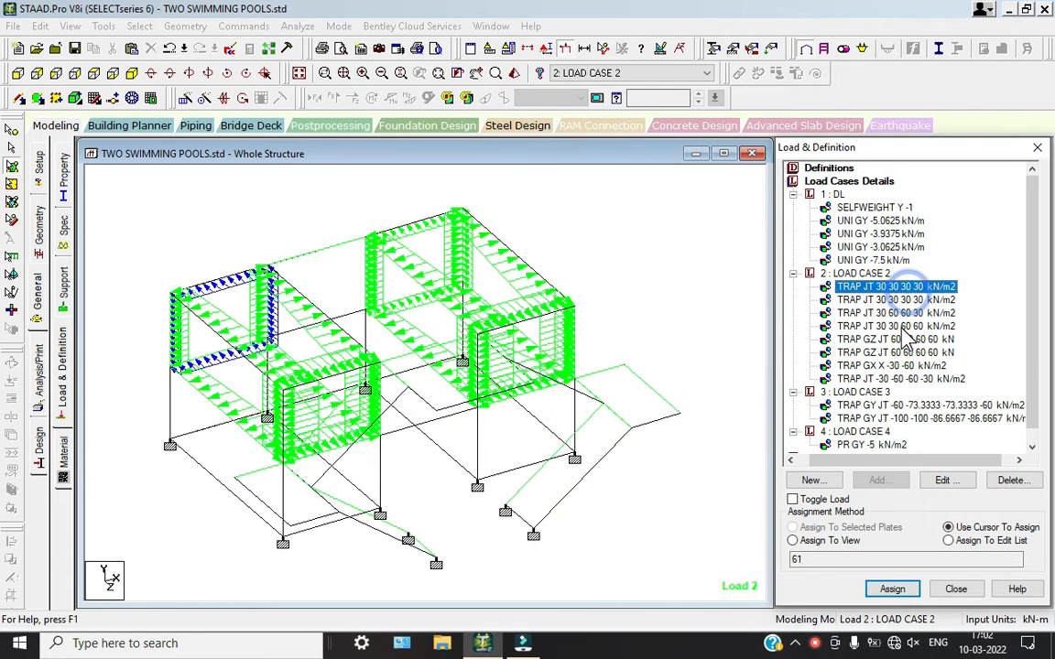
pyautogui.click(892, 339)
pyautogui.click(892, 351)
pyautogui.click(892, 365)
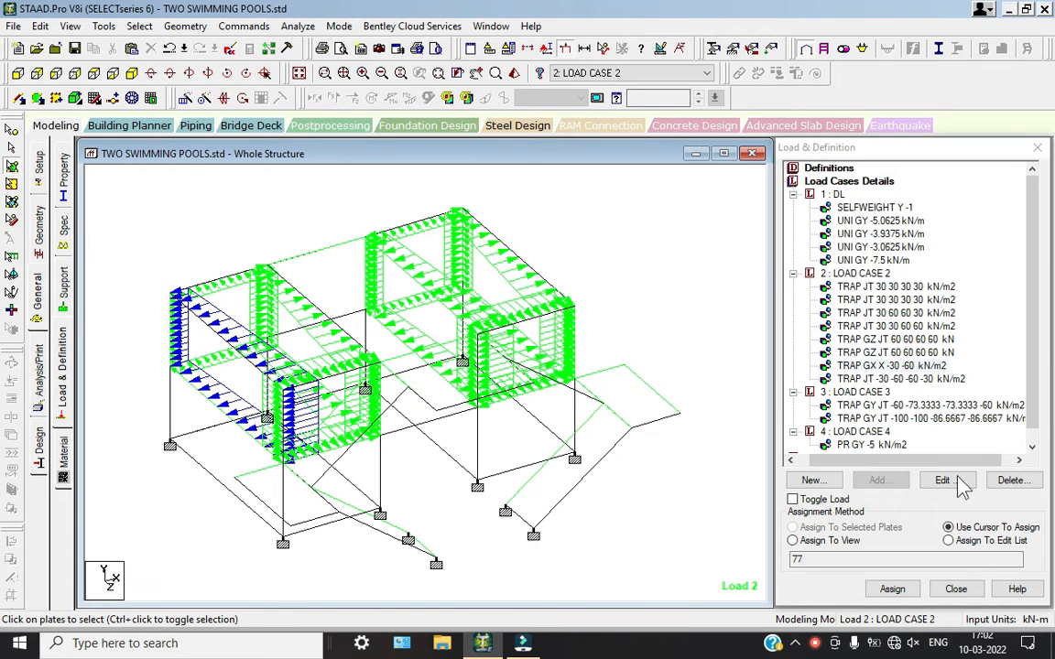
pyautogui.click(856, 418)
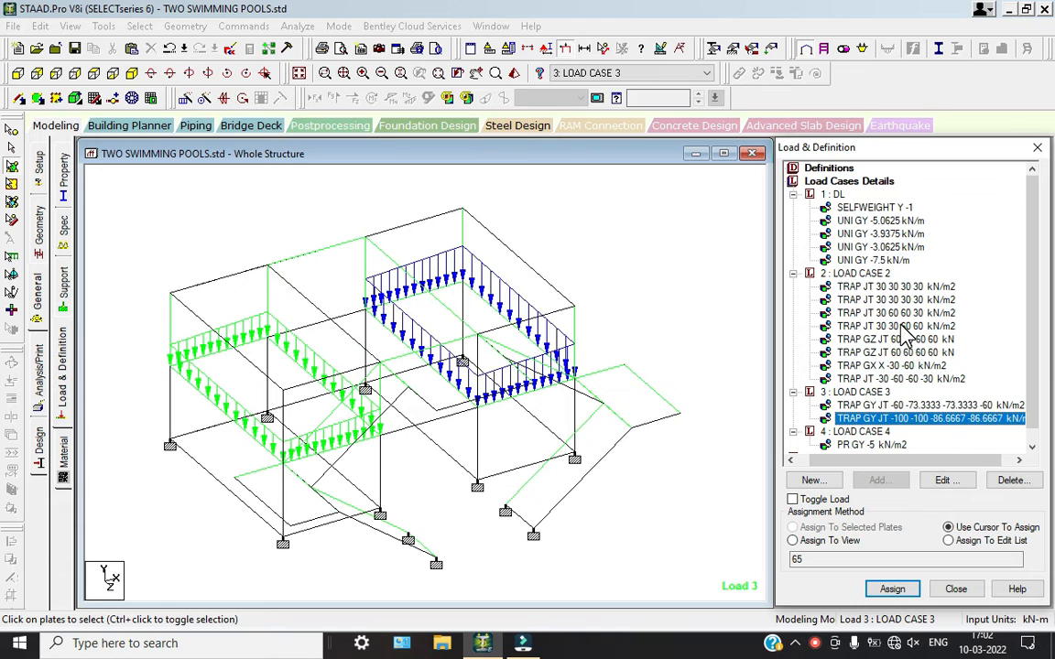
# Define normal load combination 5 from DL and load case 2, each with a factor of 1.
pyautogui.click(847, 181)
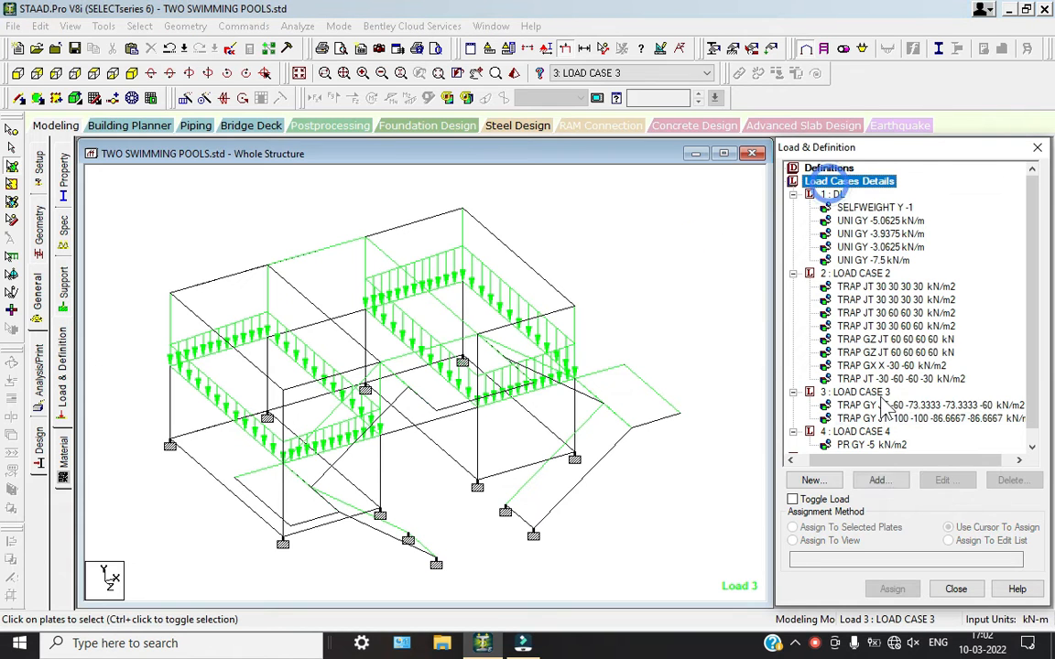
pyautogui.click(883, 481)
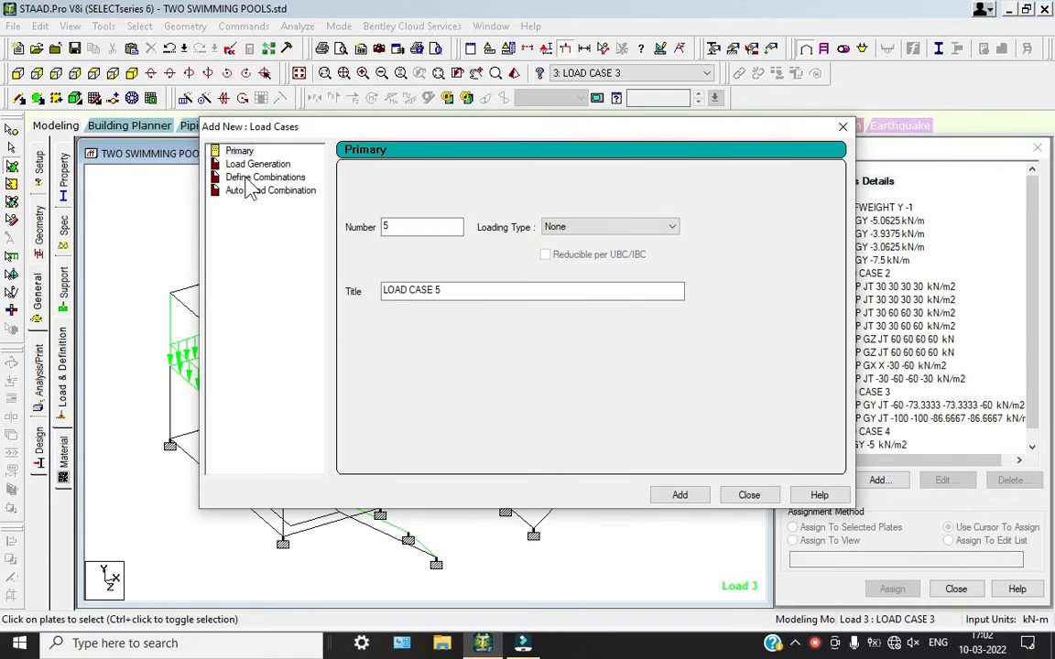
pyautogui.click(258, 177)
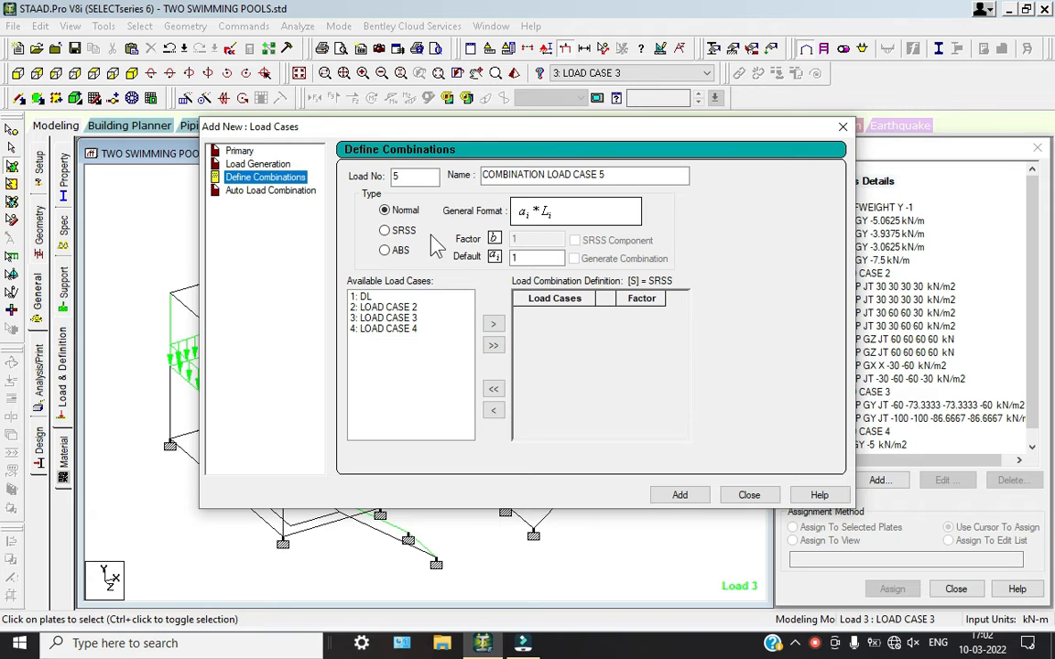
pyautogui.click(412, 310)
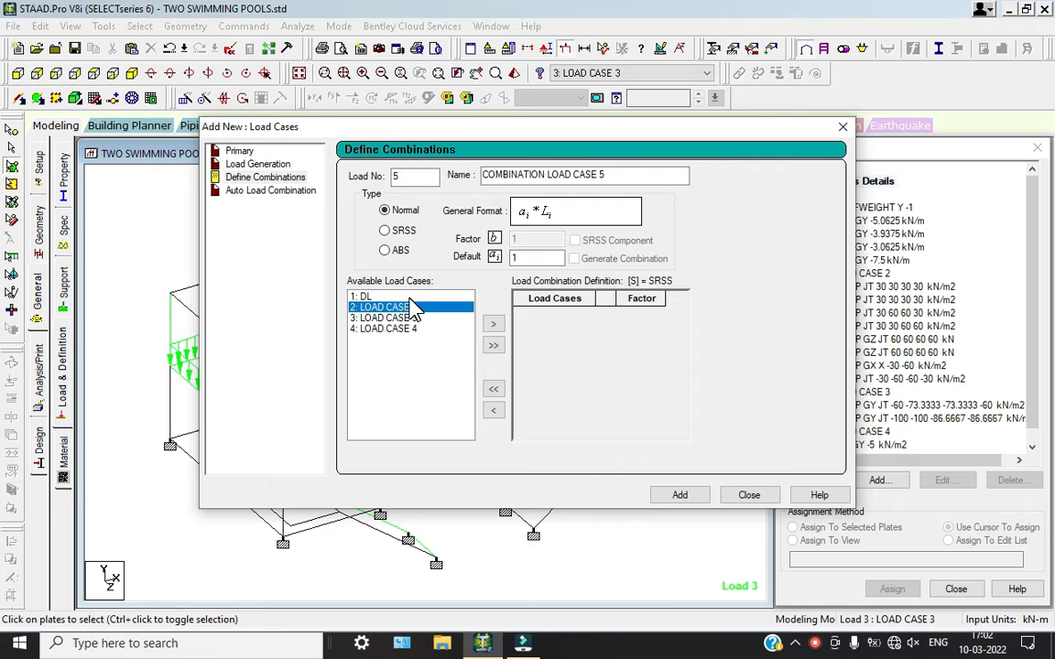
pyautogui.keyDown('ctrl'); pyautogui.click(411, 296); pyautogui.keyUp('ctrl')
pyautogui.click(492, 324)
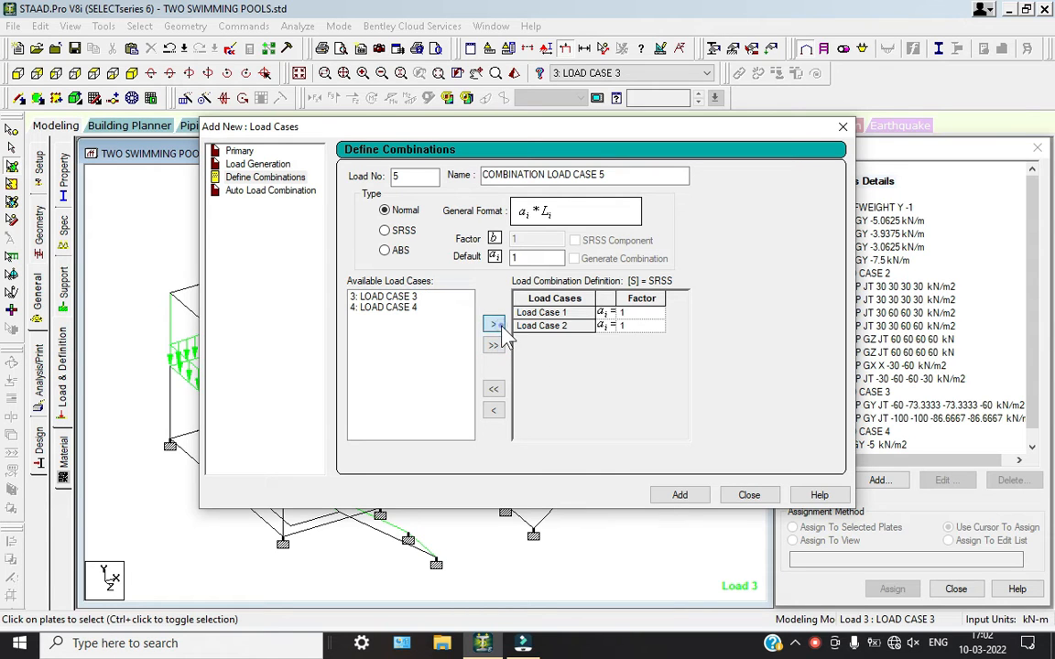
pyautogui.click(681, 497)
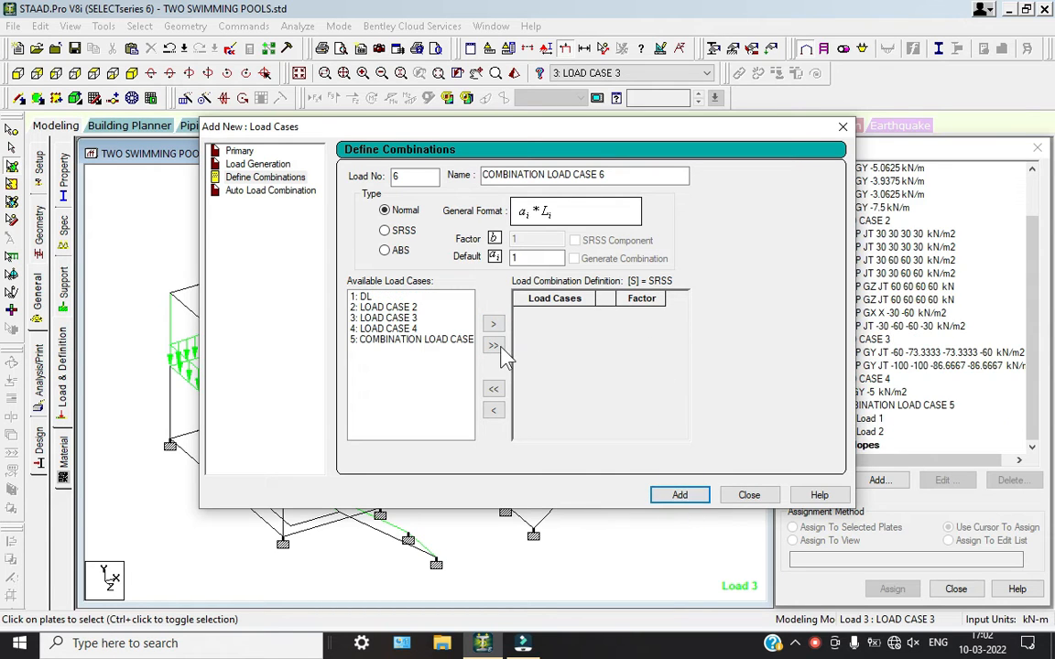
# Define normal load combination 6 from load cases 2, 3 and 4, each with a factor of 1.
pyautogui.click(371, 297)
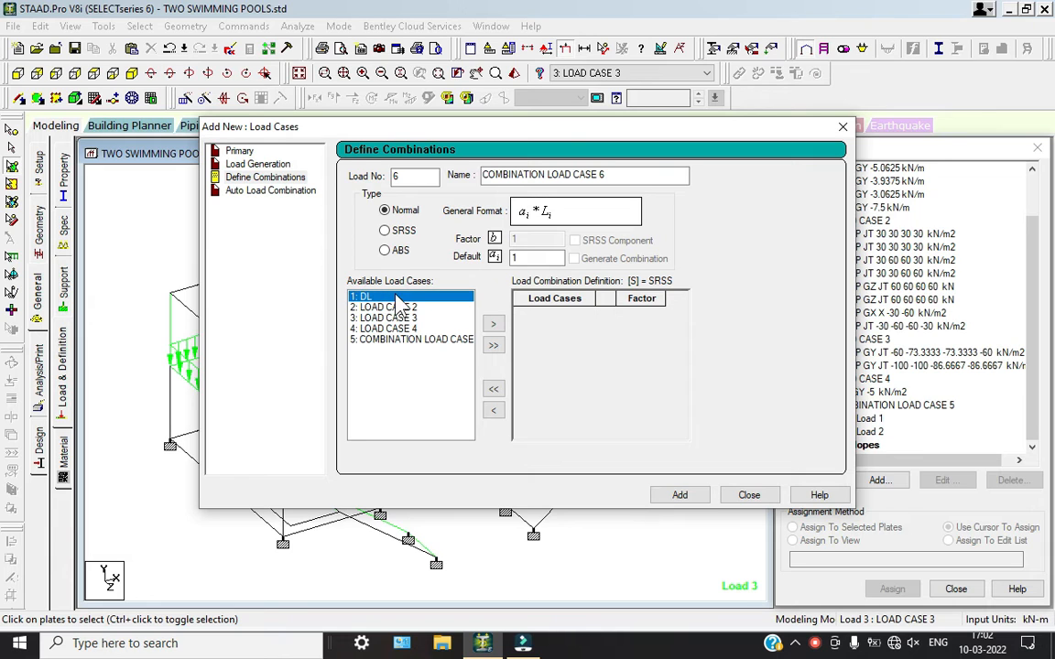
pyautogui.click(420, 296)
pyautogui.click(425, 316)
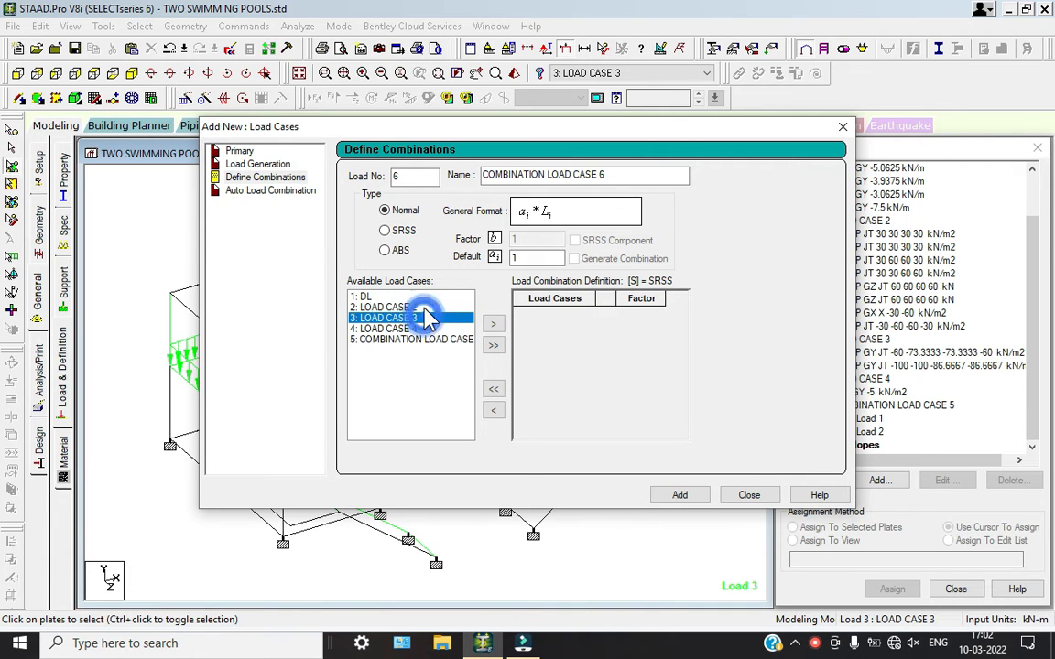
pyautogui.click(424, 305)
pyautogui.click(426, 327)
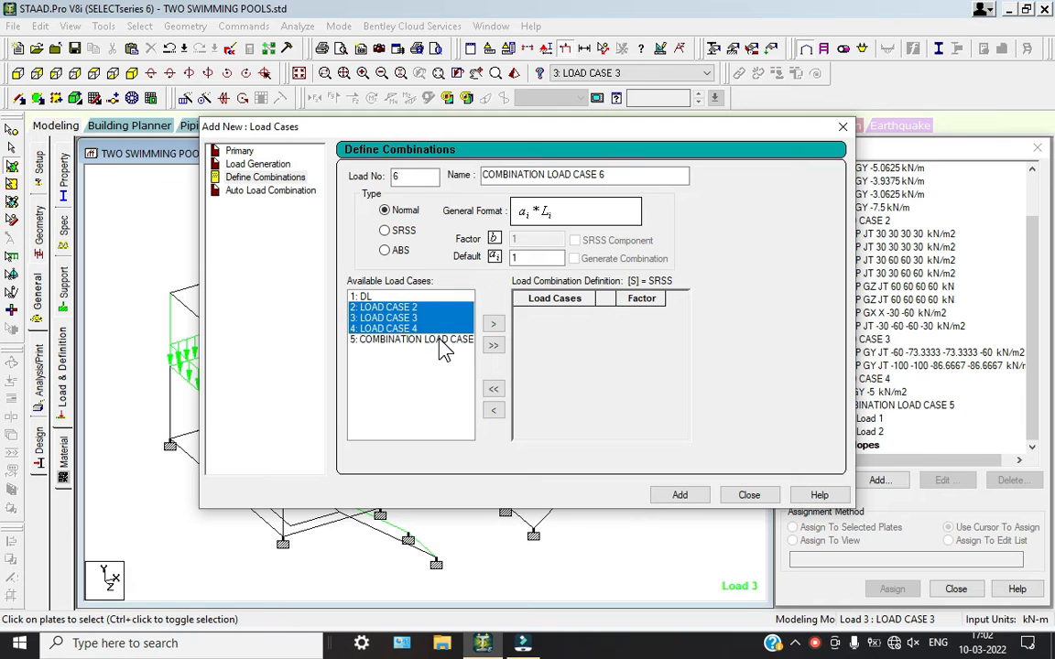
pyautogui.click(492, 326)
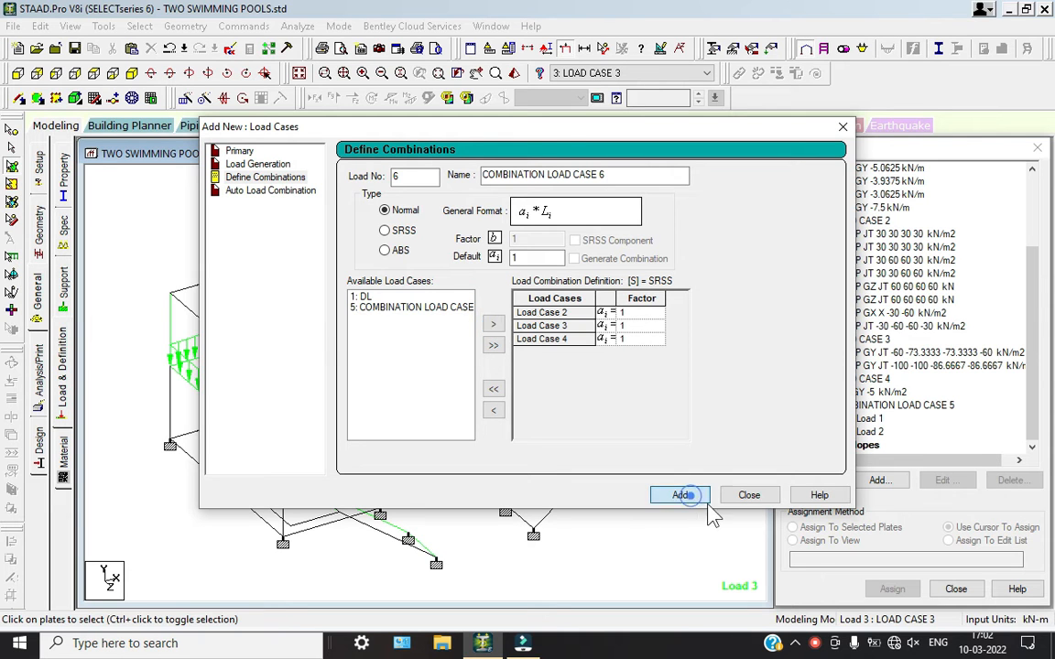
pyautogui.click(688, 495)
pyautogui.click(749, 495)
# Check the combined loads of combinations 6 and 5 on the model.
pyautogui.click(861, 405)
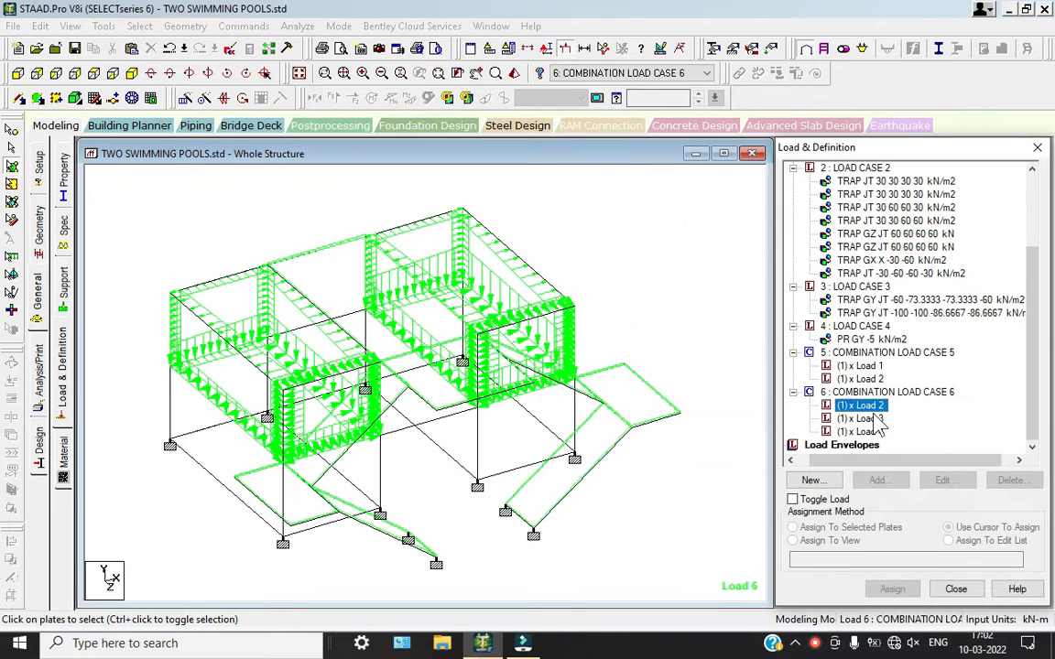
pyautogui.click(861, 365)
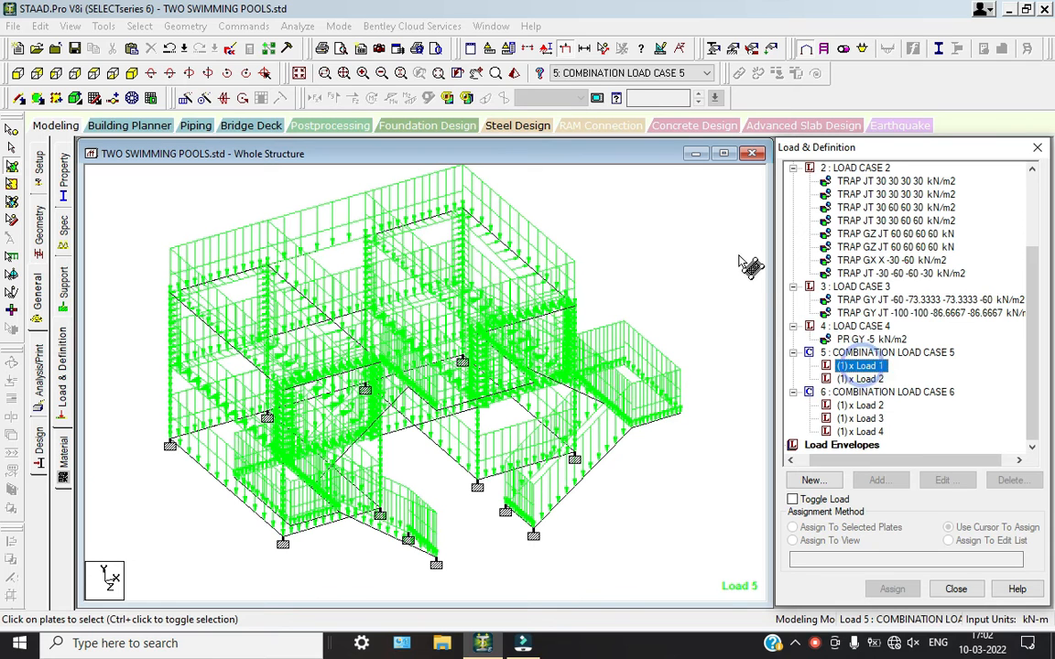
pyautogui.click(683, 223)
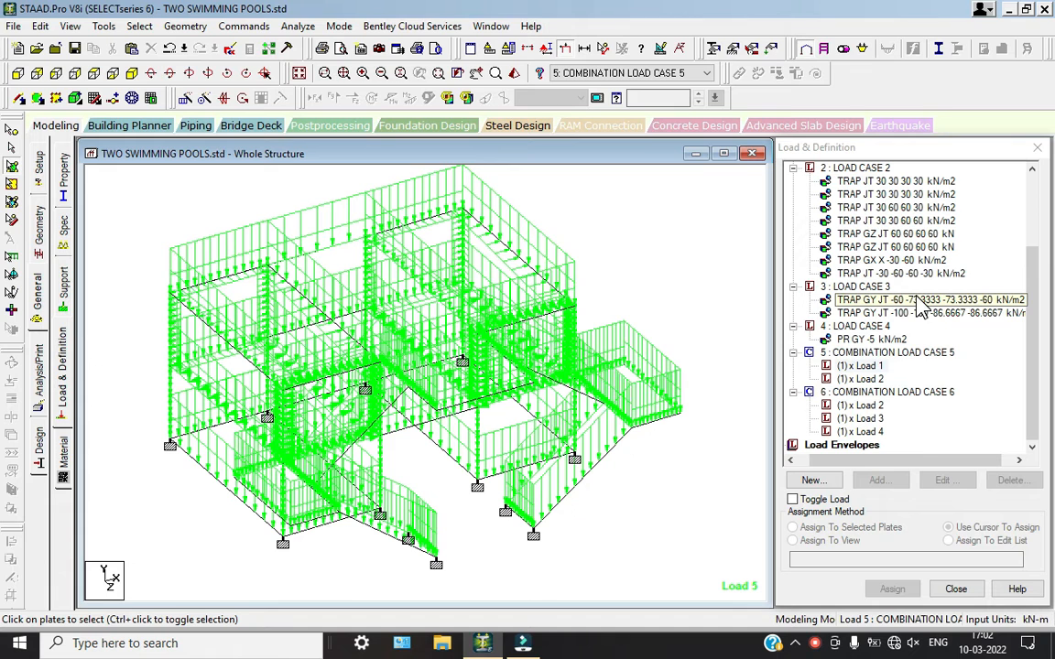
pyautogui.click(815, 643)
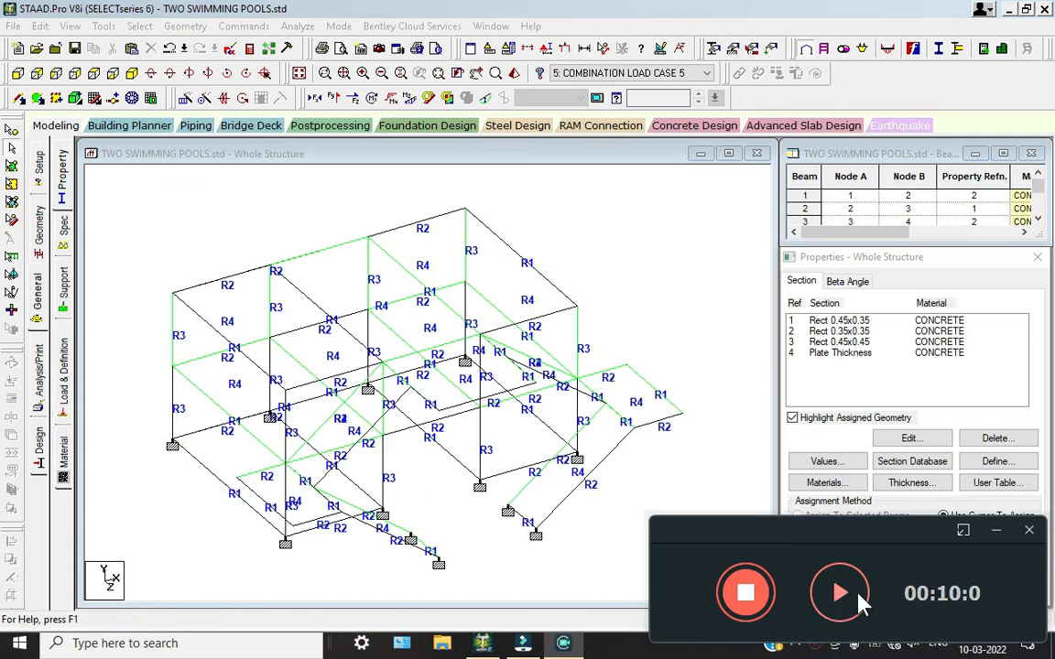
pyautogui.click(833, 591)
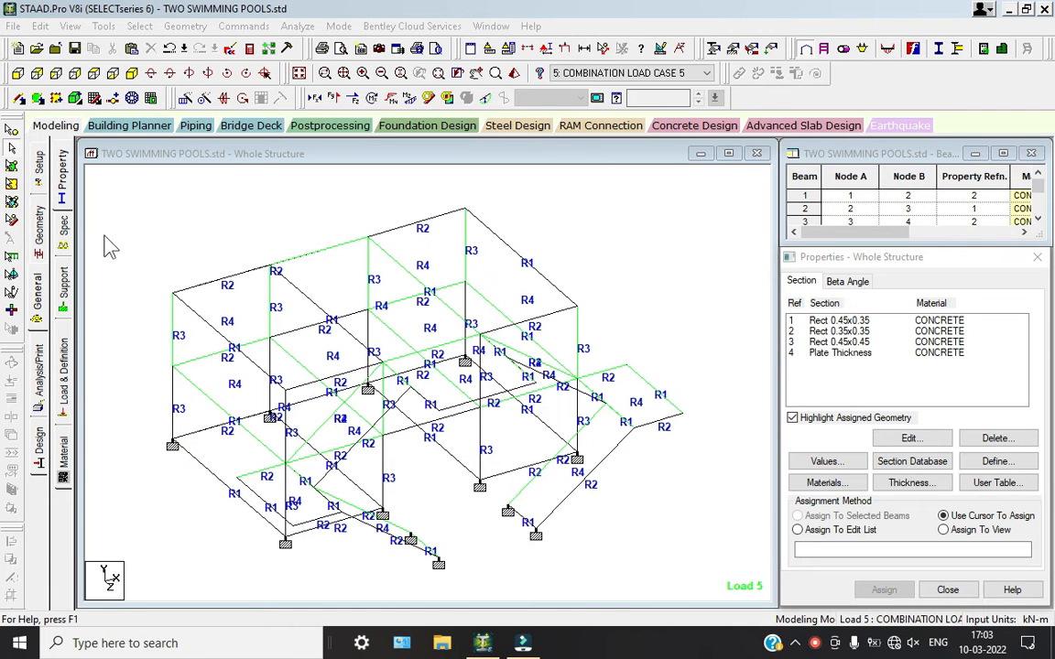
# Add a Perform Analysis command with the No Print option.
pyautogui.click(38, 377)
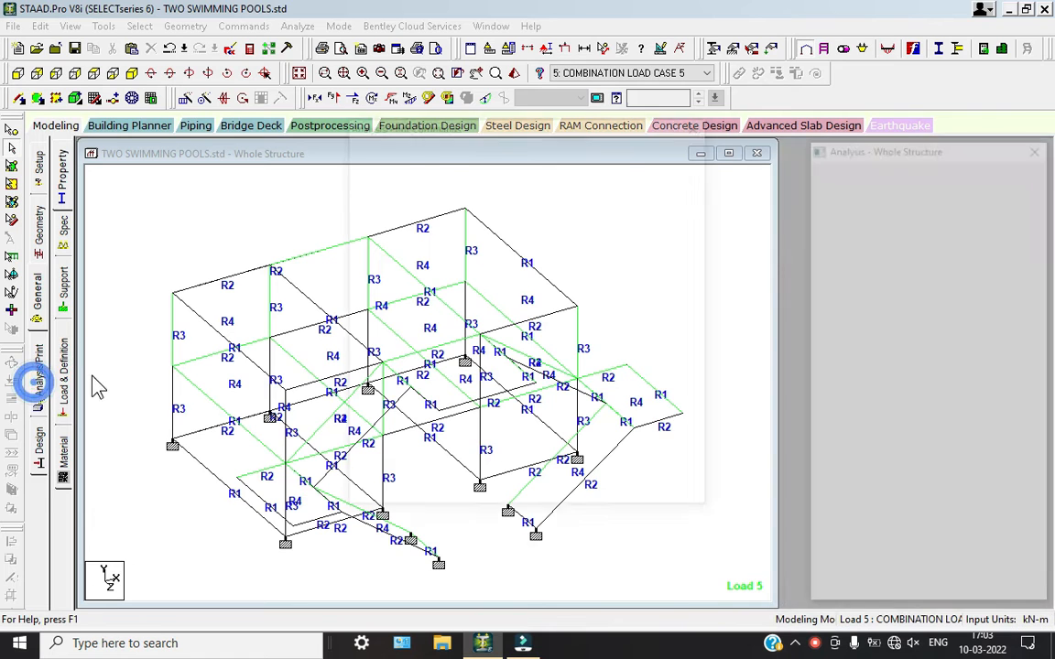
pyautogui.click(477, 496)
pyautogui.click(608, 497)
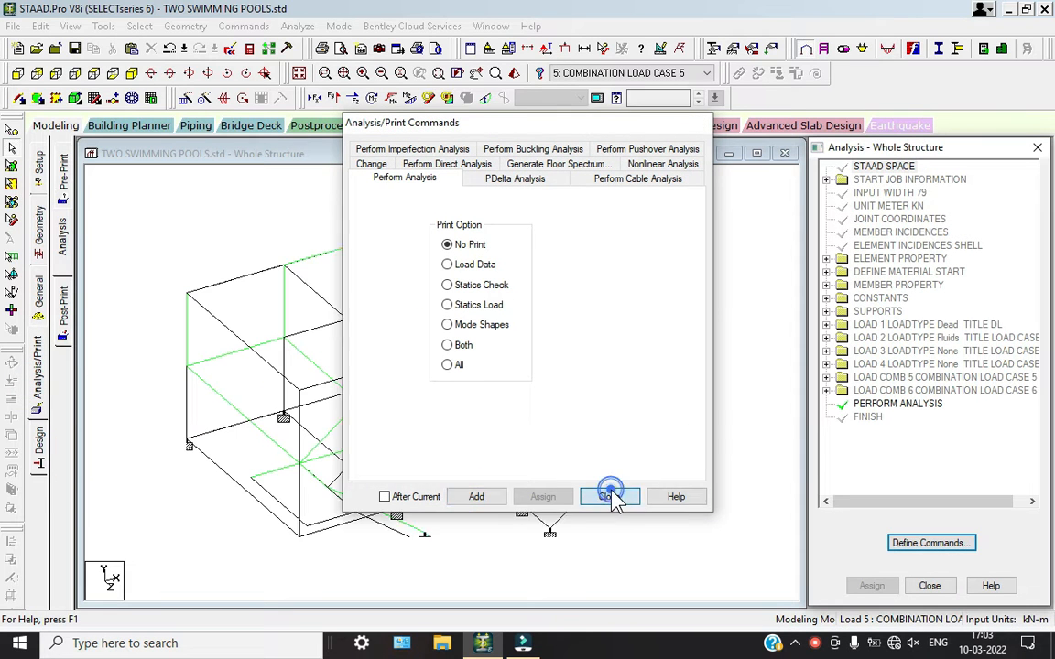
# Run the analysis and open the results in post processing mode with all six load cases selected.
pyautogui.click(298, 26)
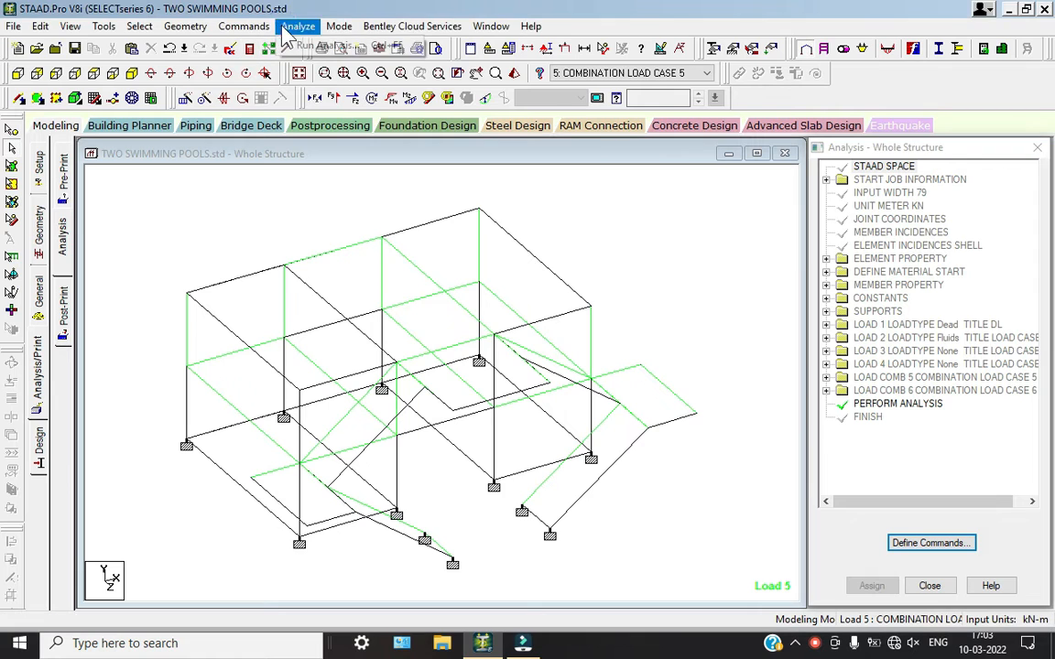
pyautogui.click(325, 43)
pyautogui.click(426, 360)
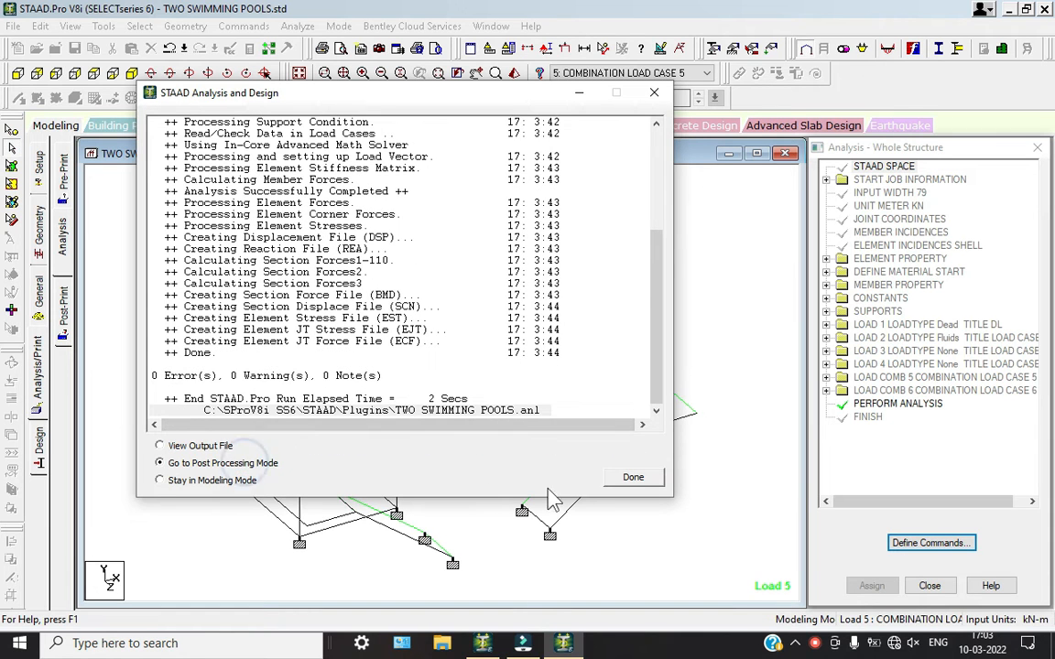
pyautogui.click(633, 478)
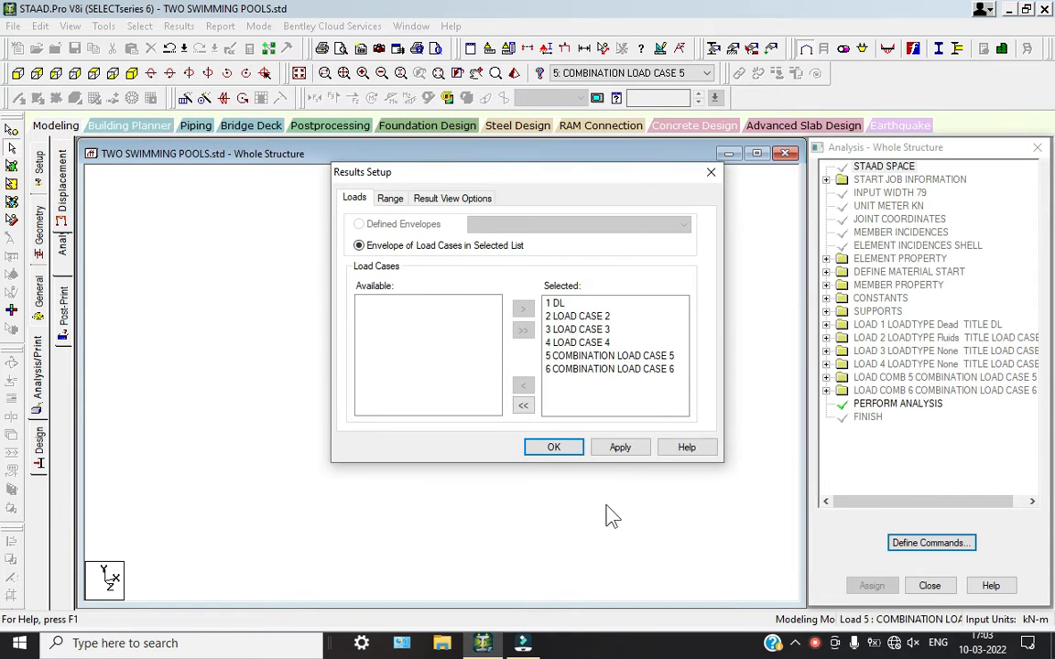
pyautogui.click(554, 448)
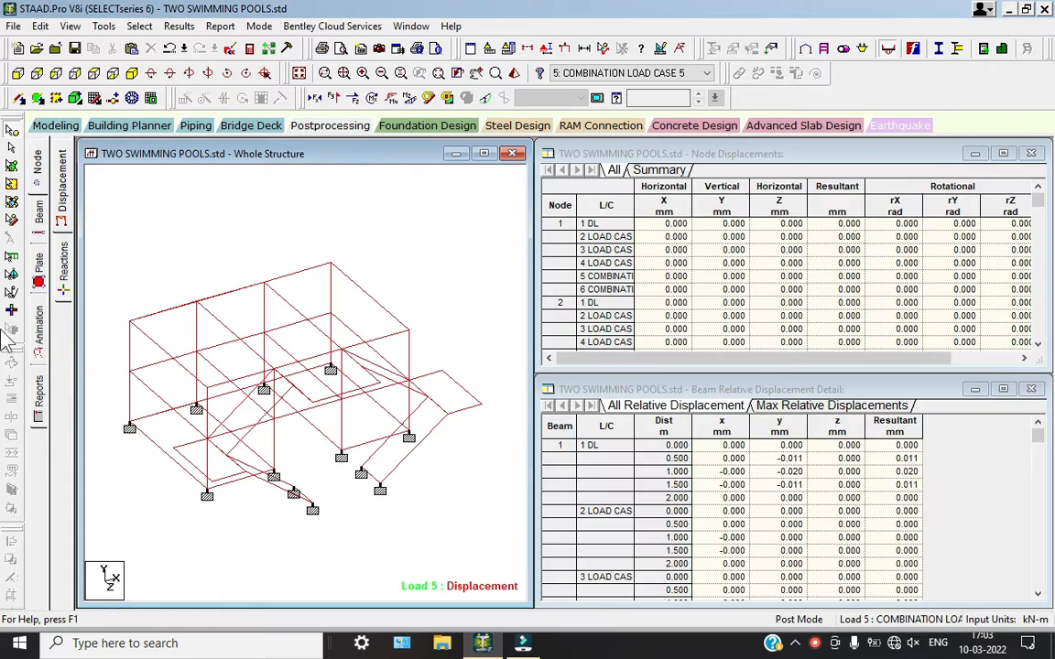
# Display the Max Absolute plate stress contours with normal fill for combination load case 5 and for DL.
pyautogui.click(39, 266)
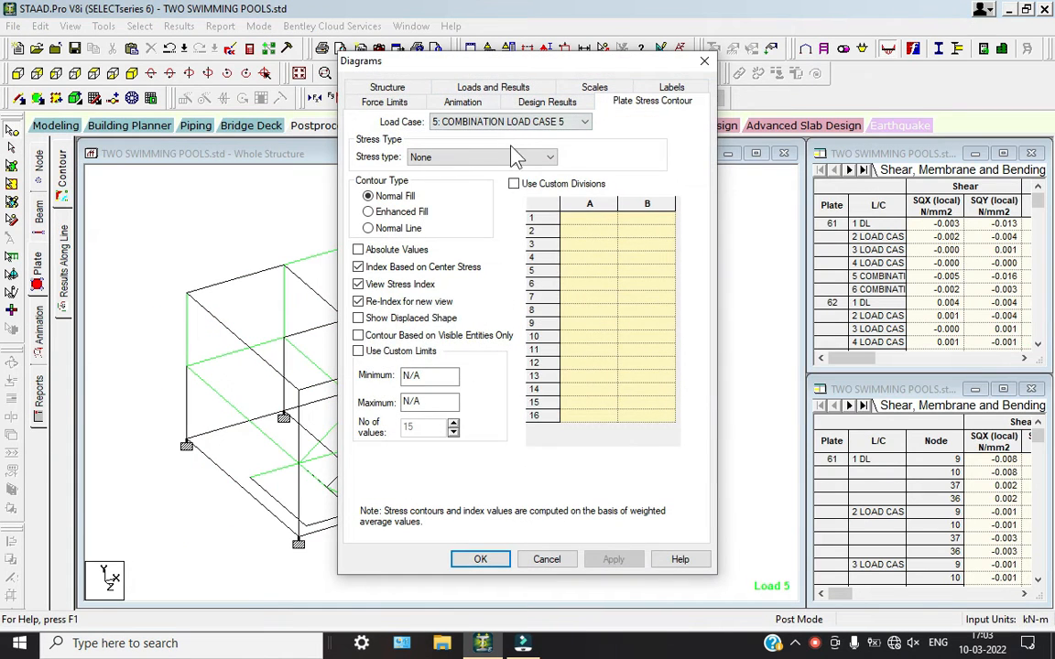
pyautogui.click(518, 157)
pyautogui.click(463, 181)
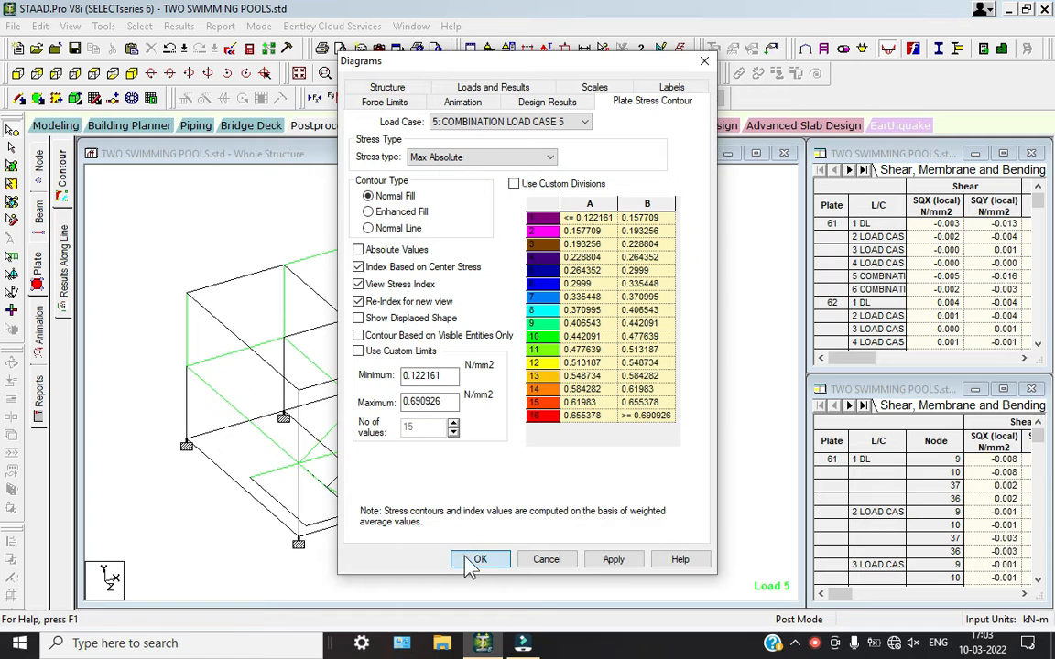
pyautogui.click(476, 560)
pyautogui.click(635, 75)
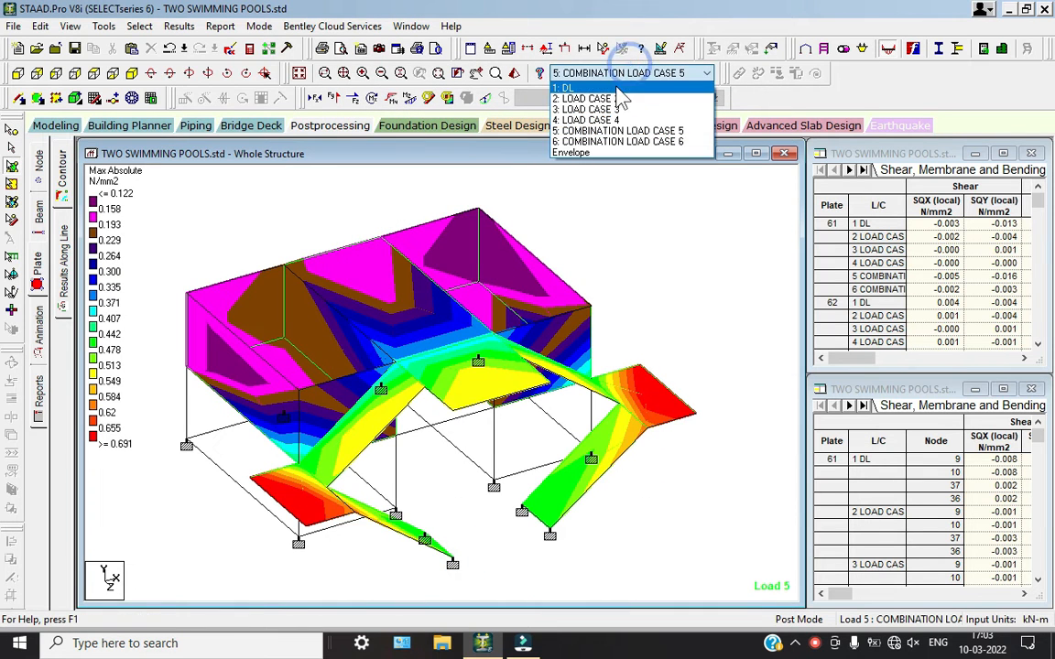
pyautogui.click(615, 89)
# Animate the structure's deflection under the DL load case.
pyautogui.click(39, 316)
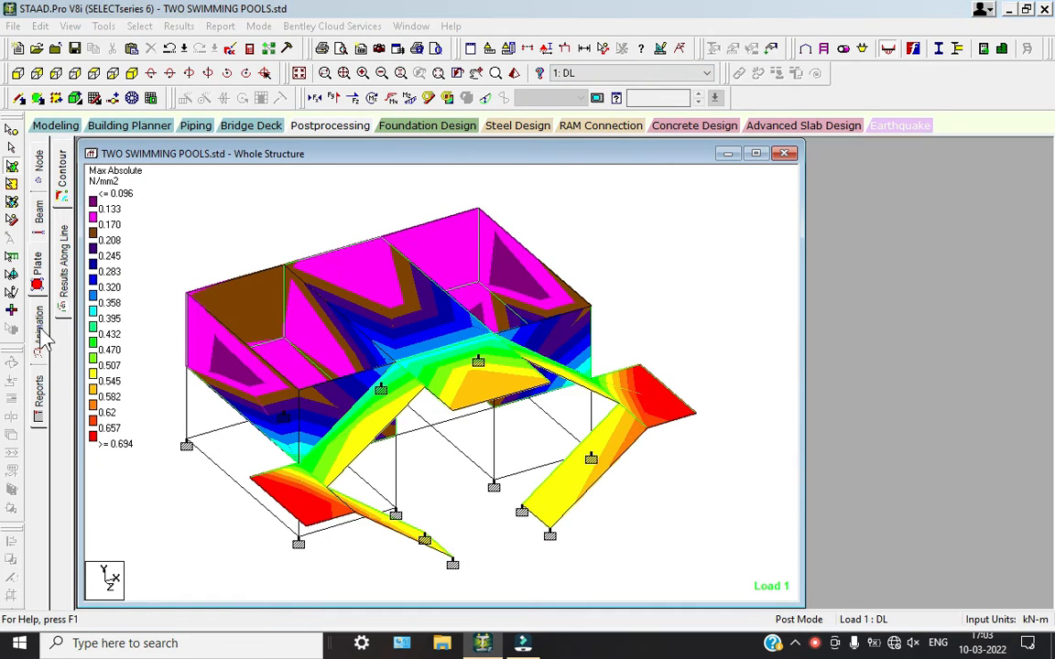
pyautogui.click(394, 165)
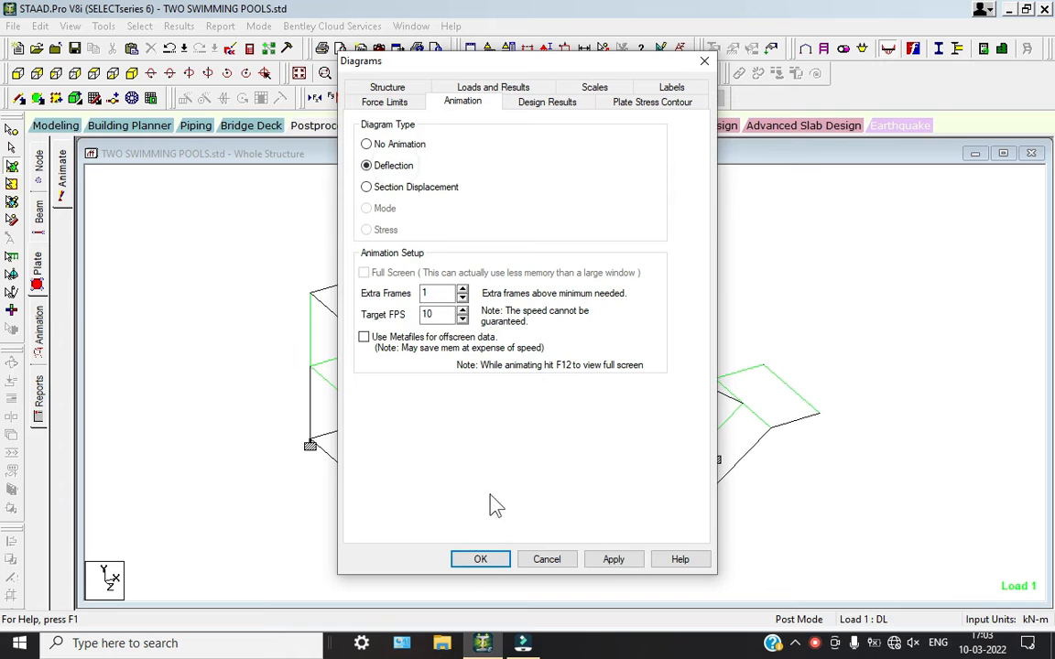
pyautogui.click(482, 562)
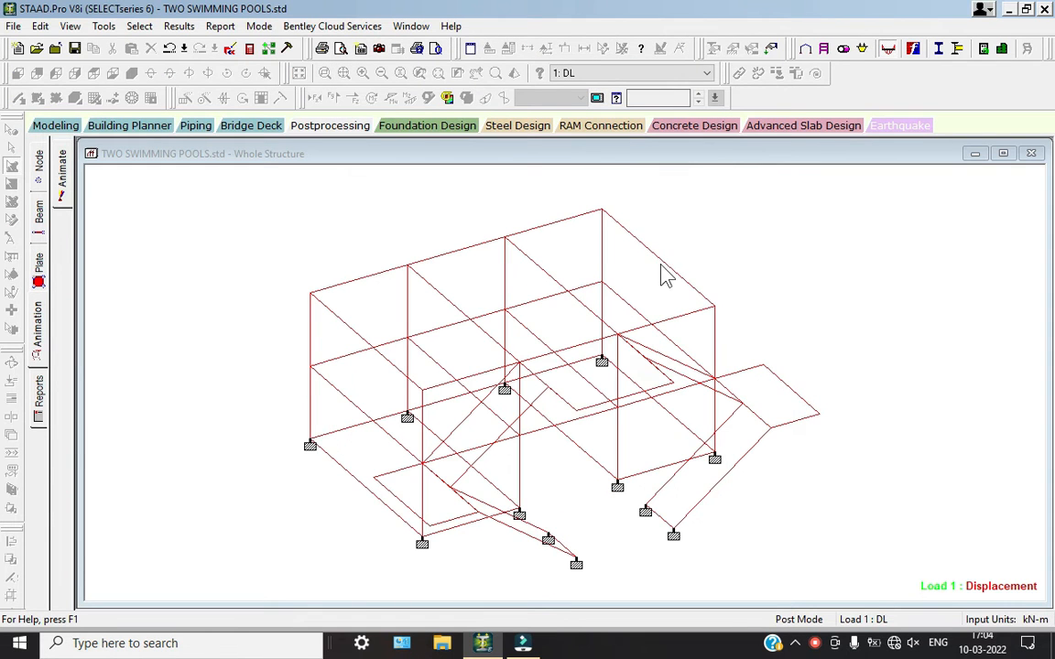
# View the deflection animation for load case 2, load case 3 and combination load case 5.
pyautogui.click(593, 73)
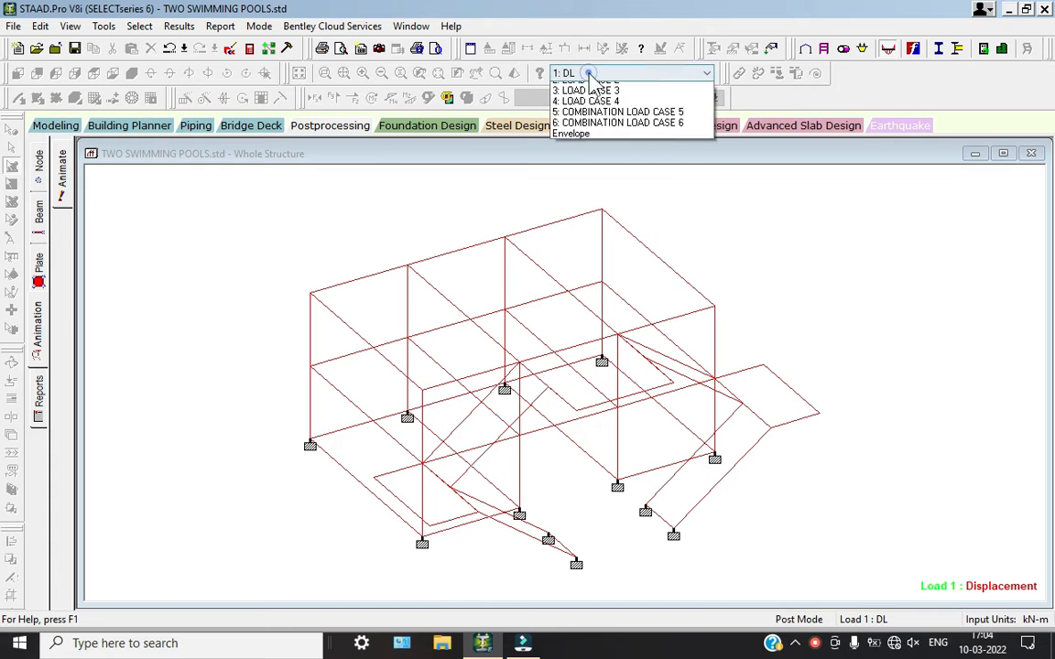
pyautogui.click(593, 94)
pyautogui.click(594, 72)
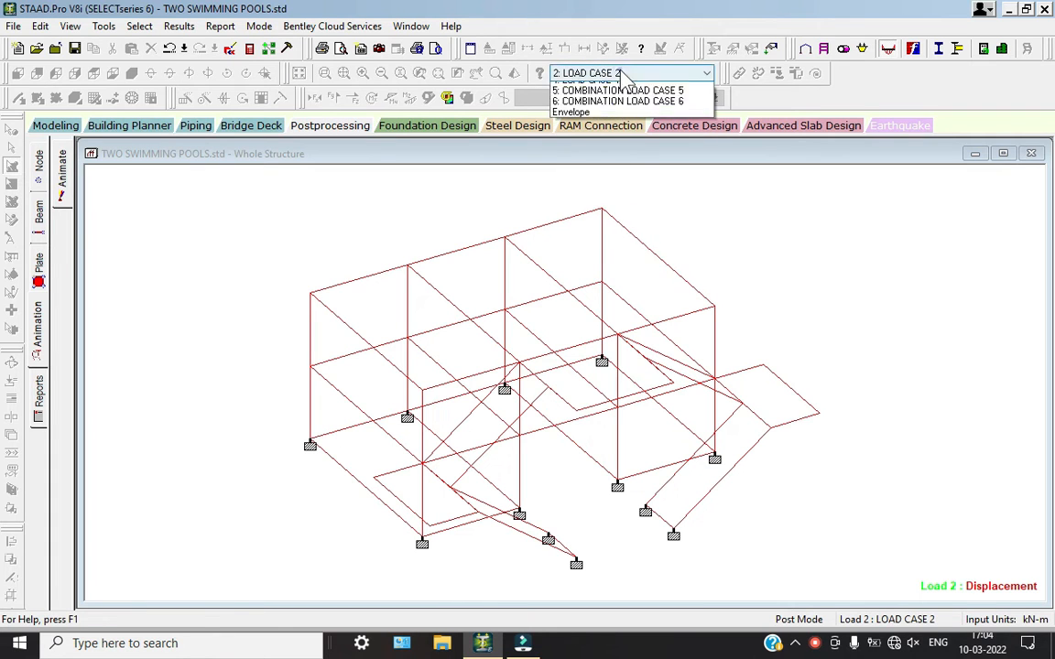
pyautogui.scroll(1, 595, 96)
pyautogui.click(595, 107)
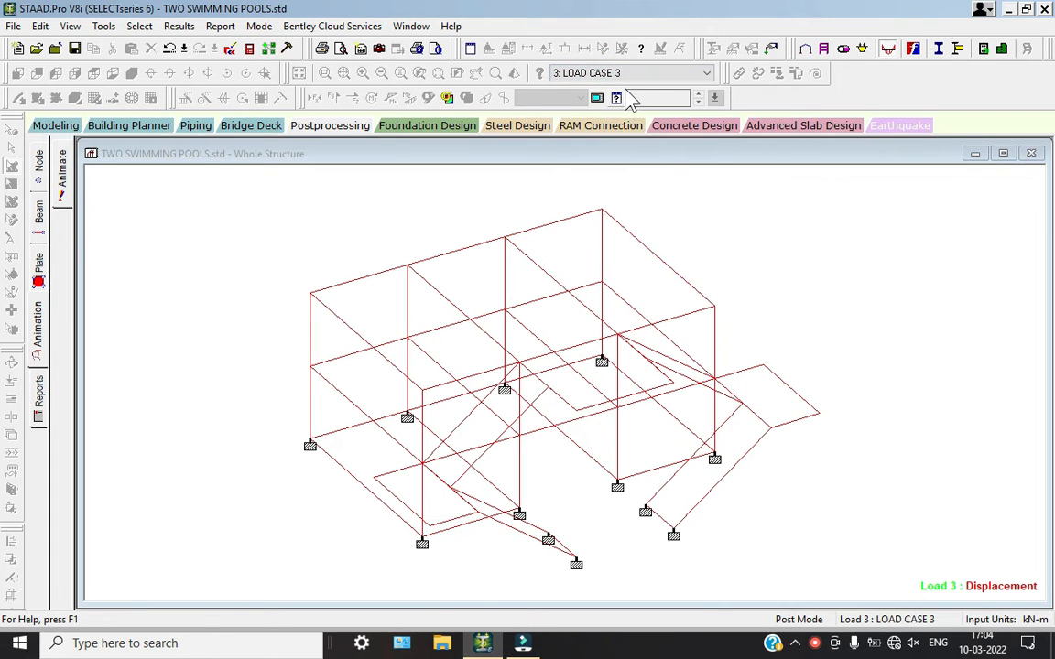
pyautogui.click(558, 73)
pyautogui.click(623, 129)
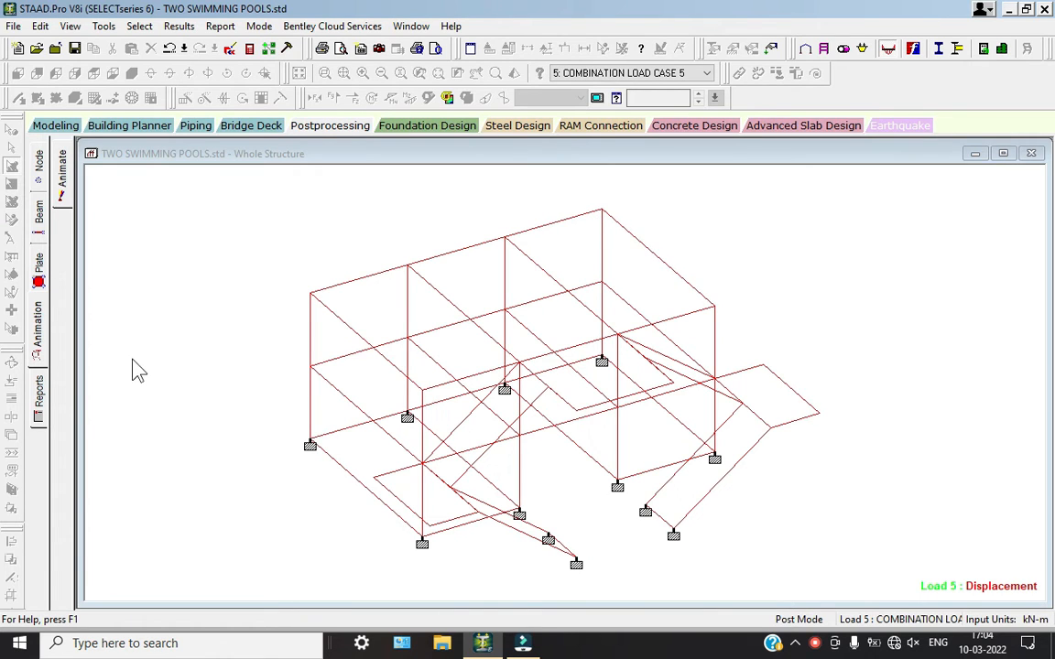
# Animate the Max Absolute plate stress contours for combination load case 5 using the Stress diagram type.
pyautogui.click(39, 328)
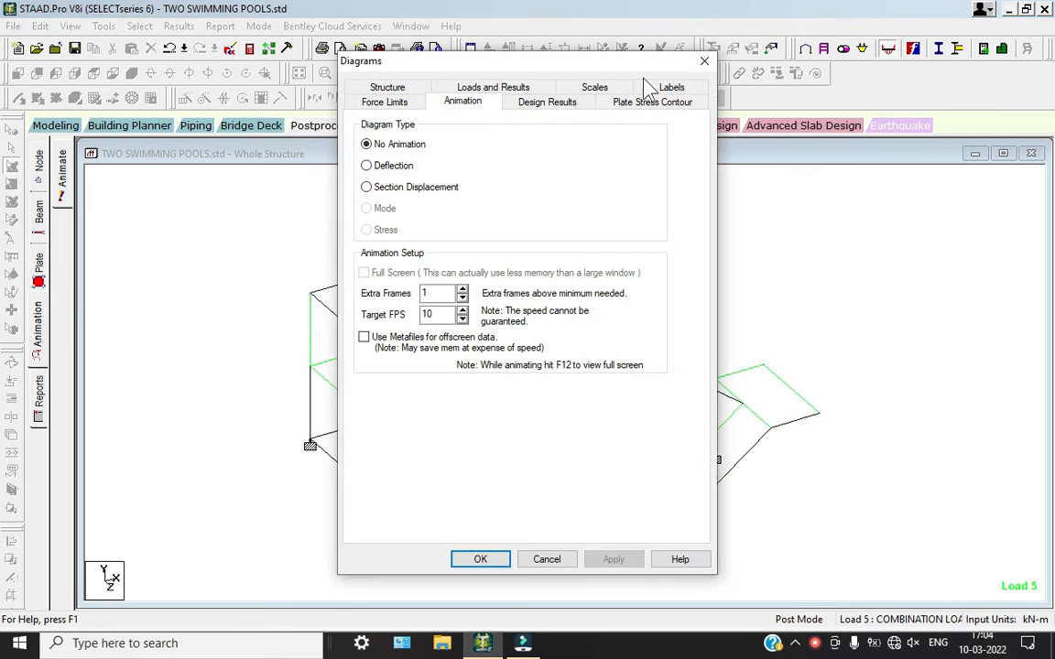
pyautogui.click(652, 103)
pyautogui.click(469, 157)
pyautogui.click(454, 183)
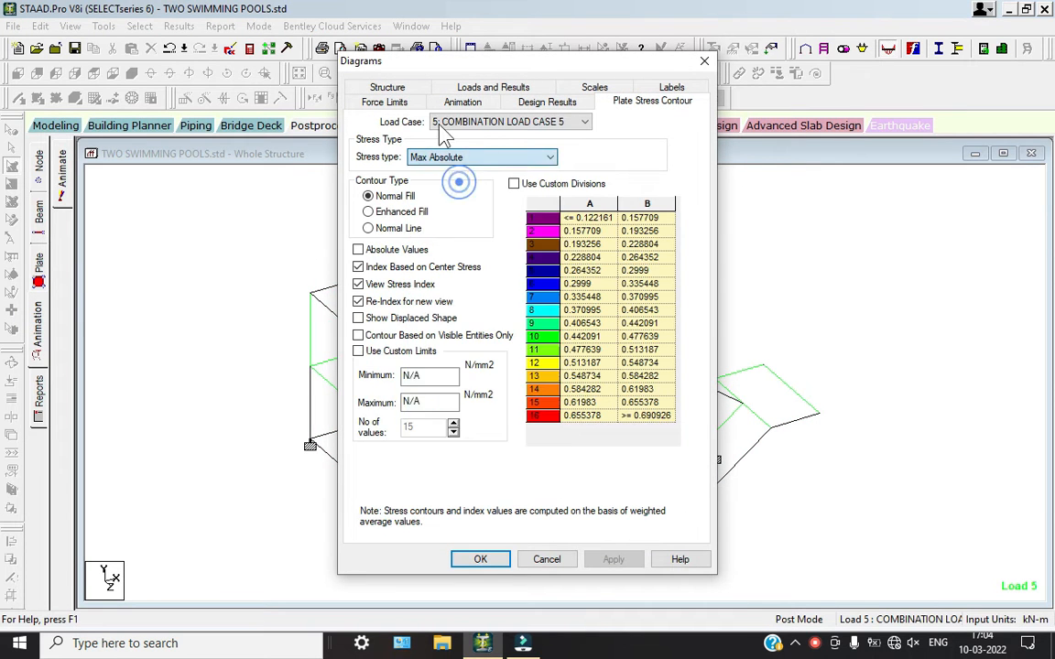
pyautogui.click(463, 102)
pyautogui.click(381, 224)
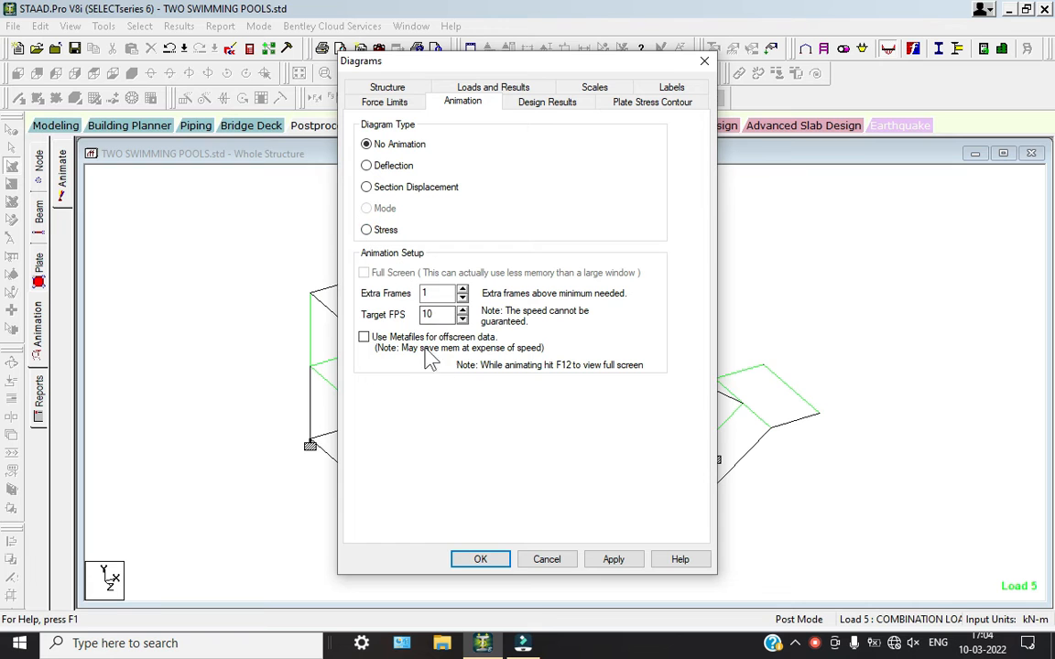
pyautogui.click(375, 230)
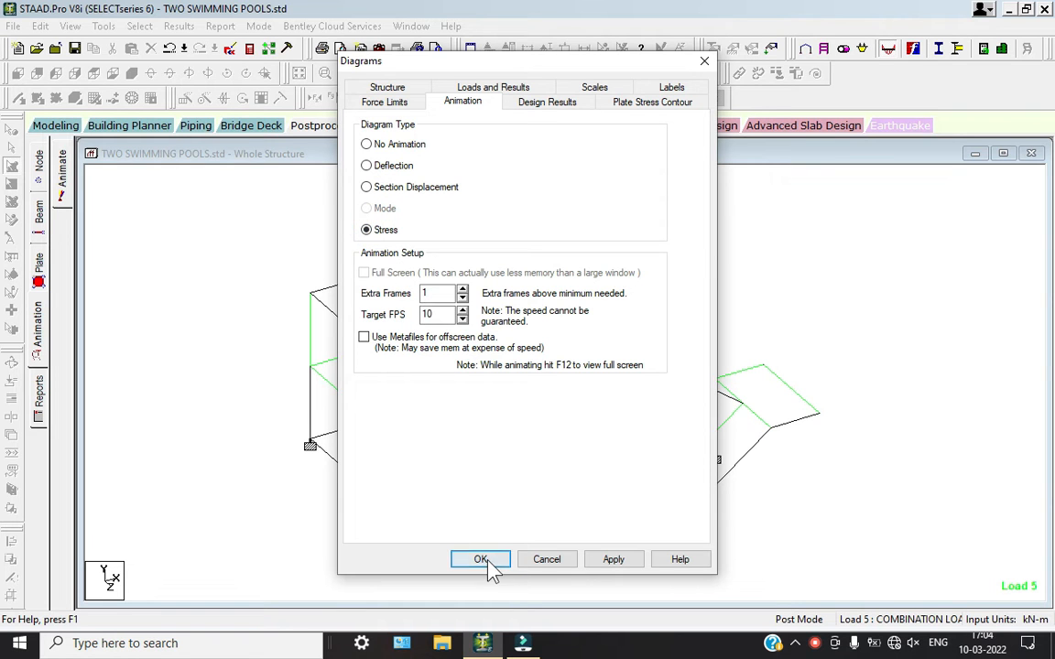
pyautogui.click(484, 560)
# View the plate stress animation for load case 2, load case 3 and load case 4.
pyautogui.click(575, 75)
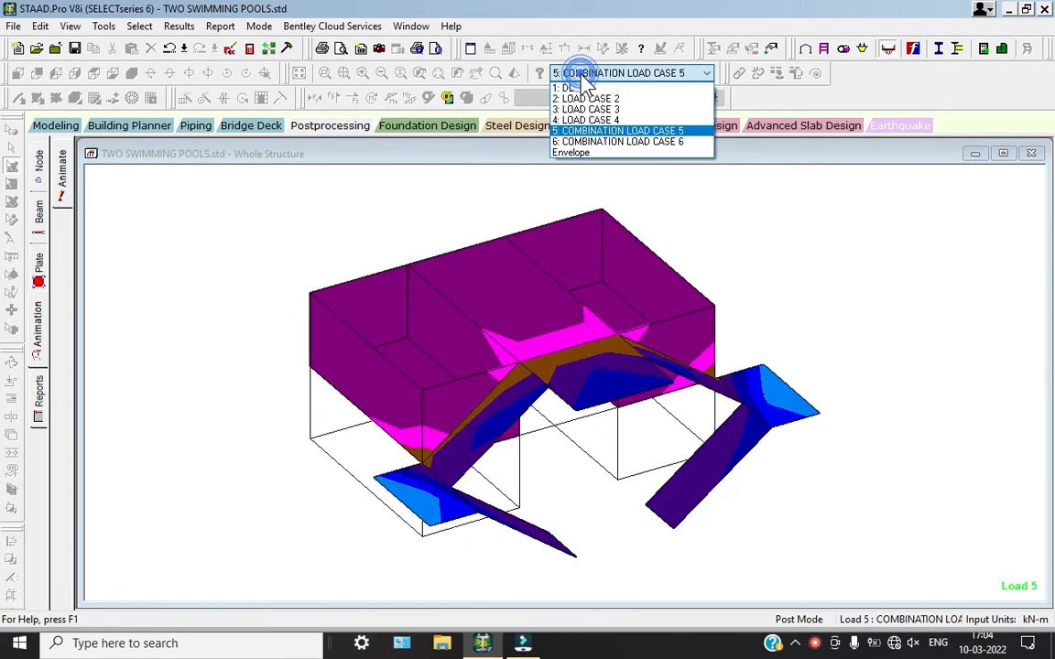
pyautogui.click(586, 97)
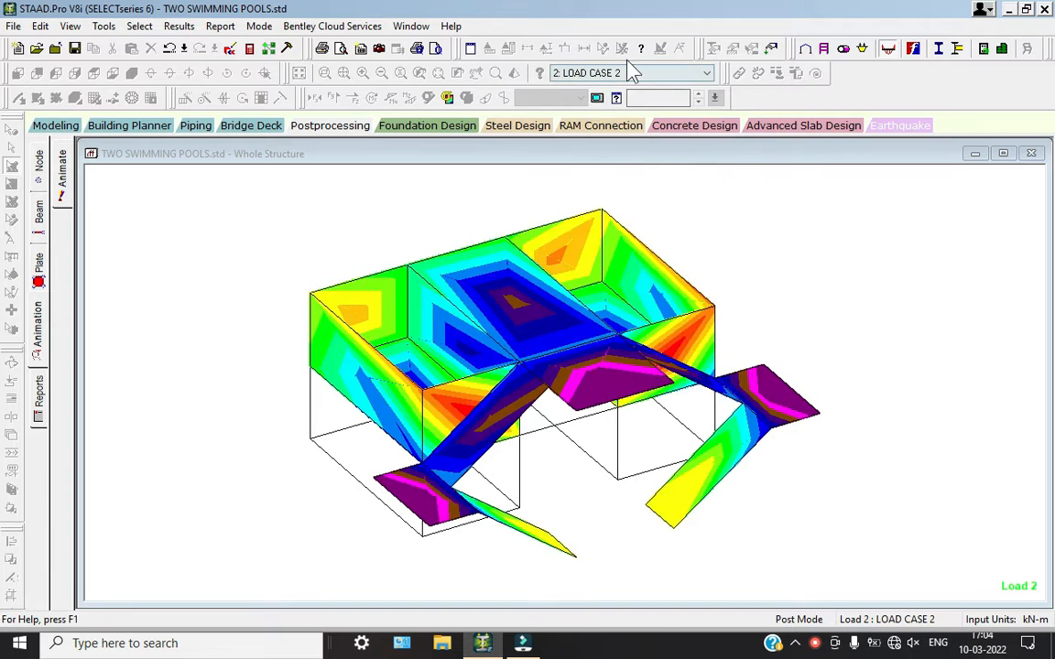
pyautogui.click(630, 73)
pyautogui.click(628, 110)
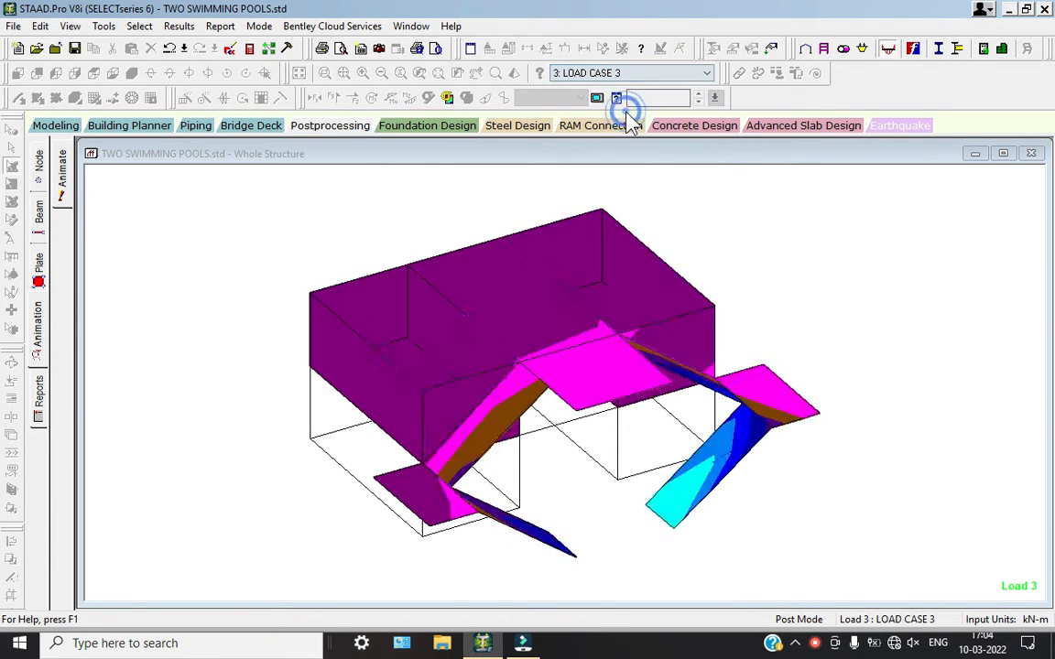
pyautogui.click(630, 73)
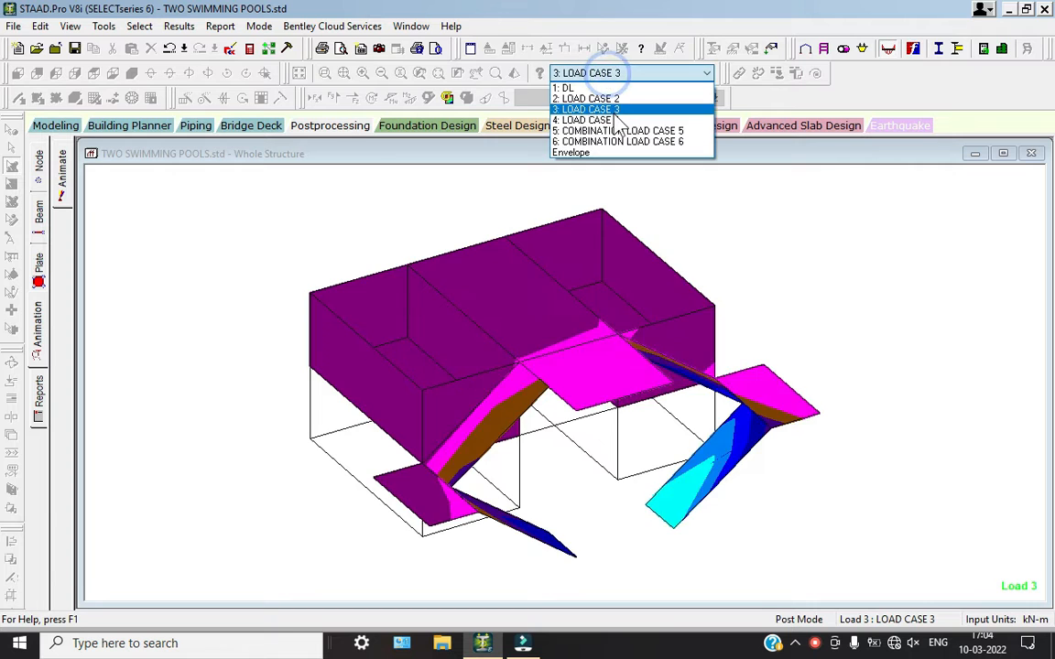
pyautogui.click(616, 124)
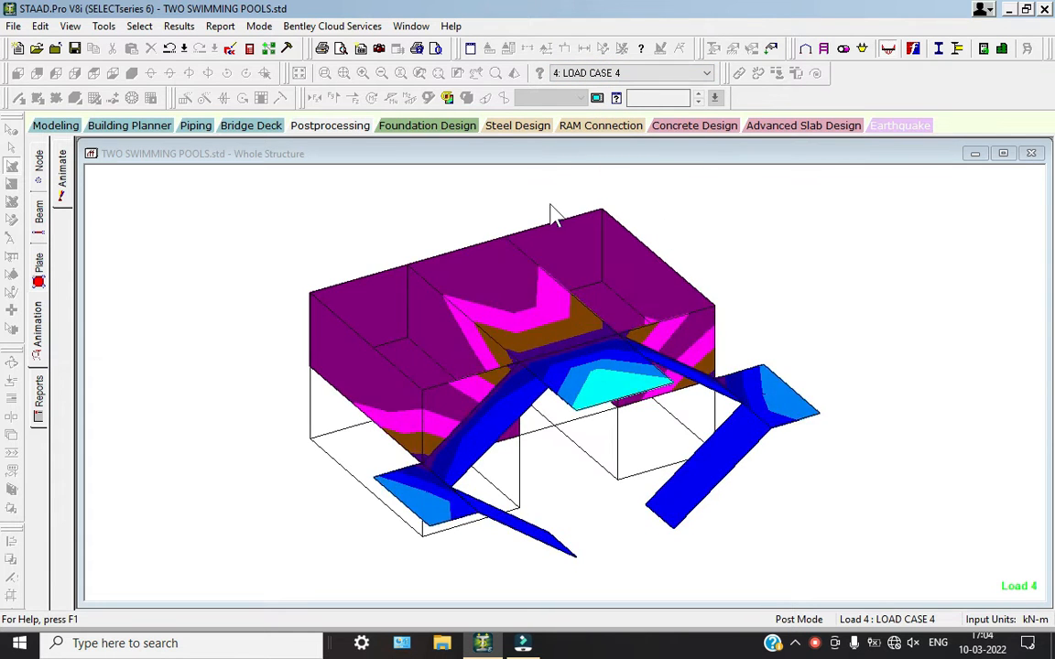
# Look over the analysis output file, and return to the model.
pyautogui.click(248, 48)
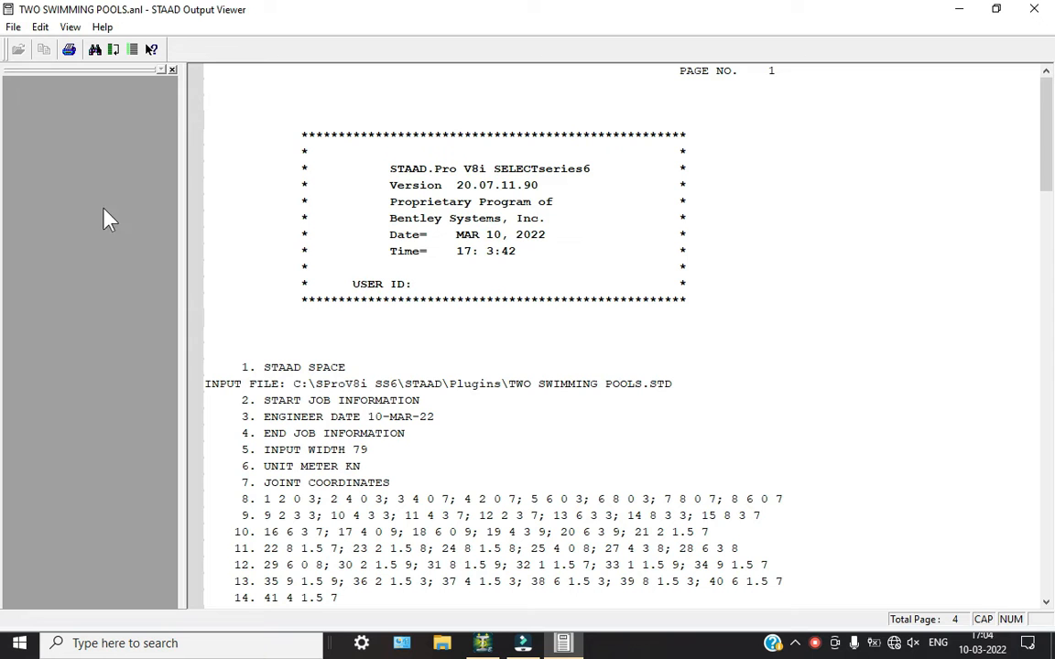
pyautogui.click(957, 11)
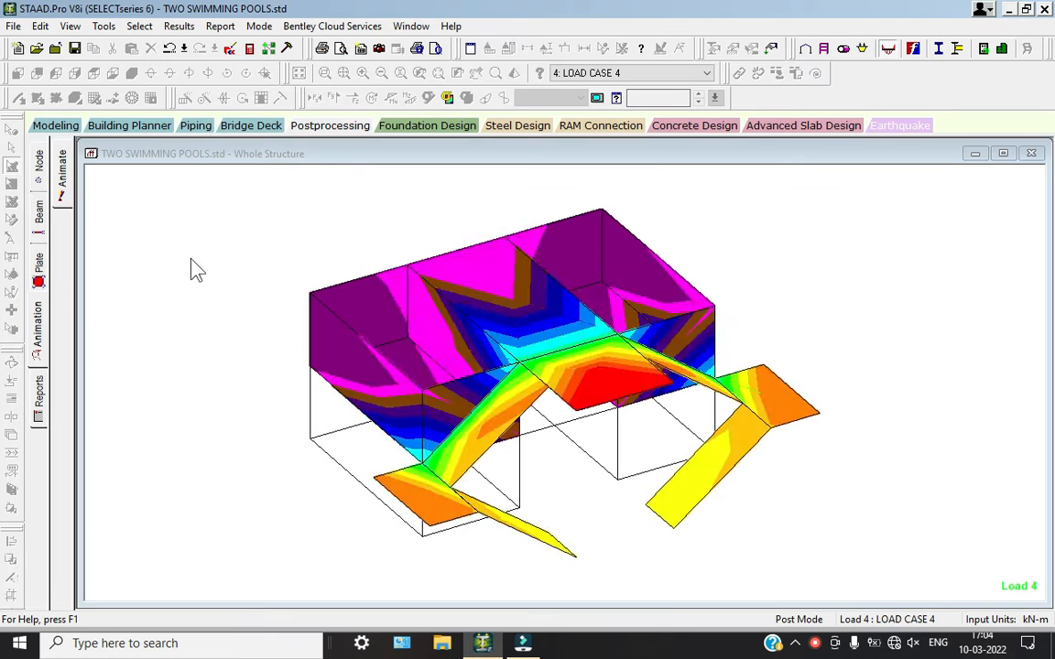
# Return to modeling mode and open the concrete design settings with IS456 as the current code.
pyautogui.click(68, 125)
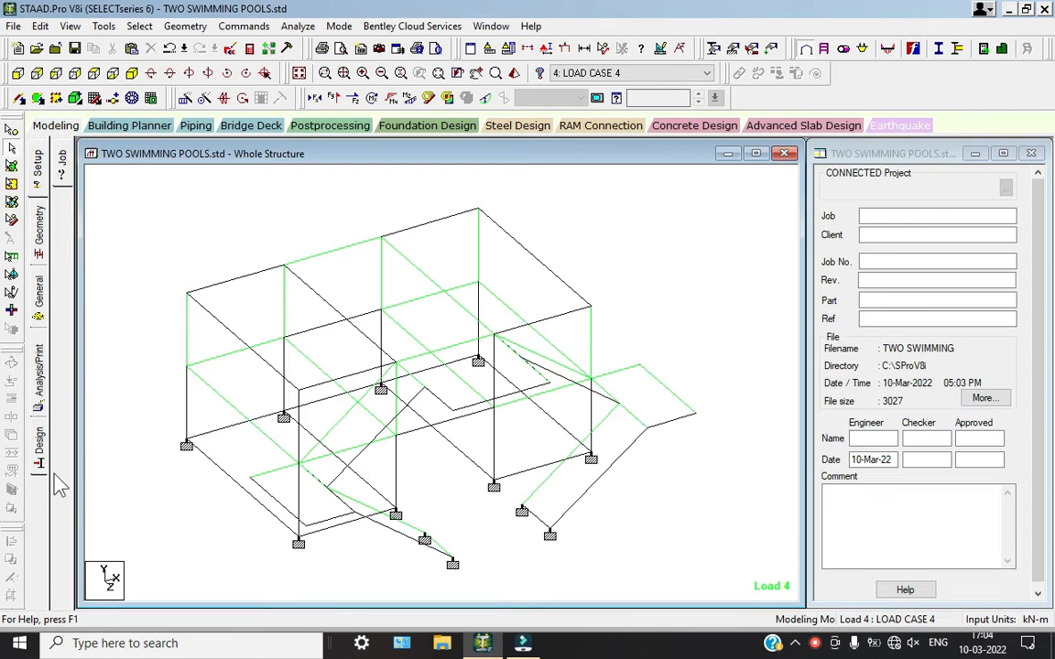
pyautogui.click(40, 447)
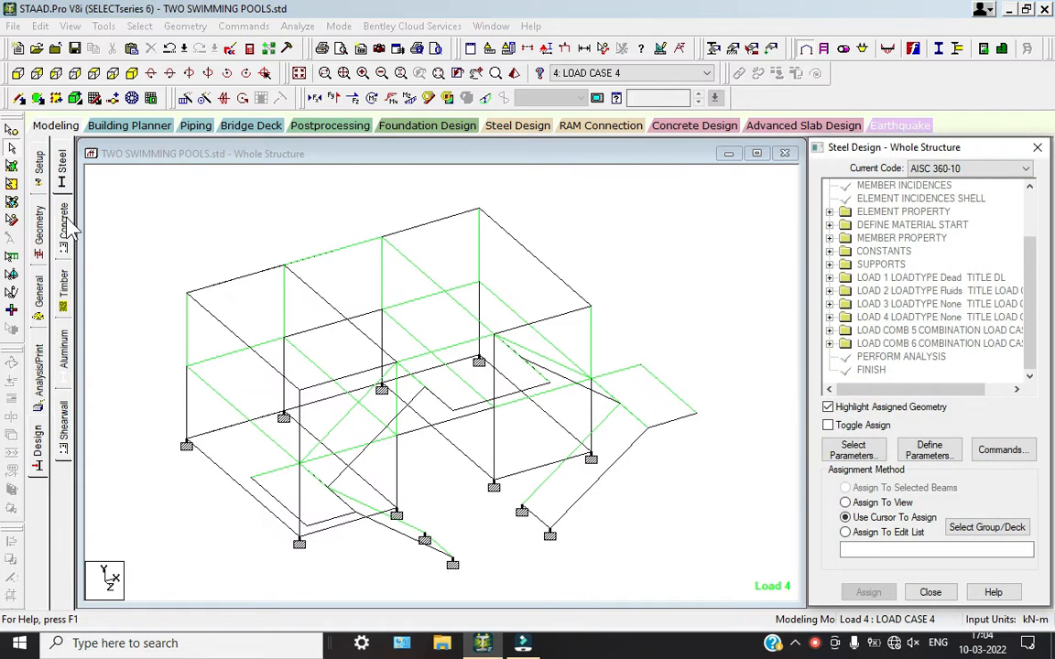
pyautogui.click(63, 227)
pyautogui.click(970, 169)
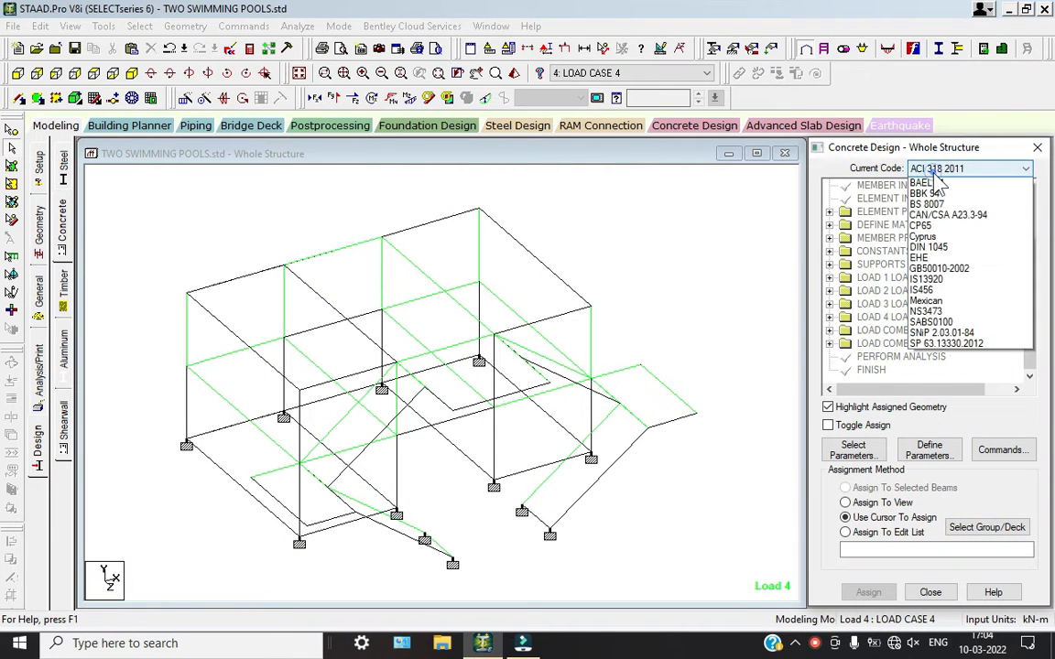
pyautogui.click(915, 372)
# Limit the selected concrete design parameters to Fc, Fymain and Fysec.
pyautogui.click(864, 458)
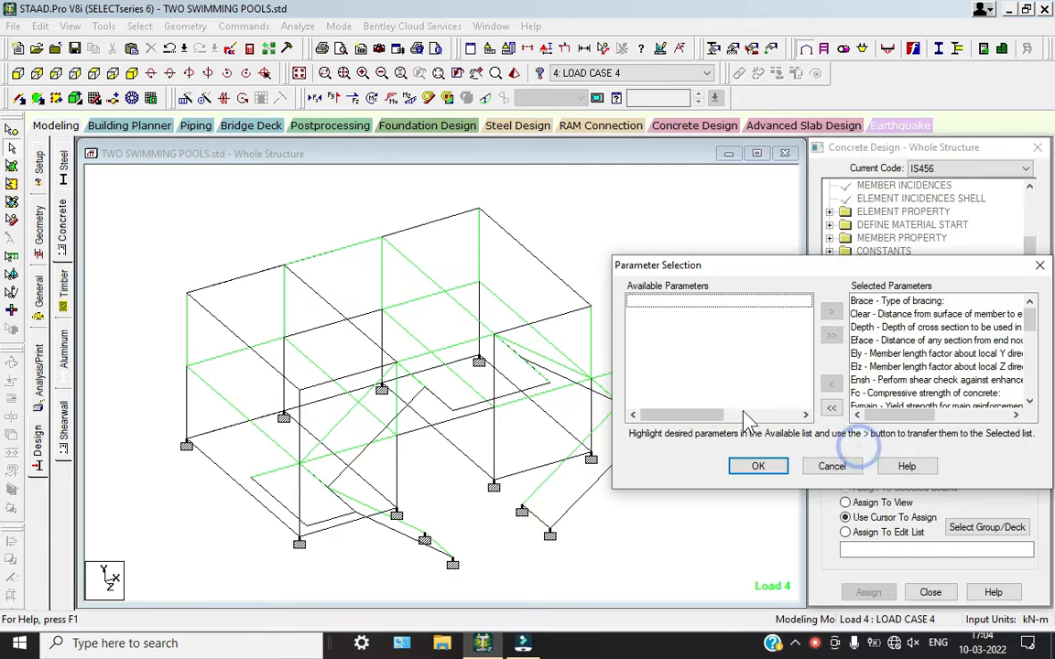
pyautogui.click(831, 406)
pyautogui.click(677, 395)
pyautogui.doubleClick(675, 397)
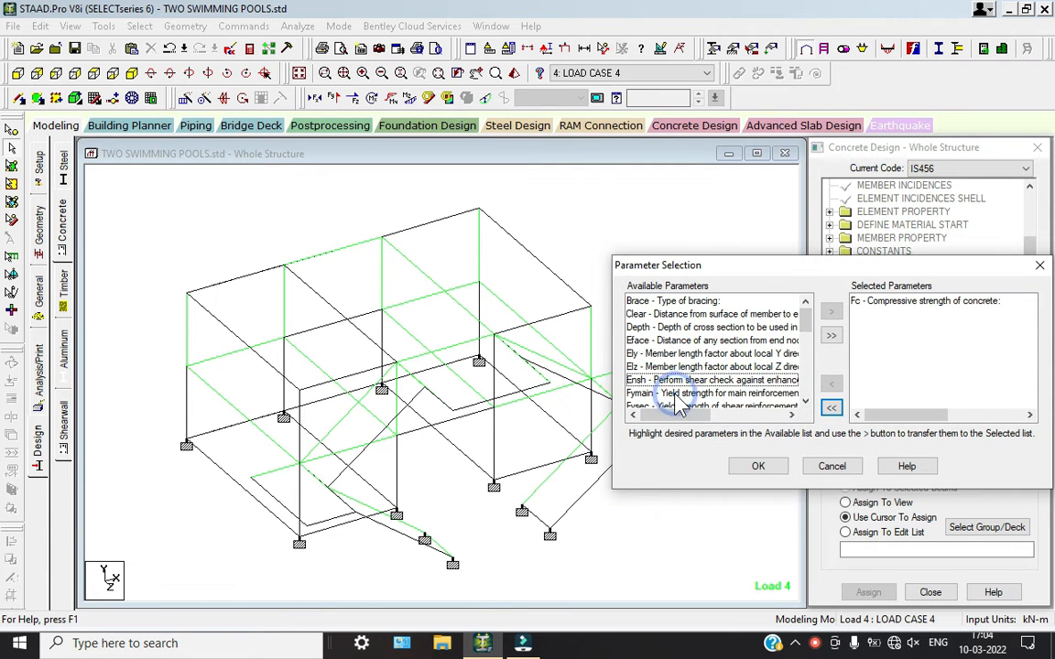
pyautogui.doubleClick(675, 396)
pyautogui.doubleClick(675, 397)
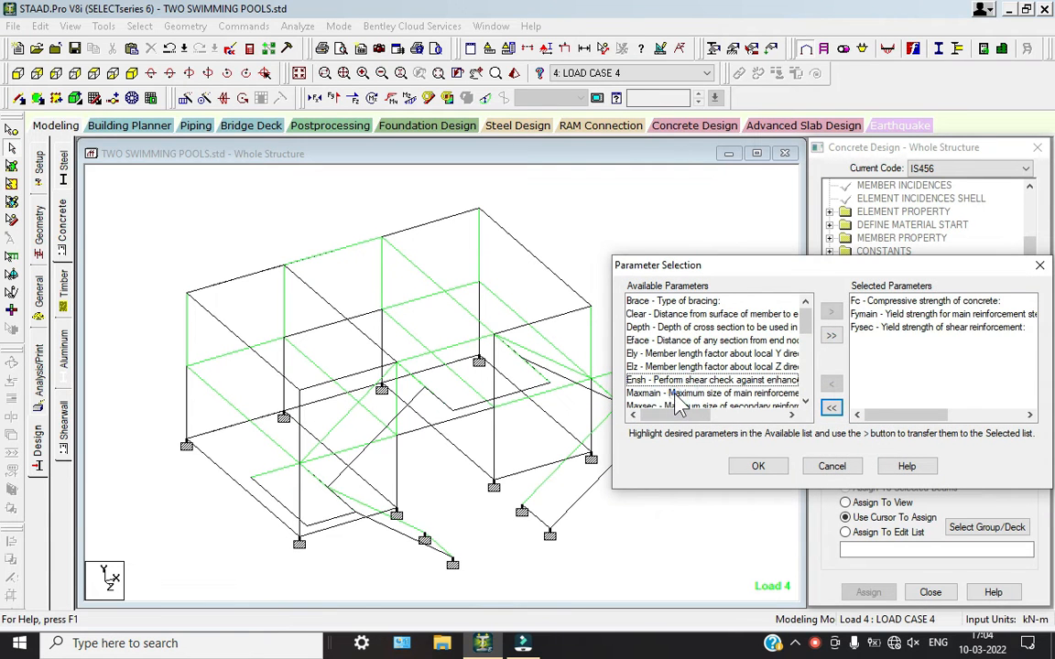
pyautogui.click(759, 465)
# Define the design parameters FC as 25000 kN/m2 and both FYMAIN and FYSEC as 415000 kN/m2.
pyautogui.click(929, 449)
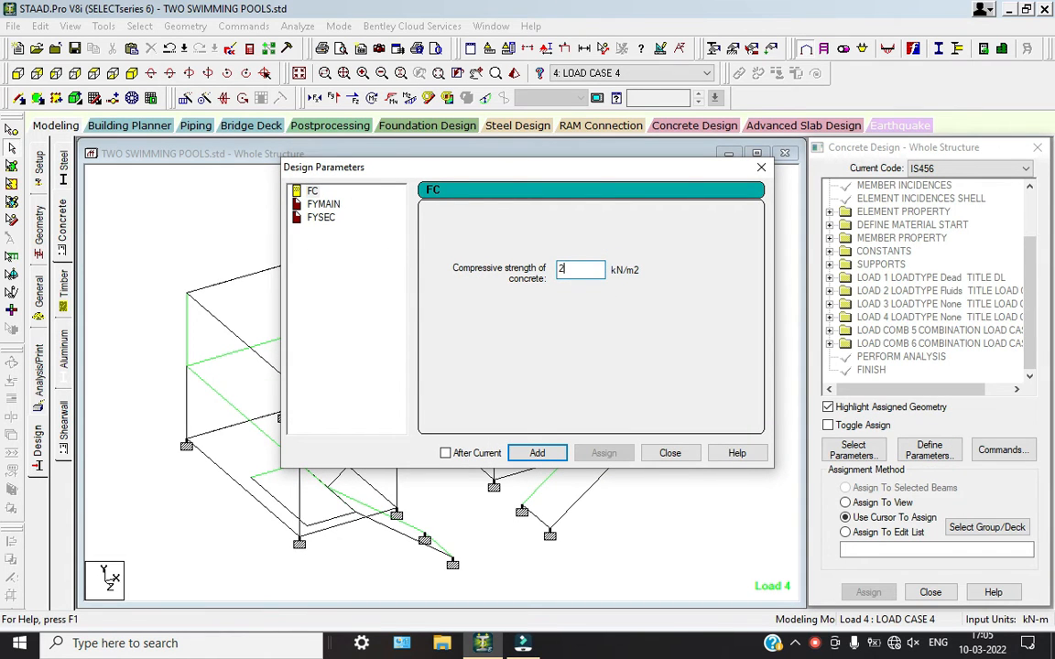
pyautogui.click(317, 204)
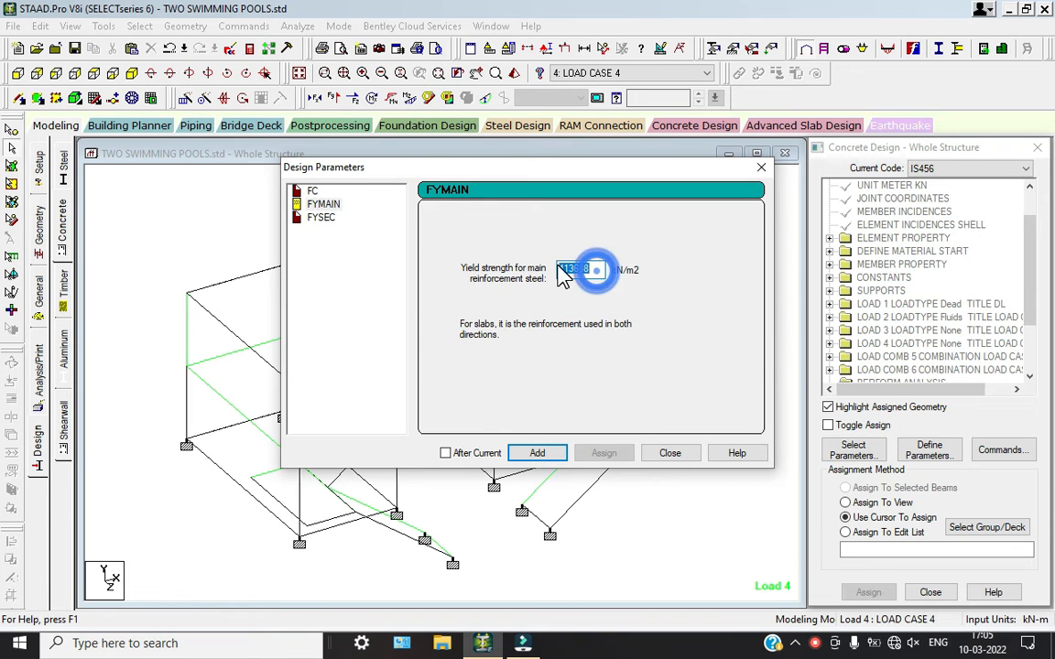
pyautogui.write('4')
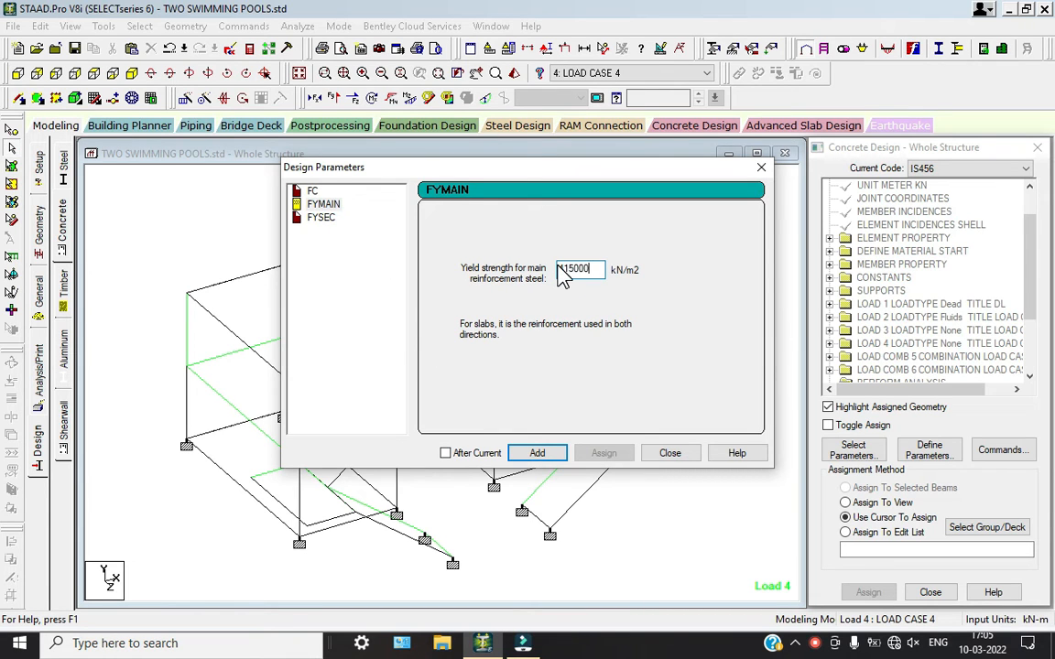
pyautogui.click(320, 217)
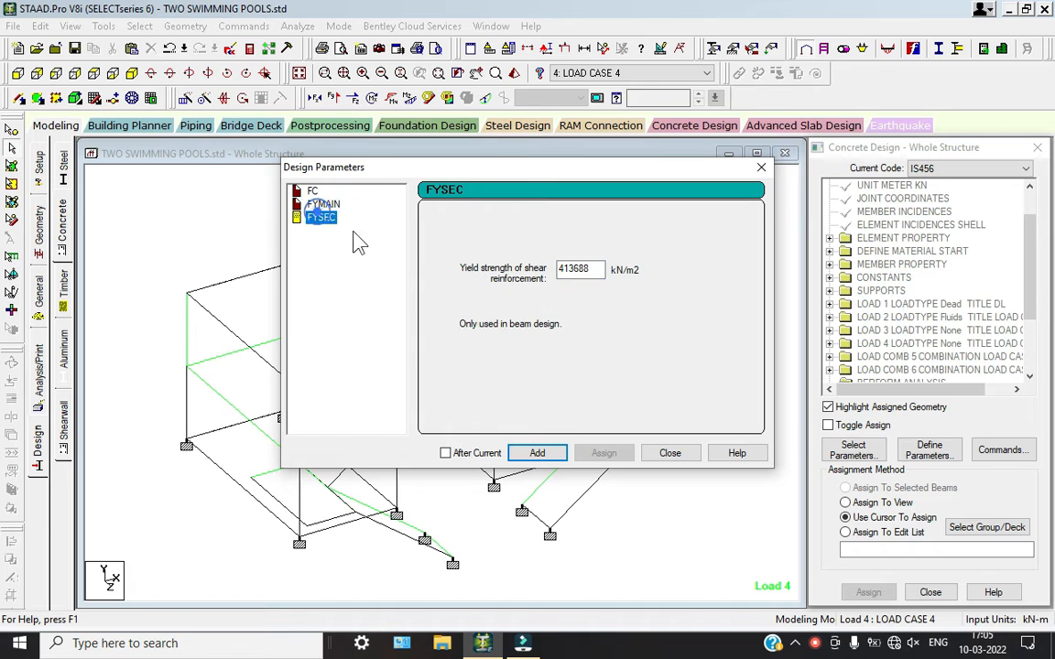
pyautogui.doubleClick(597, 268)
pyautogui.write('415000')
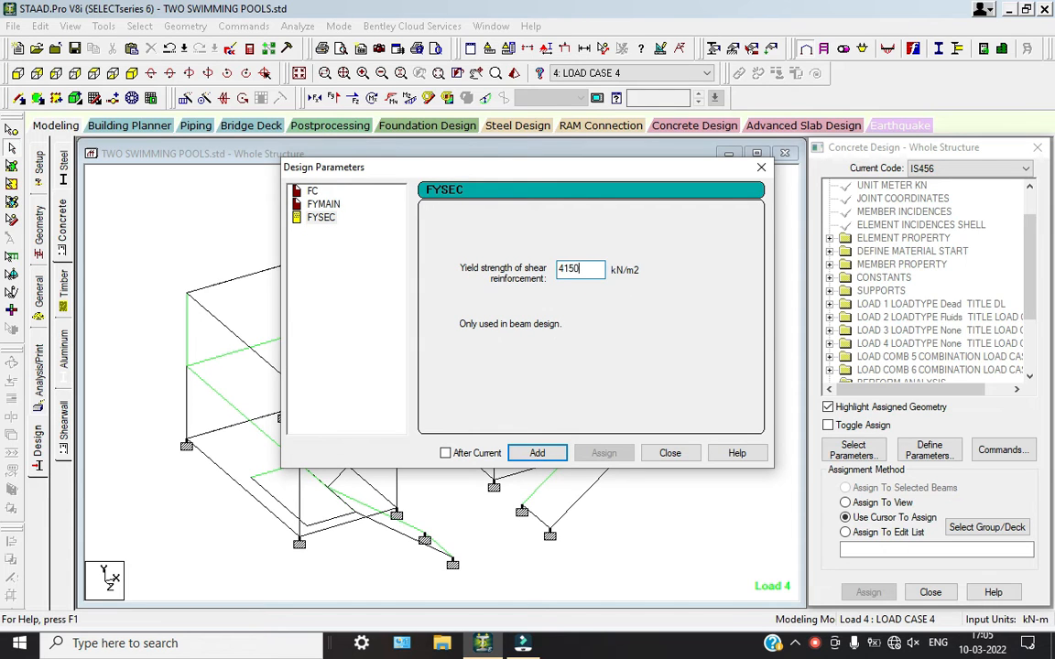
pyautogui.click(670, 452)
# Add the DESIGN BEAM, DESIGN COLUMN, DESIGN SLAB/ELEMENT and TAKE OFF commands to the concrete design.
pyautogui.click(1003, 449)
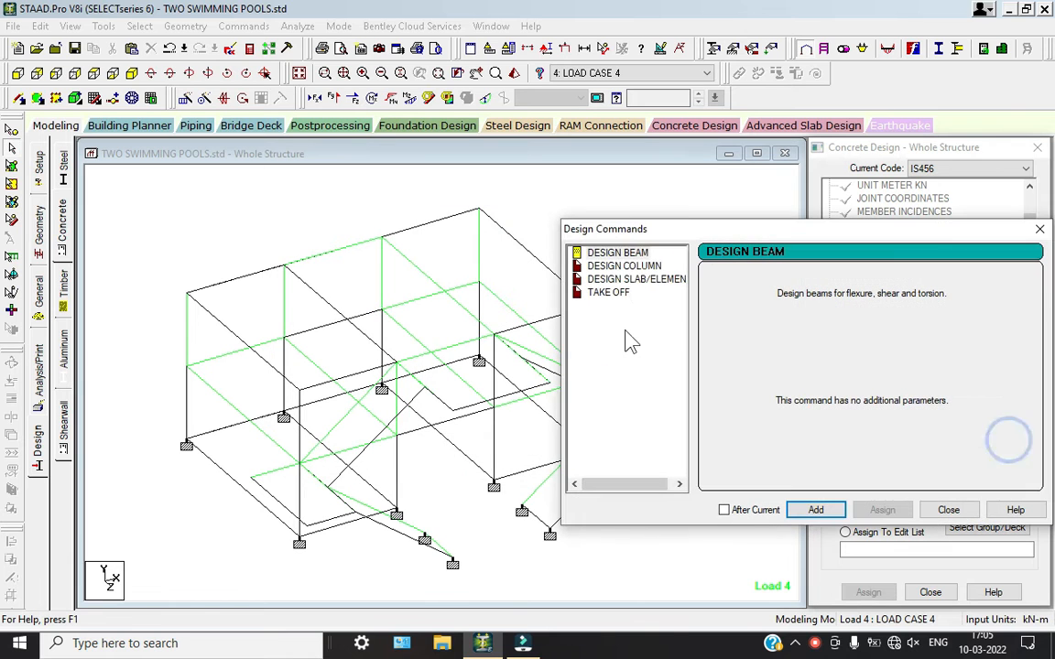
pyautogui.click(815, 511)
pyautogui.click(626, 266)
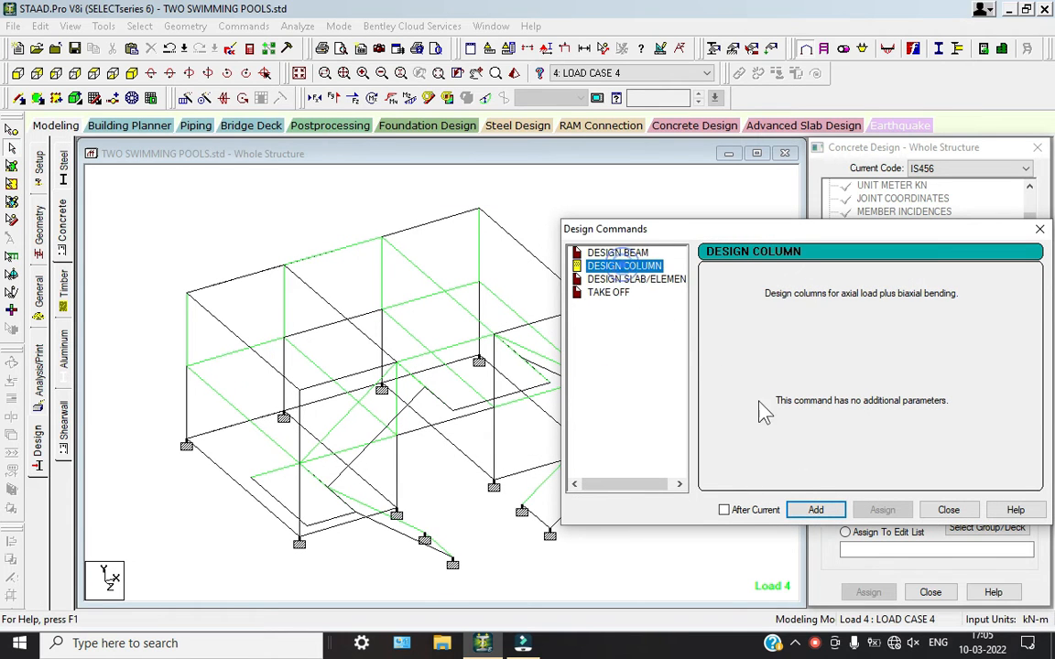
pyautogui.click(818, 511)
pyautogui.click(643, 279)
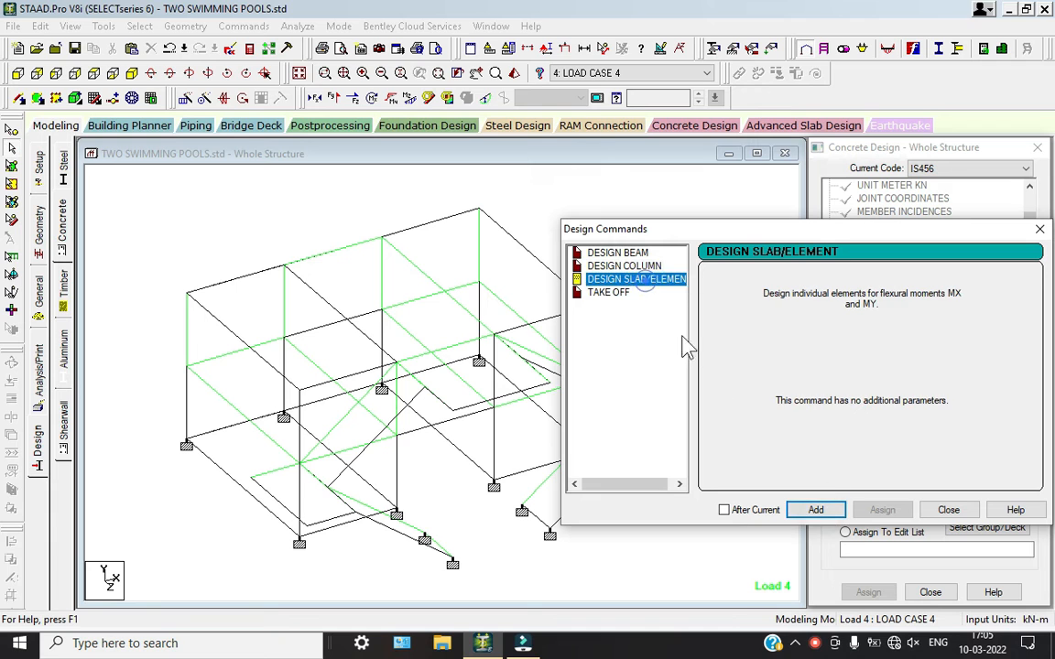
pyautogui.click(813, 510)
pyautogui.click(607, 292)
pyautogui.click(818, 511)
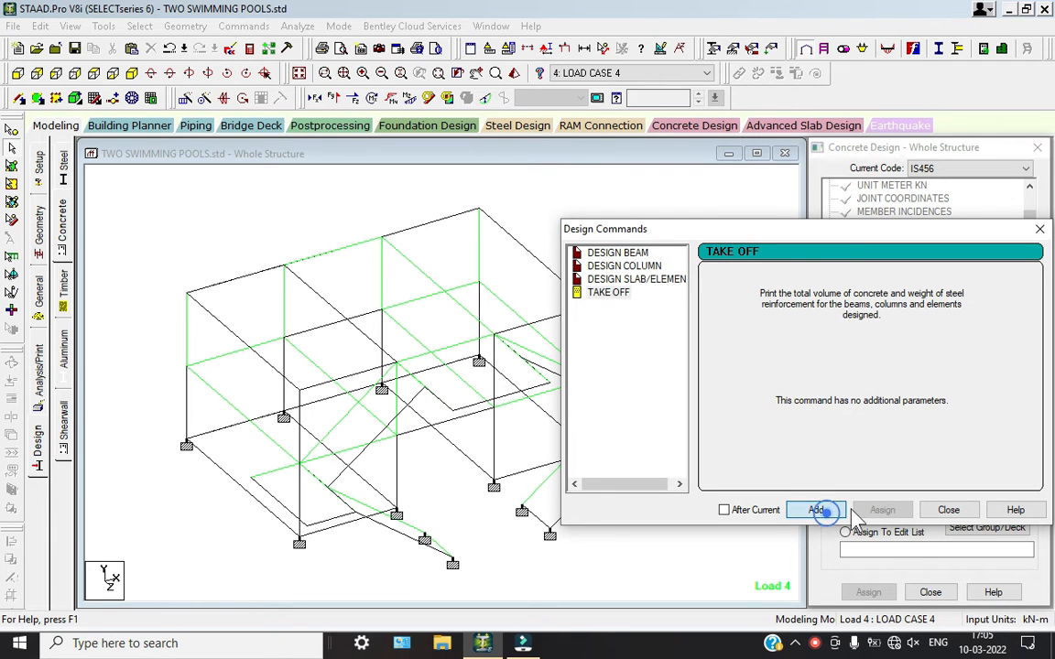
pyautogui.click(947, 510)
# Assign the FC 25000 parameter to the whole structure with Assign To View.
pyautogui.scroll(-5, 916, 302)
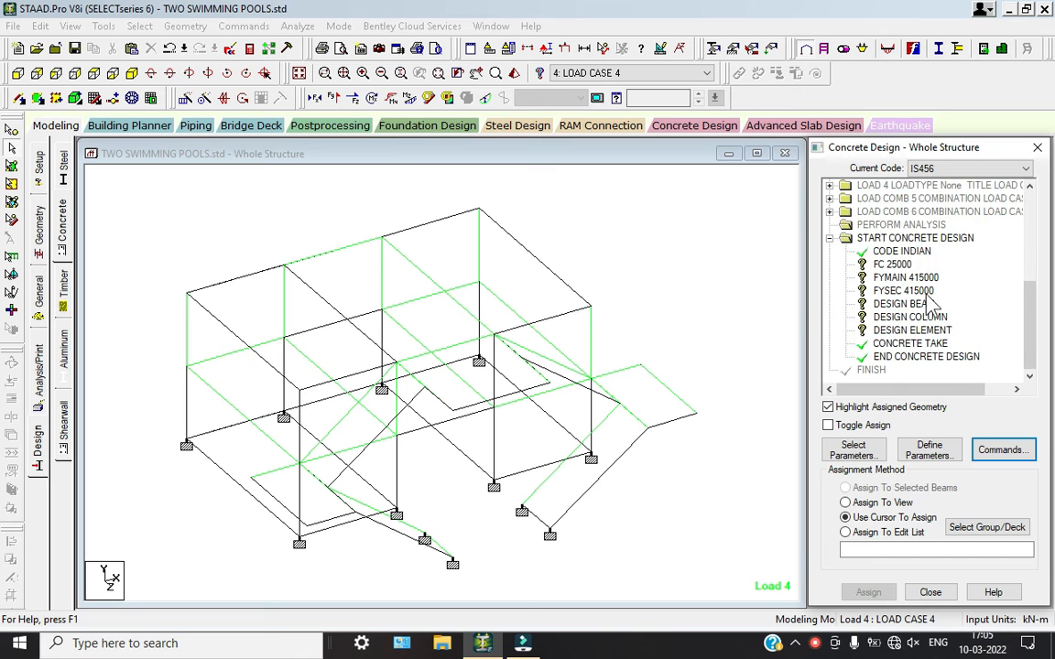
pyautogui.click(893, 265)
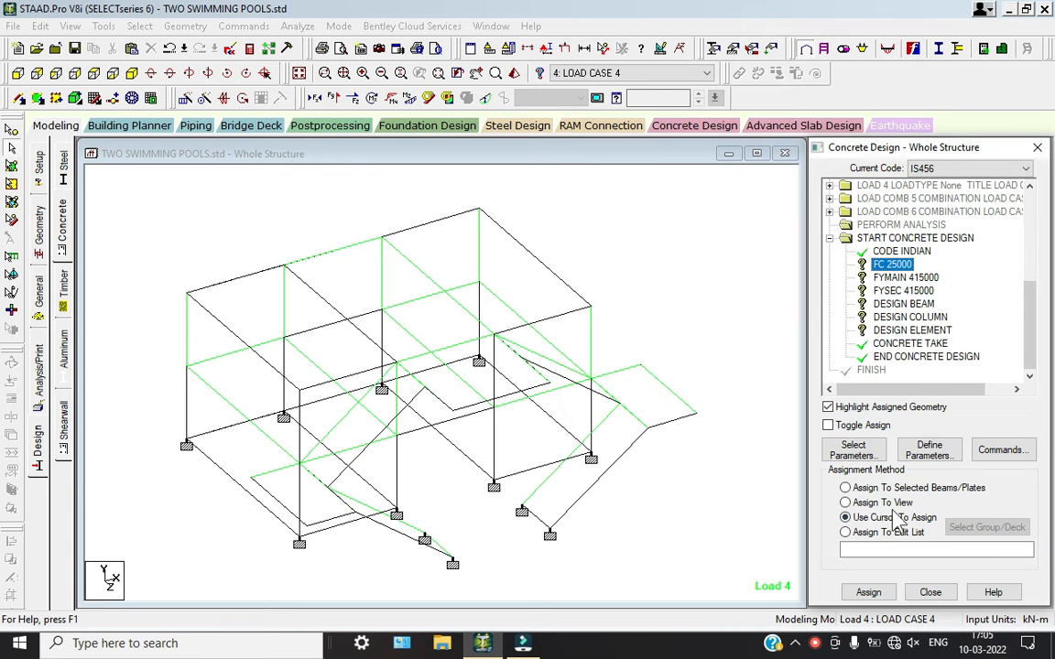
pyautogui.click(877, 502)
pyautogui.click(867, 593)
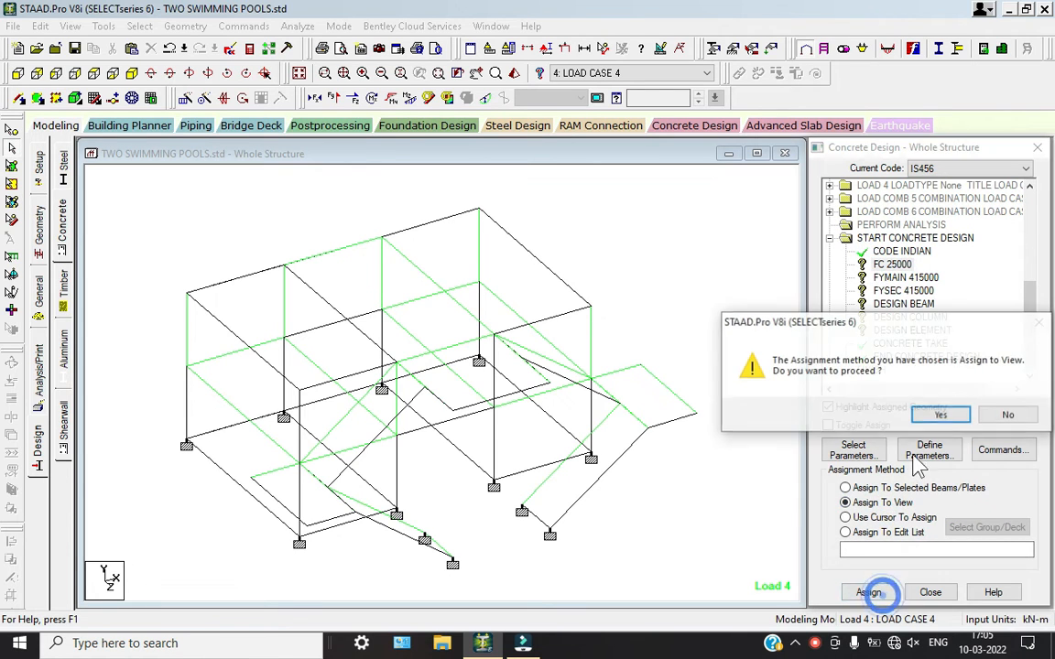
pyautogui.click(934, 417)
# Assign the FYMAIN 415000 parameter to the whole structure with Assign To View.
pyautogui.click(904, 278)
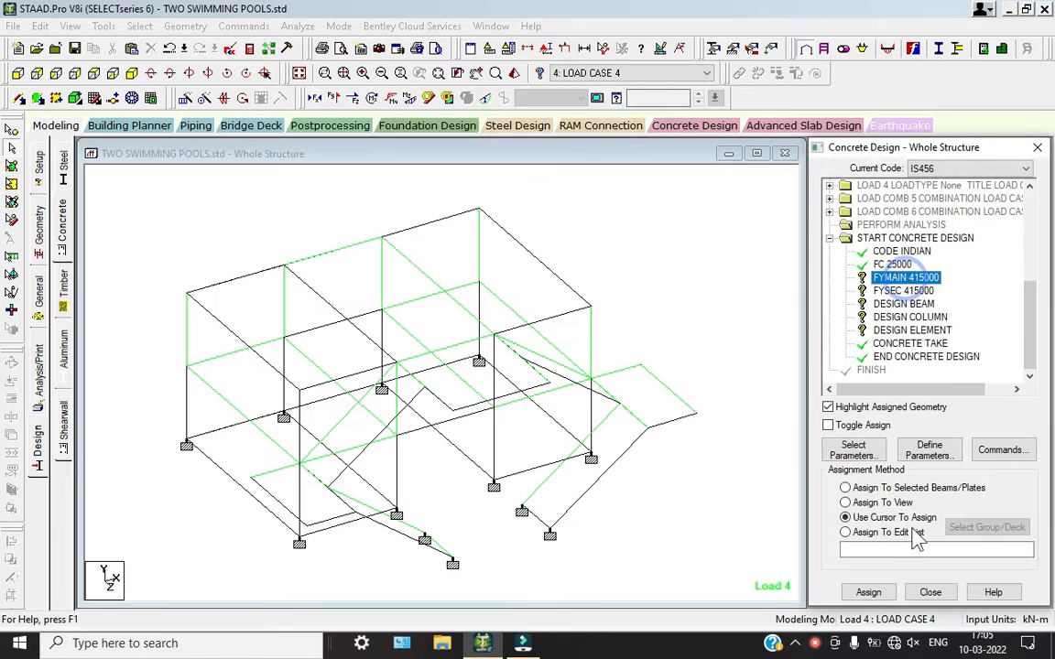
pyautogui.click(888, 517)
pyautogui.click(879, 503)
pyautogui.click(868, 593)
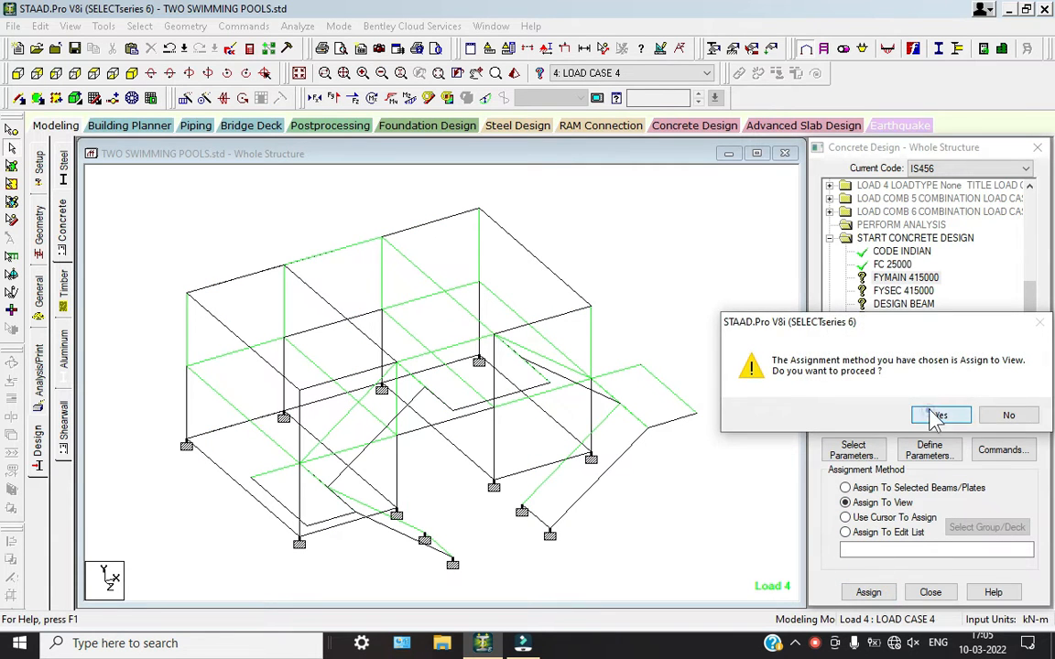
pyautogui.click(935, 416)
# Assign the FYSEC 415000 parameter to the whole structure with Assign To View.
pyautogui.click(904, 290)
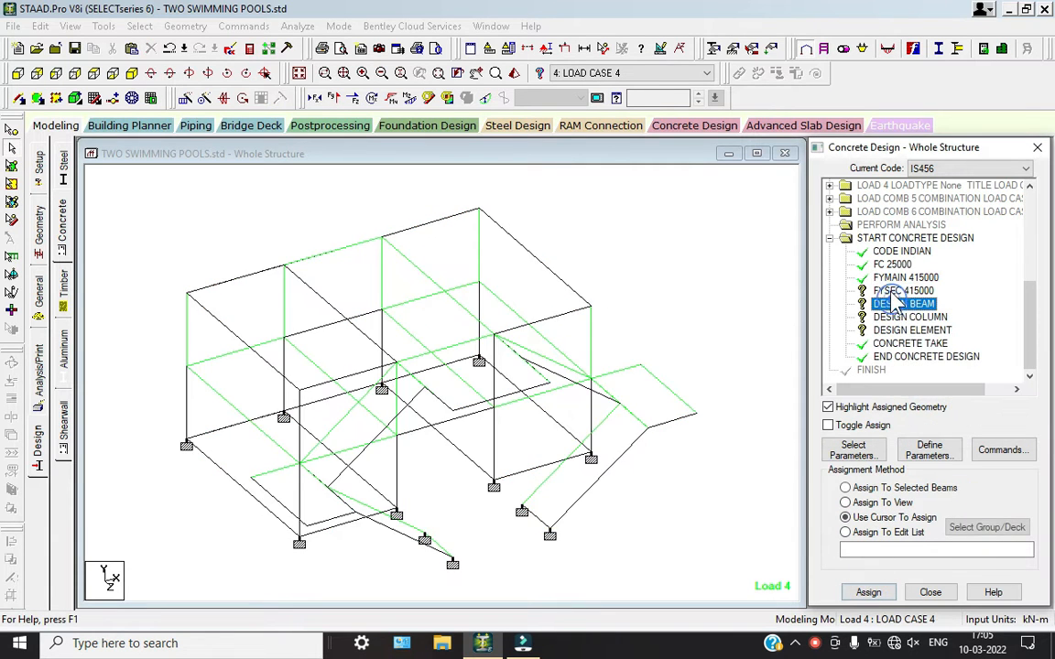
pyautogui.click(874, 503)
pyautogui.click(868, 592)
pyautogui.click(936, 414)
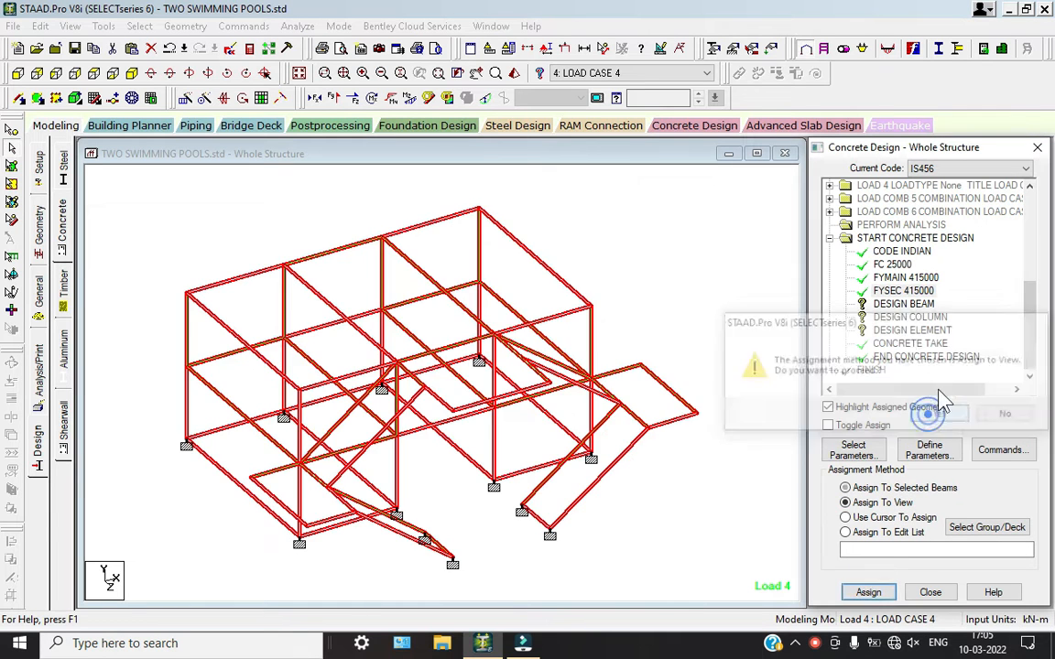
# Assign the DESIGN BEAM command to all beams parallel to X and Z using Assign To Selected Beams.
pyautogui.click(903, 303)
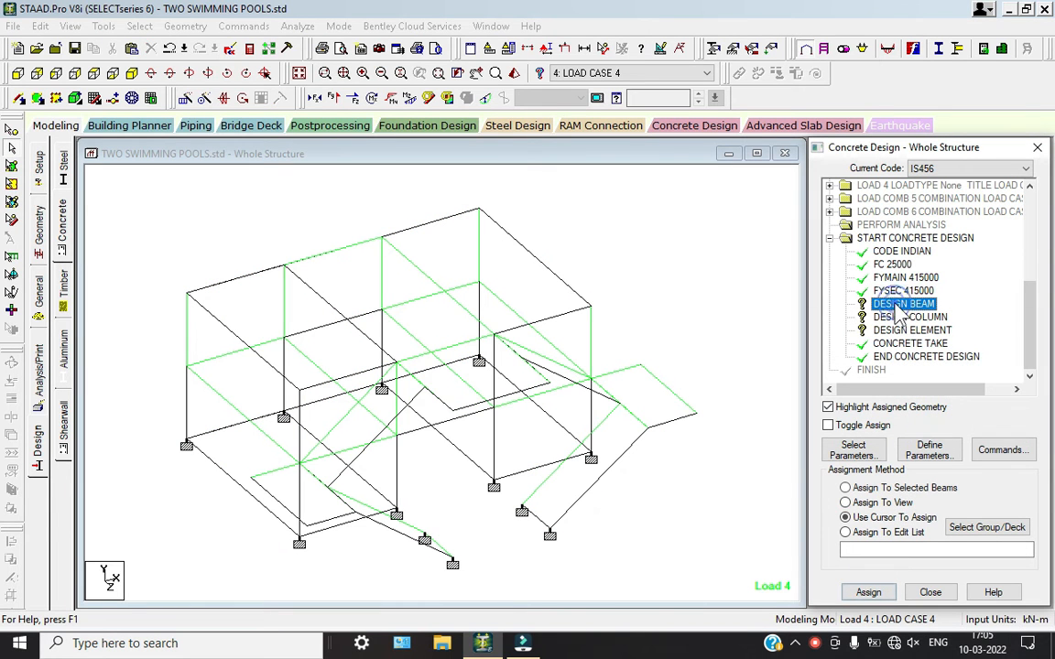
pyautogui.click(142, 26)
pyautogui.click(273, 322)
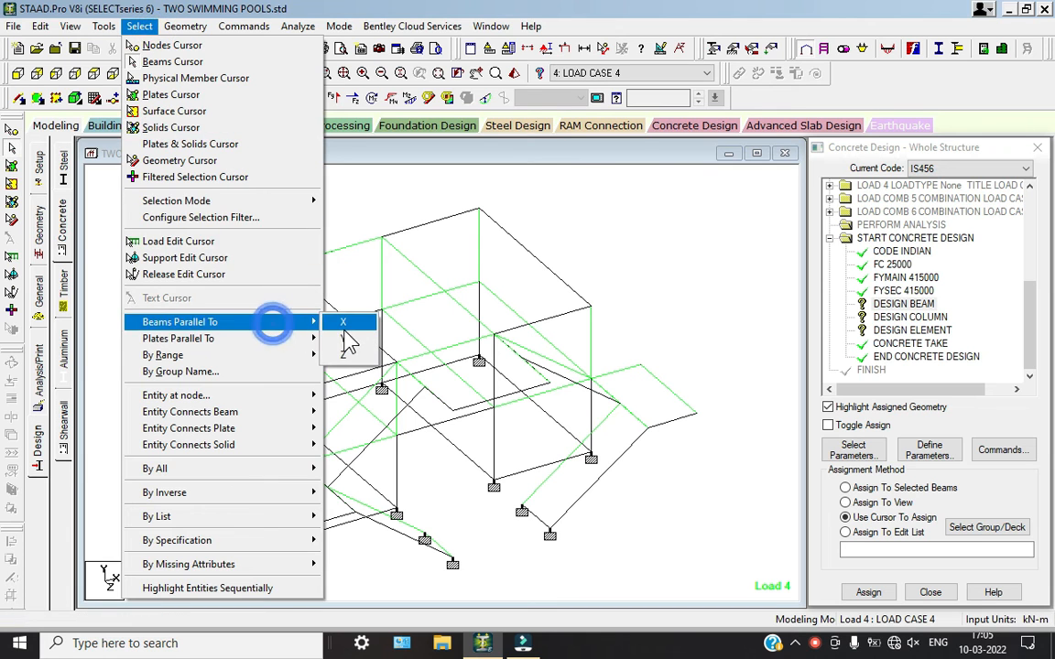
pyautogui.click(344, 325)
pyautogui.click(139, 25)
pyautogui.click(300, 322)
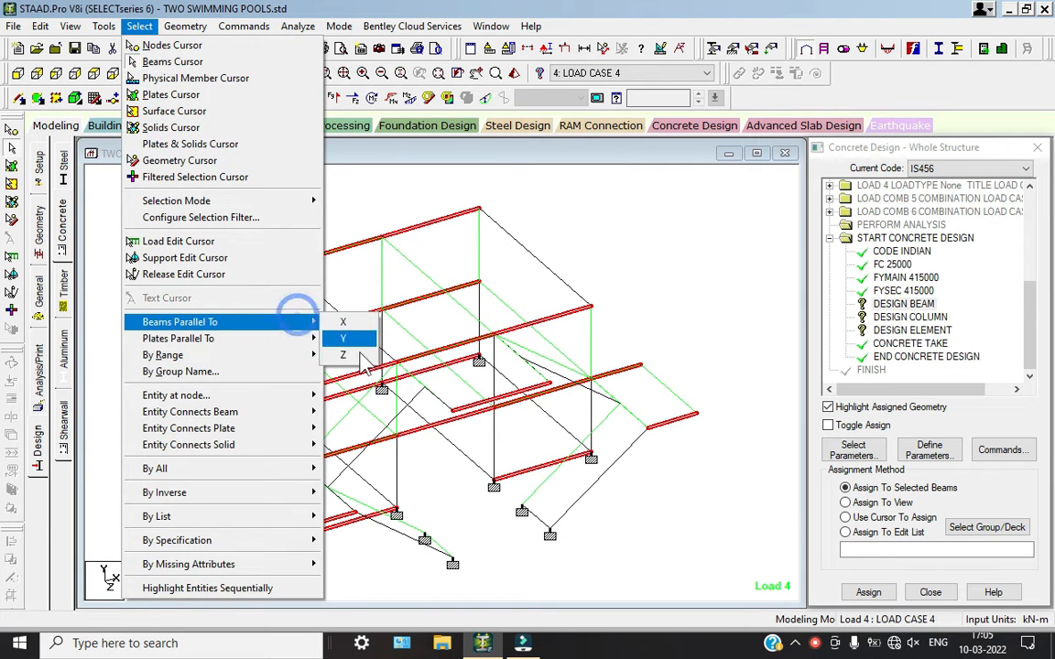
pyautogui.click(355, 354)
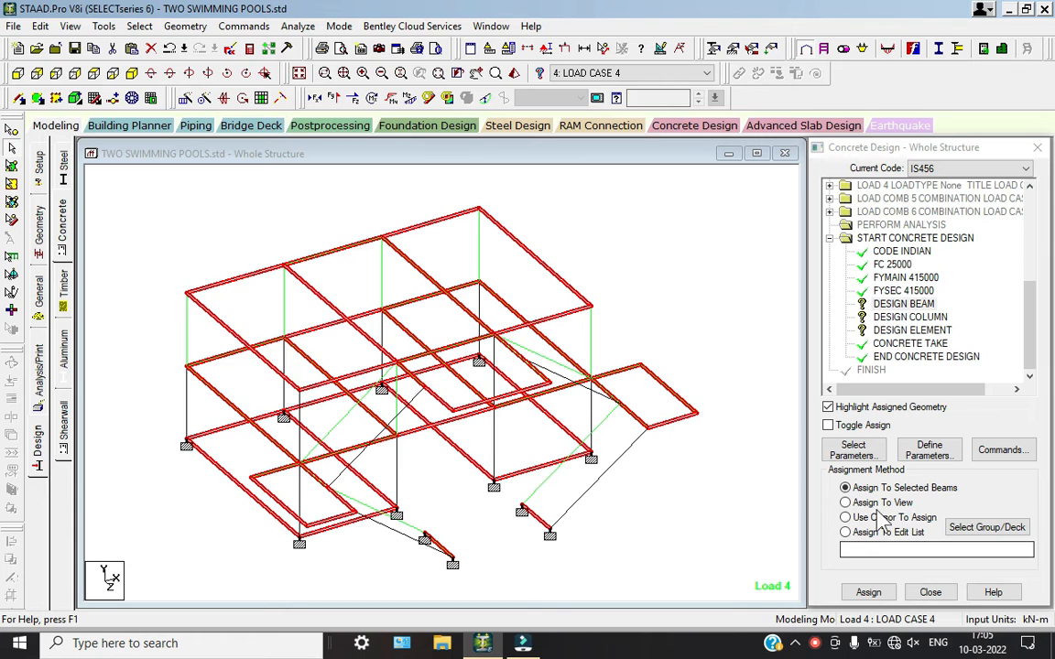
pyautogui.click(872, 595)
pyautogui.click(875, 416)
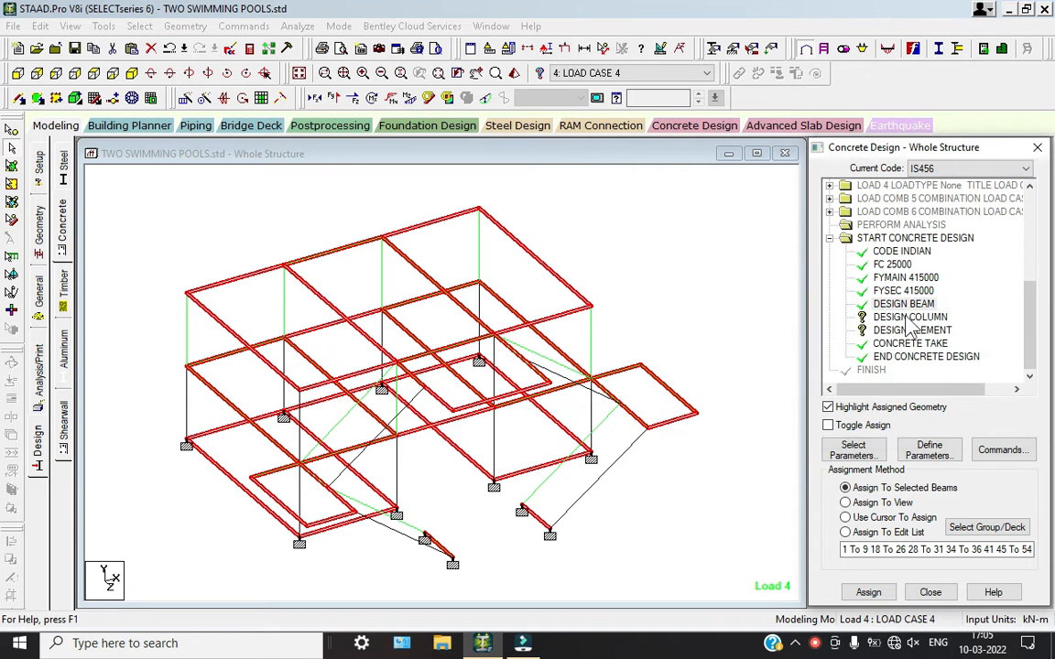
# Assign the DESIGN COLUMN command to all members parallel to Y using Assign To Selected Beams.
pyautogui.click(909, 318)
pyautogui.click(139, 26)
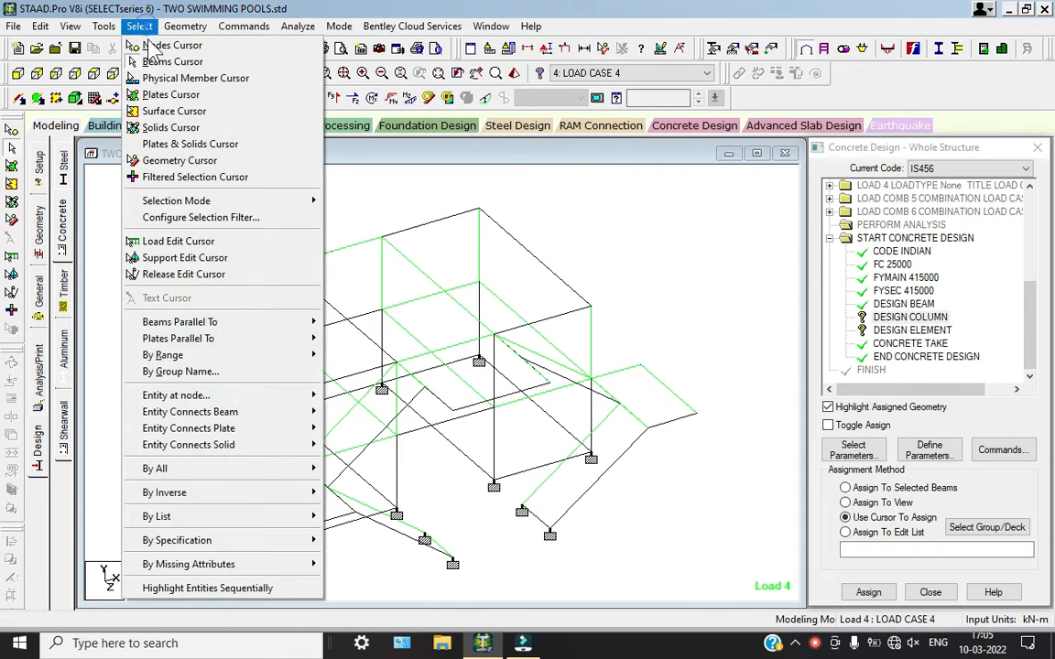
pyautogui.click(343, 338)
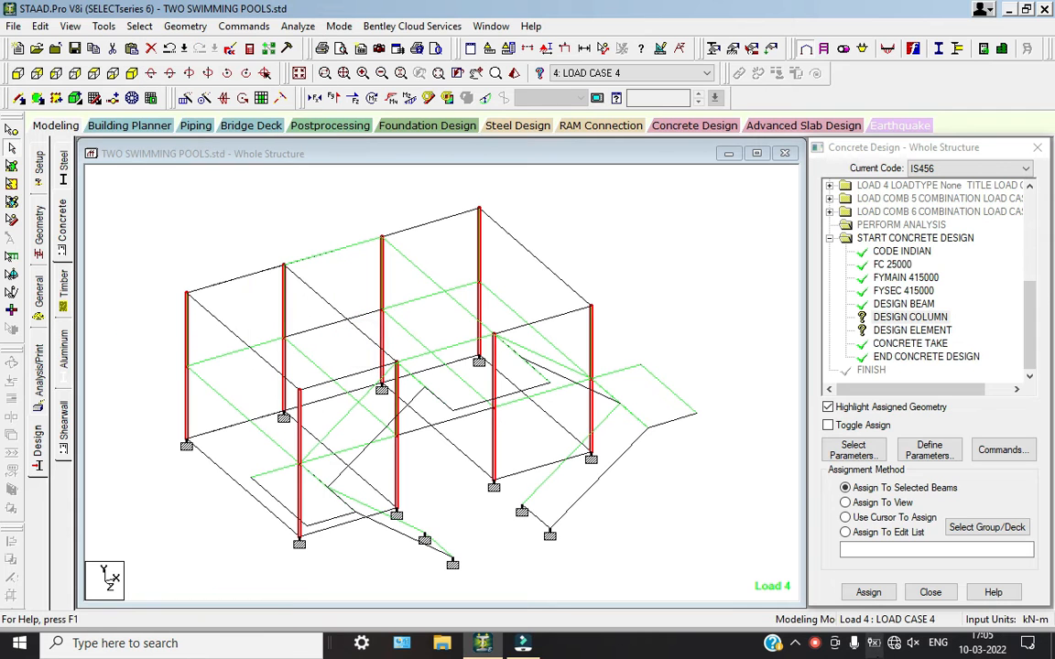
pyautogui.click(869, 593)
pyautogui.click(940, 416)
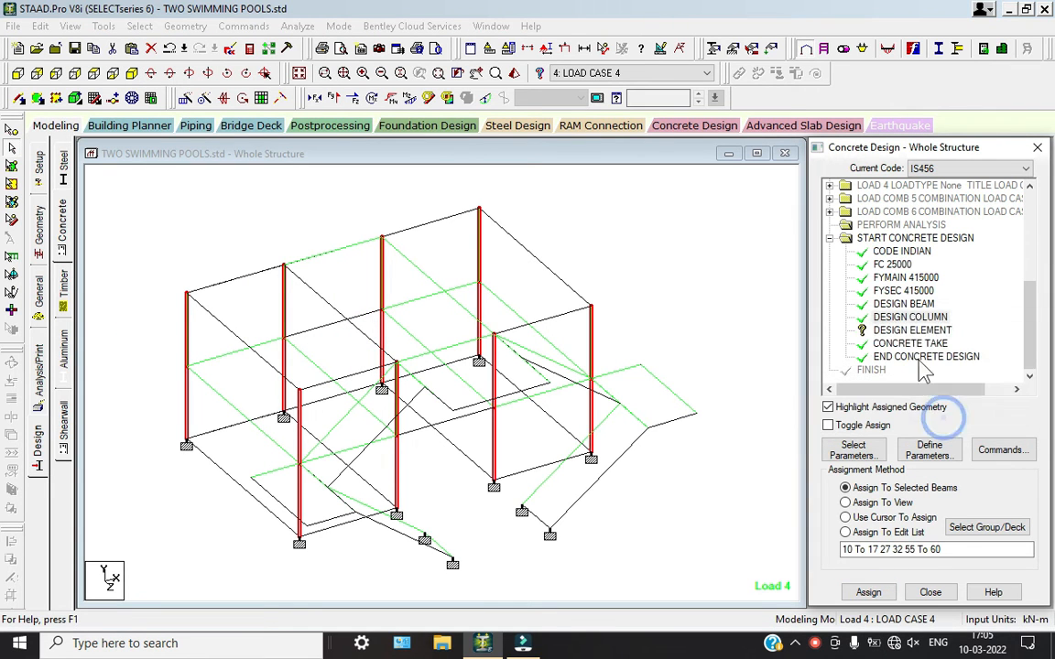
# Assign the DESIGN ELEMENT command to all plates with Assign To View.
pyautogui.click(912, 330)
pyautogui.click(845, 503)
pyautogui.click(868, 593)
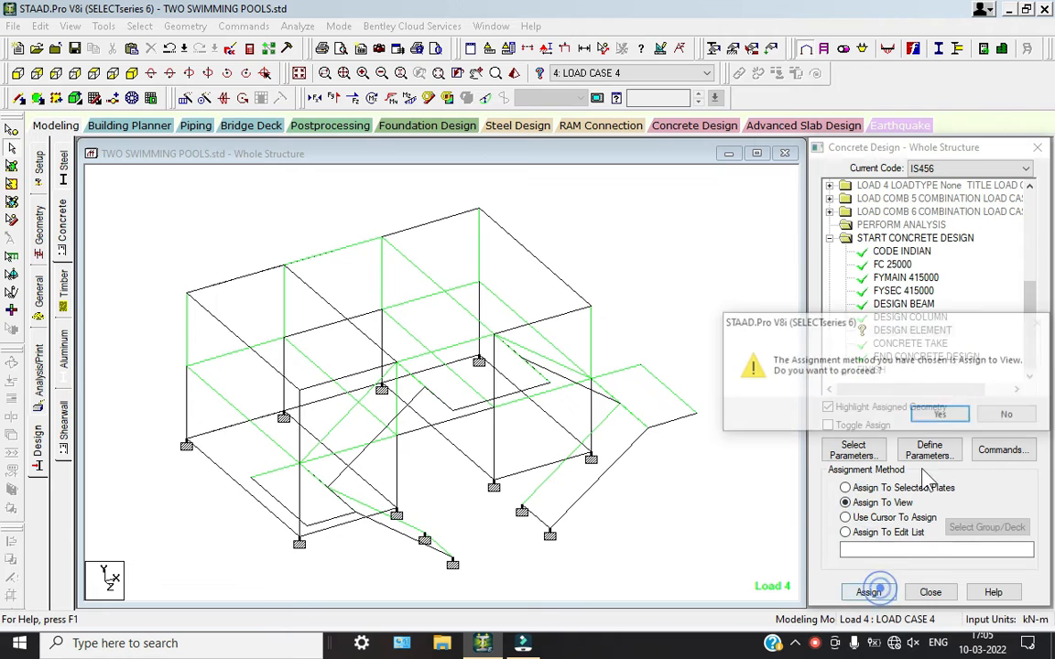
pyautogui.click(940, 417)
pyautogui.click(725, 507)
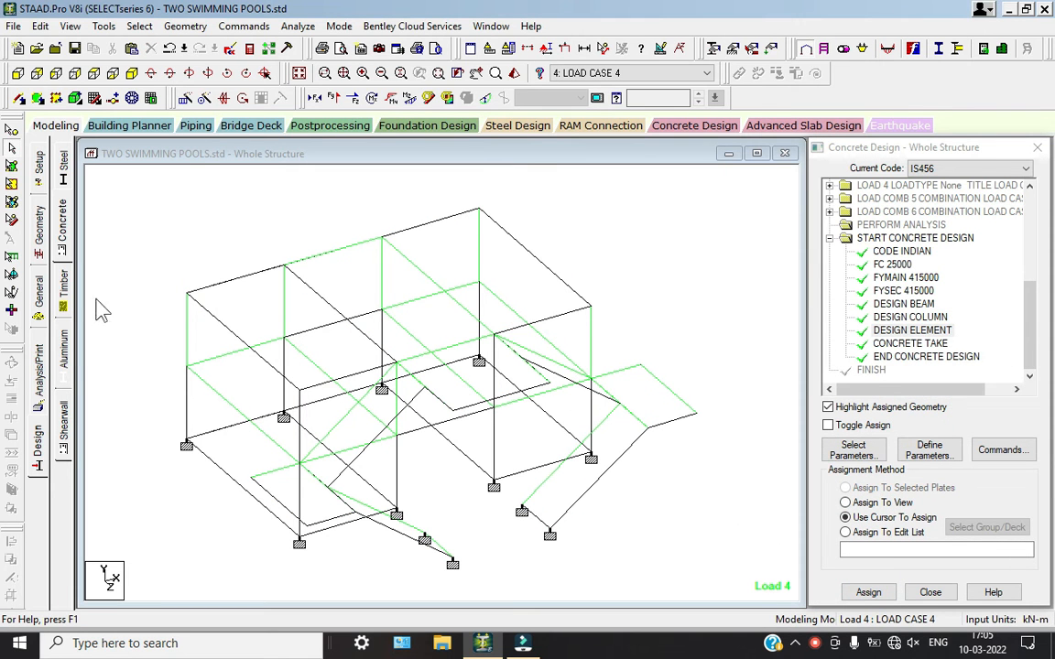
# Add another Perform Analysis command with the No Print option after the concrete design block.
pyautogui.click(40, 376)
pyautogui.click(480, 499)
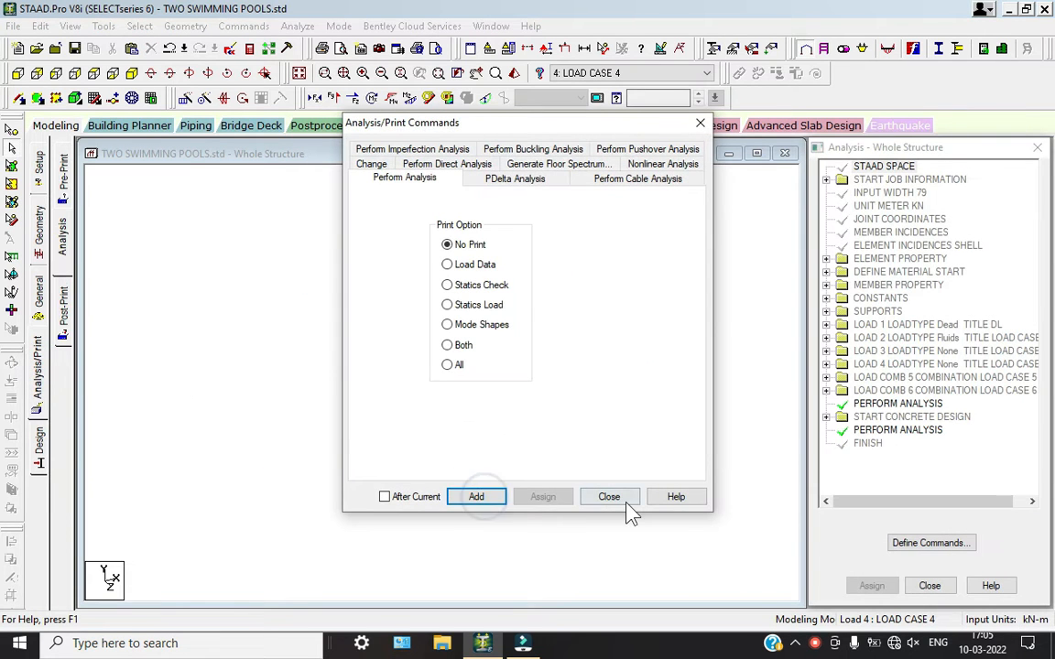
pyautogui.click(607, 499)
# Run the analysis and go to Post Processing Mode with the results.
pyautogui.click(295, 25)
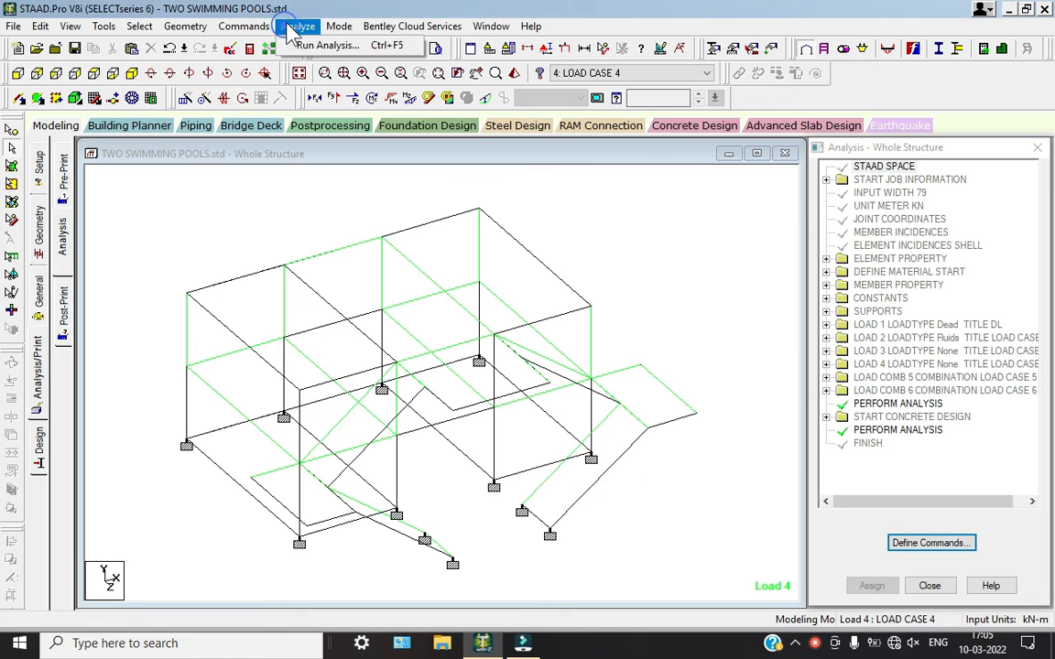
pyautogui.click(321, 46)
pyautogui.click(426, 359)
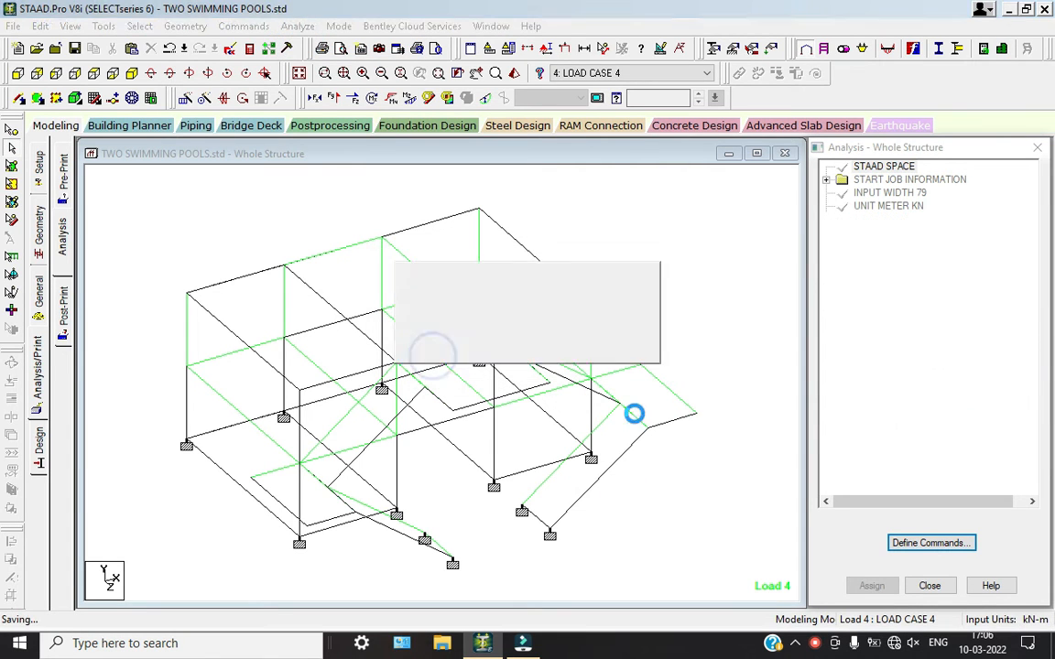
pyautogui.click(817, 642)
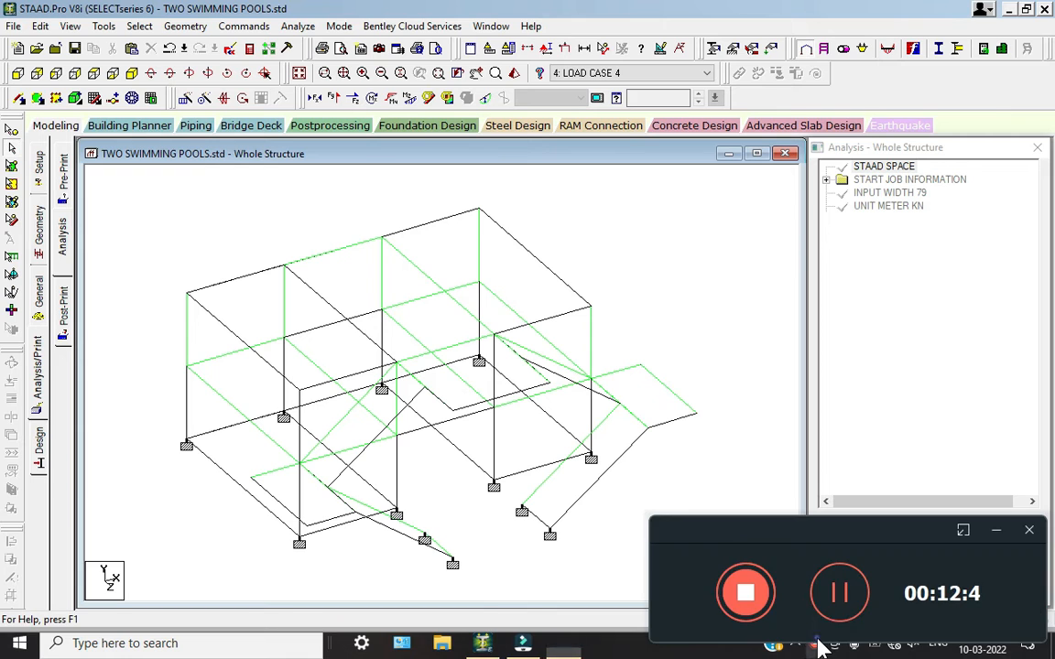
pyautogui.click(999, 531)
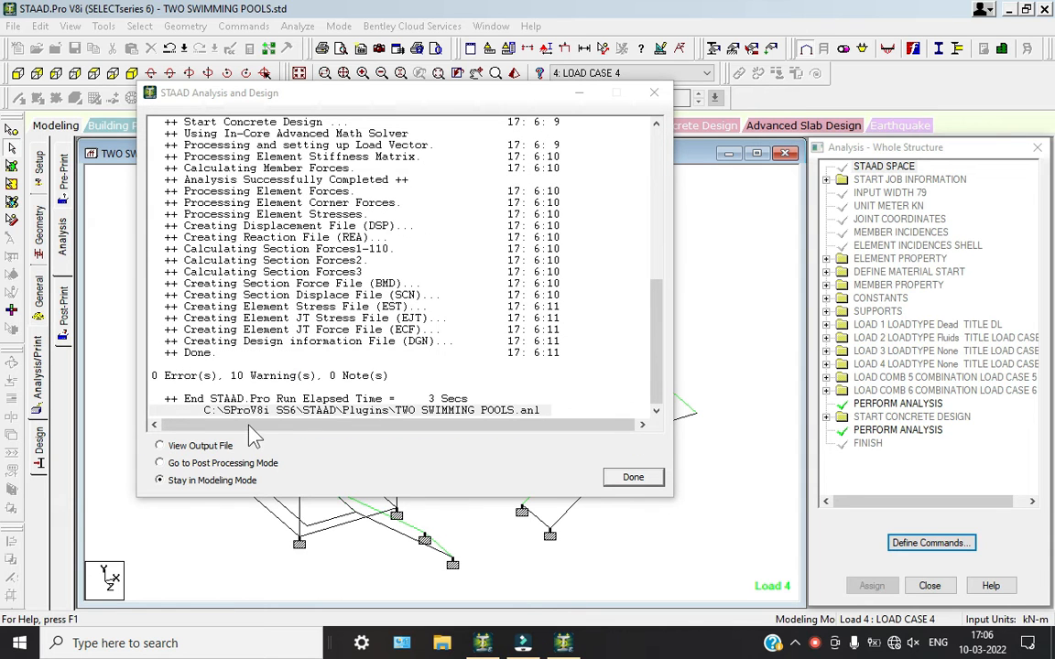
pyautogui.click(230, 462)
pyautogui.click(619, 480)
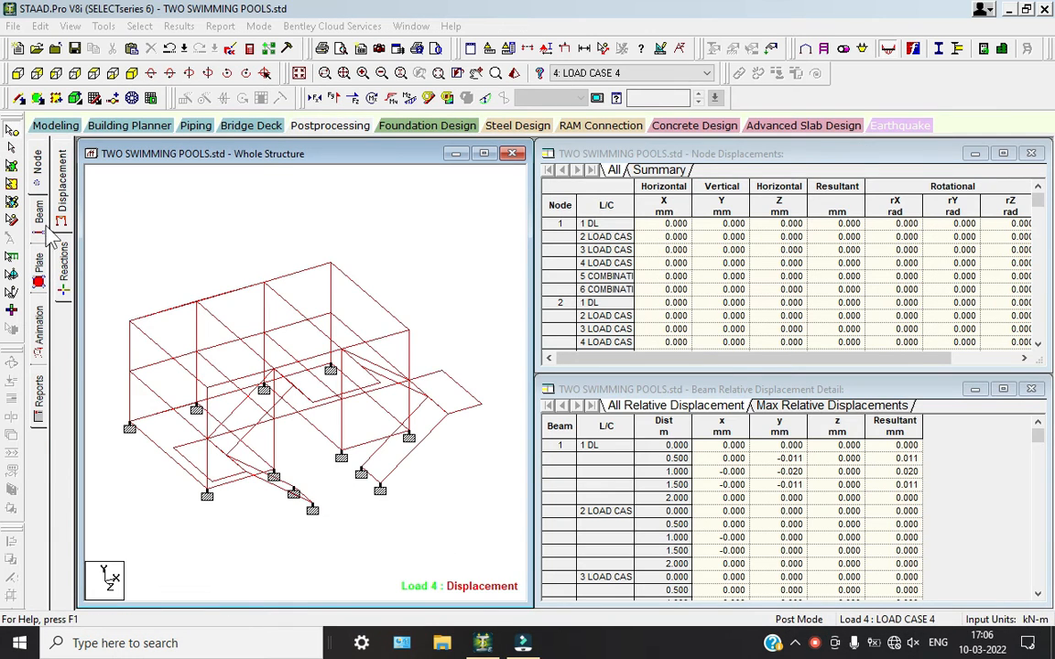
# Review the concrete design, shear bending and deflection of beam 18 along the roof's rear edge.
pyautogui.click(46, 227)
pyautogui.click(175, 306)
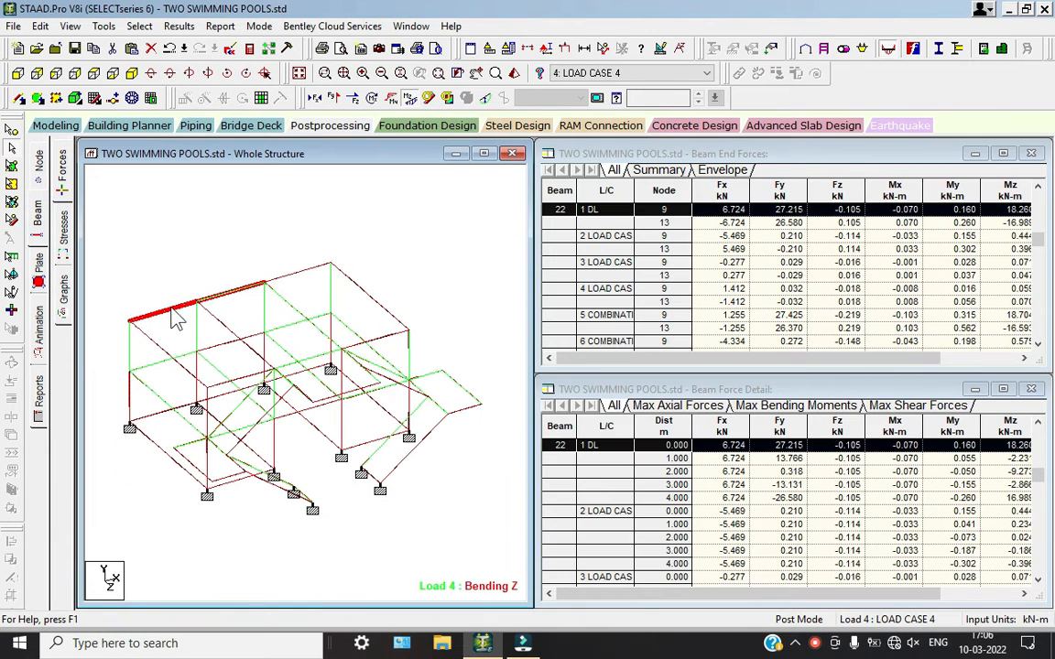
pyautogui.doubleClick(172, 310)
pyautogui.click(608, 160)
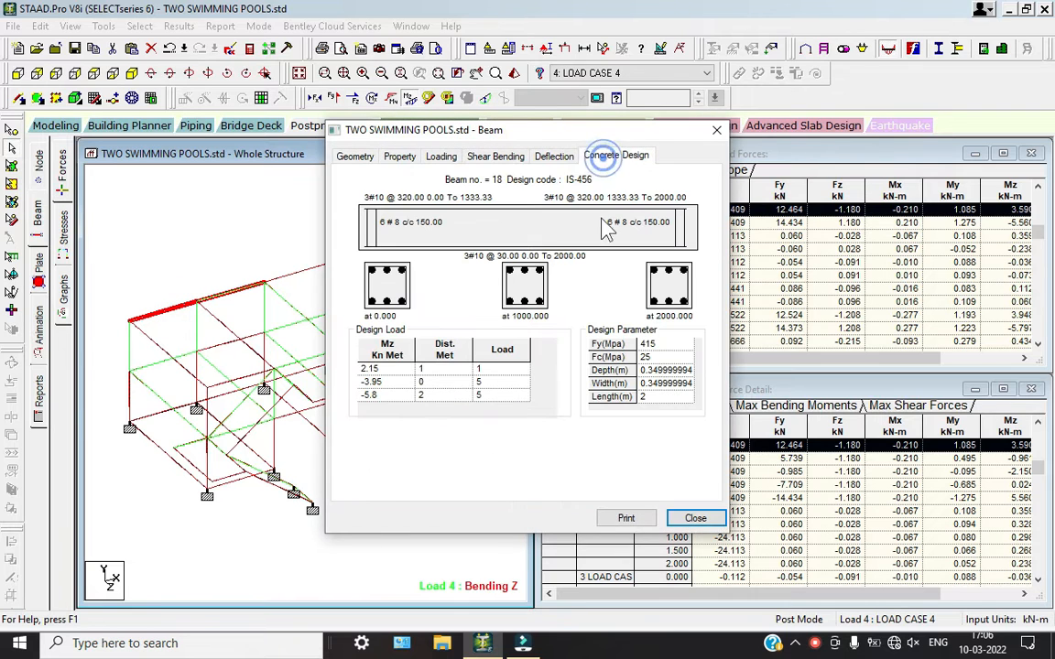
pyautogui.click(554, 155)
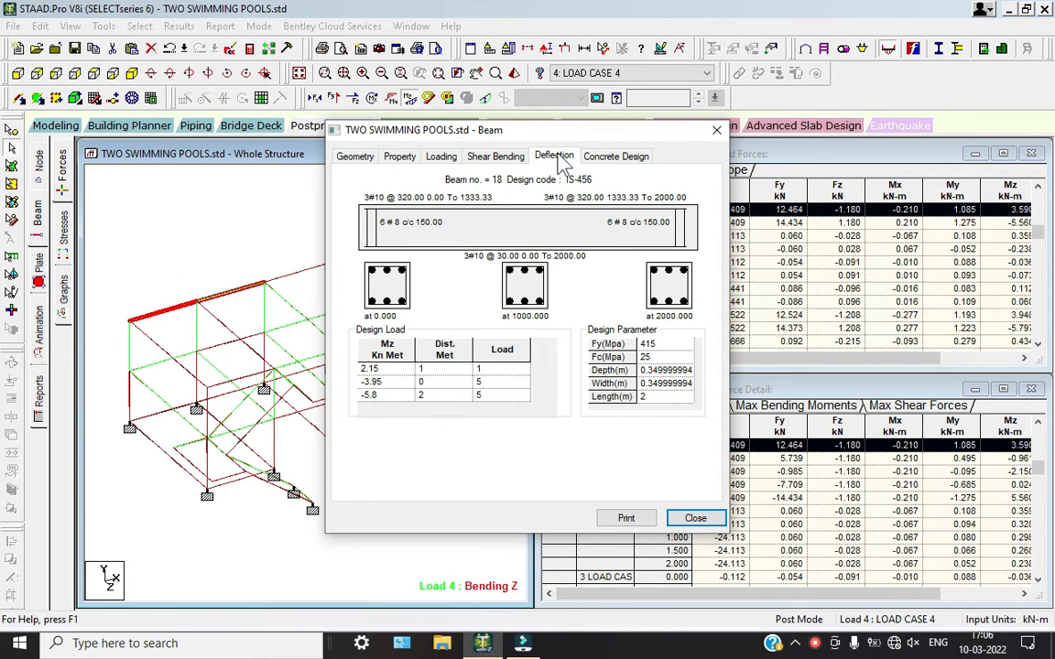
pyautogui.click(495, 156)
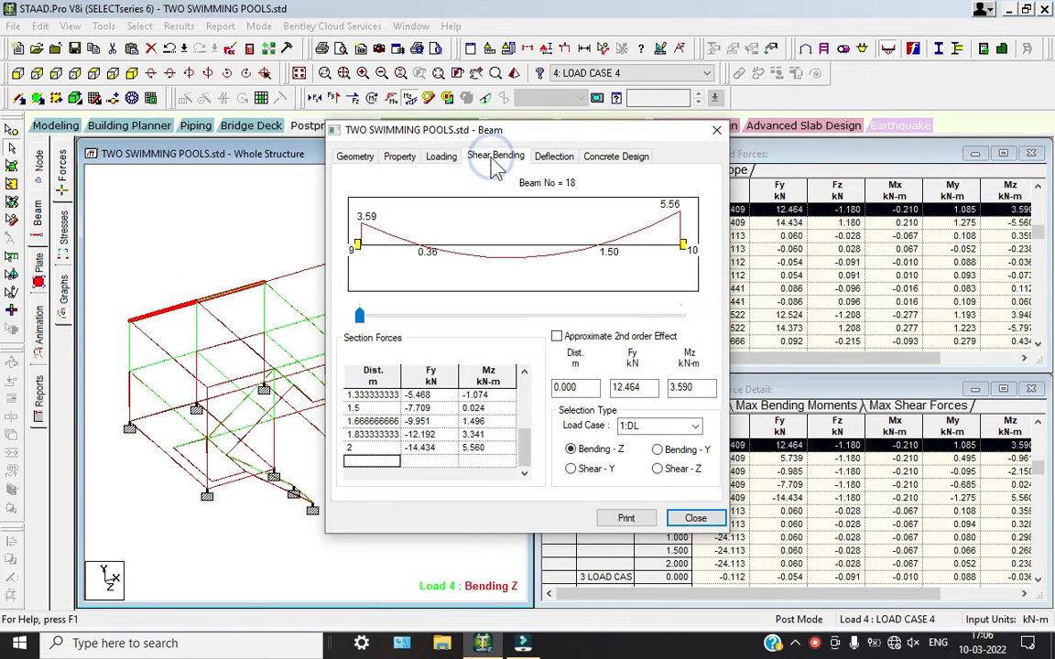
pyautogui.click(554, 157)
pyautogui.click(695, 519)
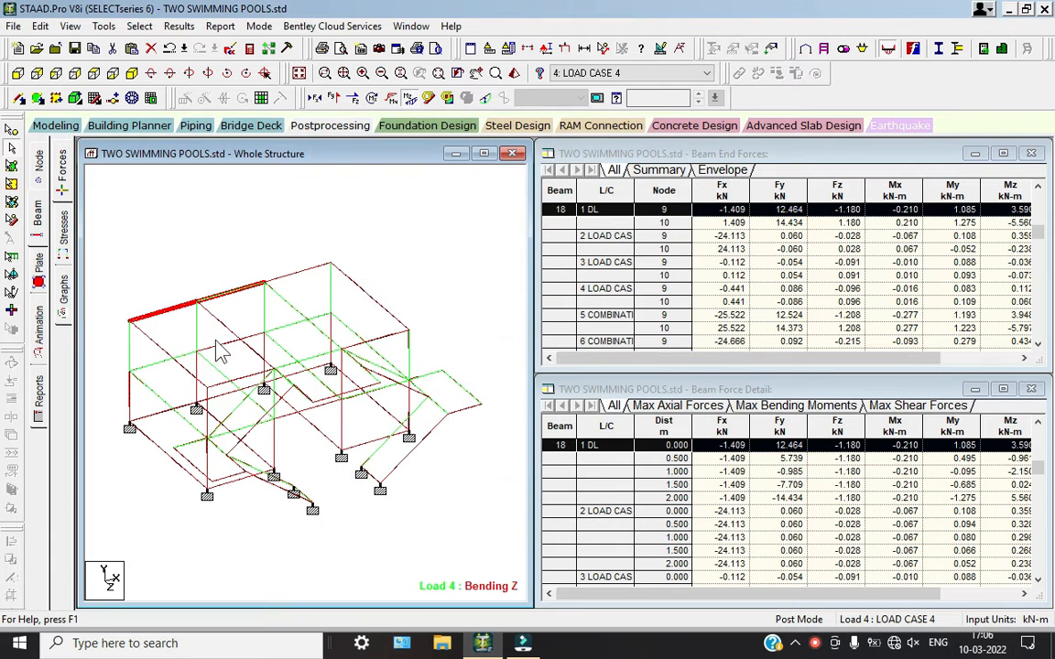
# Review the concrete design, deflection, shear bending and loading of the upper rear corner column, member 58.
pyautogui.click(131, 339)
pyautogui.doubleClick(333, 289)
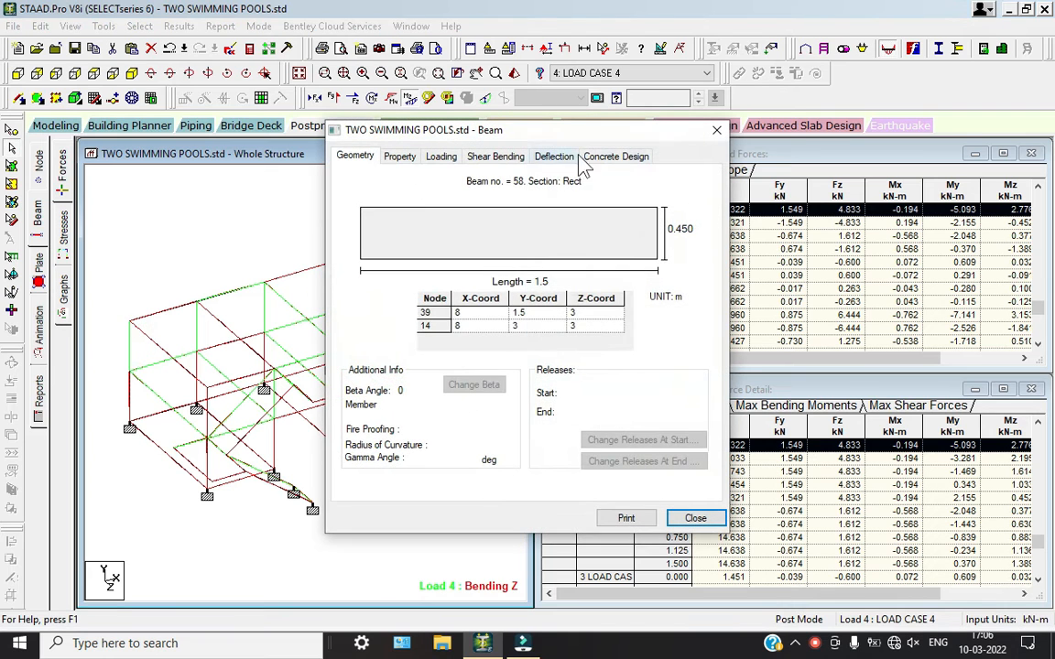
pyautogui.click(616, 155)
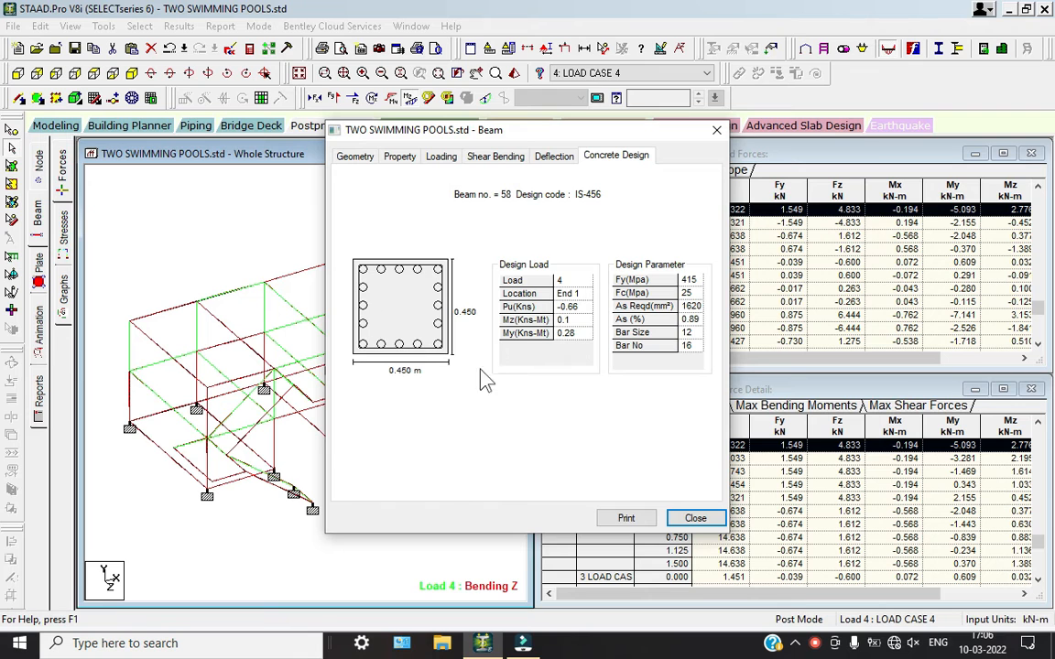
pyautogui.click(554, 156)
pyautogui.click(495, 156)
pyautogui.click(440, 155)
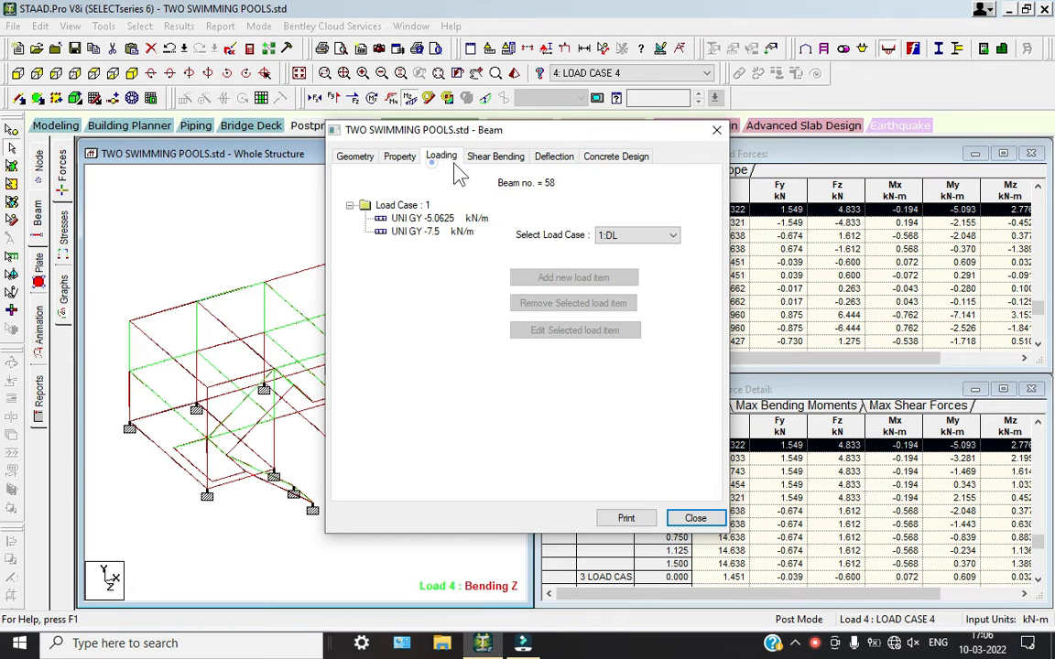
pyautogui.click(716, 130)
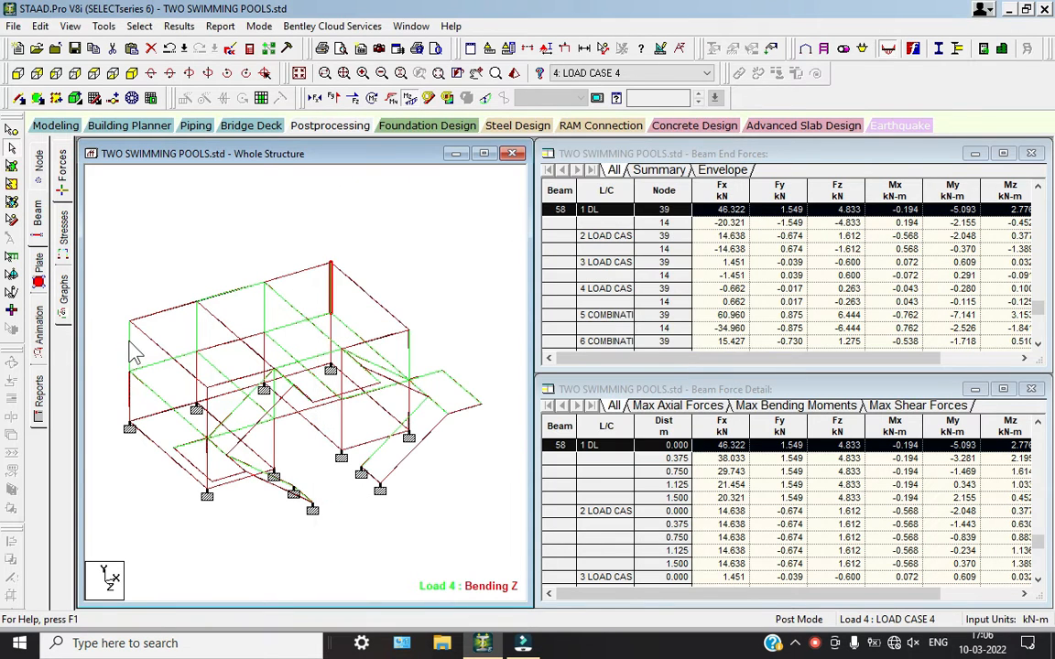
# Review the concrete design of corner column 55 and display its 3D beam stress contour.
pyautogui.doubleClick(130, 355)
pyautogui.click(612, 156)
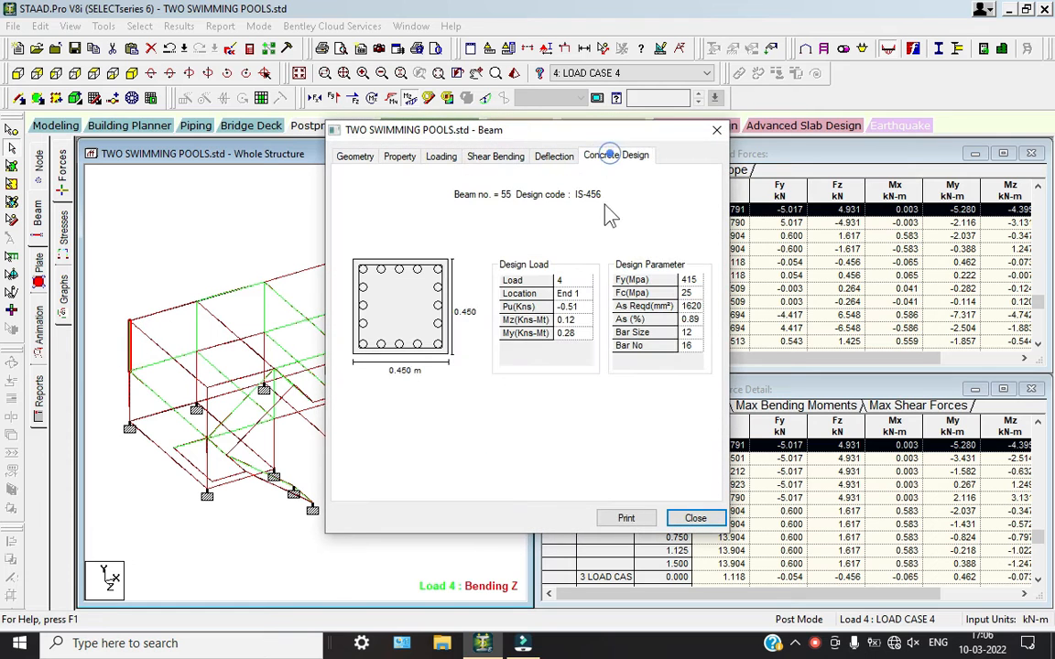
pyautogui.click(693, 523)
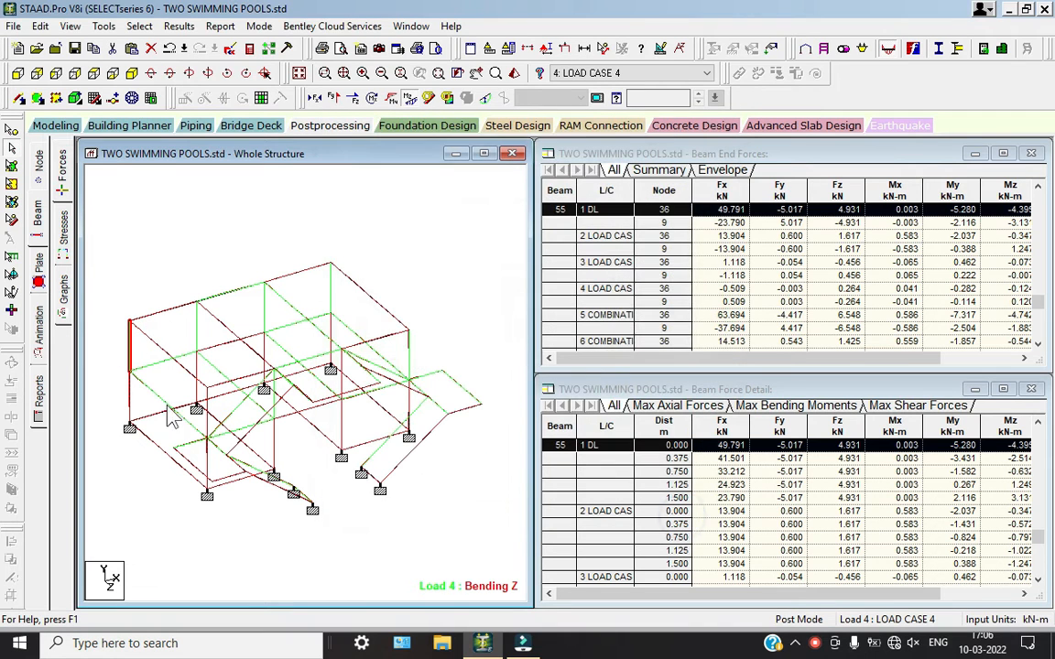
pyautogui.click(65, 228)
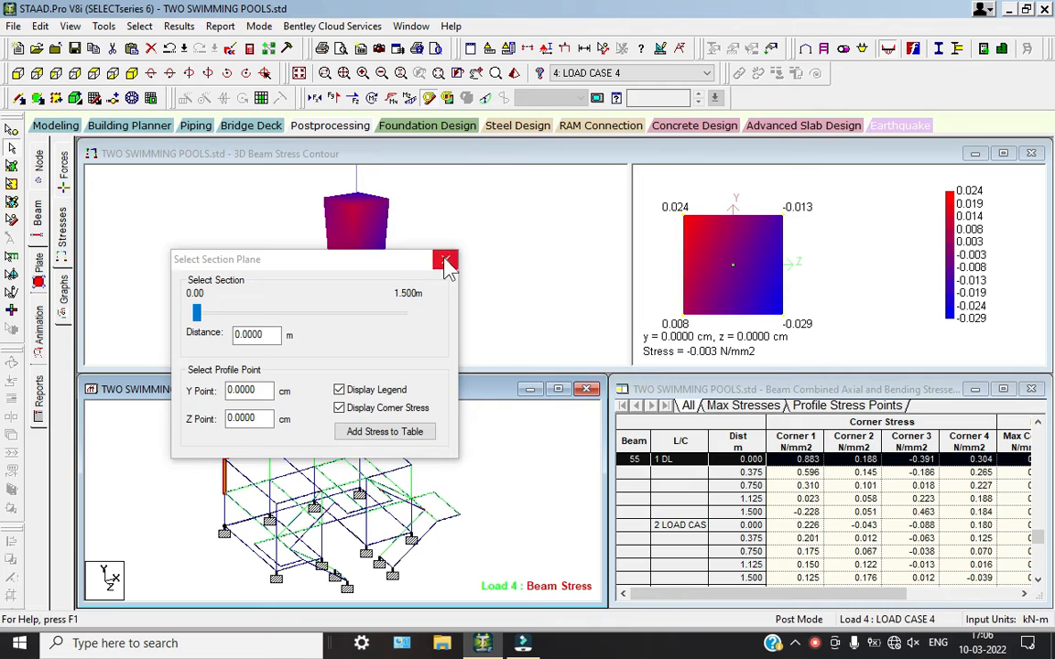
pyautogui.click(444, 262)
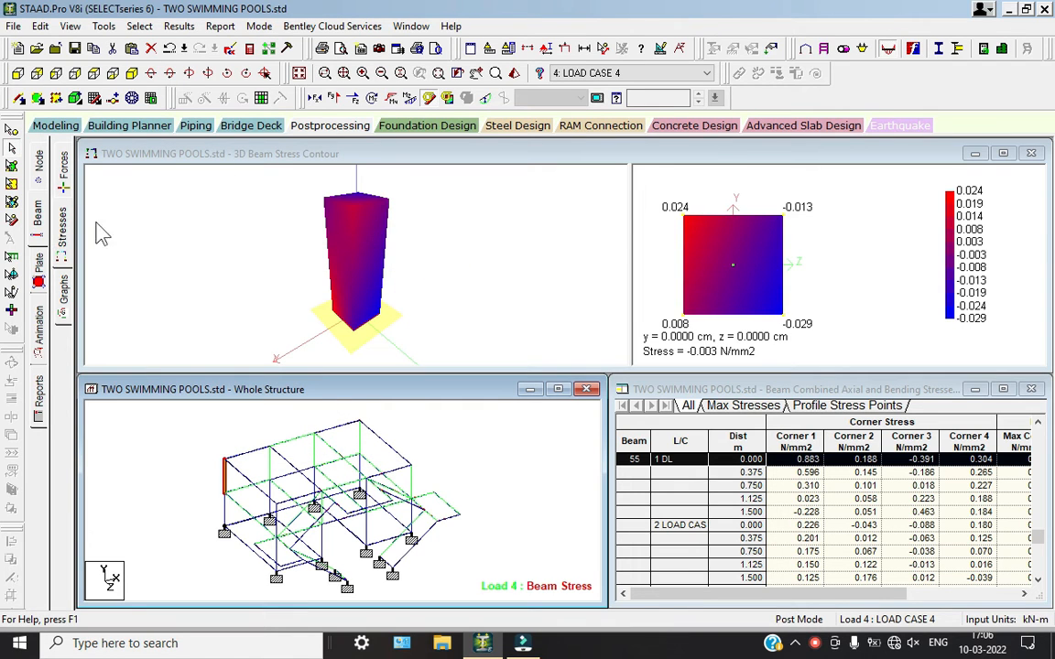
# Open the analysis output file and examine the beam reinforcement summaries under the CONCRETE DESIGN results.
pyautogui.click(249, 53)
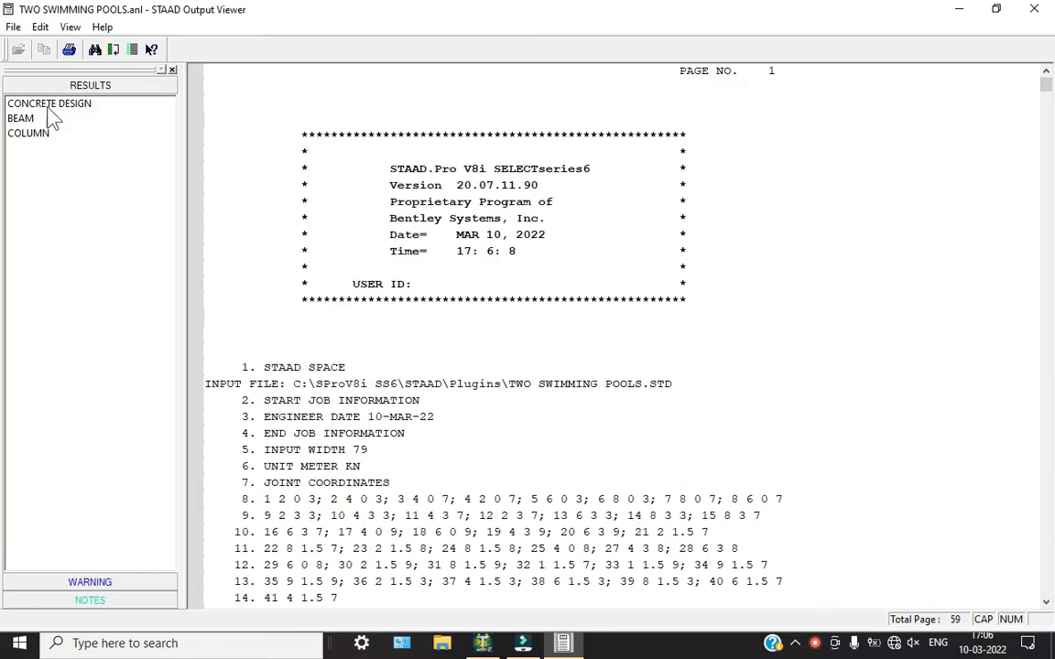
pyautogui.click(38, 103)
pyautogui.scroll(-7, 448, 299)
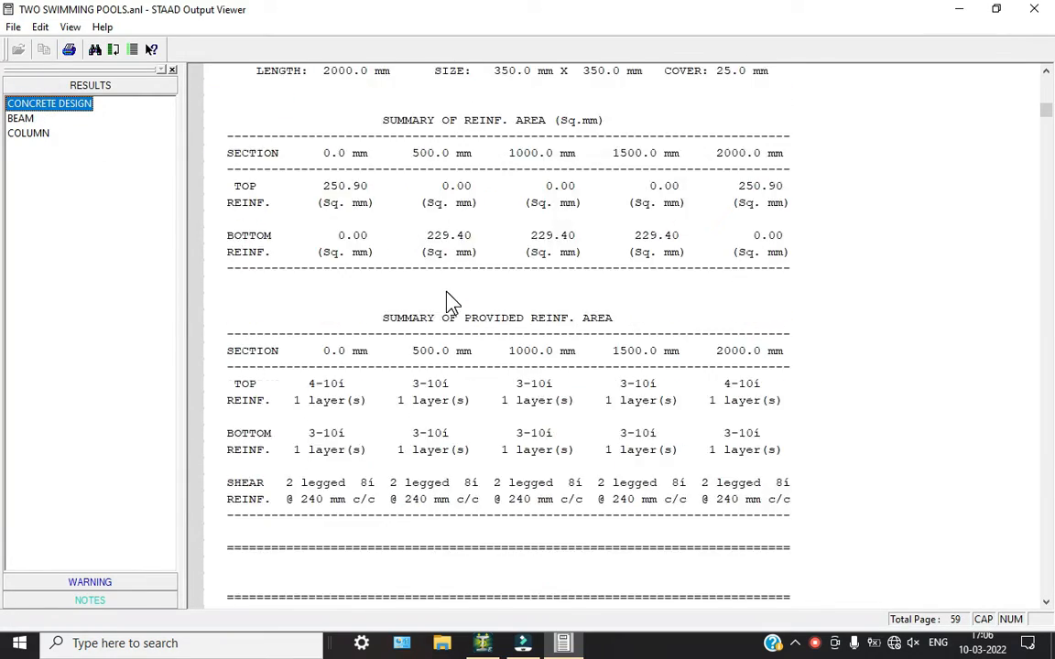
pyautogui.scroll(-12, 448, 299)
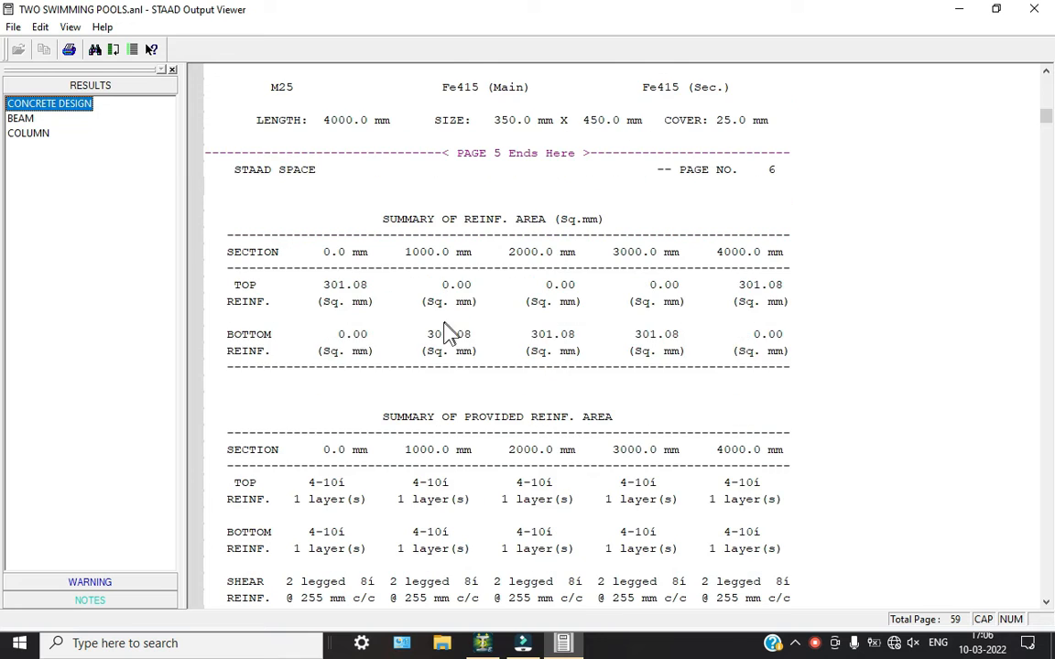
pyautogui.moveTo(359, 323); pyautogui.dragTo(688, 392)
pyautogui.click(485, 297)
pyautogui.scroll(-5, 622, 334)
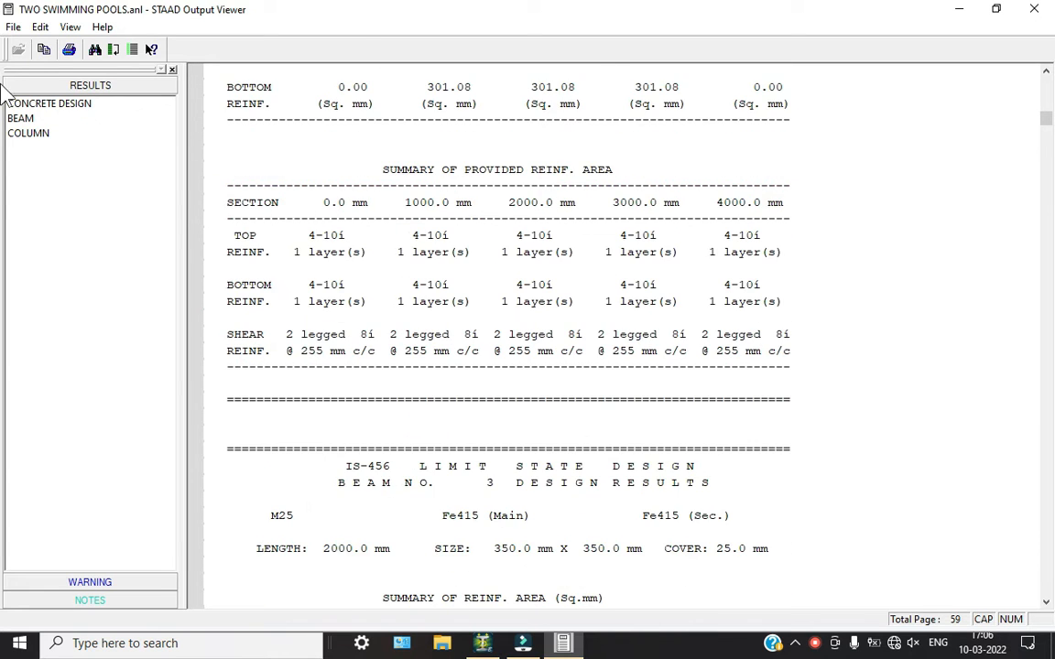
# Examine the BEAM results and the IS 456 COLUMN design results in the output file.
pyautogui.click(18, 118)
pyautogui.scroll(-2, 467, 238)
pyautogui.click(35, 135)
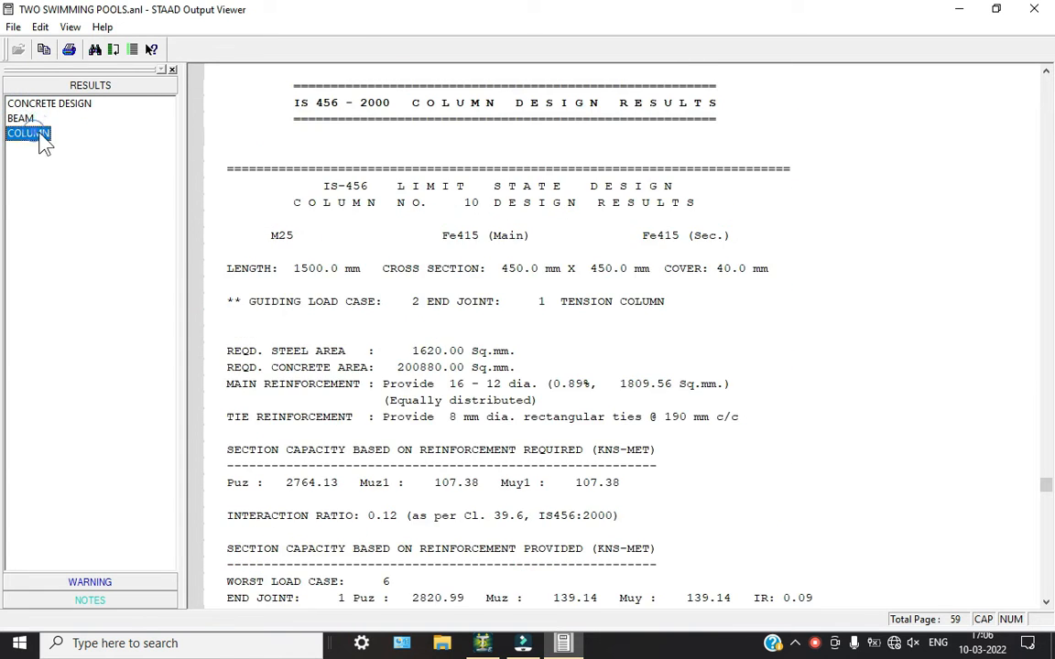
pyautogui.scroll(-10, 463, 256)
pyautogui.scroll(-2, 518, 291)
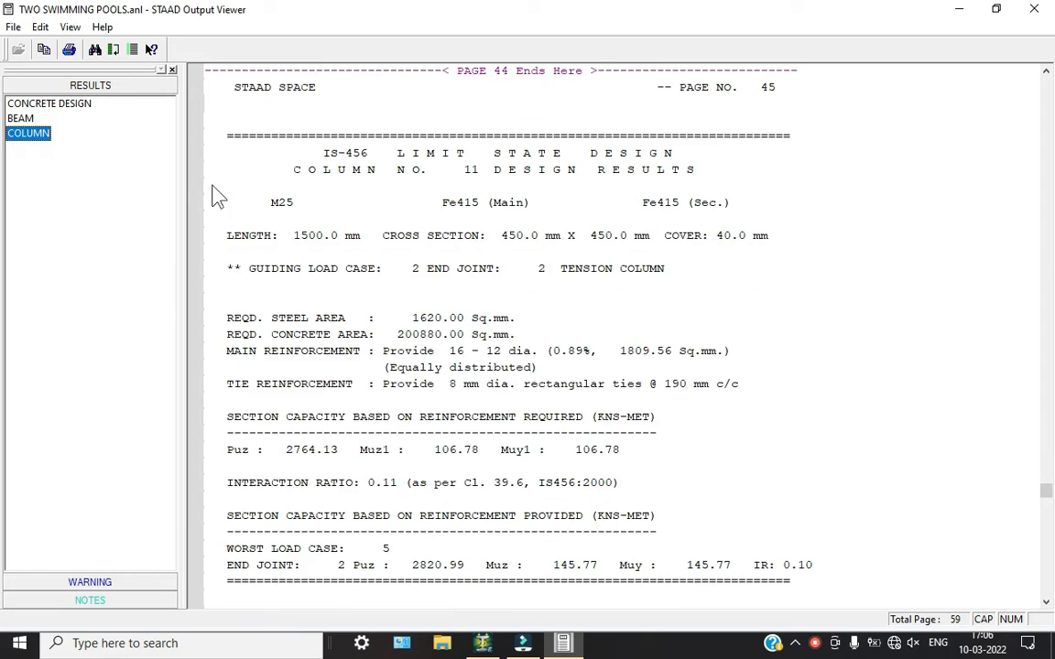
# Examine the CONCRETE DESIGN results, the concrete take-off and the element design summary near the end of the output file.
pyautogui.click(36, 103)
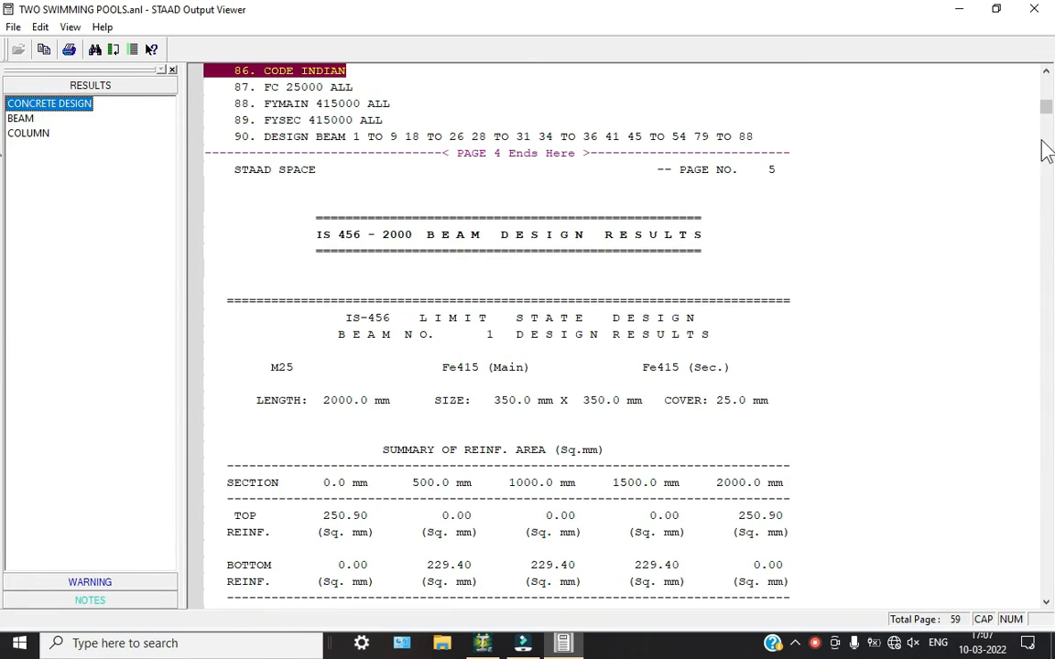
pyautogui.moveTo(1046, 114); pyautogui.dragTo(1050, 597)
pyautogui.scroll(4, 676, 313)
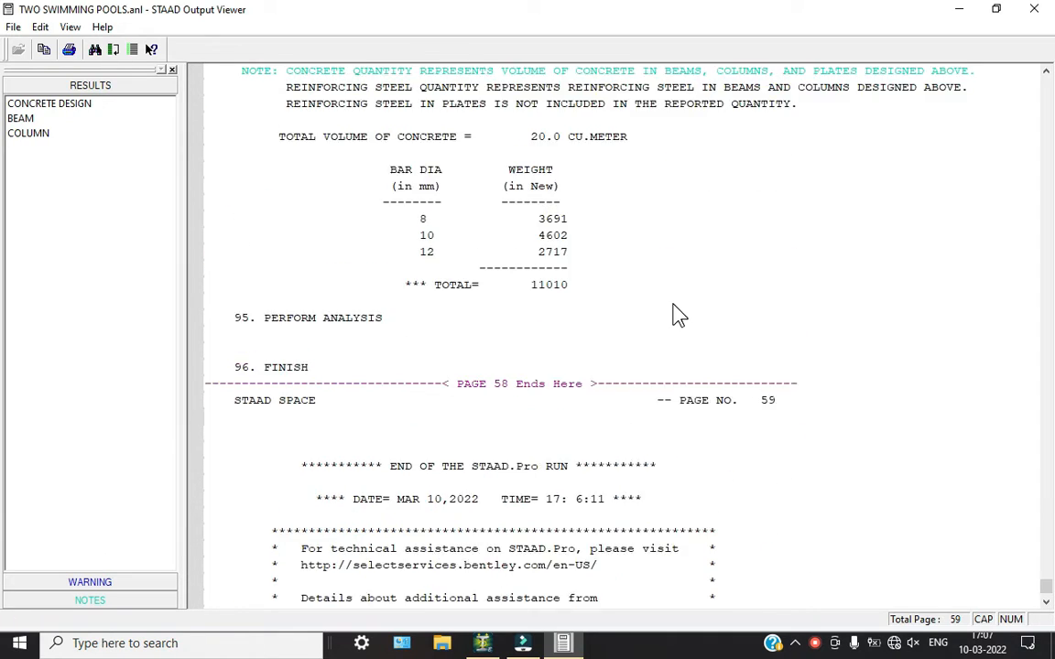
pyautogui.scroll(2, 546, 311)
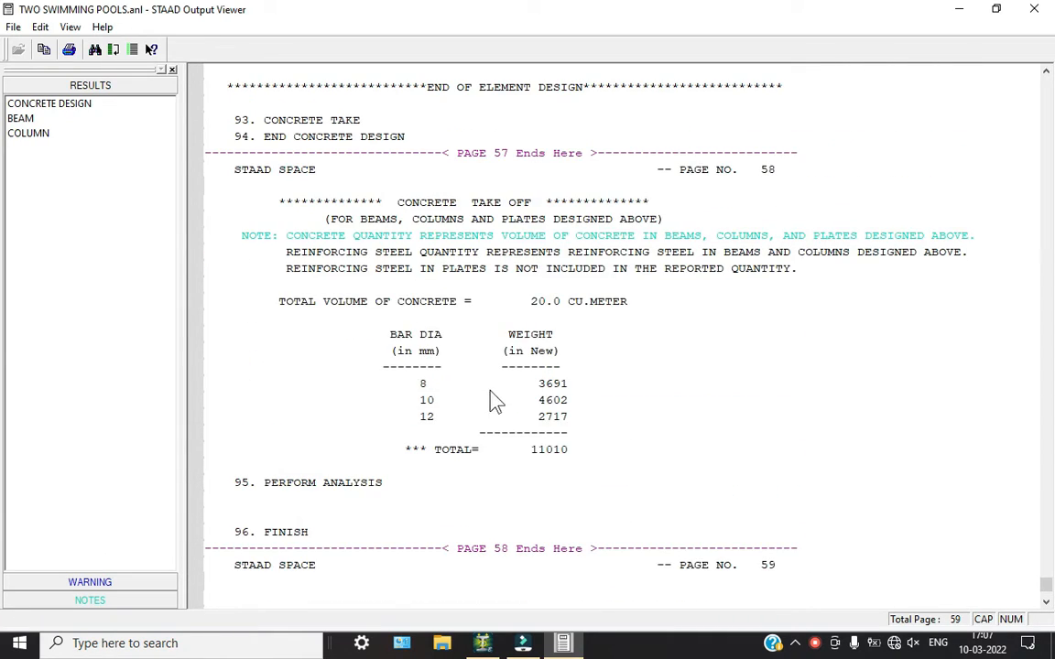
pyautogui.scroll(2, 565, 398)
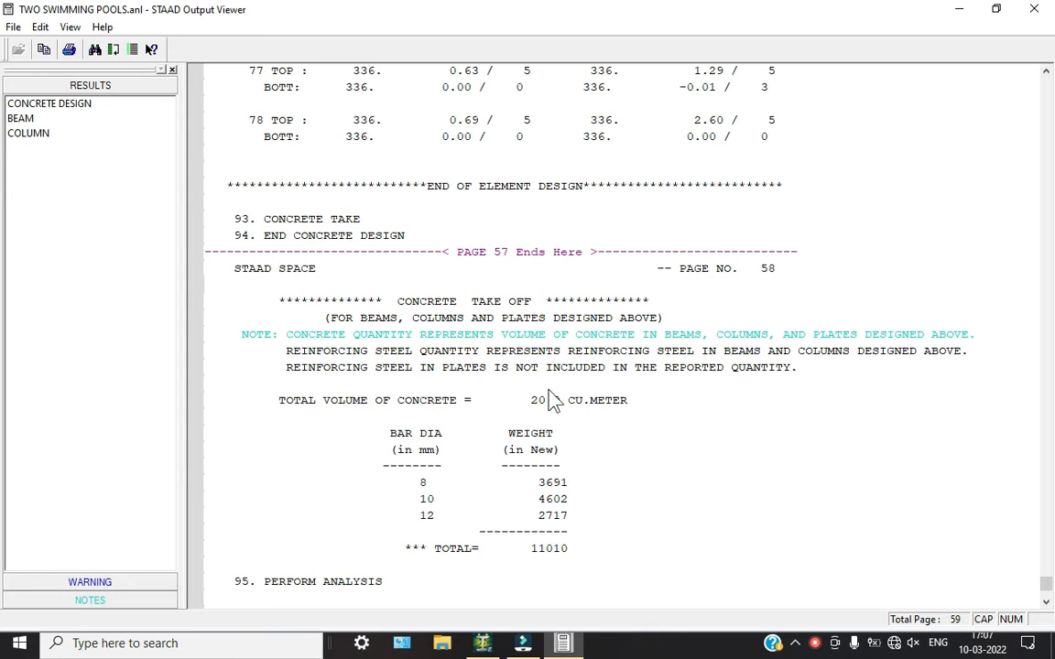
pyautogui.scroll(2, 569, 566)
pyautogui.scroll(13, 568, 565)
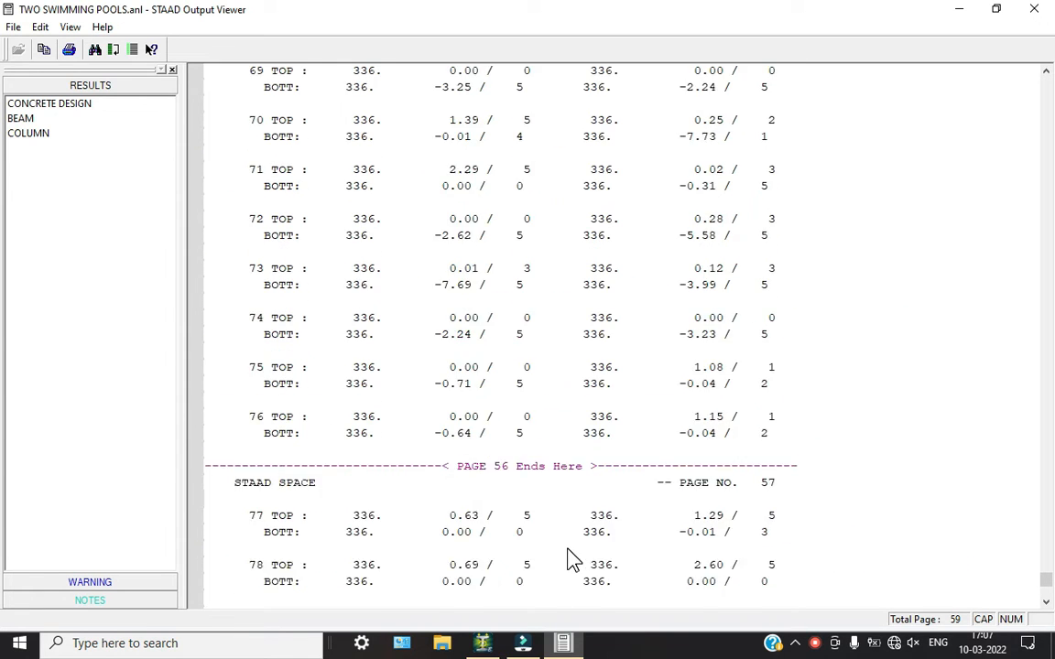
pyautogui.scroll(3, 569, 557)
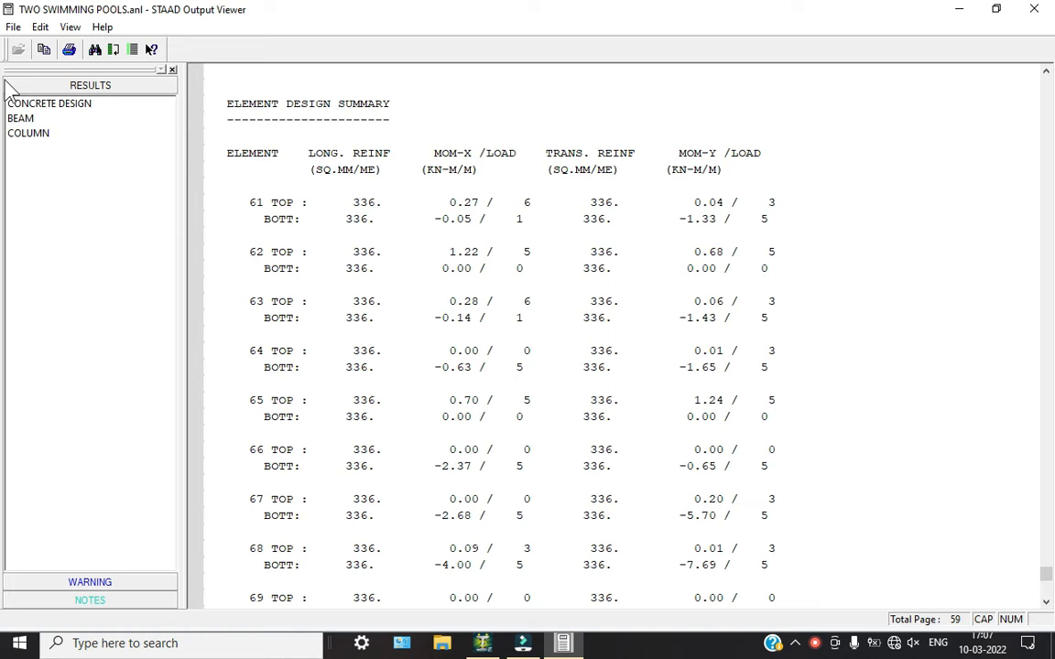
# Check the print settings for the output file without printing, and close the output viewer.
pyautogui.click(77, 51)
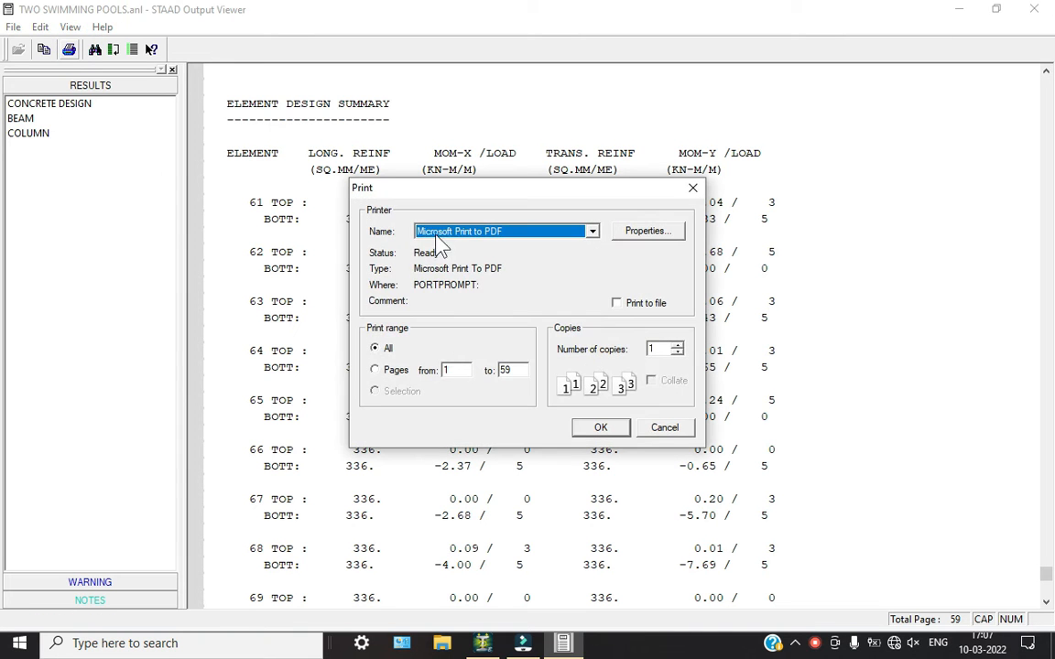
pyautogui.click(658, 424)
pyautogui.click(1033, 9)
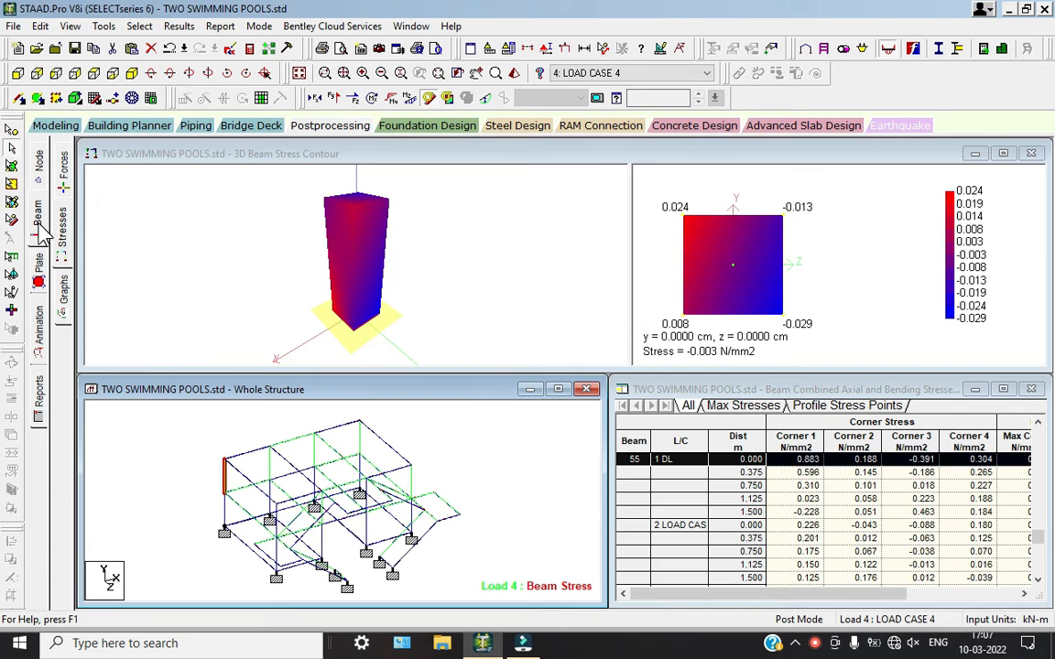
# Display the 3D beam stress contour of beam 86, keeping the default section plane.
pyautogui.click(62, 202)
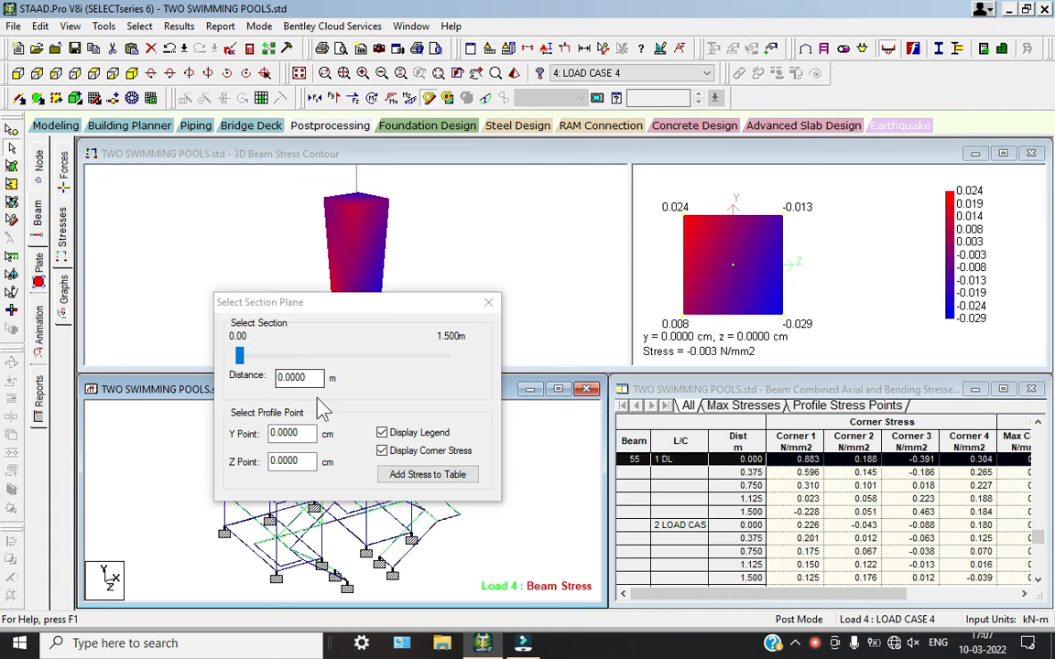
pyautogui.click(488, 302)
pyautogui.click(322, 461)
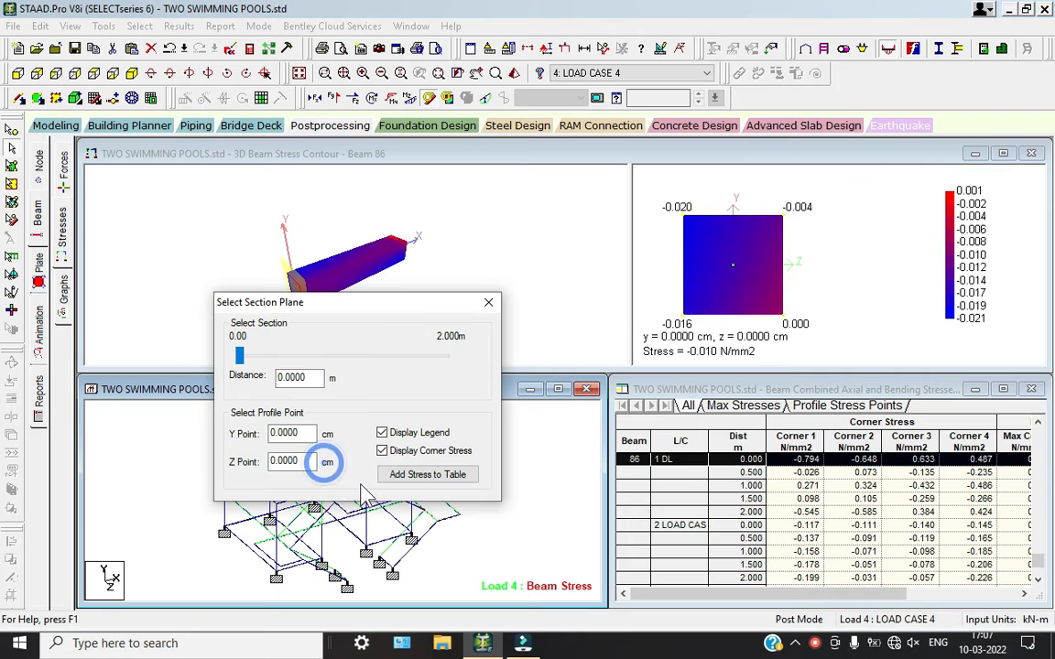
pyautogui.click(488, 301)
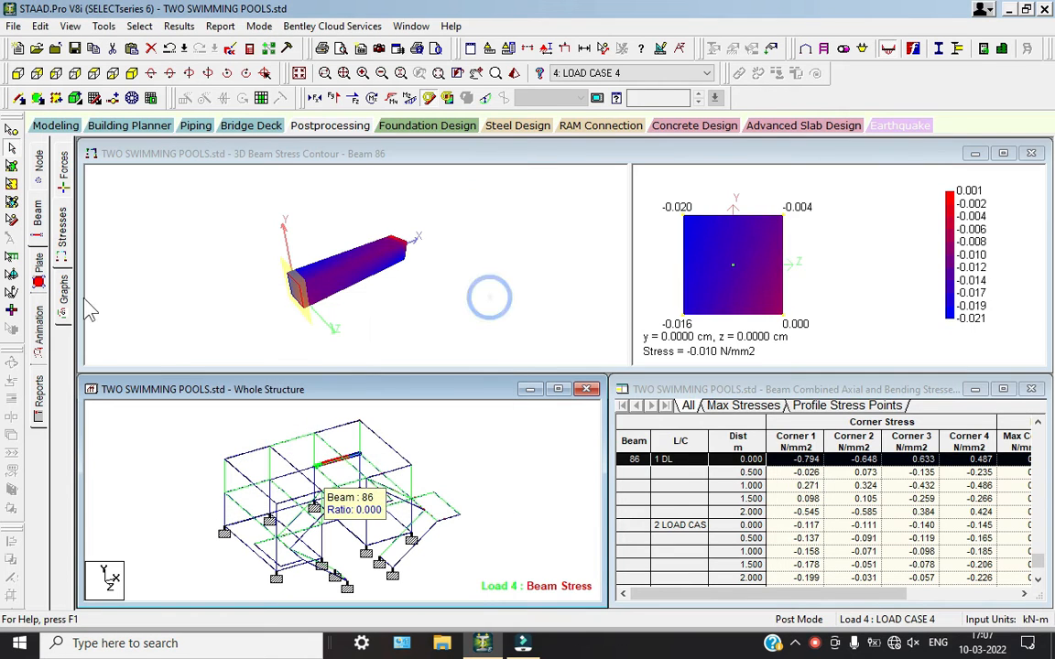
# Display the plate stress contour of the whole structure with the Max Absolute stress type for load case 4.
pyautogui.click(38, 261)
pyautogui.click(448, 157)
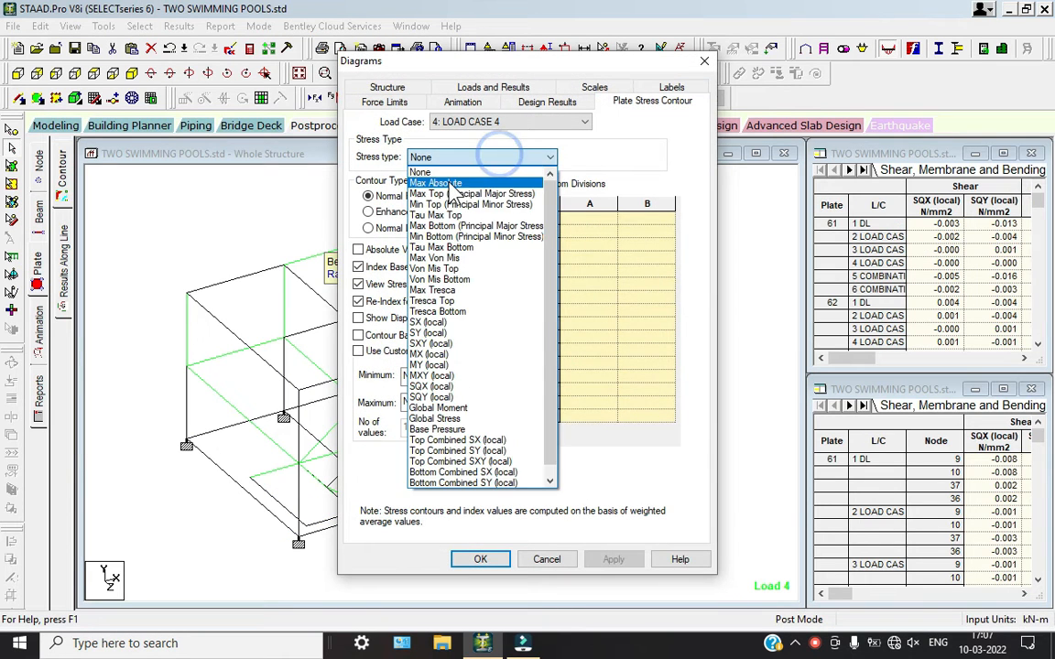
pyautogui.click(449, 181)
pyautogui.click(476, 558)
# Review the center stresses and corner stresses of plate 71 under the DL load case.
pyautogui.click(371, 316)
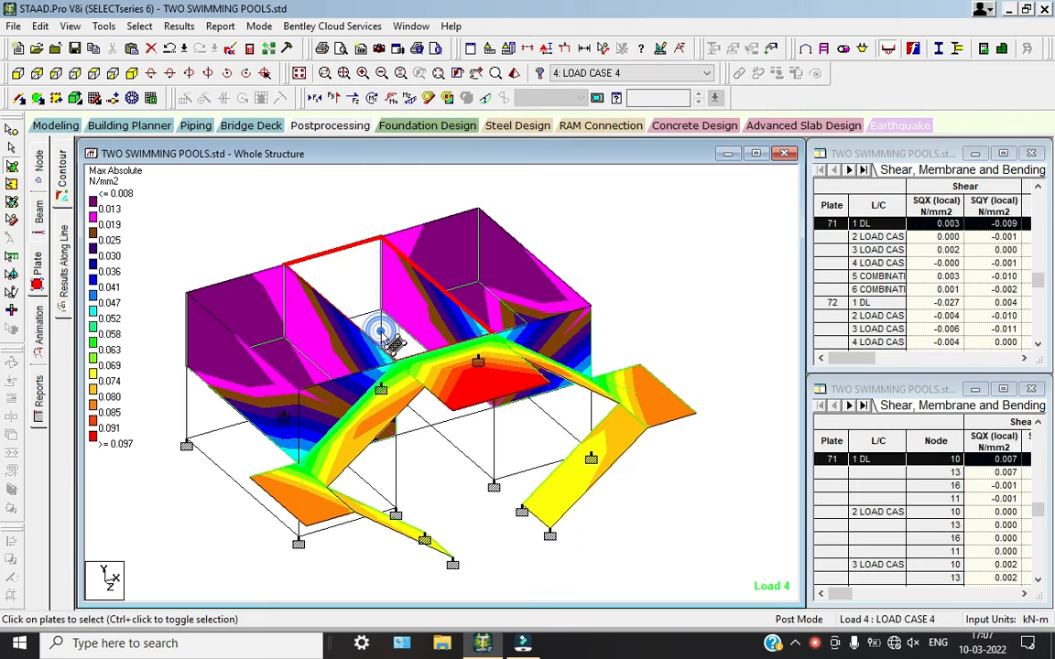
pyautogui.doubleClick(391, 327)
pyautogui.click(659, 196)
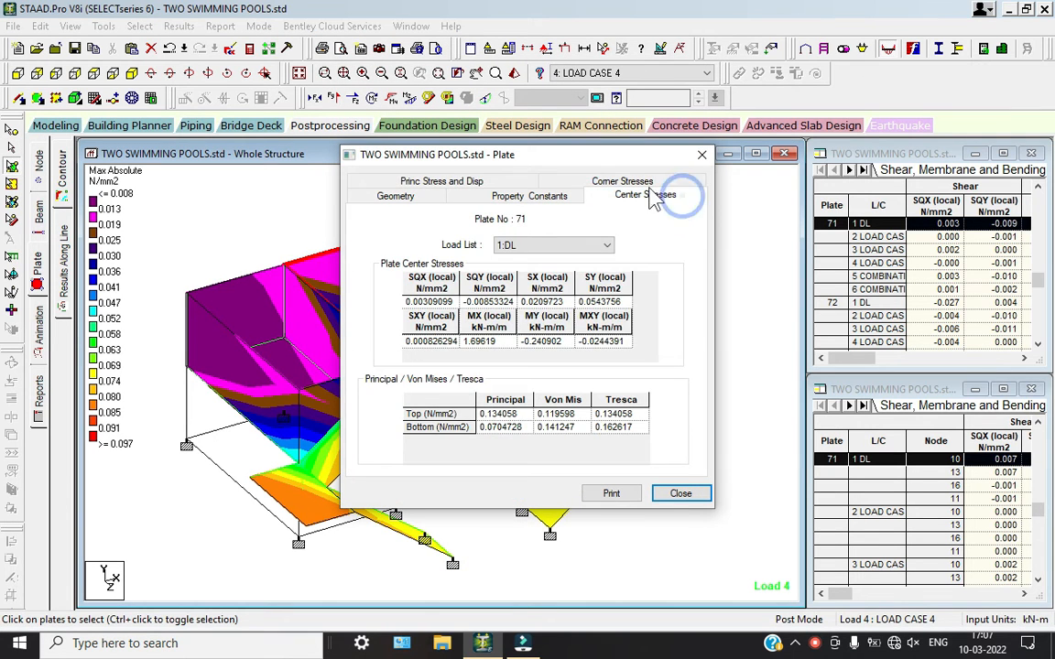
pyautogui.click(624, 182)
pyautogui.click(815, 645)
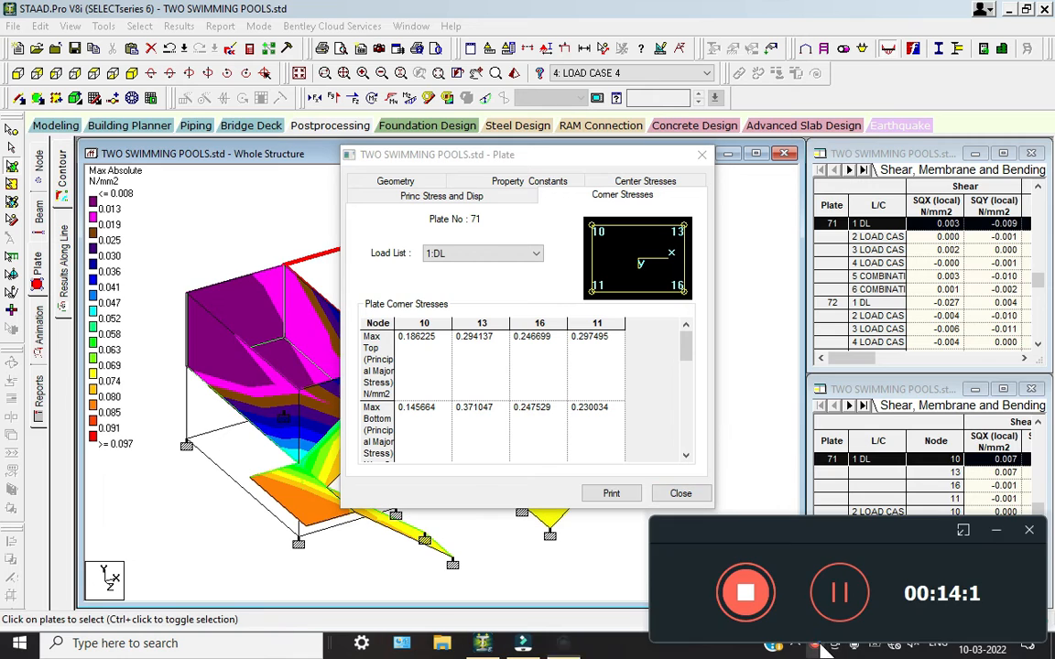
pyautogui.click(995, 526)
pyautogui.click(666, 496)
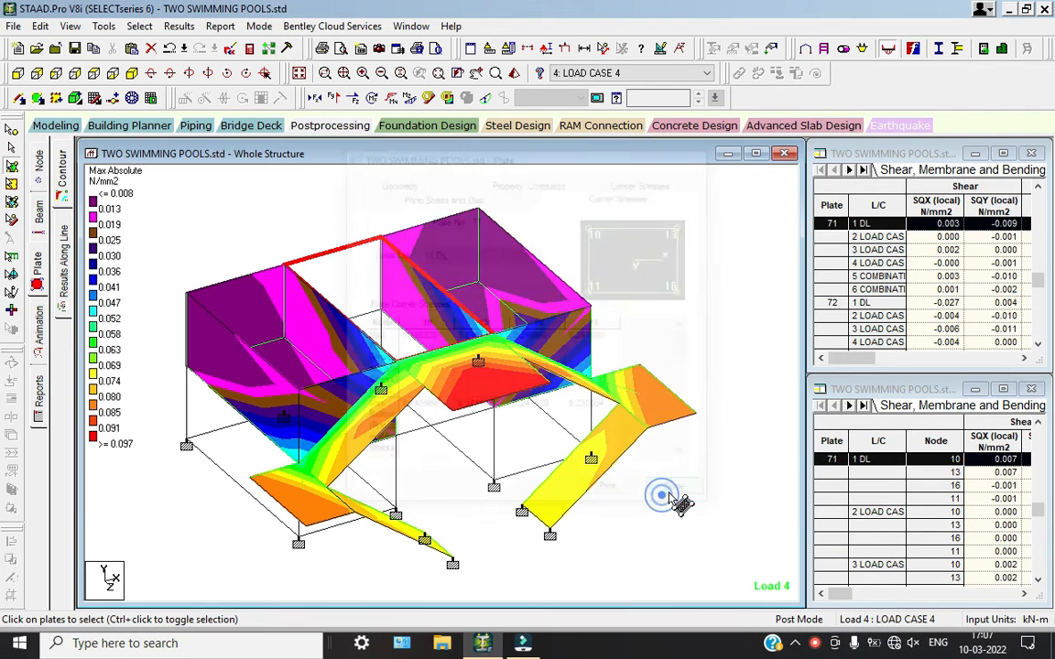
# Inspect the 3D rendered view of the two-pool structure from above, and return to the modeling view of the whole structure.
pyautogui.click(472, 73)
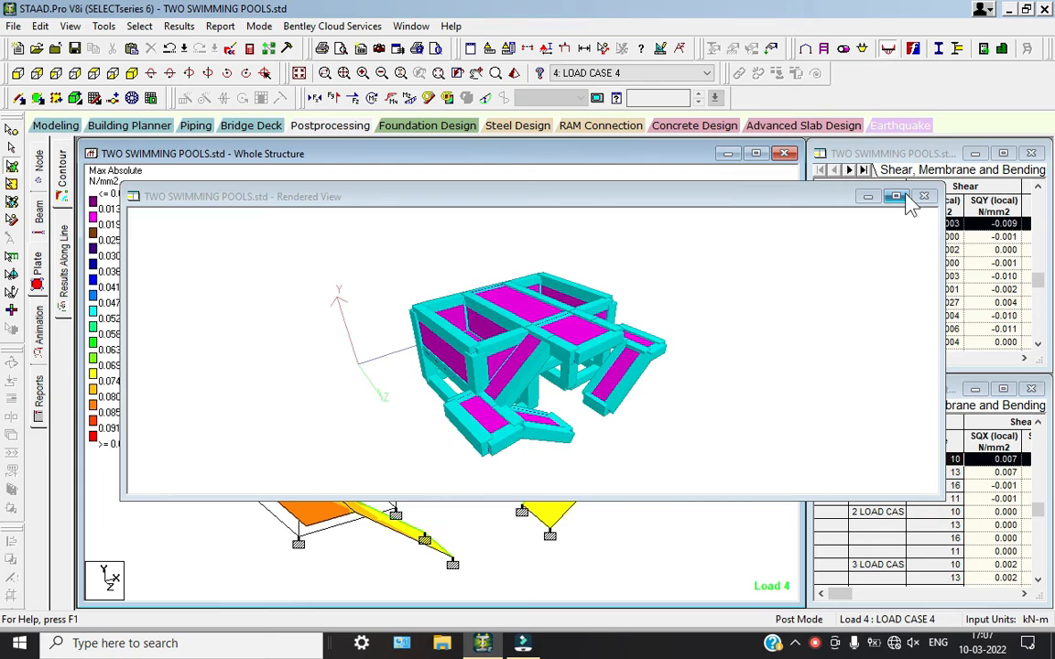
pyautogui.click(899, 196)
pyautogui.scroll(3, 590, 376)
pyautogui.moveTo(640, 438); pyautogui.dragTo(904, 358)
pyautogui.moveTo(729, 445); pyautogui.dragTo(586, 517)
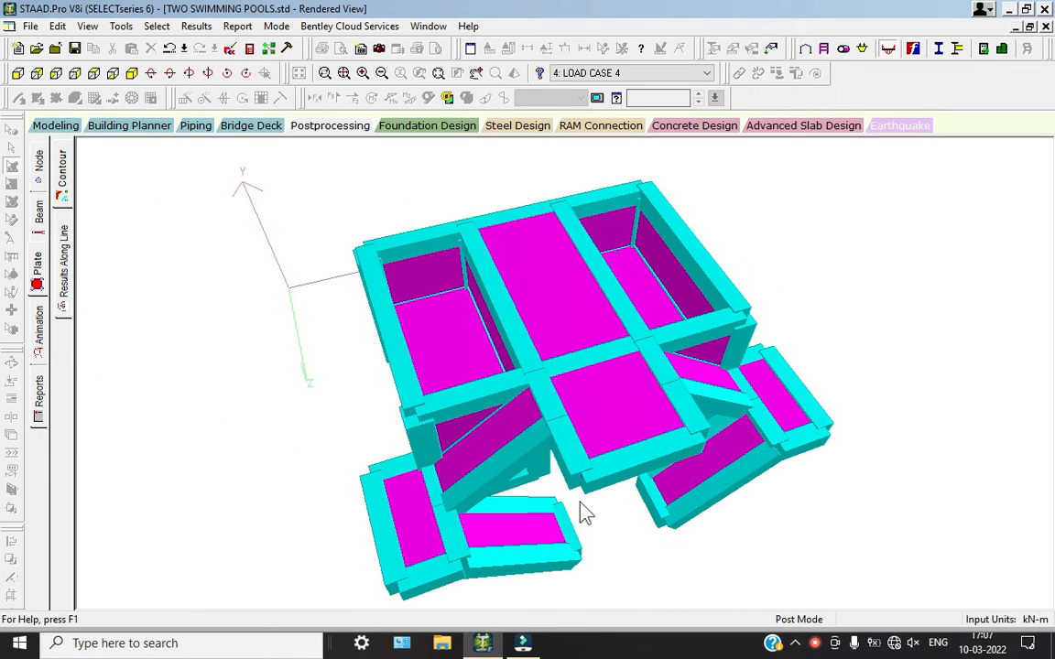
pyautogui.click(58, 125)
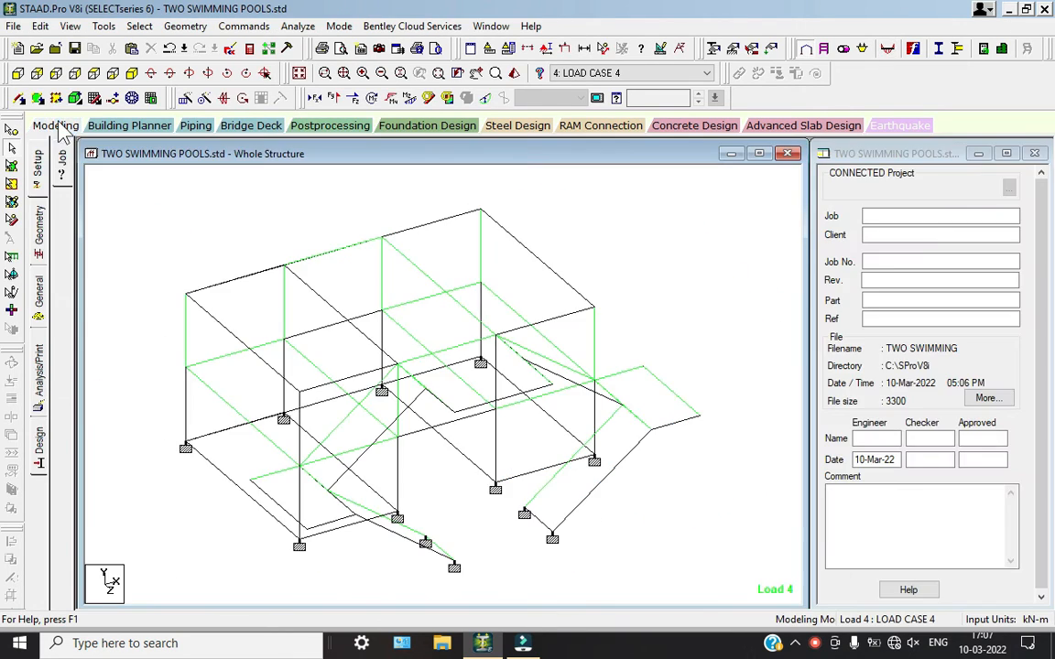
pyautogui.scroll(-4, 528, 456)
pyautogui.moveTo(527, 455); pyautogui.dragTo(453, 496, button='middle')
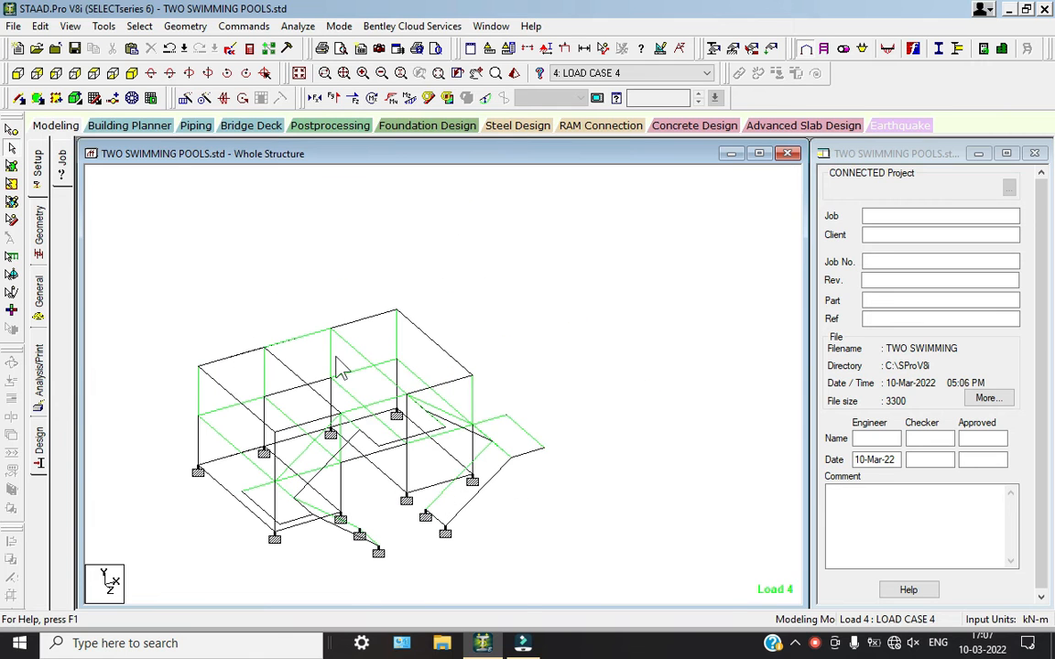
# Animate the section displacement of the whole structure in postprocessing and switch the active load case to LOAD CASE 2.
pyautogui.click(302, 125)
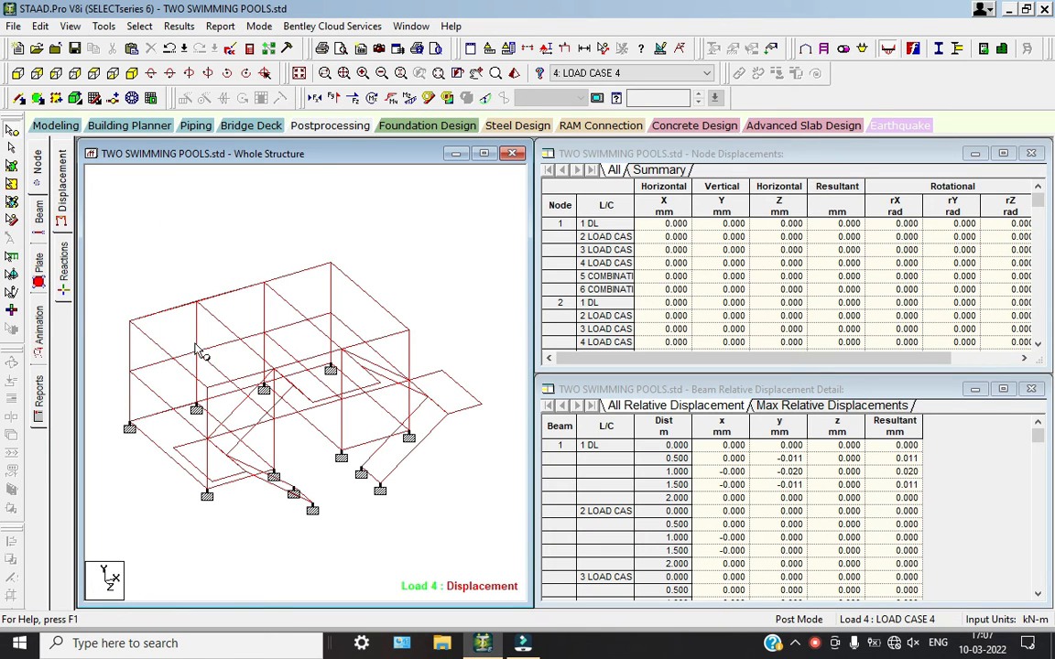
pyautogui.click(38, 345)
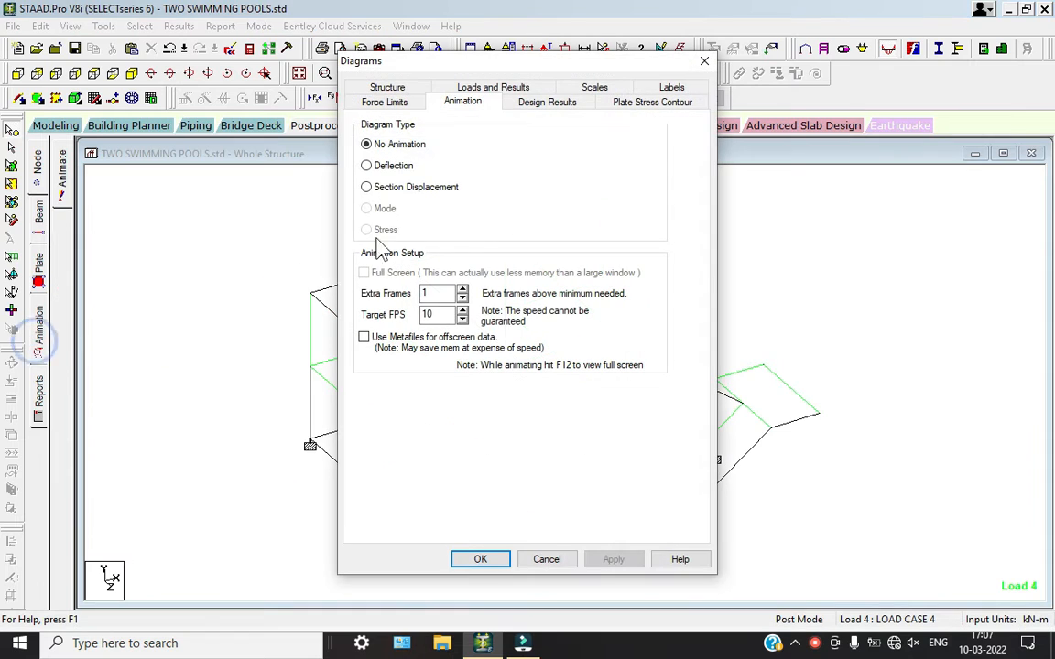
pyautogui.click(398, 189)
pyautogui.click(478, 558)
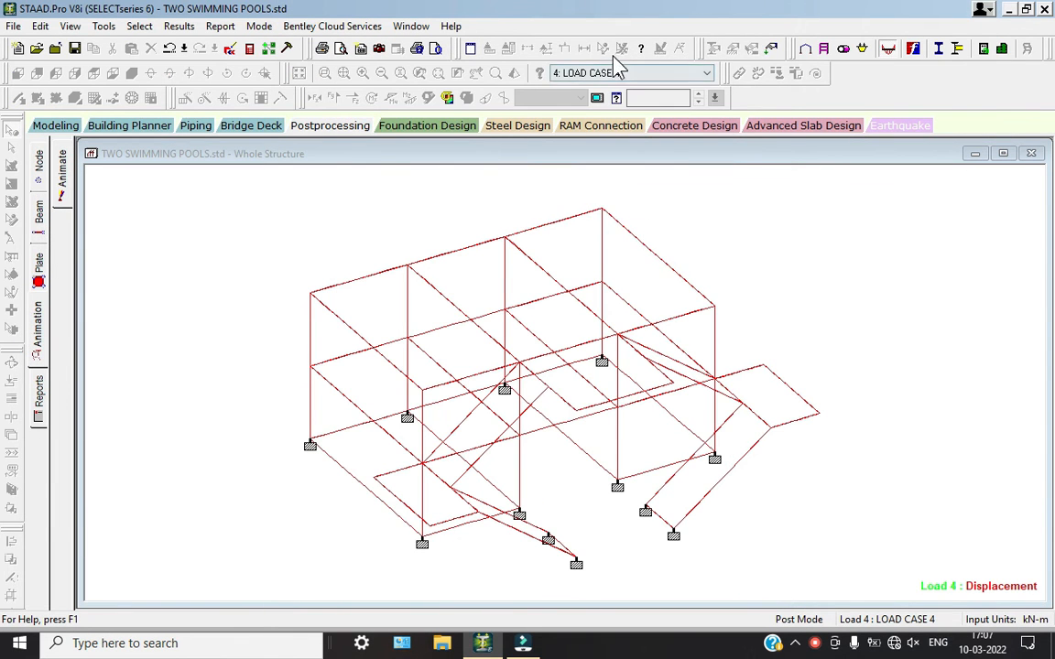
pyautogui.click(595, 72)
pyautogui.click(567, 90)
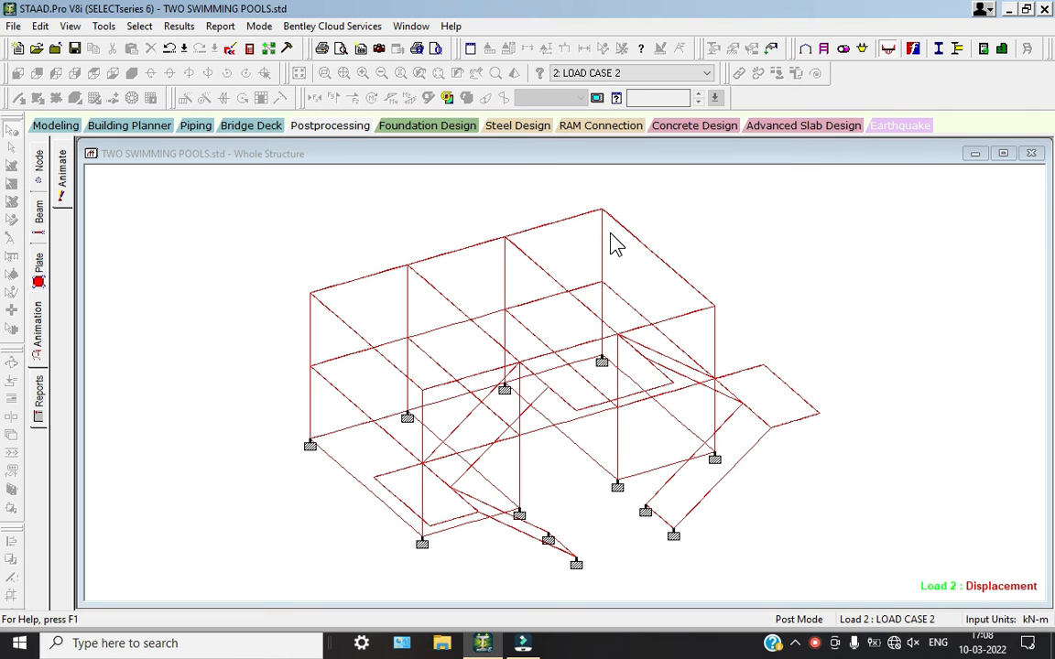
pyautogui.click(815, 644)
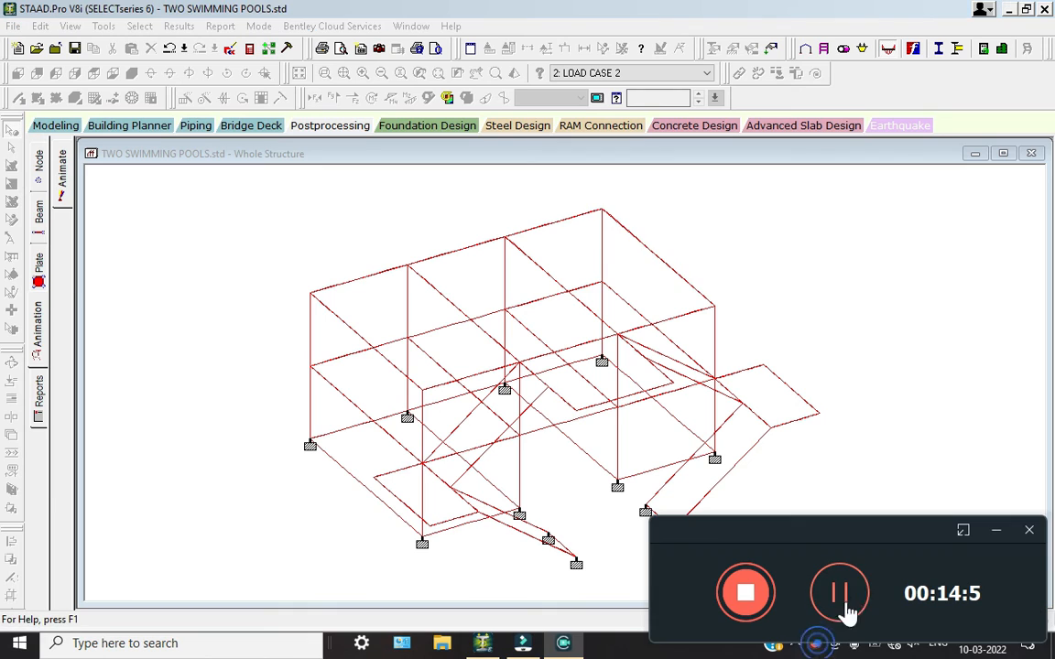
pyautogui.click(998, 531)
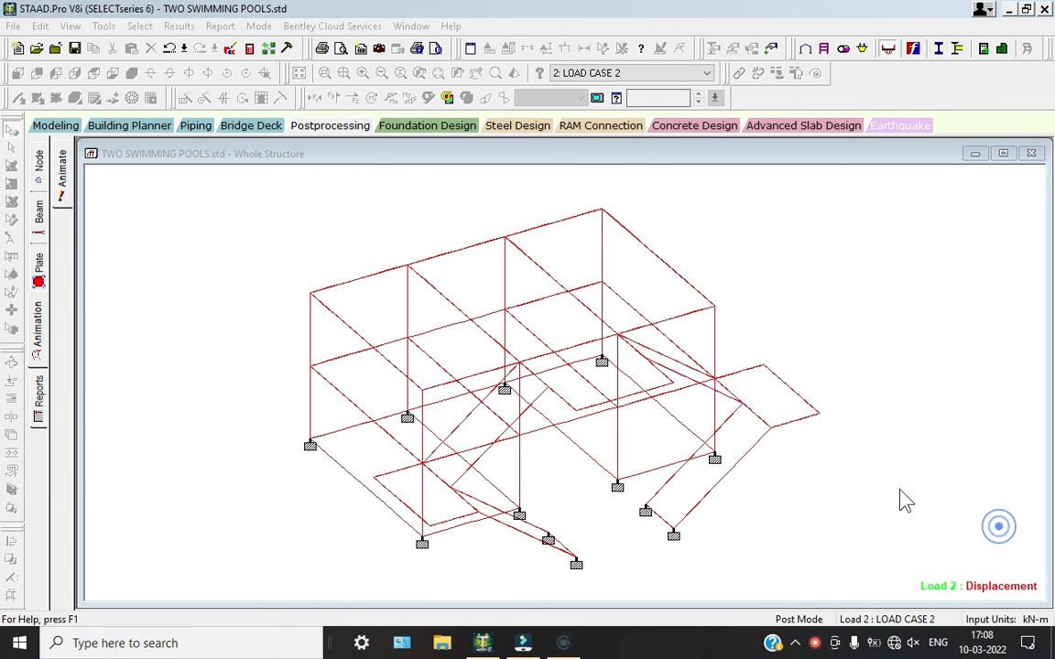
# Stop the displacement animation and set the plate stress contour type to Max Absolute for load case 2.
pyautogui.click(77, 128)
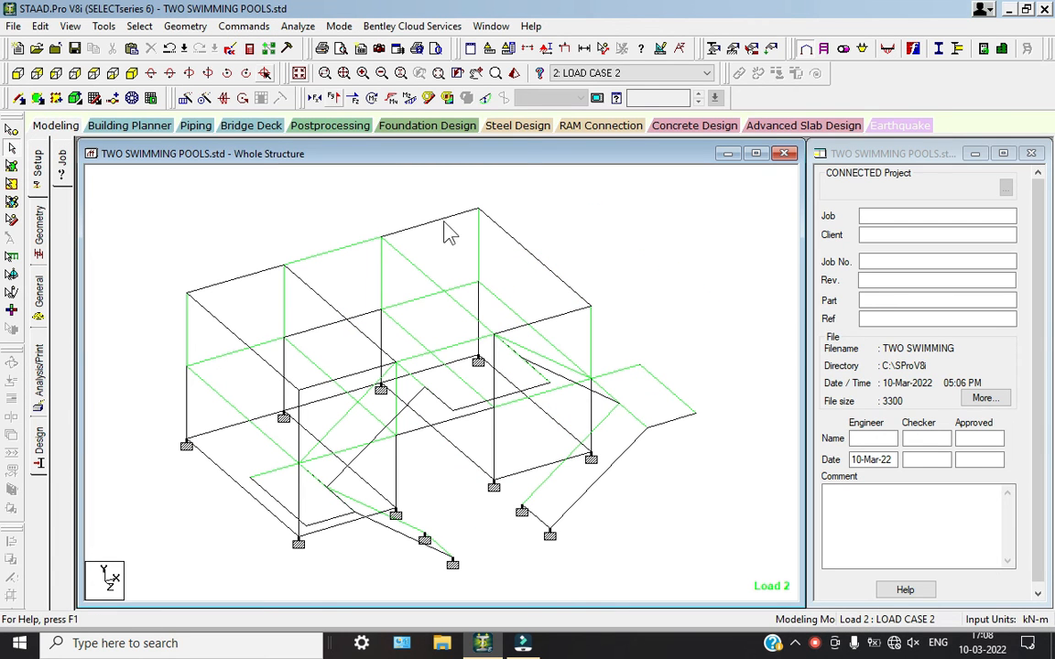
pyautogui.scroll(-4, 280, 353)
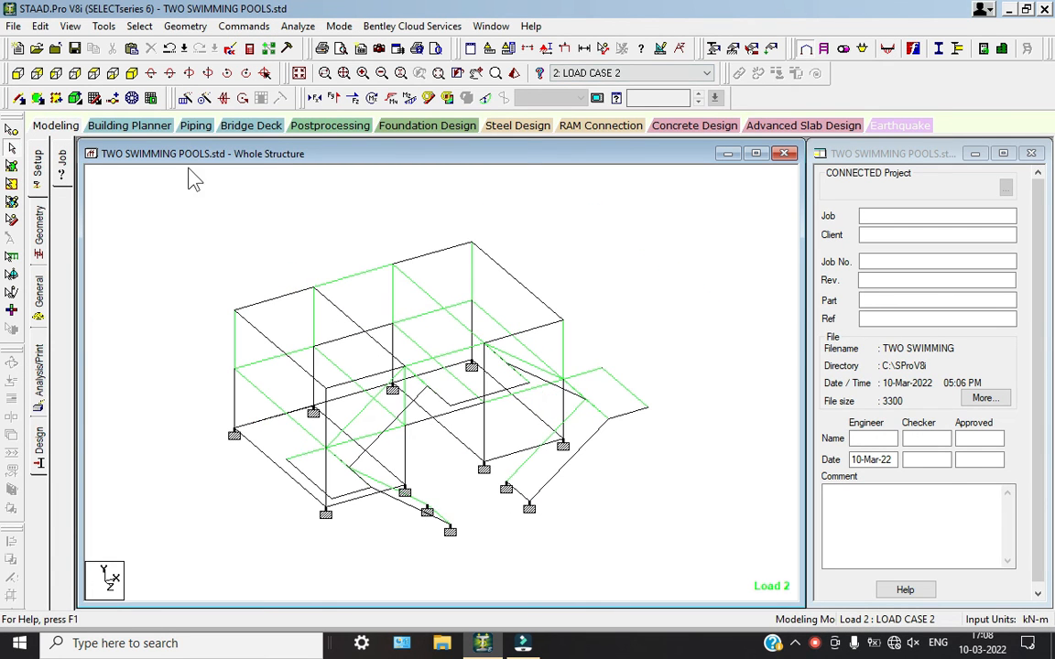
pyautogui.click(329, 129)
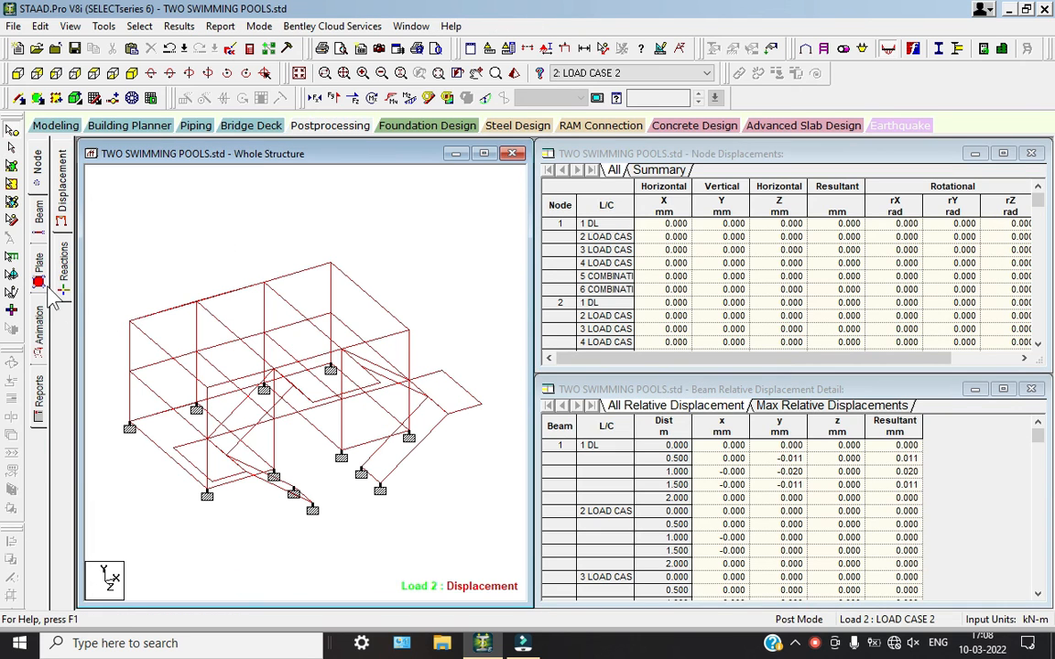
pyautogui.click(39, 323)
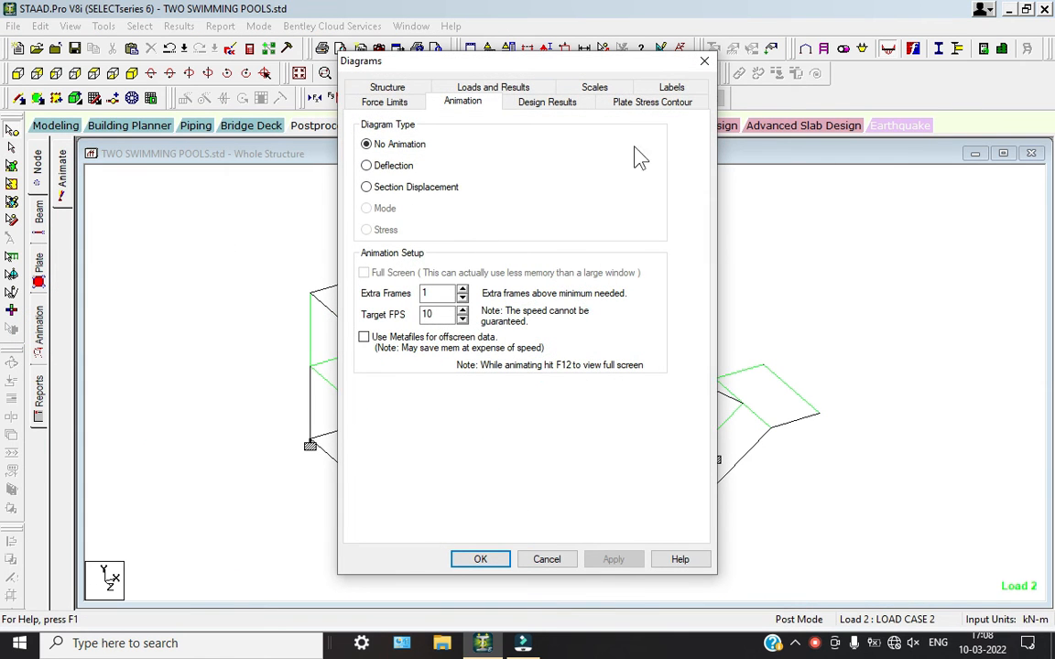
pyautogui.click(672, 88)
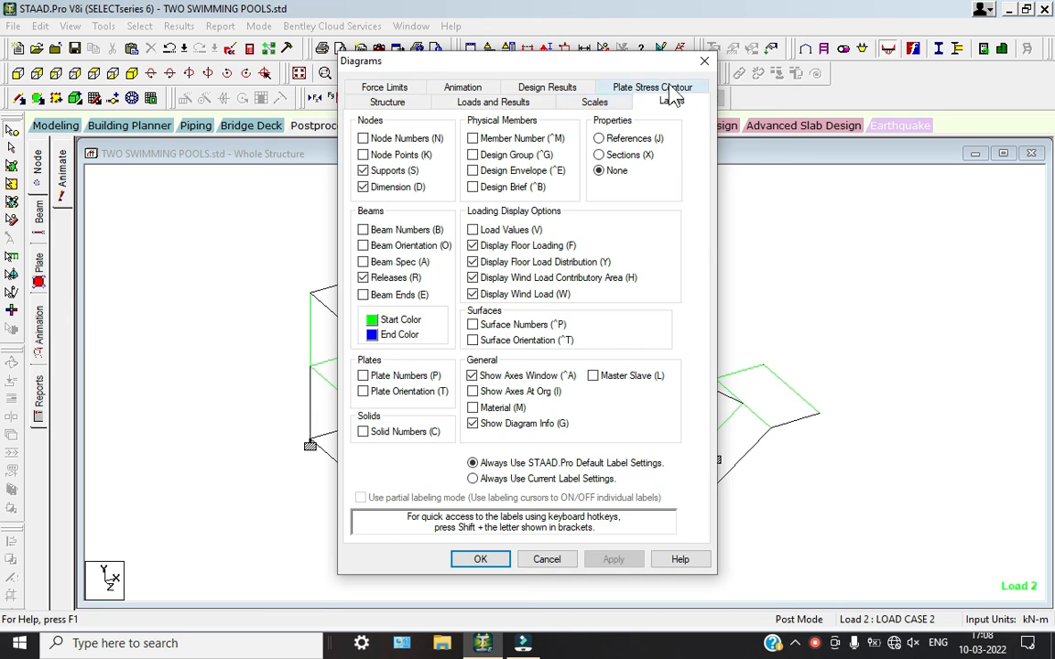
pyautogui.click(669, 89)
pyautogui.click(478, 156)
pyautogui.click(460, 182)
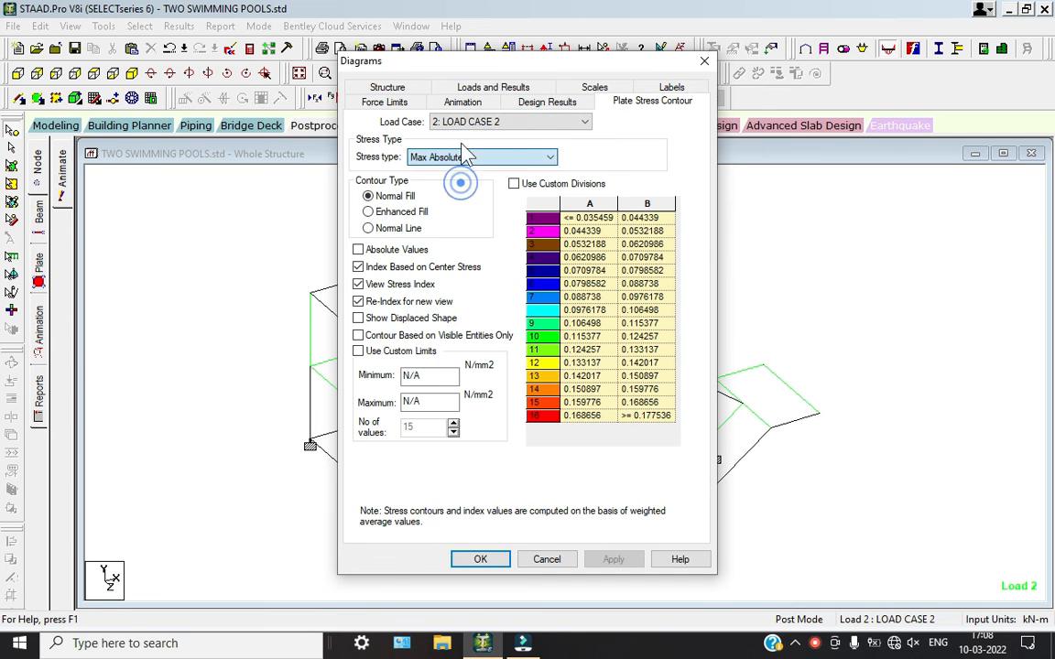
# Animate the plate stress on the whole structure using the Stress diagram type.
pyautogui.click(463, 102)
pyautogui.click(382, 229)
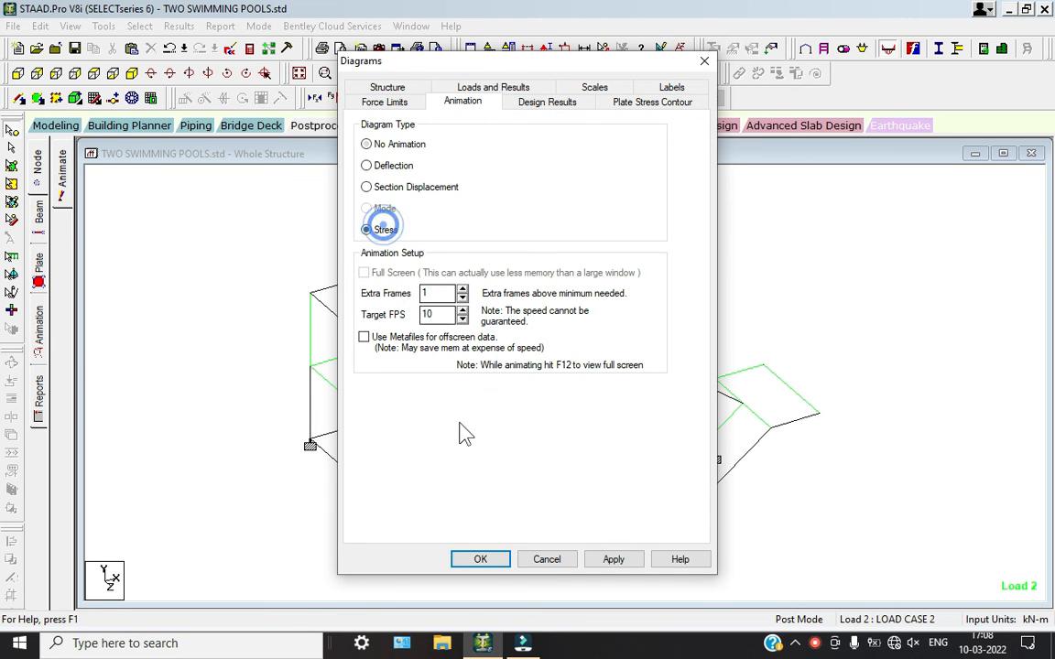
pyautogui.click(480, 559)
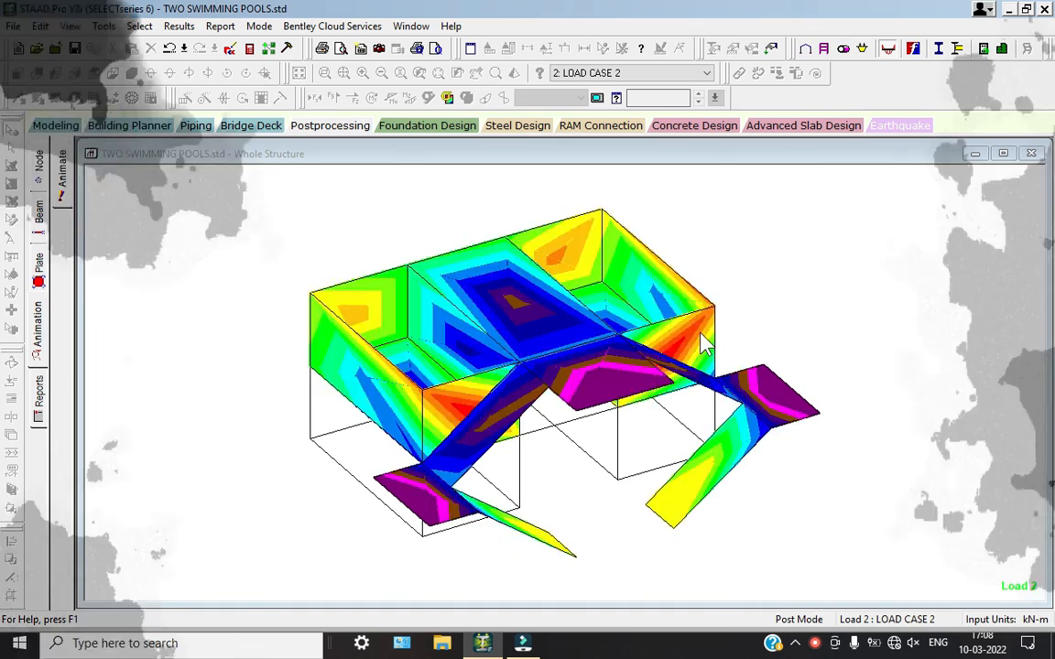